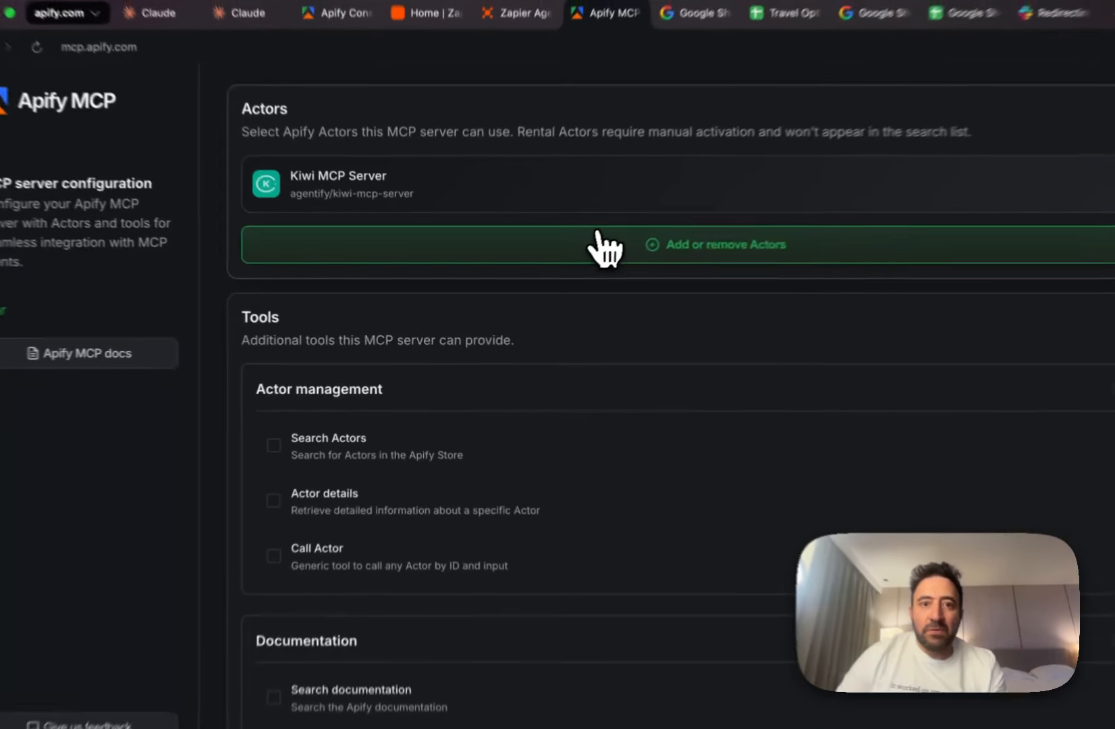
Search the Actors for kiwi, try to add the Kiwi MCP Server Actor, save the selection and check the MCP server URL.
{"action": "left_click", "coordinate": [554, 267]}
{"action": "left_click", "coordinate": [282, 250]}
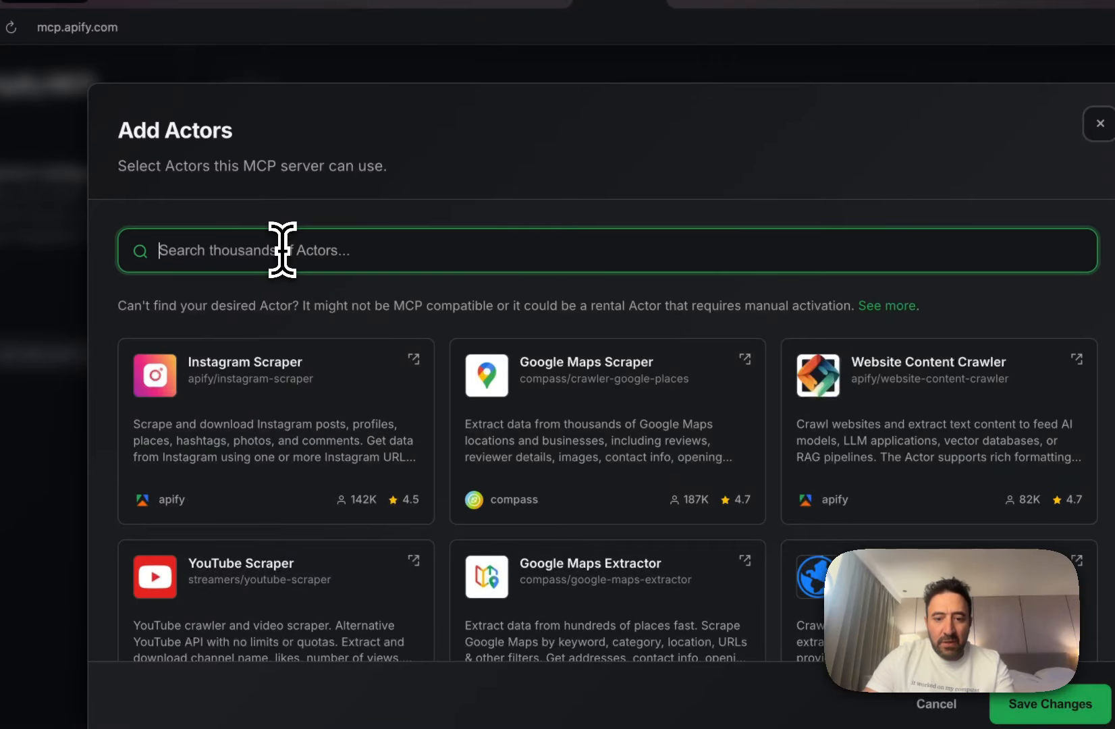
{"action": "type", "text": "kiwi"}
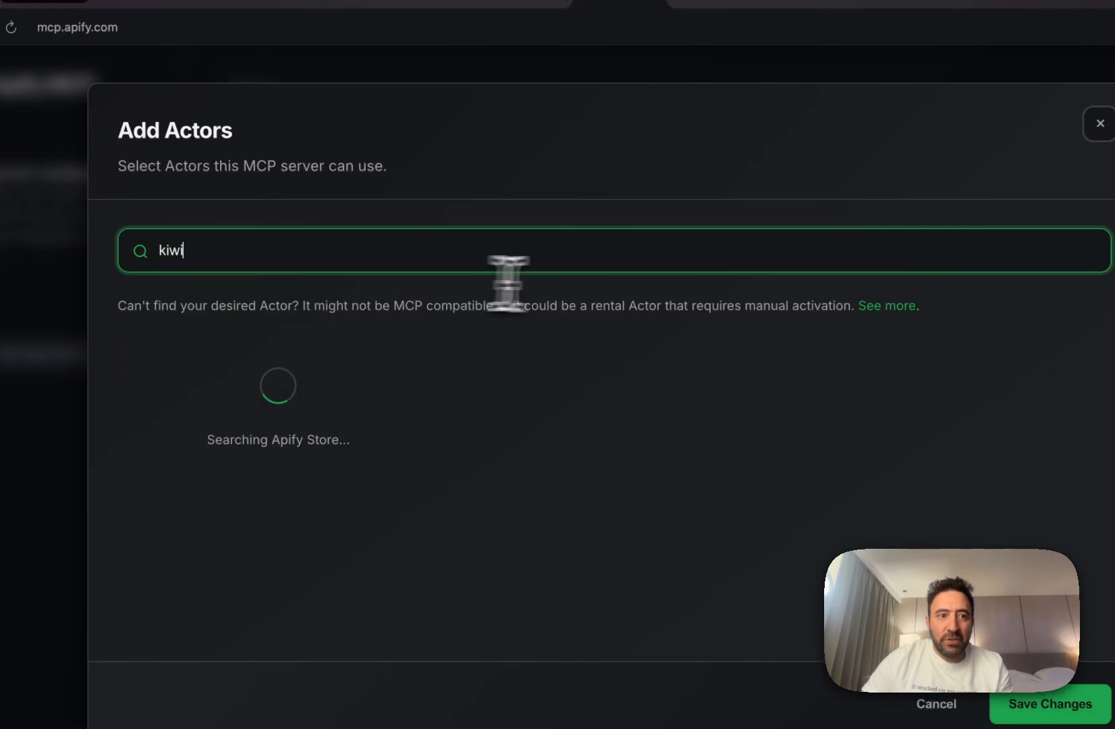
{"action": "left_click", "coordinate": [670, 436]}
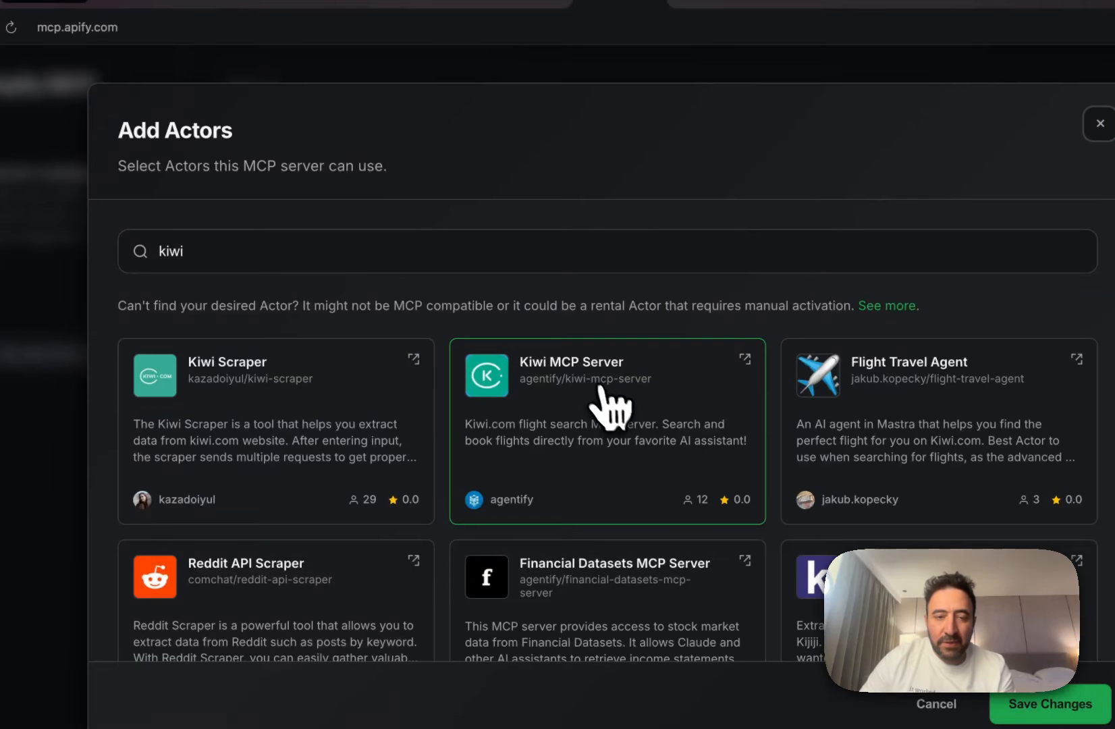
{"action": "left_click", "coordinate": [656, 406]}
{"action": "left_click", "coordinate": [714, 430]}
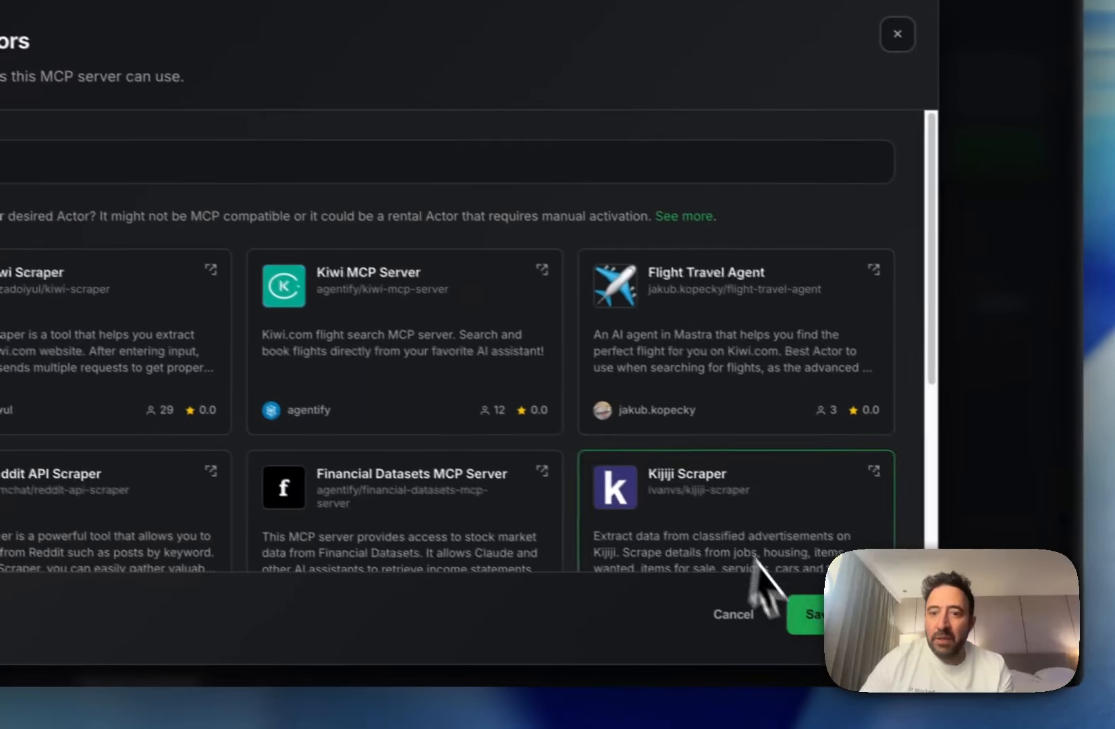
{"action": "left_click", "coordinate": [793, 615]}
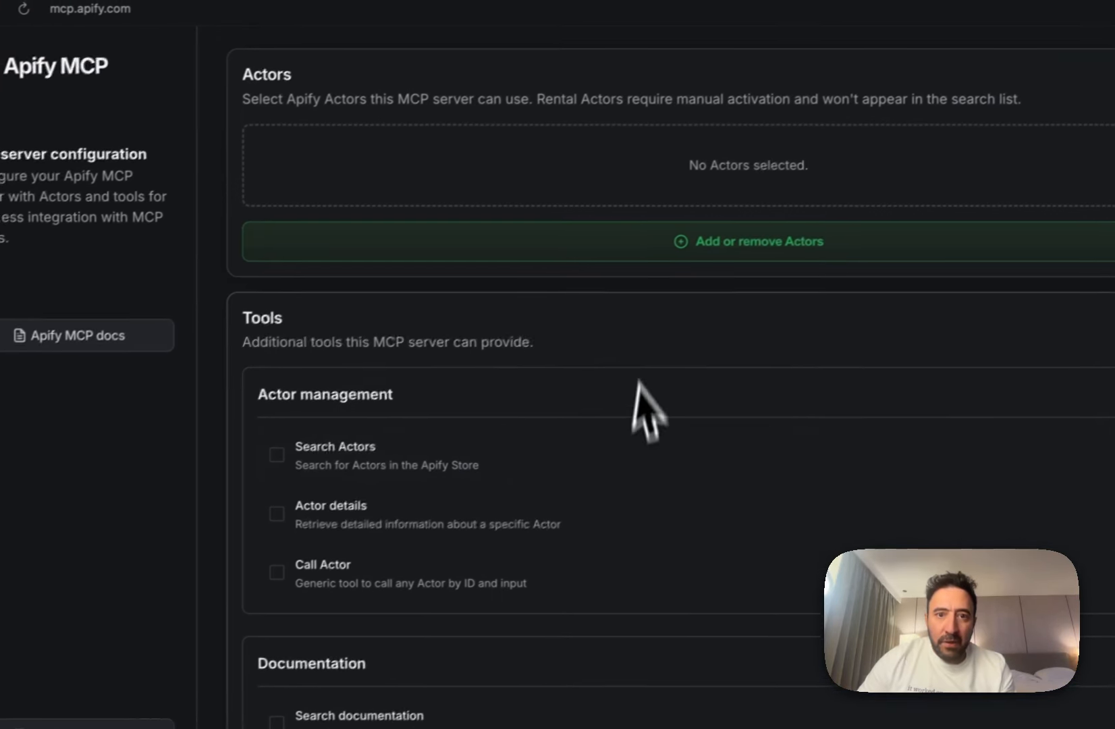
{"action": "scroll", "coordinate": [648, 405], "scroll_direction": "down", "scroll_amount": 15}
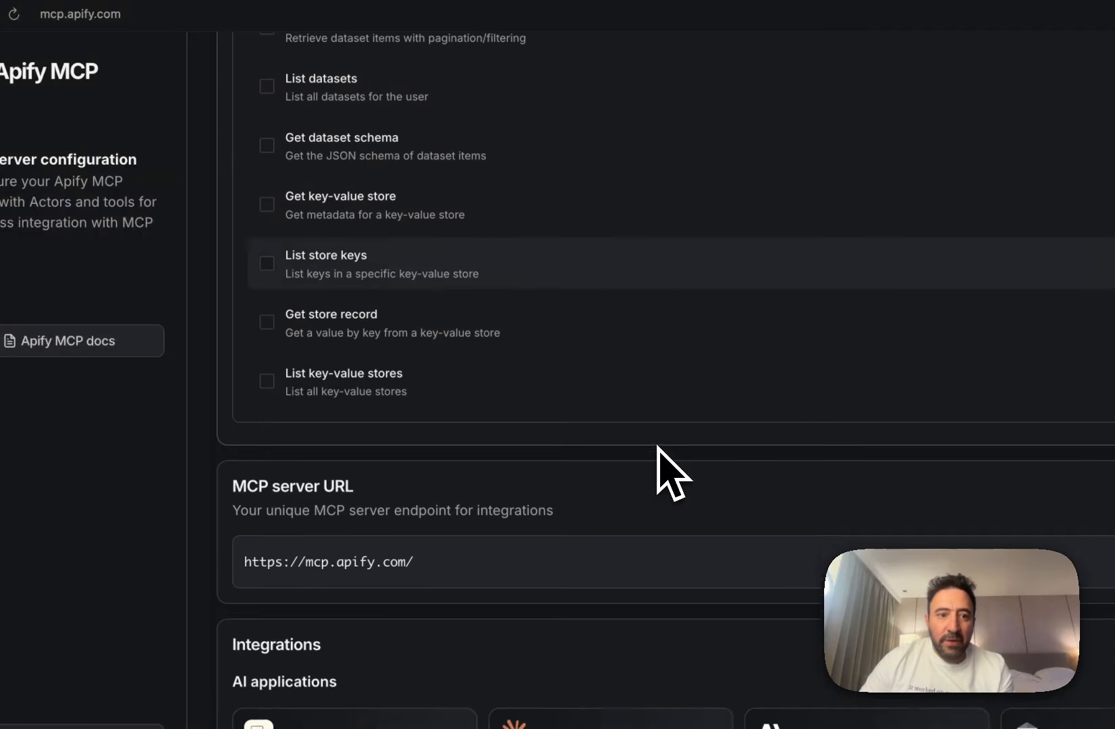
{"action": "scroll", "coordinate": [658, 452], "scroll_direction": "down", "scroll_amount": 3}
{"action": "scroll", "coordinate": [574, 405], "scroll_direction": "up", "scroll_amount": 15}
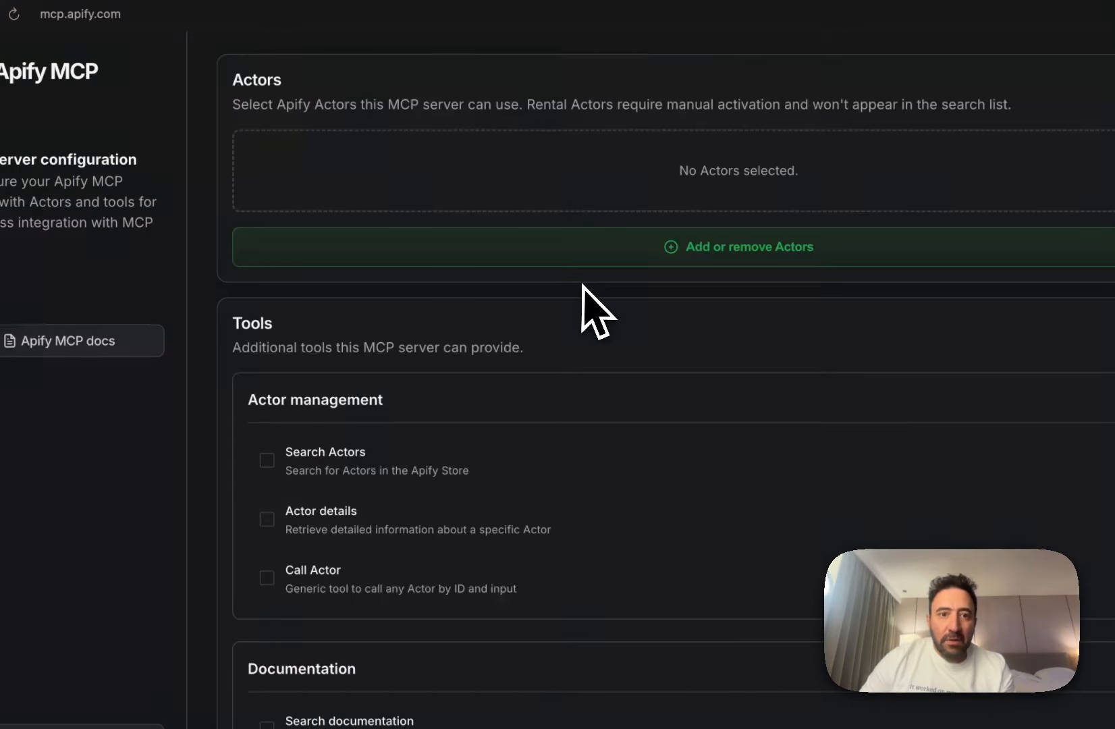
Search the Actors for kiwi, add the Kiwi MCP Server Actor to the configuration and copy the MCP server URL.
{"action": "left_click", "coordinate": [635, 252]}
{"action": "left_click", "coordinate": [287, 235]}
{"action": "type", "text": "kiw"}
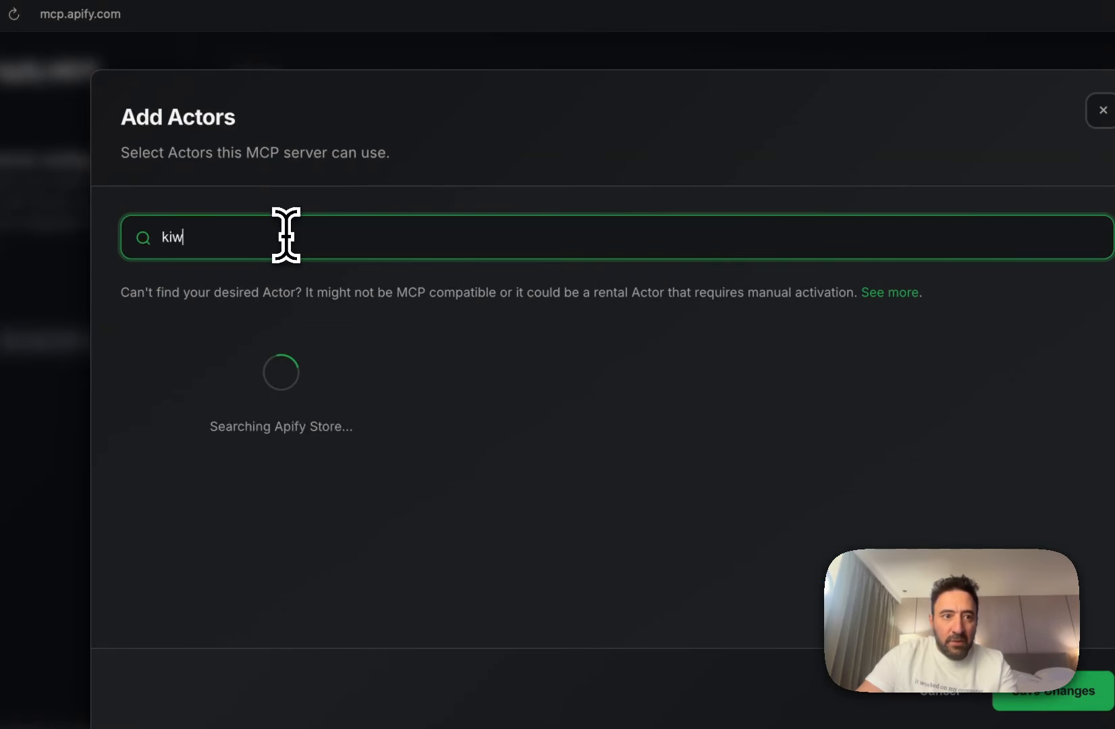
{"action": "type", "text": "i"}
{"action": "left_click", "coordinate": [623, 456]}
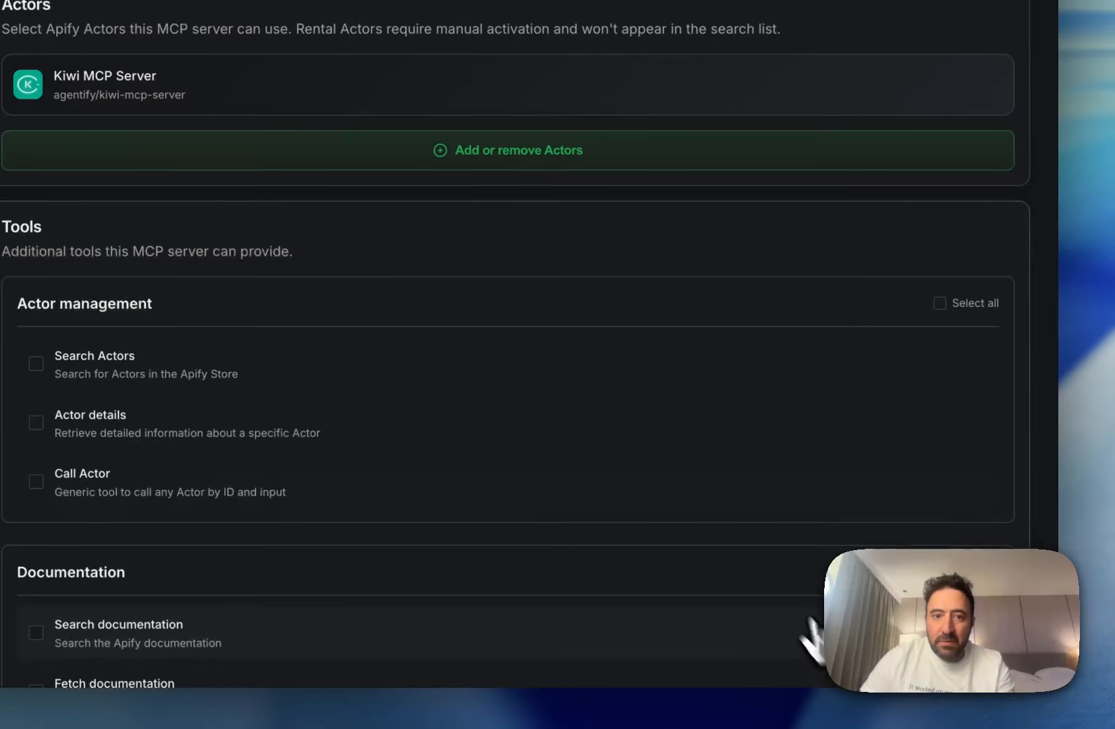
{"action": "scroll", "coordinate": [405, 472], "scroll_direction": "down", "scroll_amount": 15}
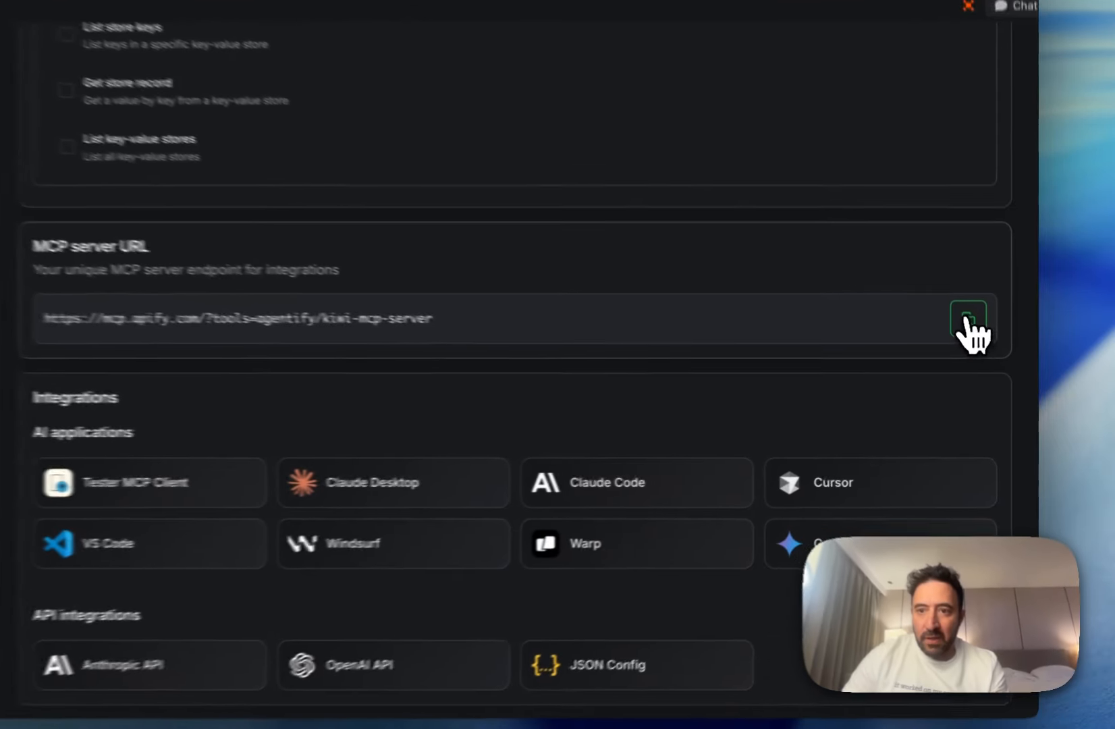
{"action": "left_click", "coordinate": [986, 351]}
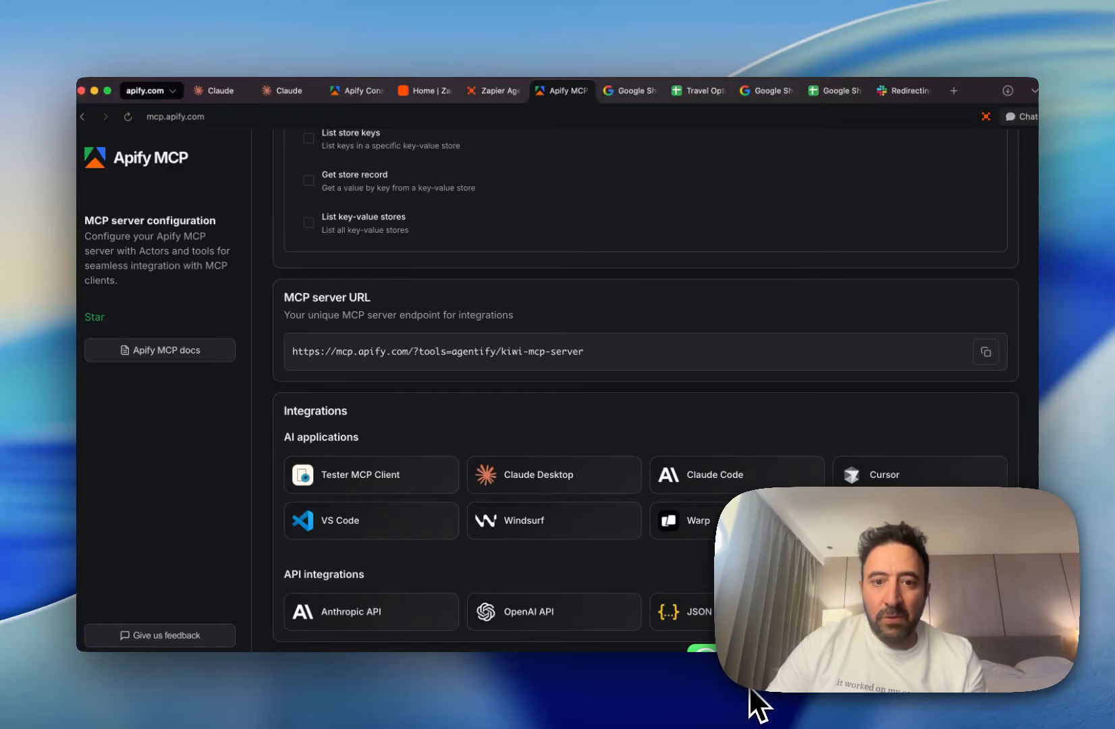
{"action": "left_click", "coordinate": [773, 665]}
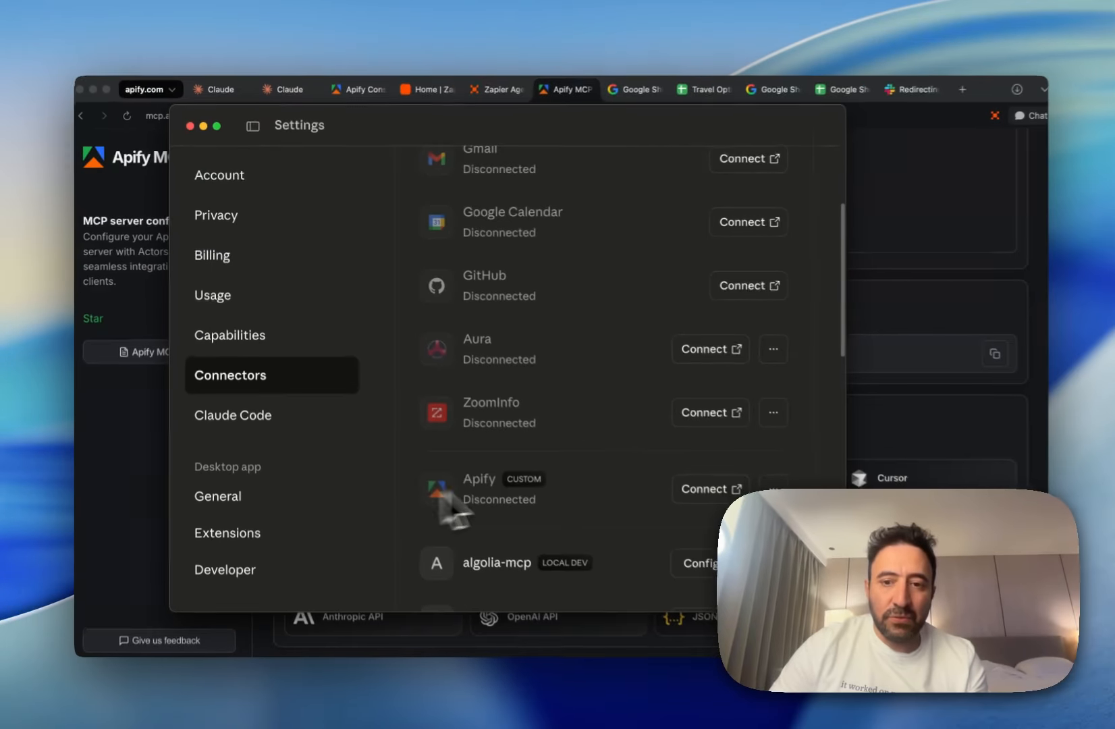
{"action": "scroll", "coordinate": [589, 482], "scroll_direction": "down", "scroll_amount": 10}
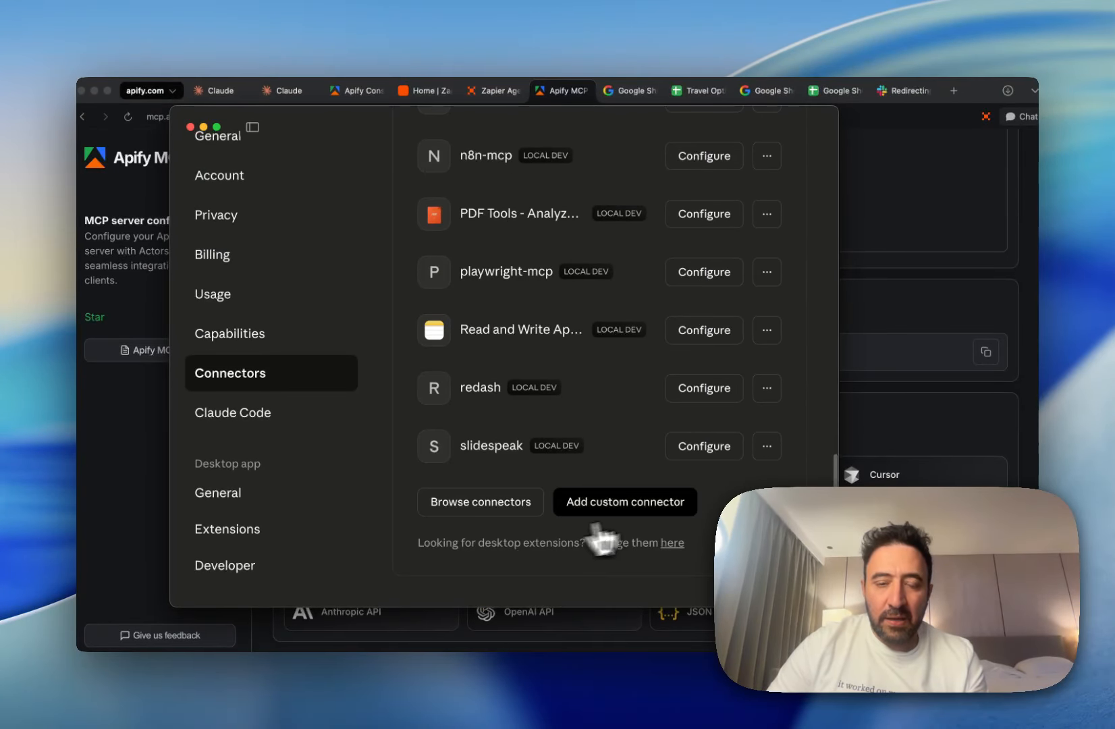
{"action": "left_click", "coordinate": [649, 514]}
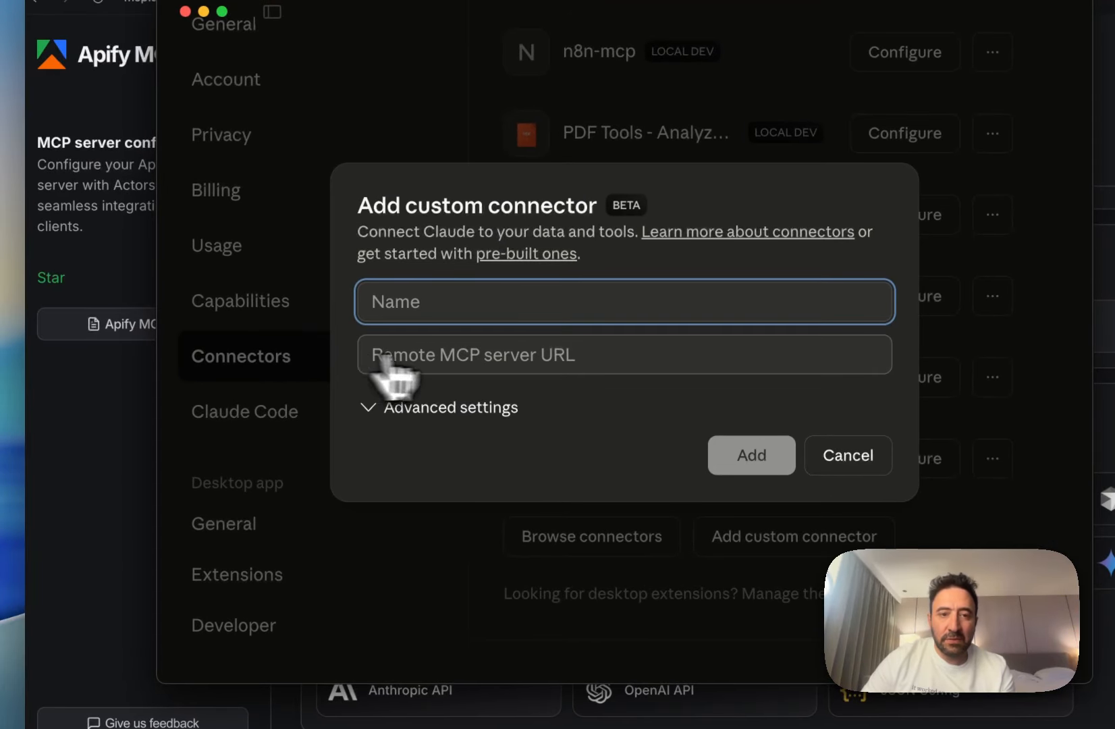
{"action": "type", "text": "Kiwi"}
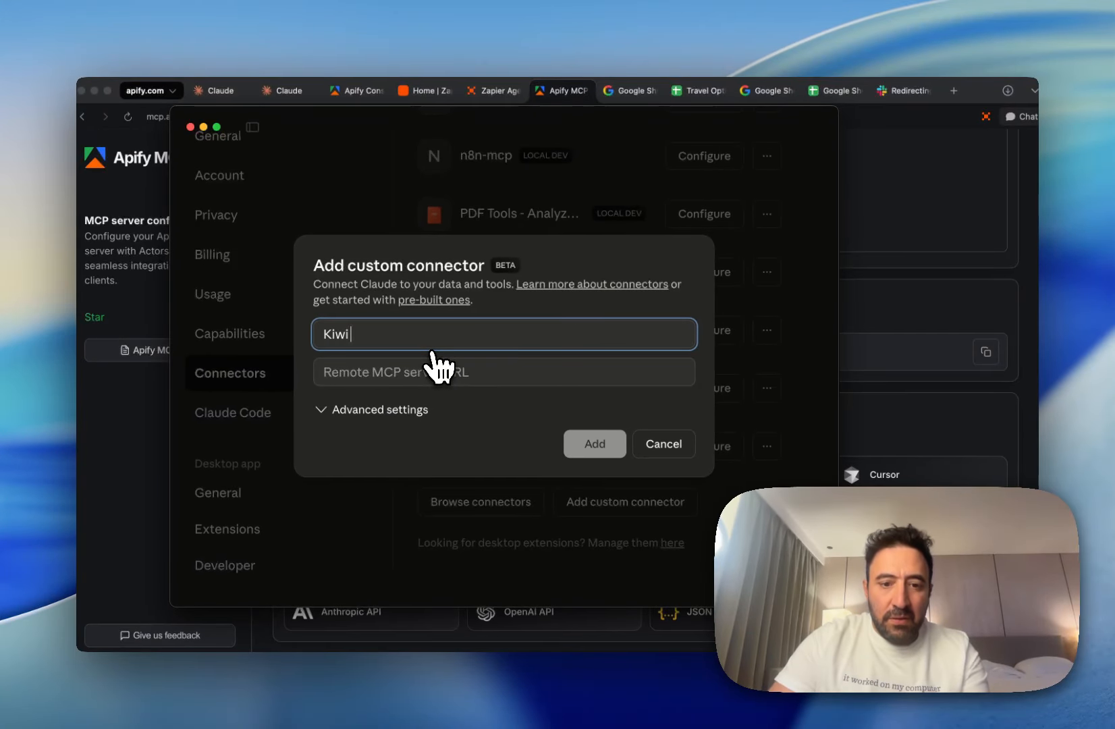
{"action": "type", "text": "w MCP Serve"}
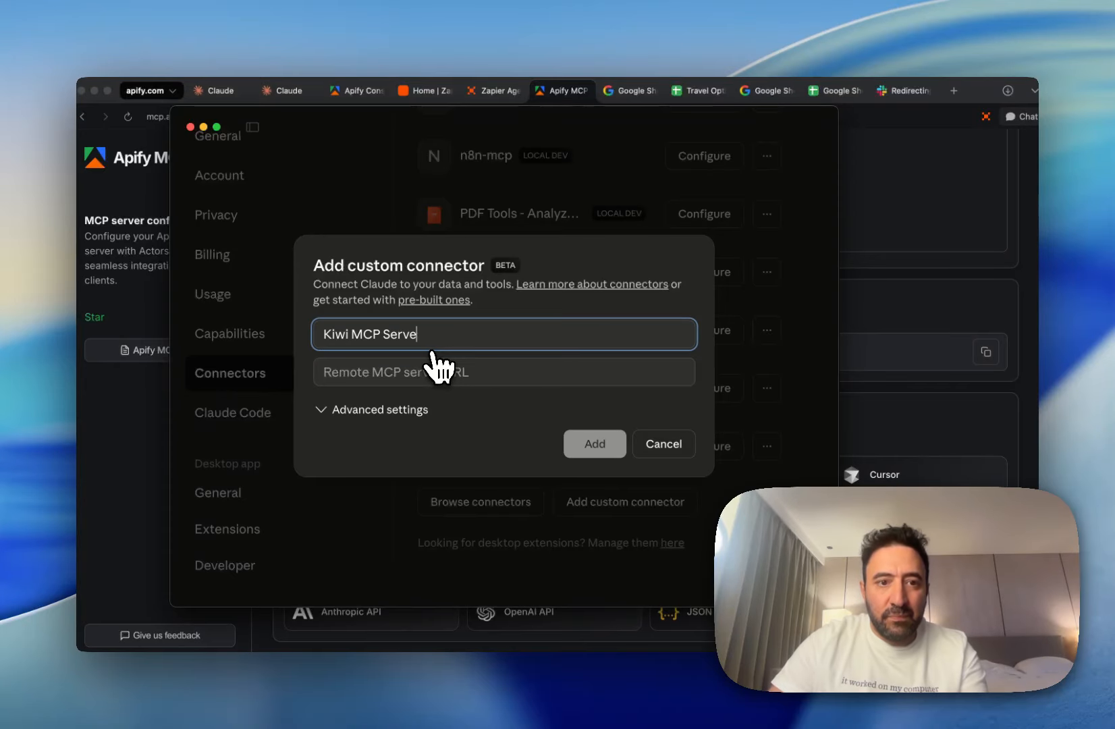
{"action": "type", "text": "r"}
{"action": "left_click", "coordinate": [406, 372]}
{"action": "key", "text": "super+v"}
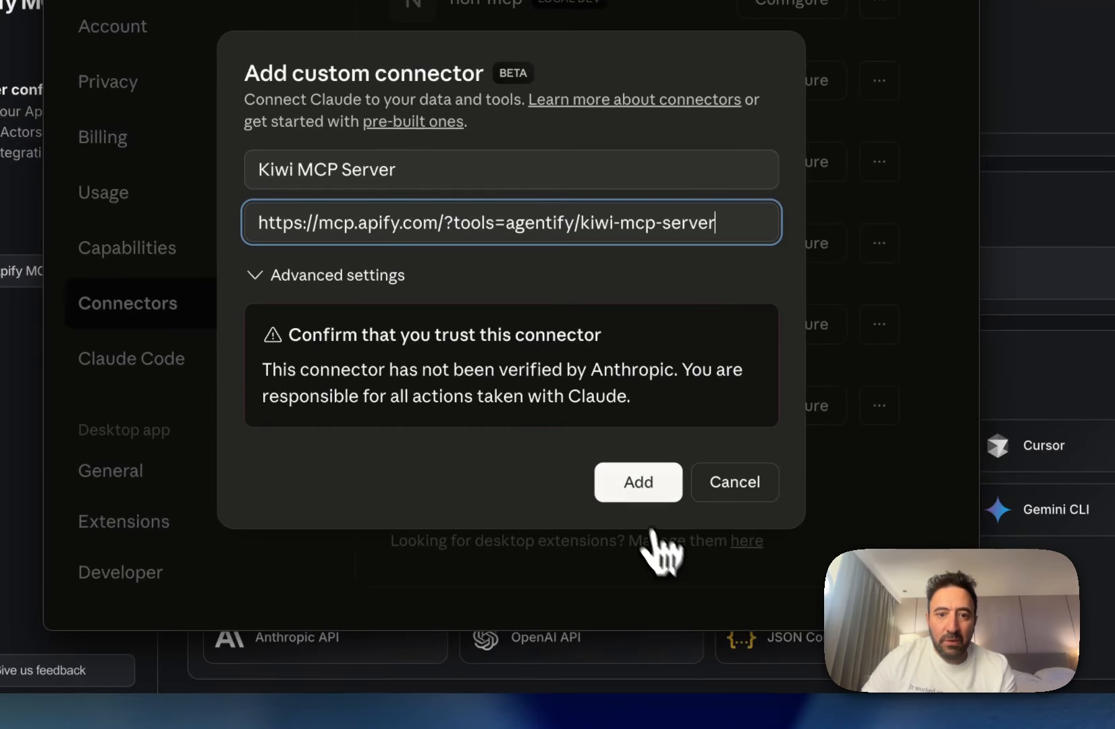
{"action": "left_click", "coordinate": [640, 487]}
Review the Kiwi MCP Server connector's tools and permissions, and open the sign-in page for the custom Apify connector.
{"action": "scroll", "coordinate": [609, 443], "scroll_direction": "up", "scroll_amount": 10}
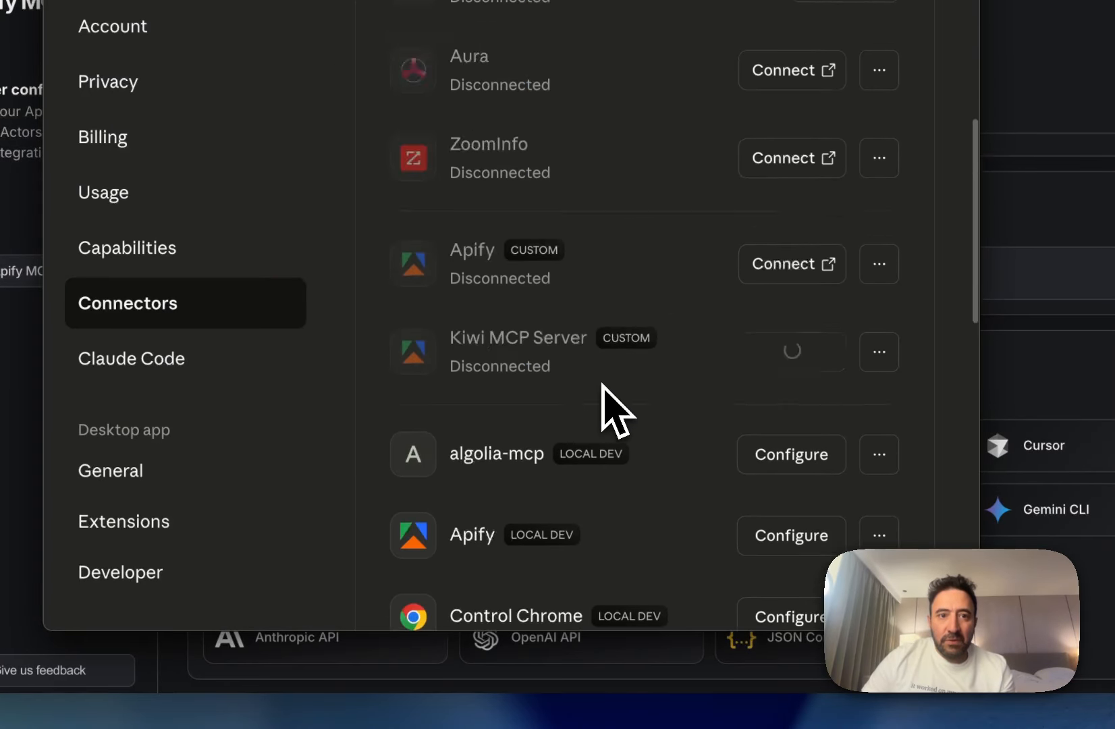
{"action": "scroll", "coordinate": [602, 383], "scroll_direction": "up", "scroll_amount": 9}
{"action": "scroll", "coordinate": [603, 383], "scroll_direction": "down", "scroll_amount": 8}
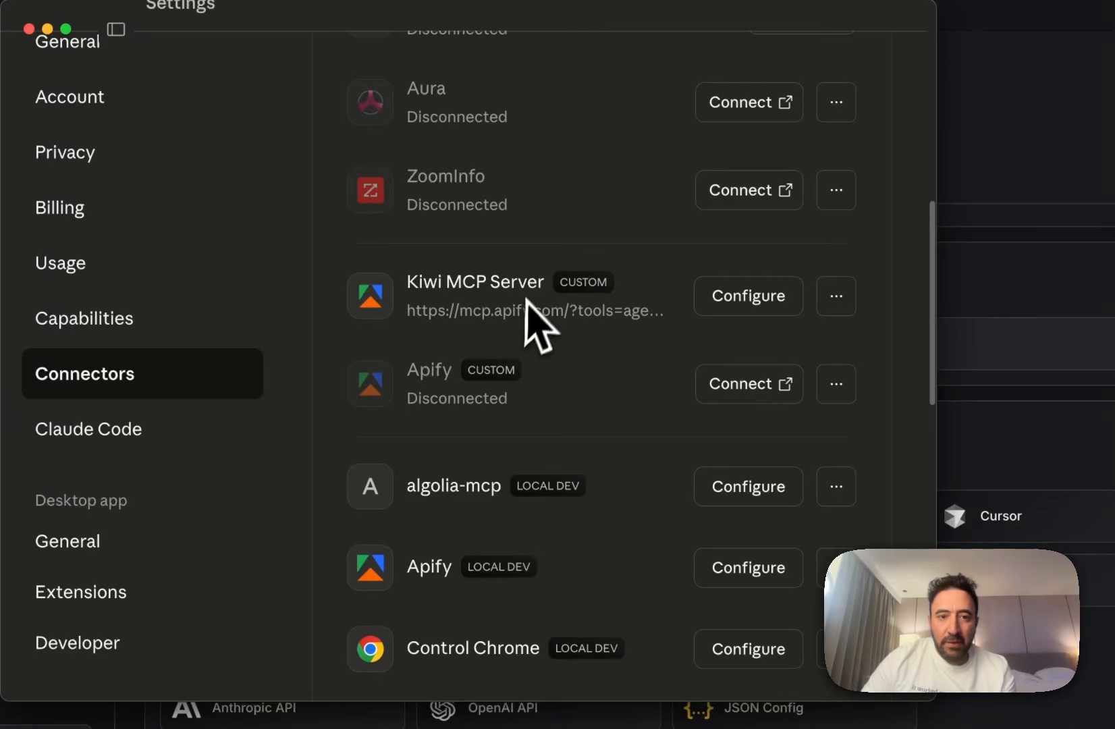
{"action": "left_click", "coordinate": [790, 300]}
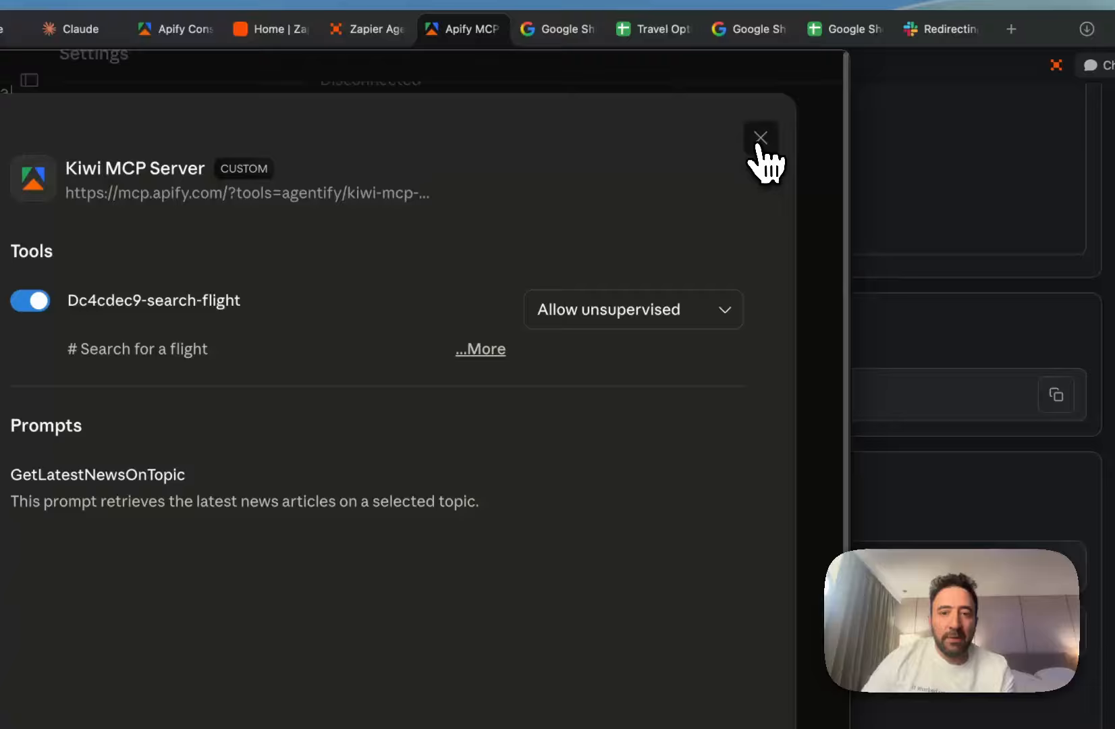
{"action": "left_click", "coordinate": [760, 138]}
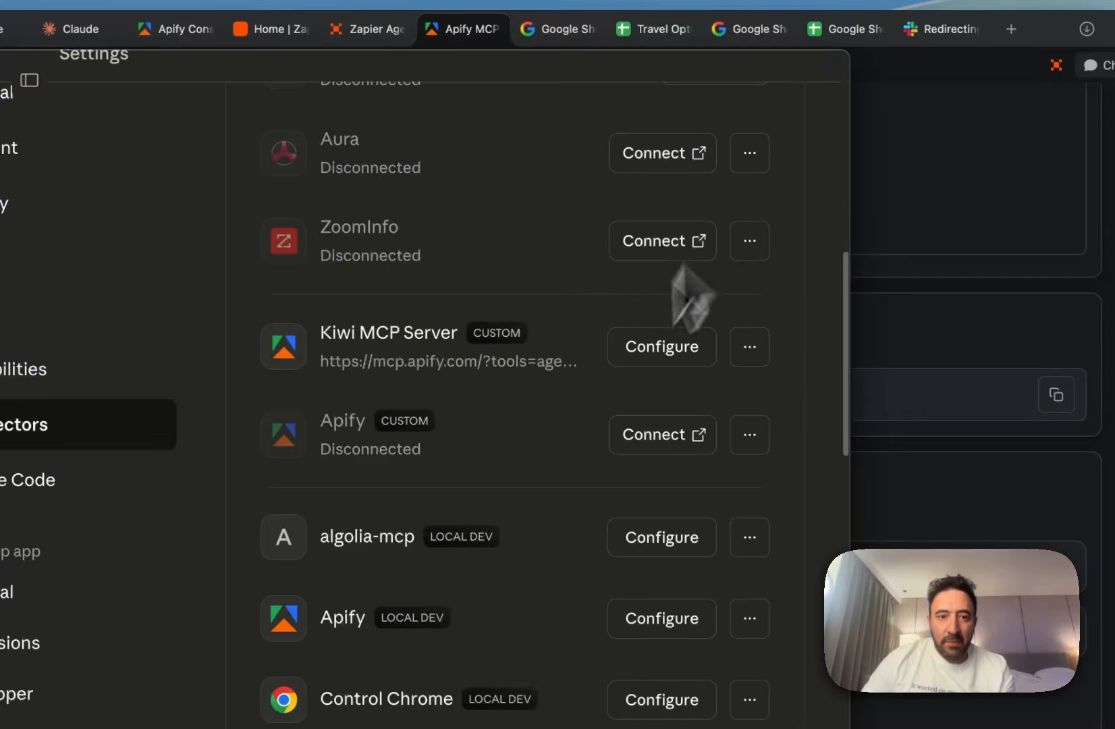
{"action": "left_click", "coordinate": [706, 384]}
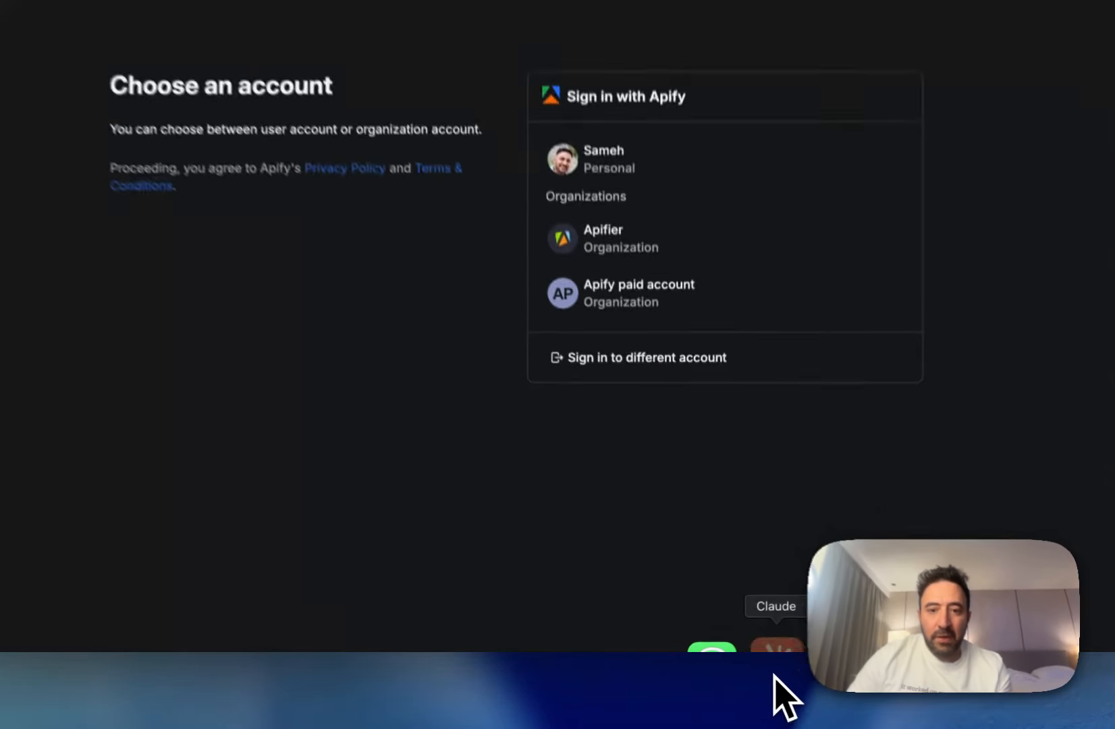
Switch back to Claude, enlarge it, and in a new chat send "I want to use the Kiwi MCP server to find flights from Prague to Rome".
{"action": "left_click", "coordinate": [757, 692]}
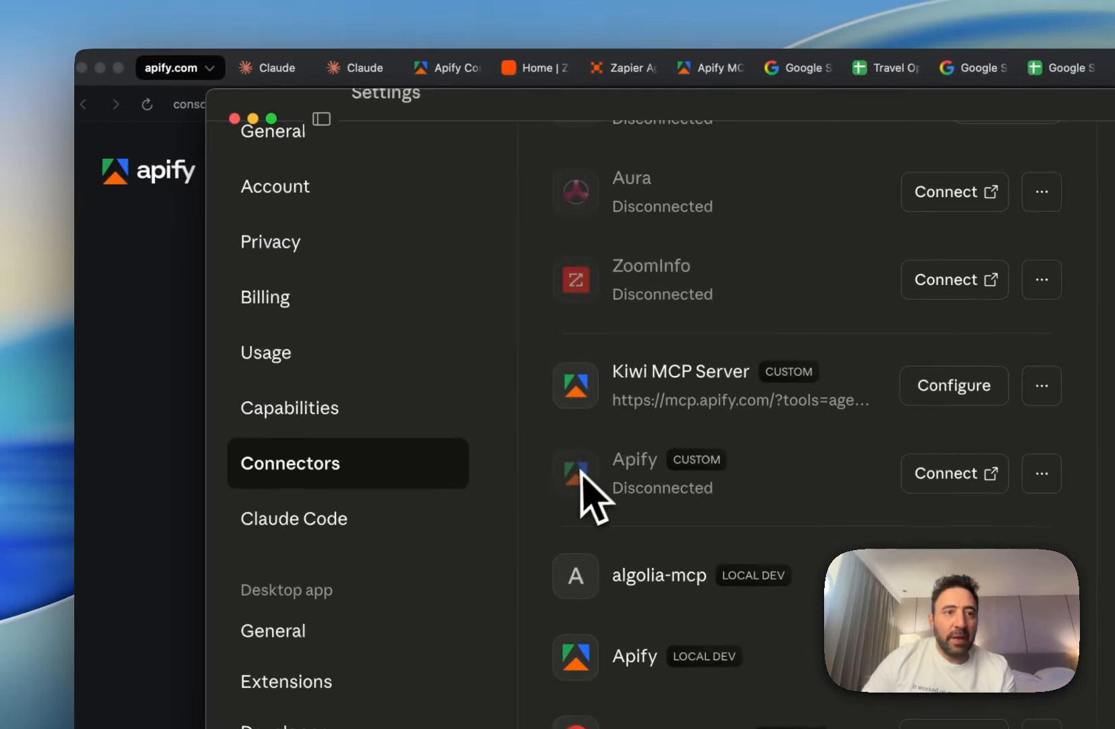
{"action": "left_click", "coordinate": [273, 120]}
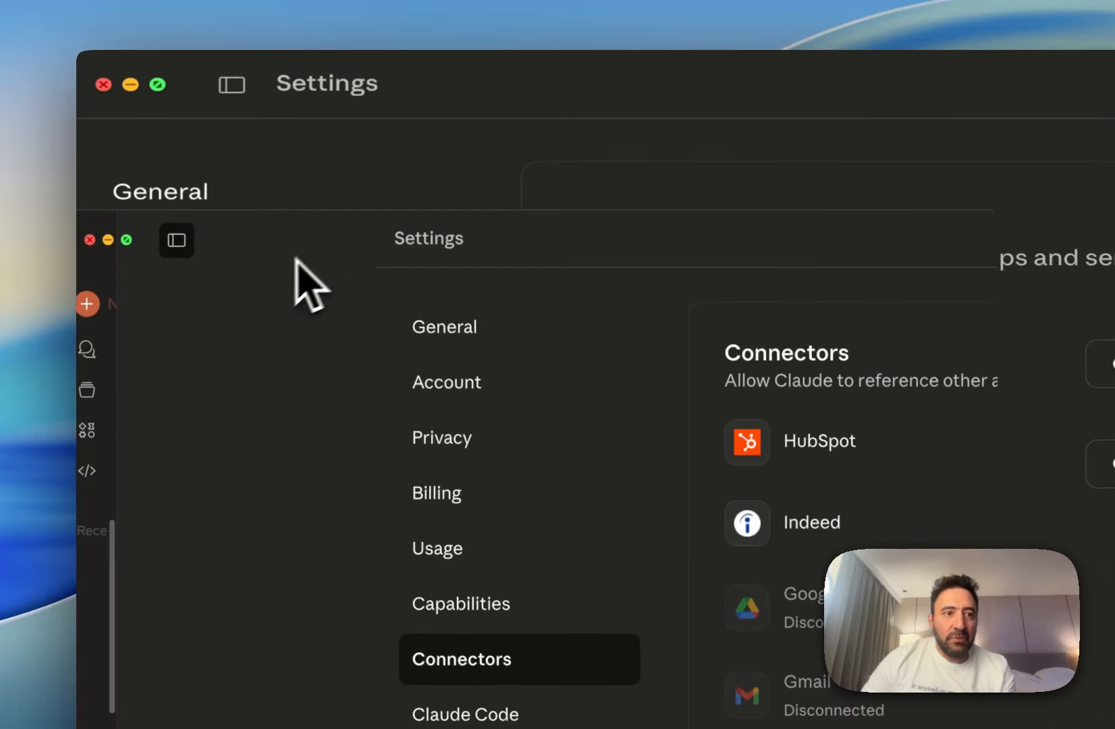
{"action": "left_click", "coordinate": [140, 146]}
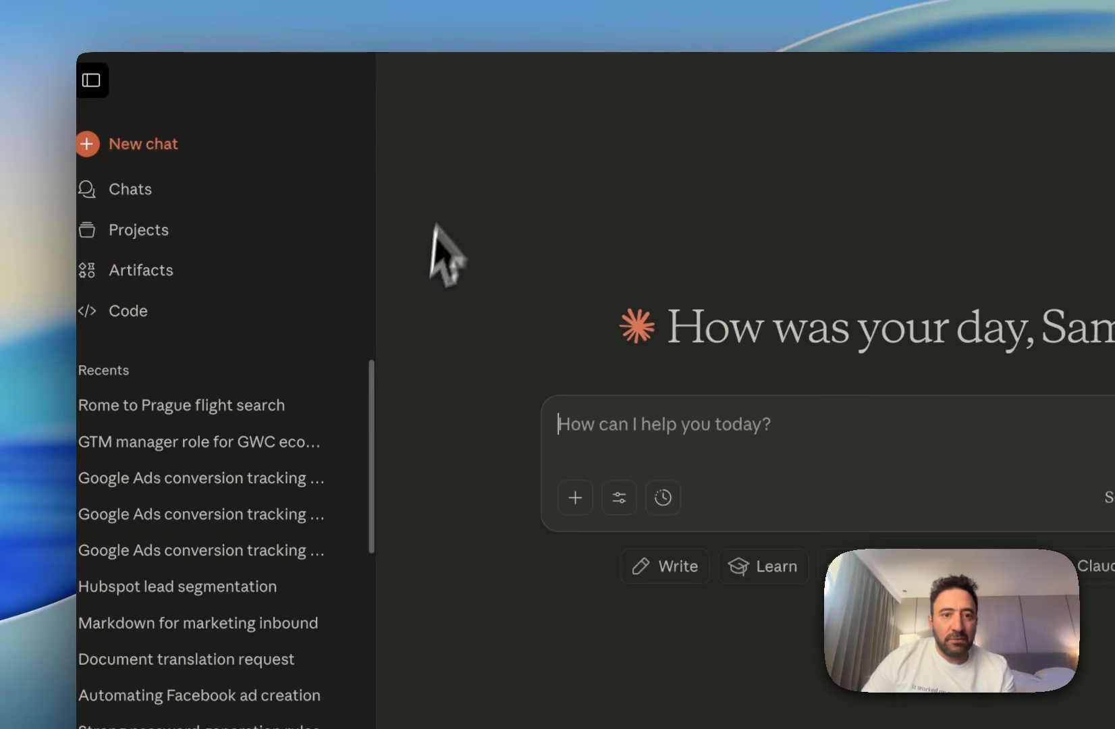
{"action": "type", "text": "I want "}
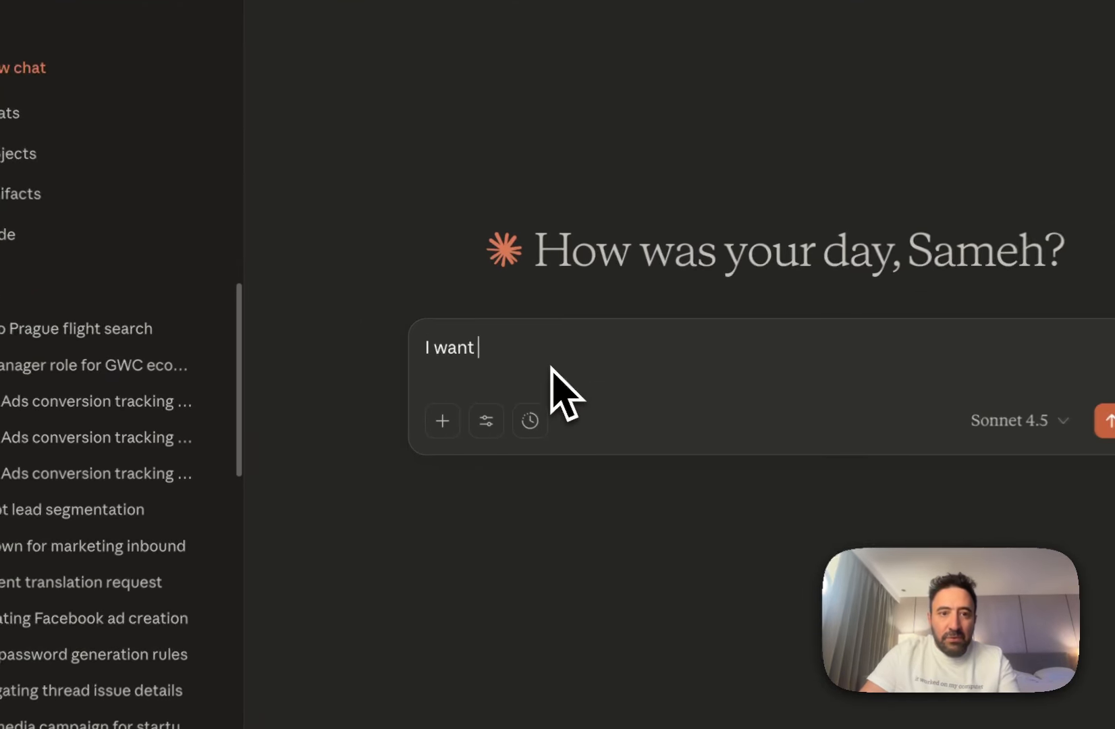
{"action": "type", "text": "to use the Kiwi "}
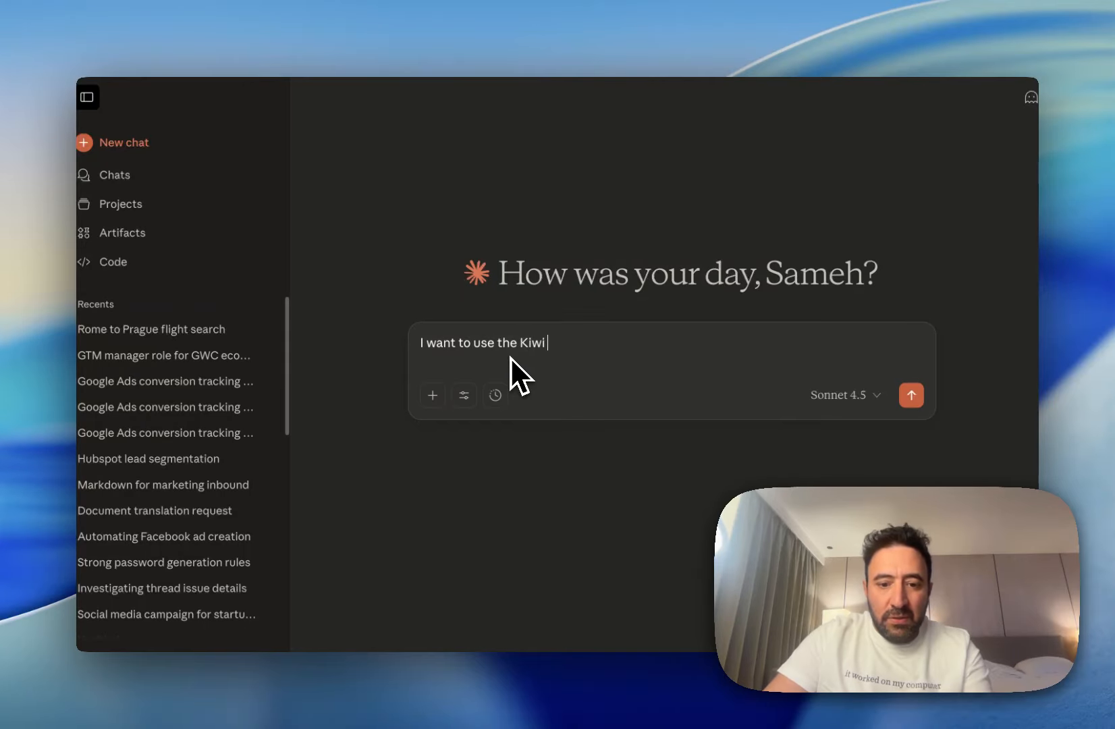
{"action": "type", "text": "MCP server to "}
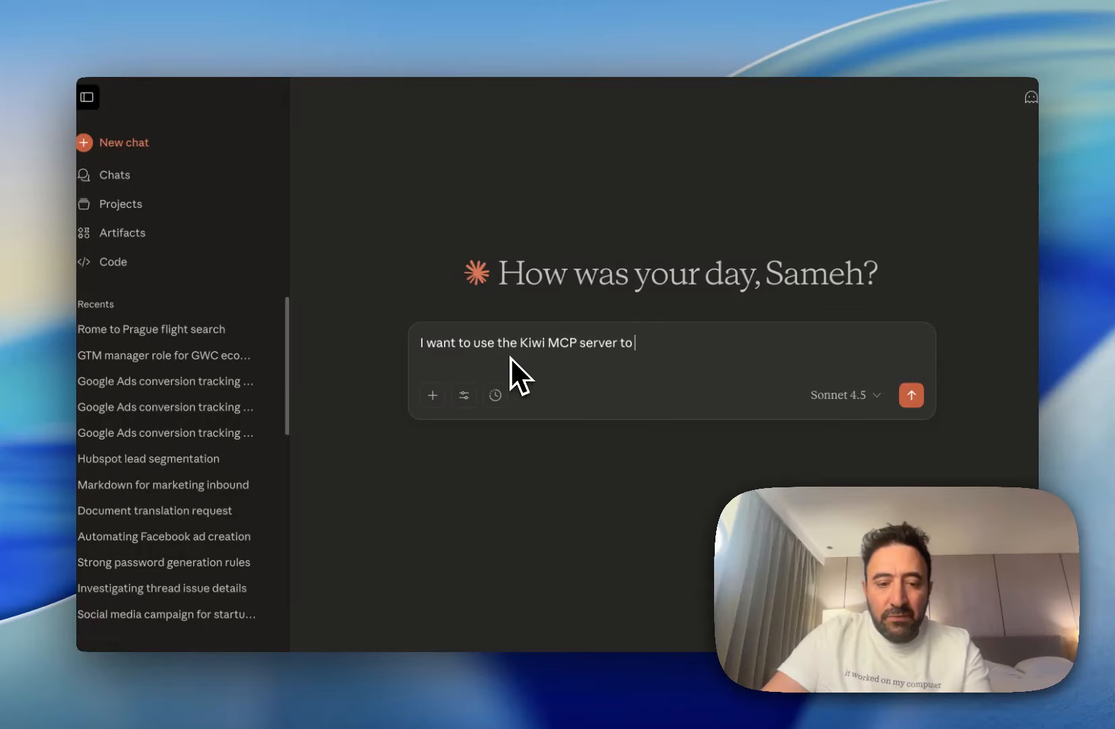
{"action": "type", "text": "find flight from Prague to Rome"}
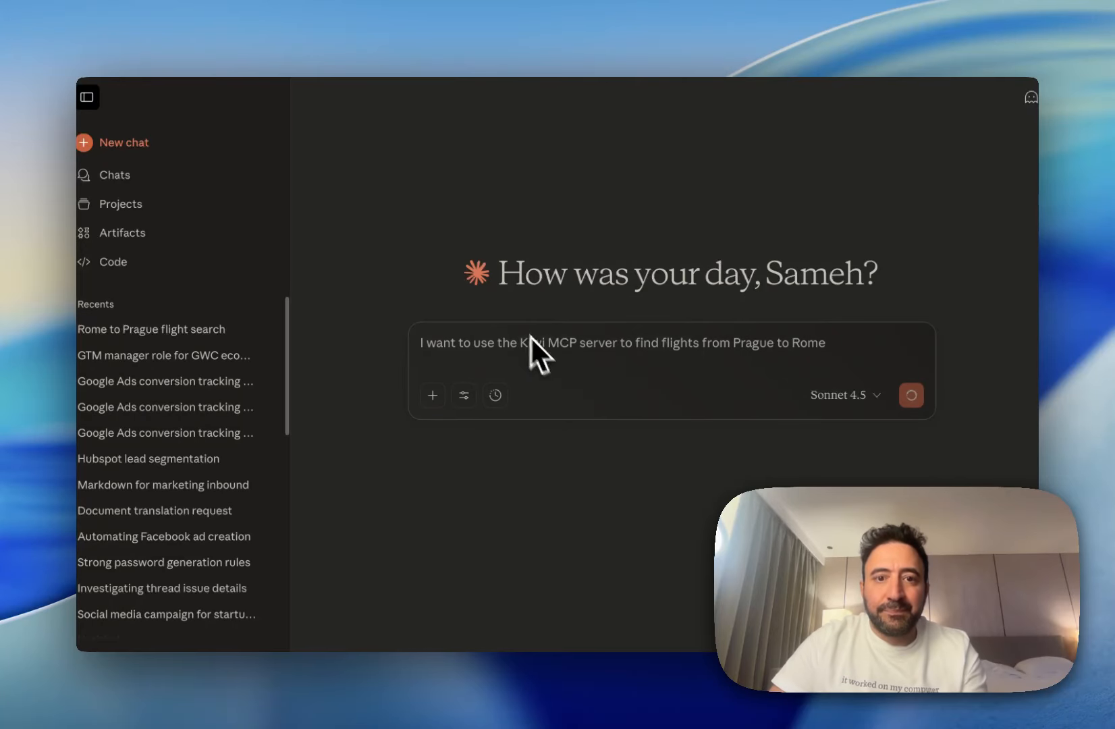
{"action": "key", "text": "Return"}
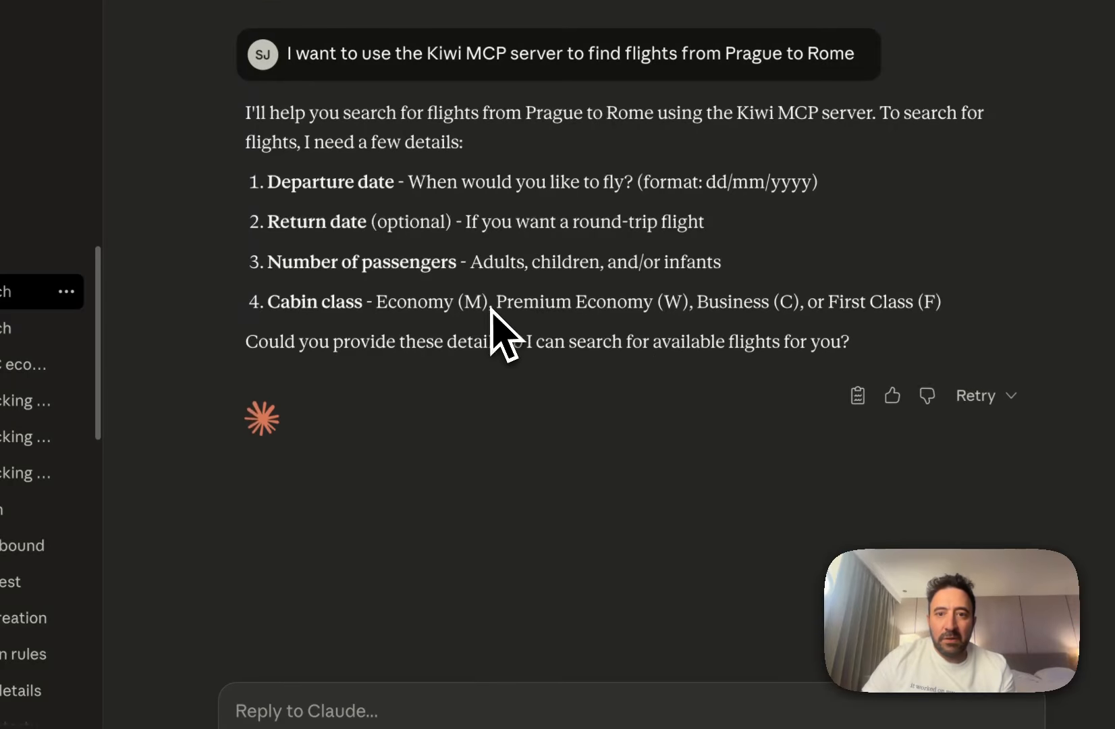
Copy the four requested flight details, from departure date to cabin class, out of Claude's answer and paste them into the reply.
{"action": "left_click_drag", "start_coordinate": [898, 355], "coordinate": [262, 183]}
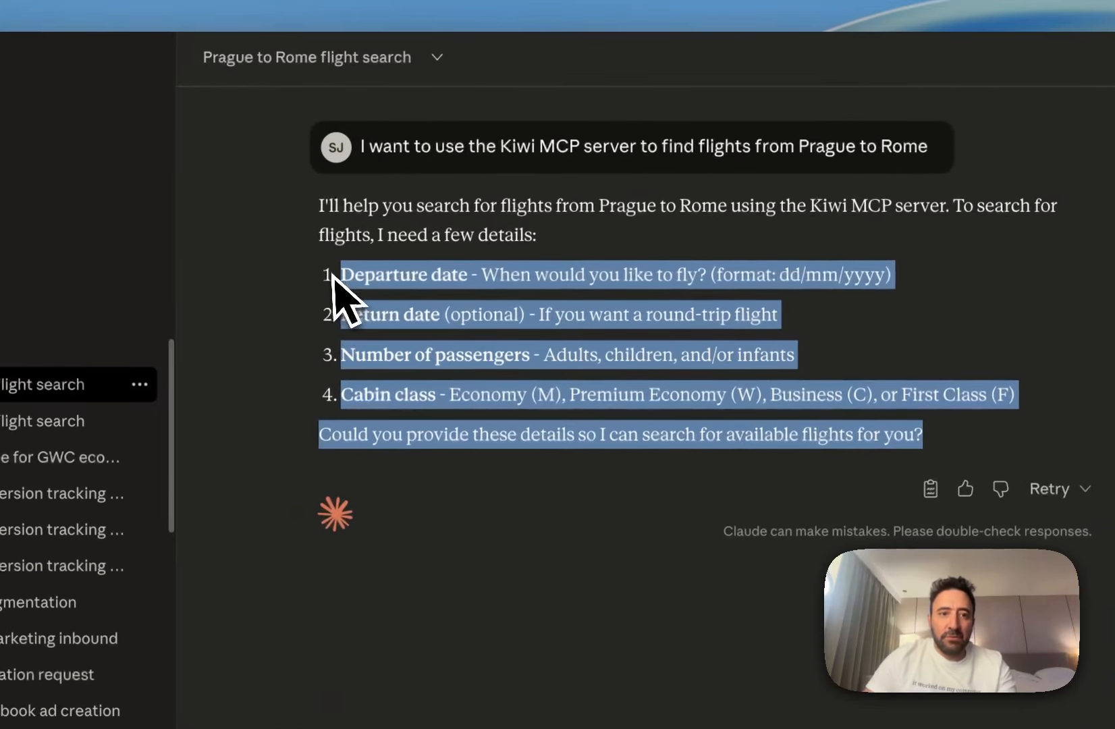
{"action": "left_click", "coordinate": [559, 337]}
{"action": "left_click_drag", "start_coordinate": [1018, 399], "coordinate": [537, 337]}
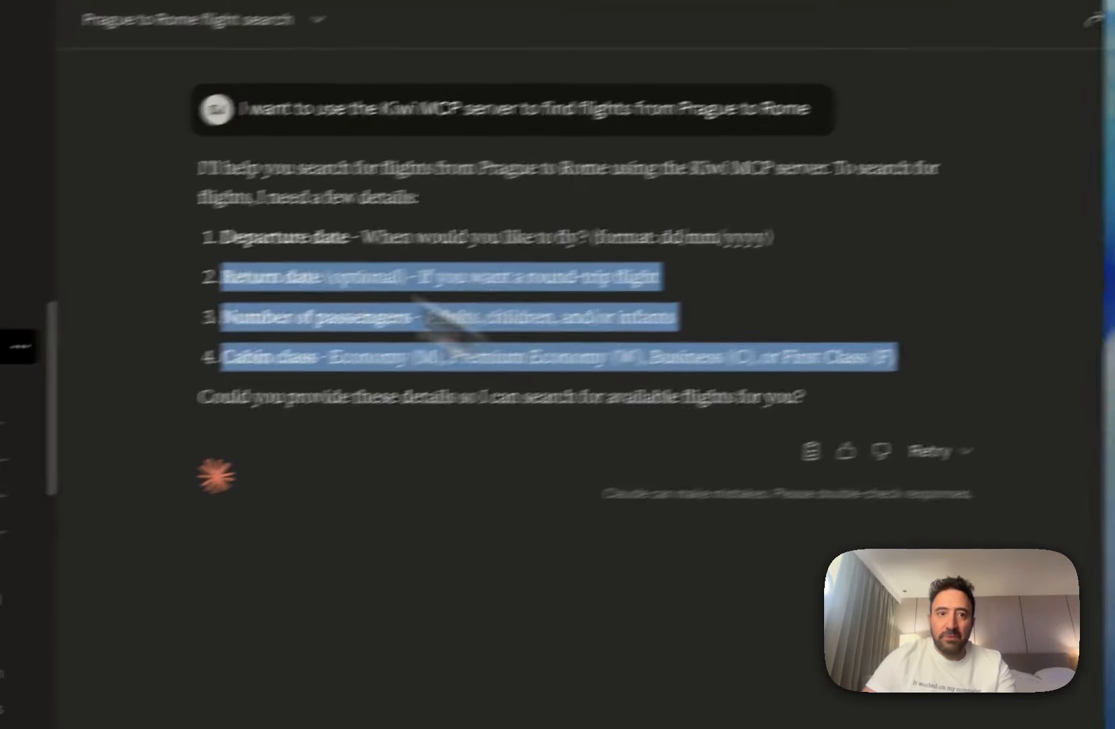
{"action": "left_click_drag", "start_coordinate": [445, 317], "coordinate": [216, 250]}
{"action": "key", "text": "super+c"}
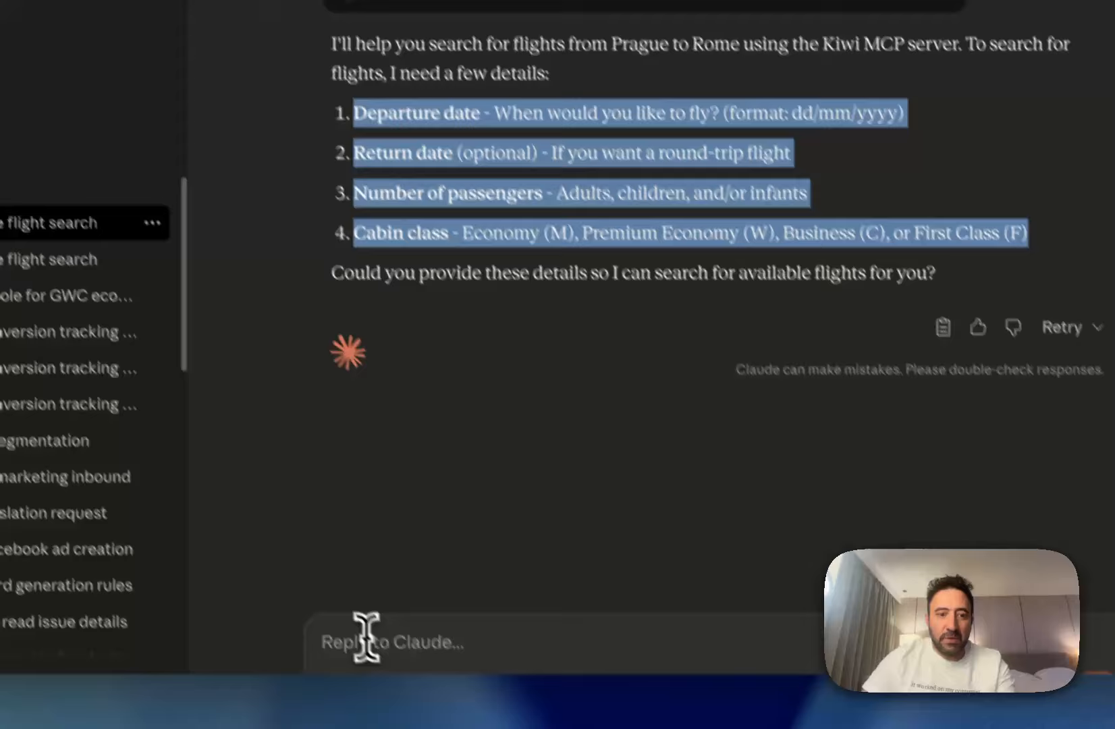
{"action": "left_click", "coordinate": [366, 632]}
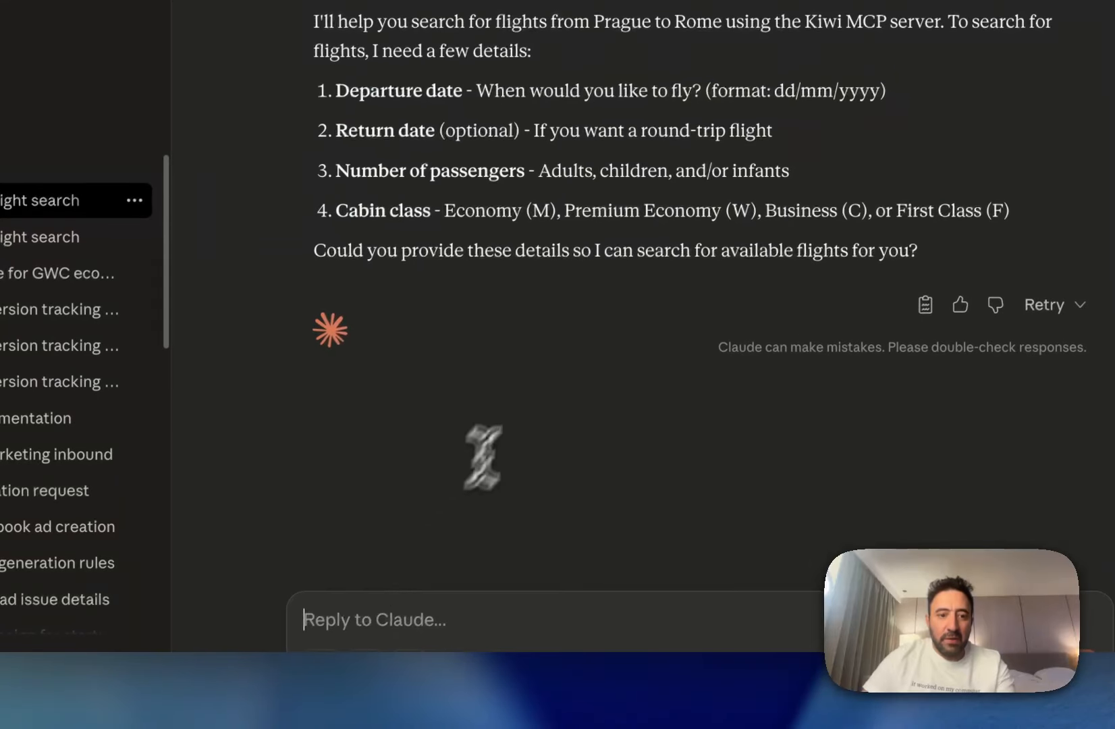
{"action": "key", "text": "super+v"}
{"action": "left_click", "coordinate": [748, 550]}
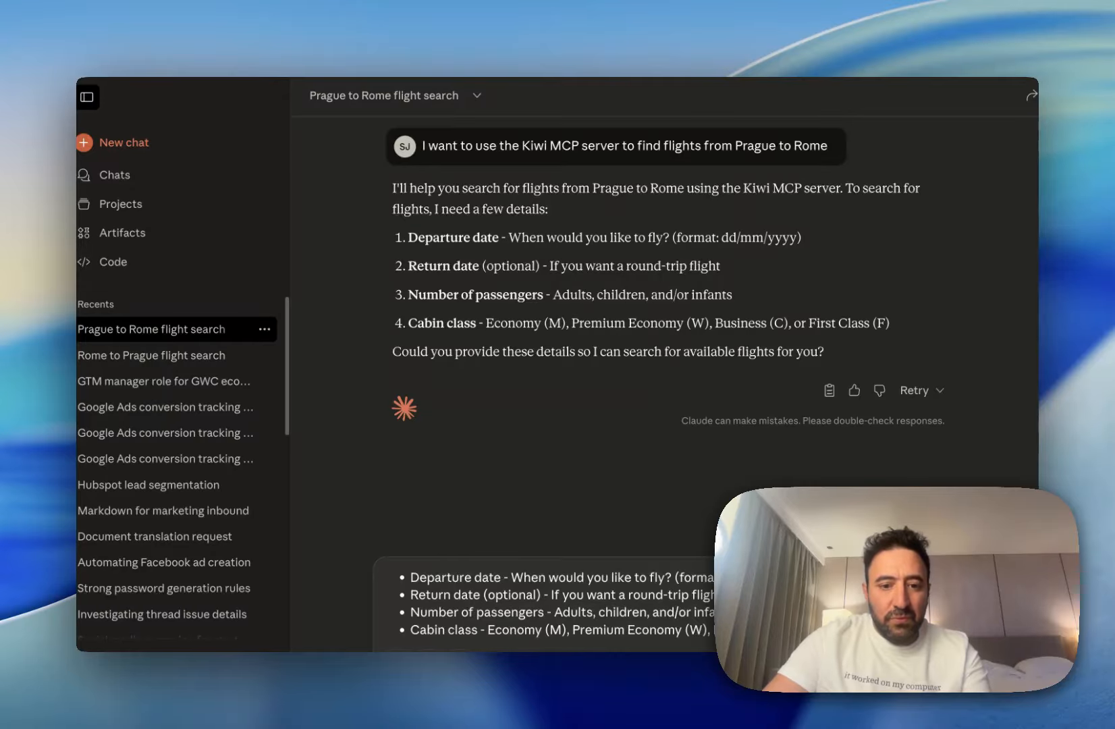
Complete the reply with departure next week on the 28th of October, return between 3-5 days, cheapest ticket, one adult, economy, and send it.
{"action": "key", "text": "shift+Return"}
{"action": "type", "text": "28th of Octobe"}
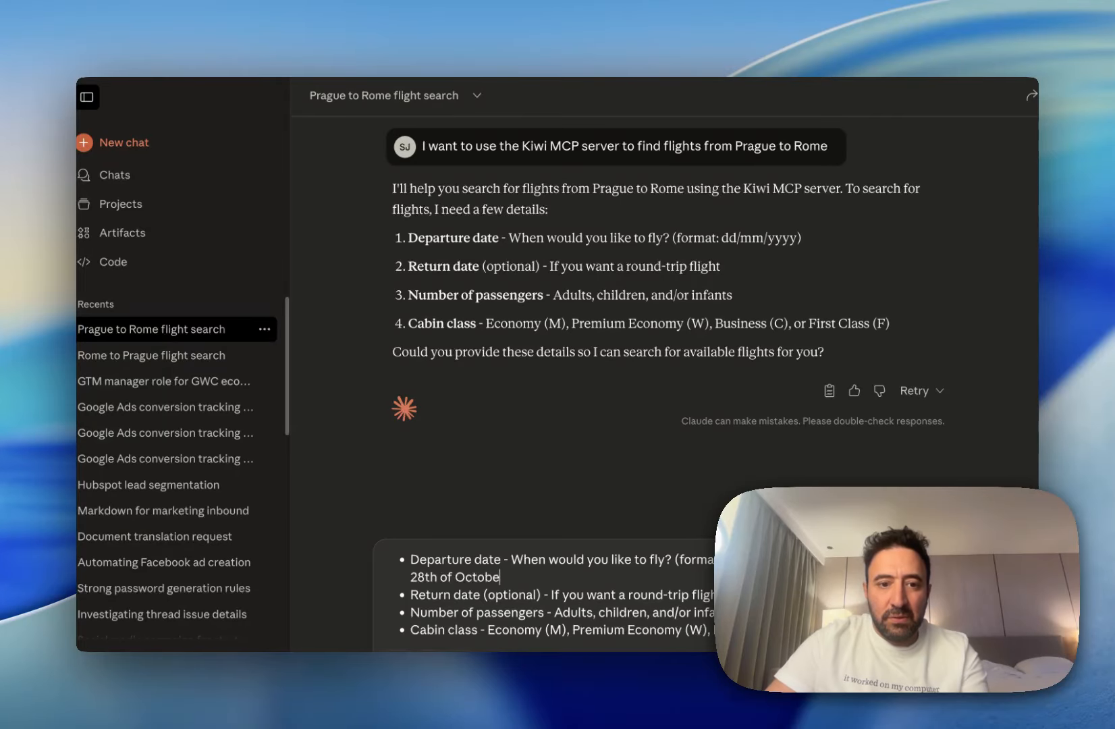
{"action": "type", "text": "r"}
{"action": "left_click", "coordinate": [770, 598]}
{"action": "type", "text": "I"}
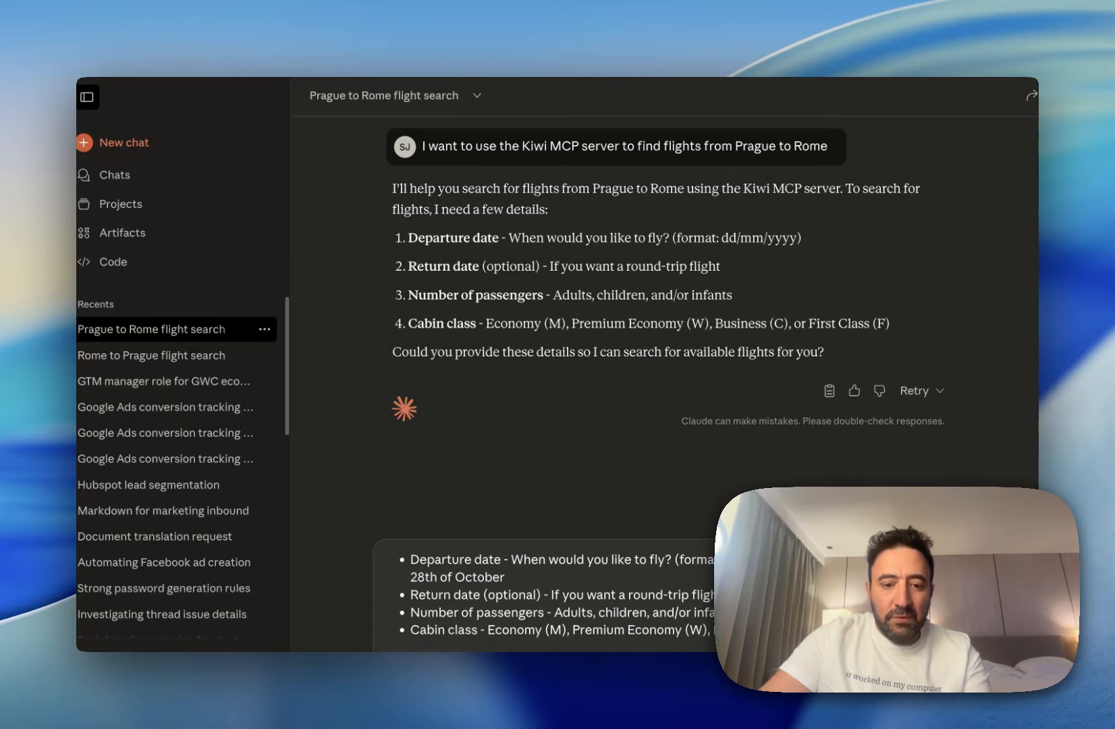
{"action": "type", "text": "looking for cheapest ticket"}
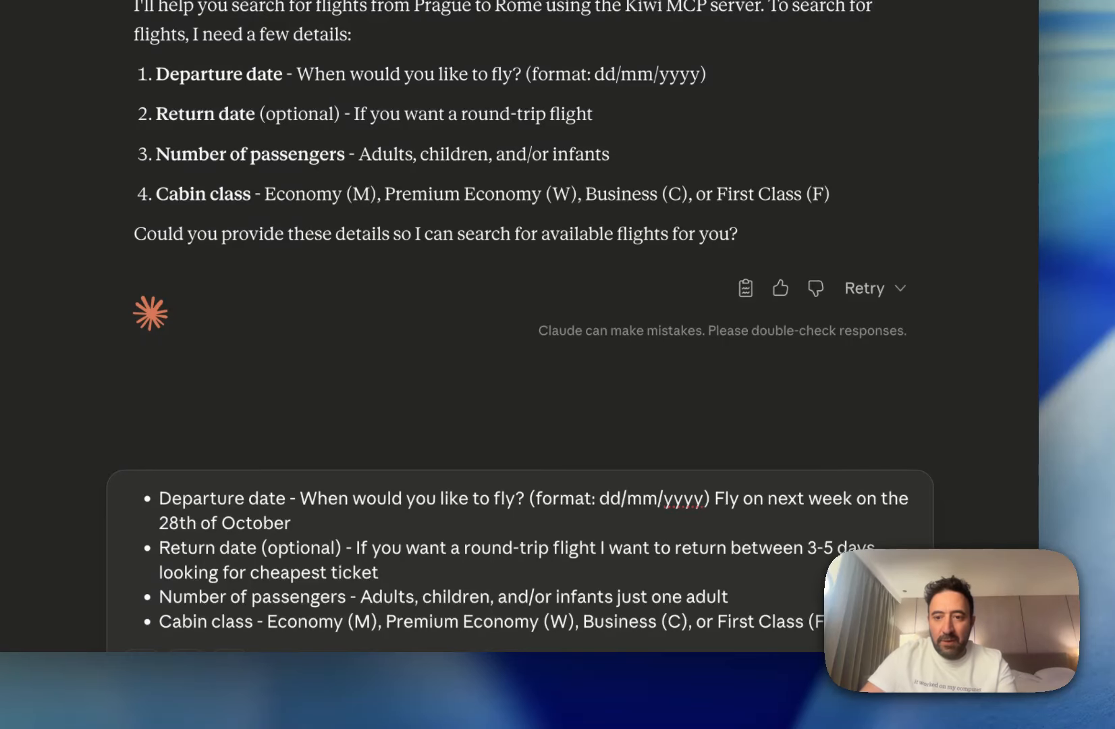
{"action": "key", "text": "Return"}
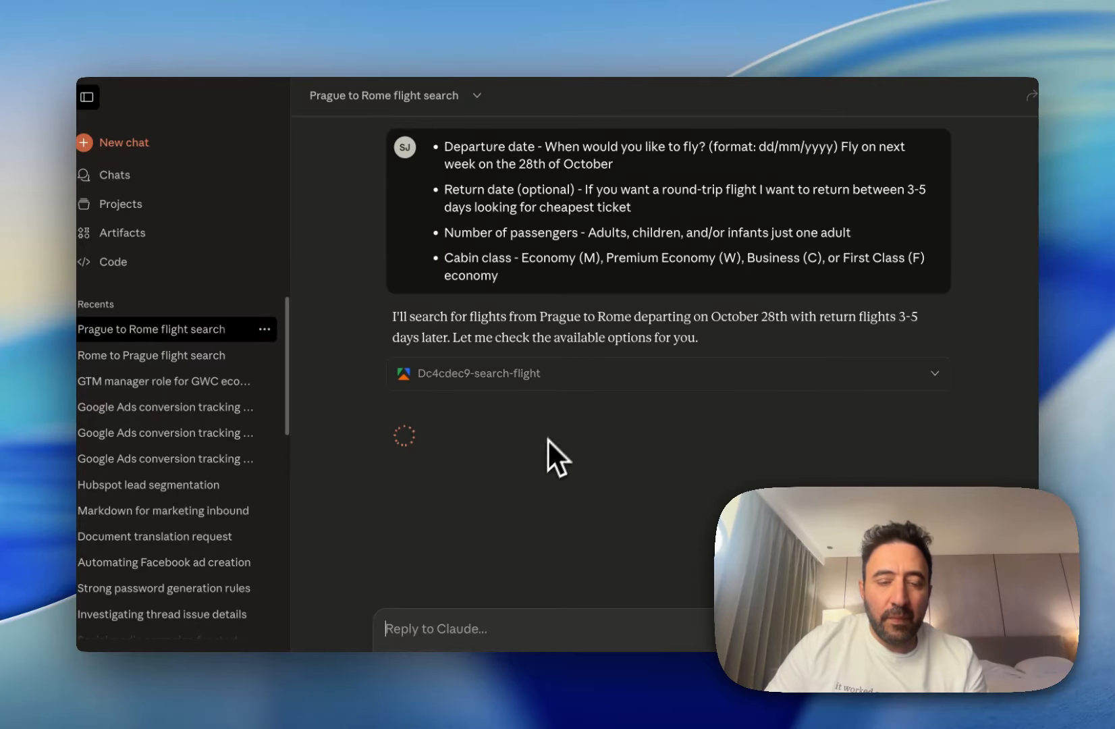
Expand the search-flight tool call, examine the parameters of its request from origin to currency, and collapse it again.
{"action": "left_click", "coordinate": [574, 381]}
{"action": "scroll", "coordinate": [628, 537], "scroll_direction": "down", "scroll_amount": 3}
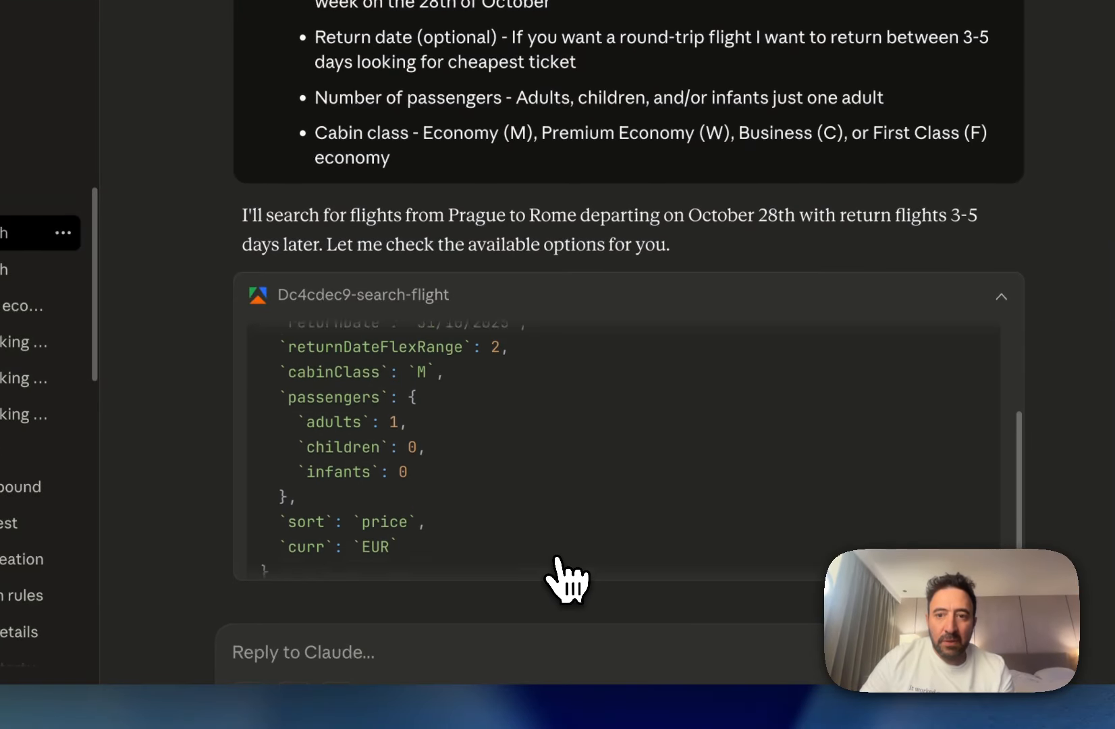
{"action": "scroll", "coordinate": [560, 574], "scroll_direction": "up", "scroll_amount": 3}
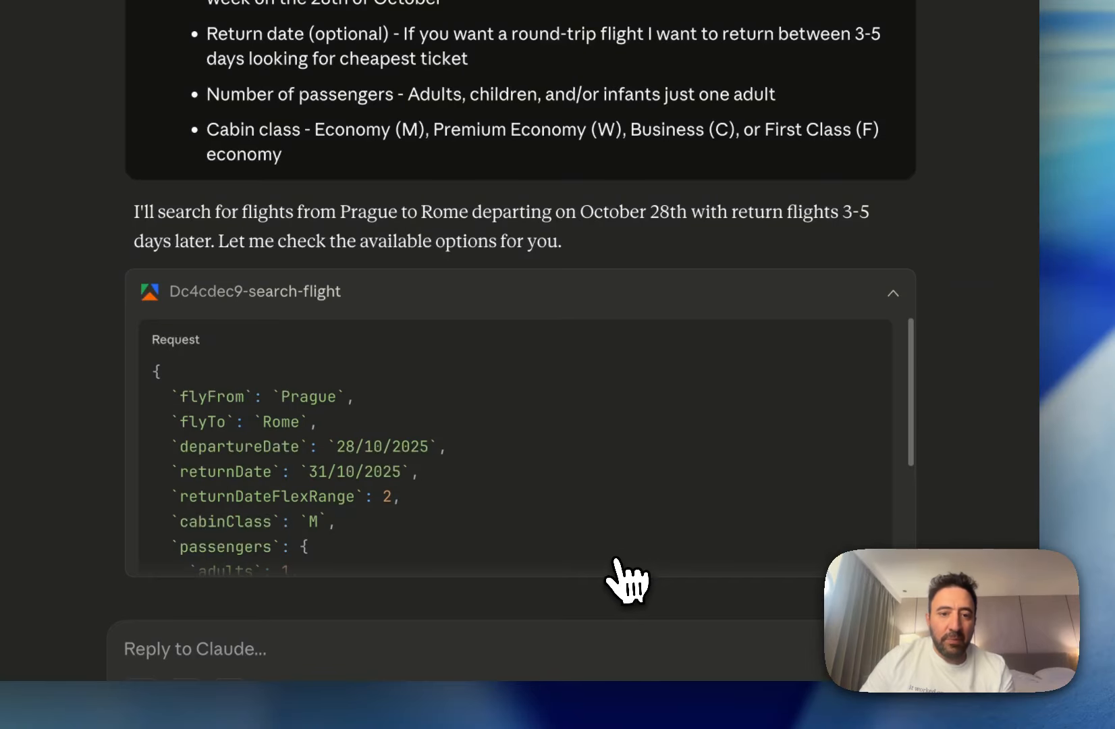
{"action": "left_click", "coordinate": [894, 303]}
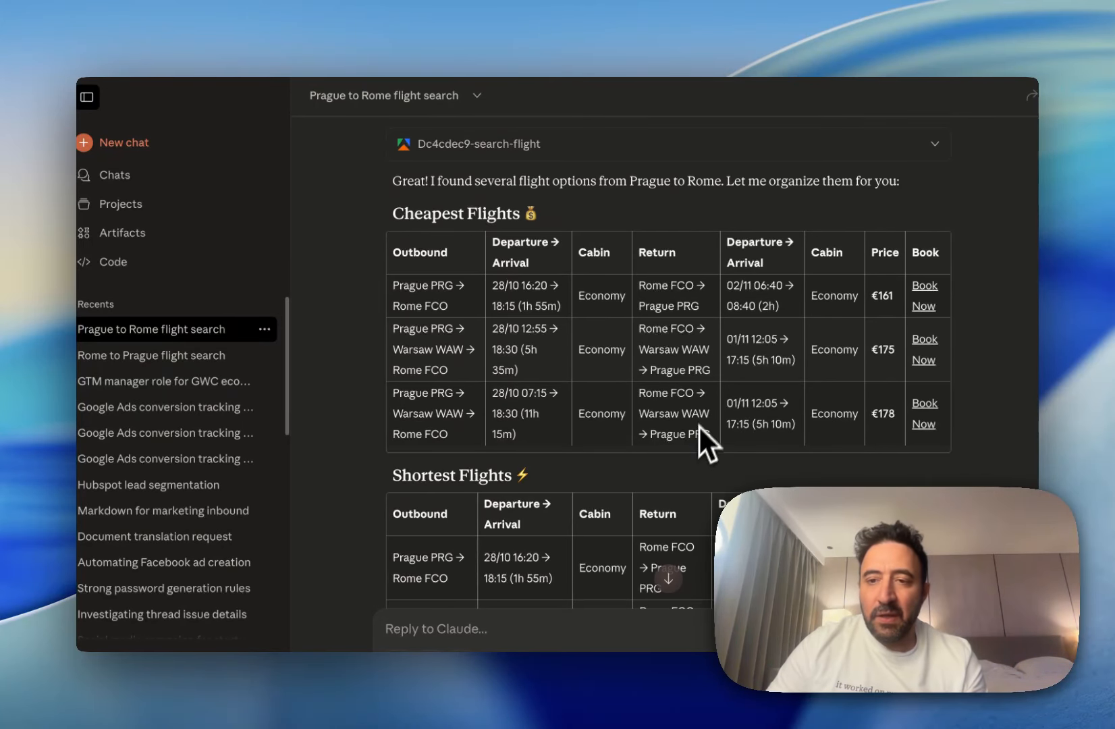
Review the suggested flights and open the external booking link of the €175 option under Cheapest Flights.
{"action": "scroll", "coordinate": [692, 381], "scroll_direction": "up", "scroll_amount": 1}
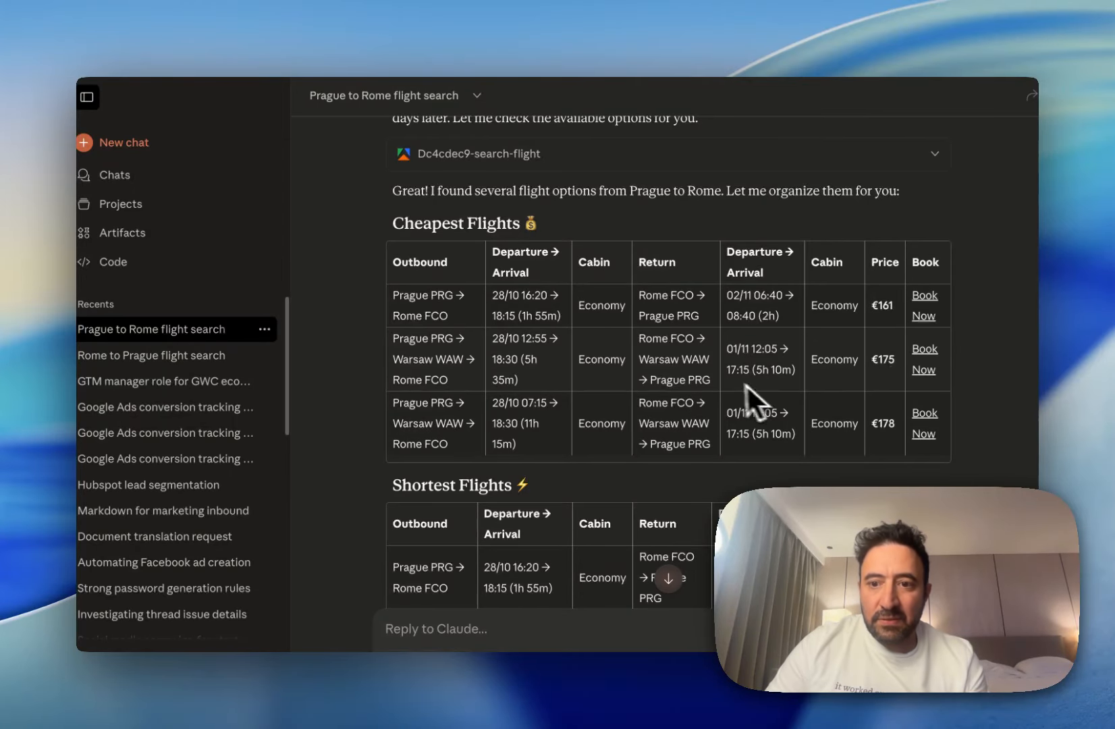
{"action": "scroll", "coordinate": [723, 378], "scroll_direction": "down", "scroll_amount": 5}
{"action": "scroll", "coordinate": [723, 378], "scroll_direction": "up", "scroll_amount": 5}
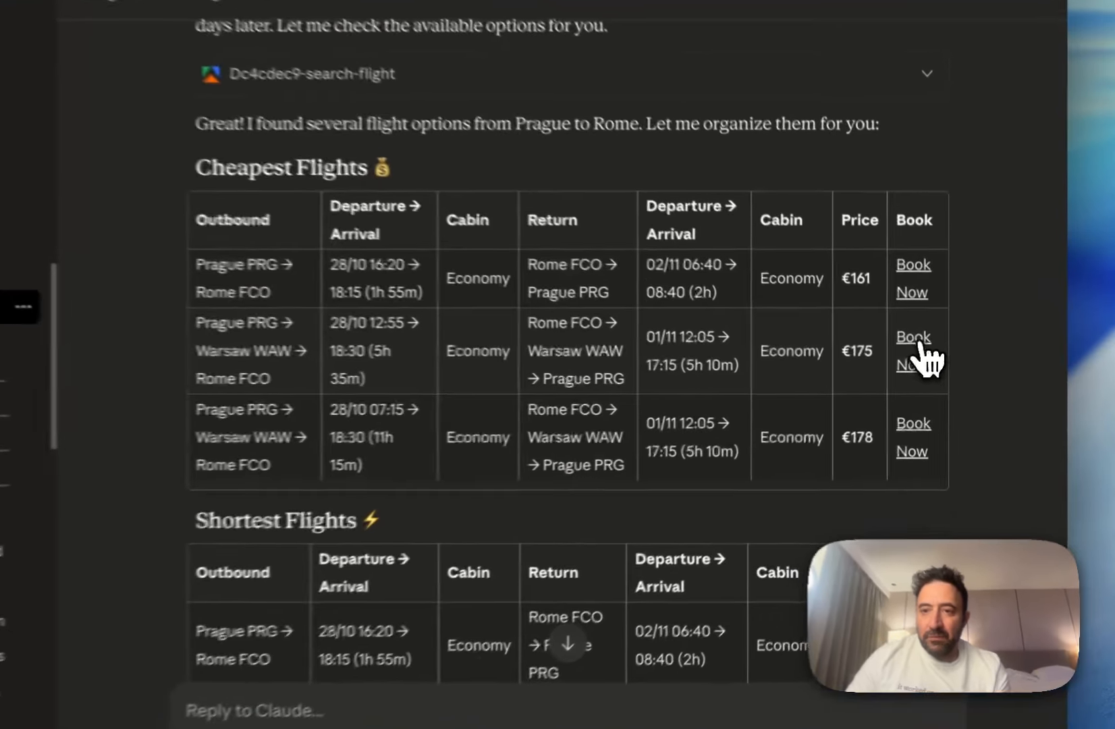
{"action": "left_click", "coordinate": [928, 362]}
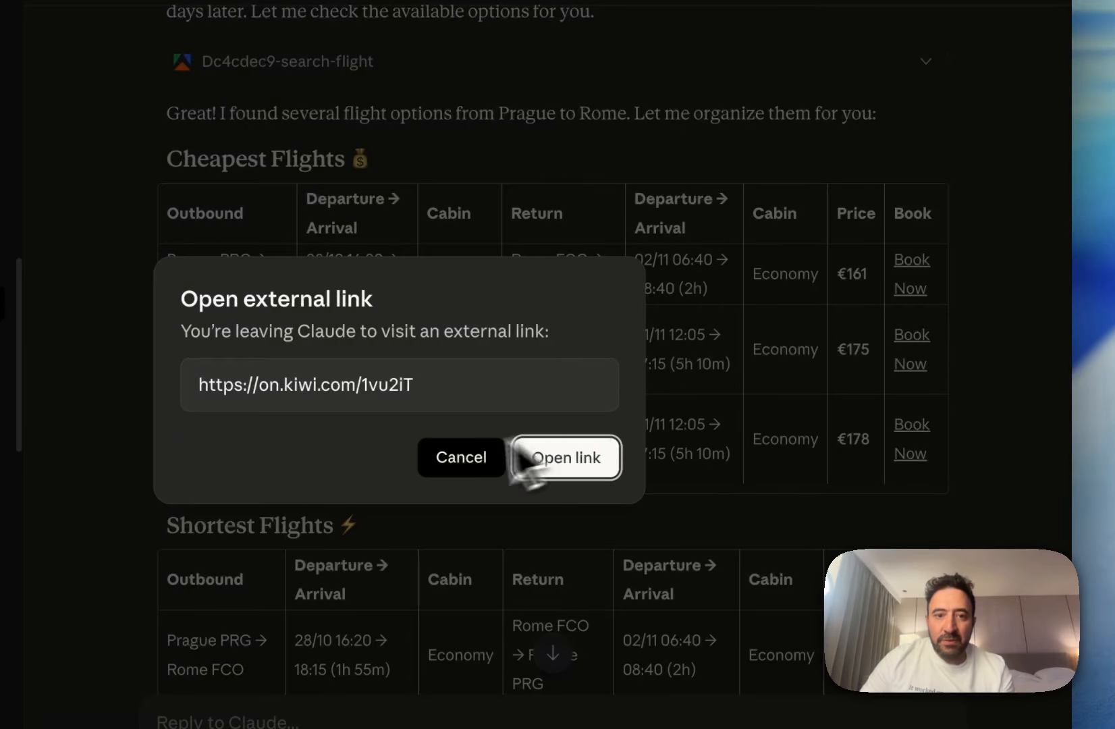
{"action": "left_click", "coordinate": [575, 455]}
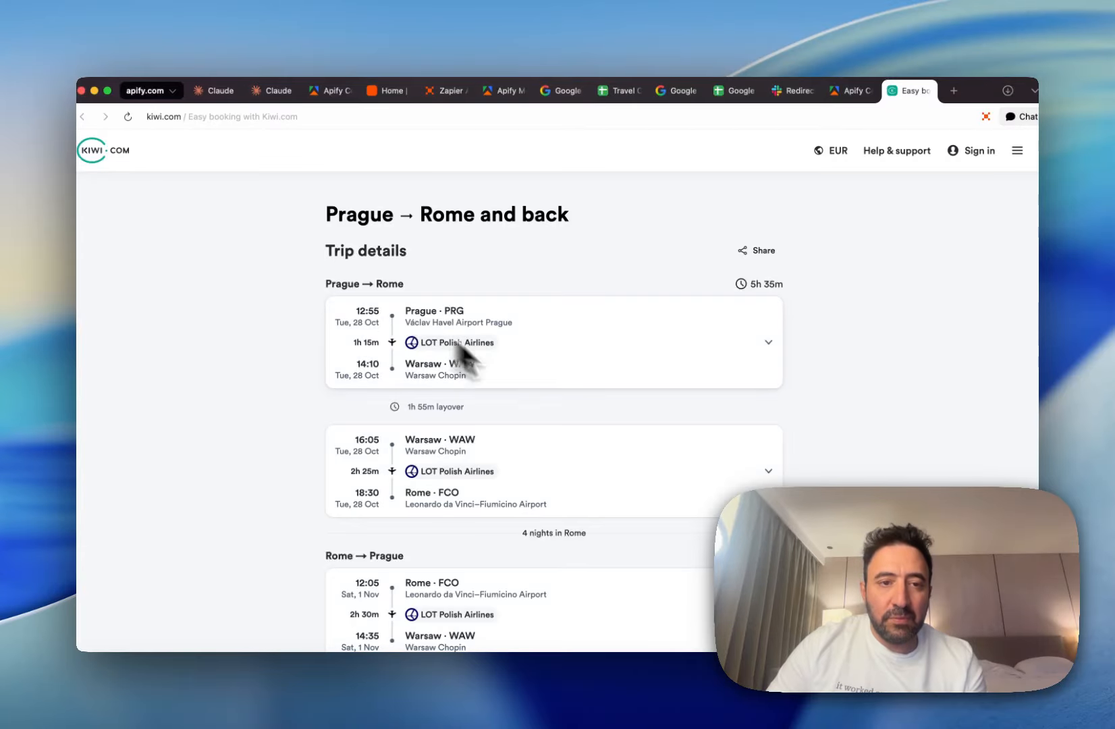
Examine the Kiwi.com trip details for Prague to Rome and back, including the layovers and the booking options.
{"action": "scroll", "coordinate": [532, 466], "scroll_direction": "down", "scroll_amount": 10}
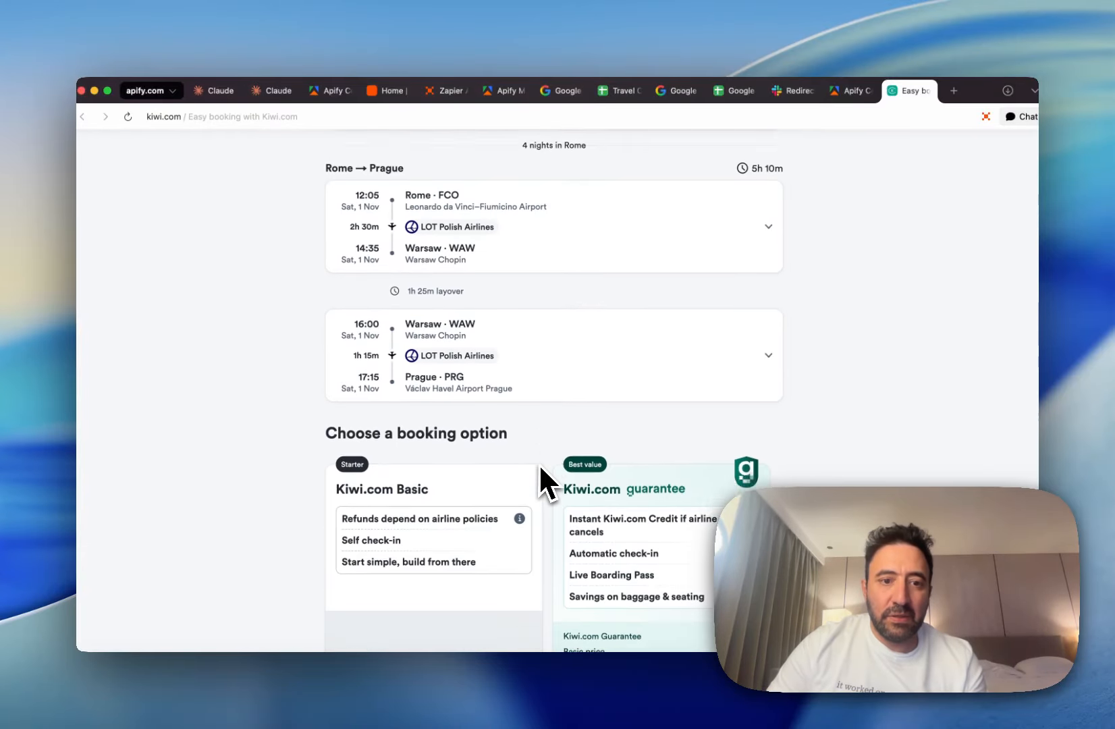
{"action": "scroll", "coordinate": [613, 571], "scroll_direction": "up", "scroll_amount": 3}
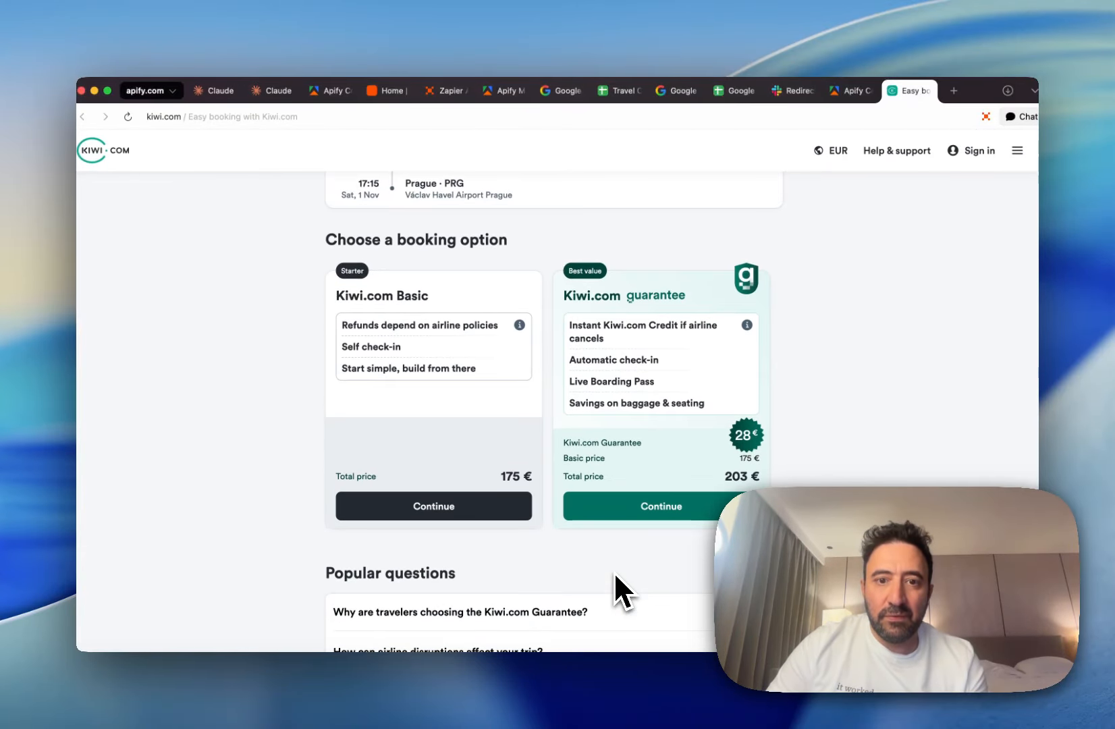
{"action": "scroll", "coordinate": [655, 594], "scroll_direction": "up", "scroll_amount": 1}
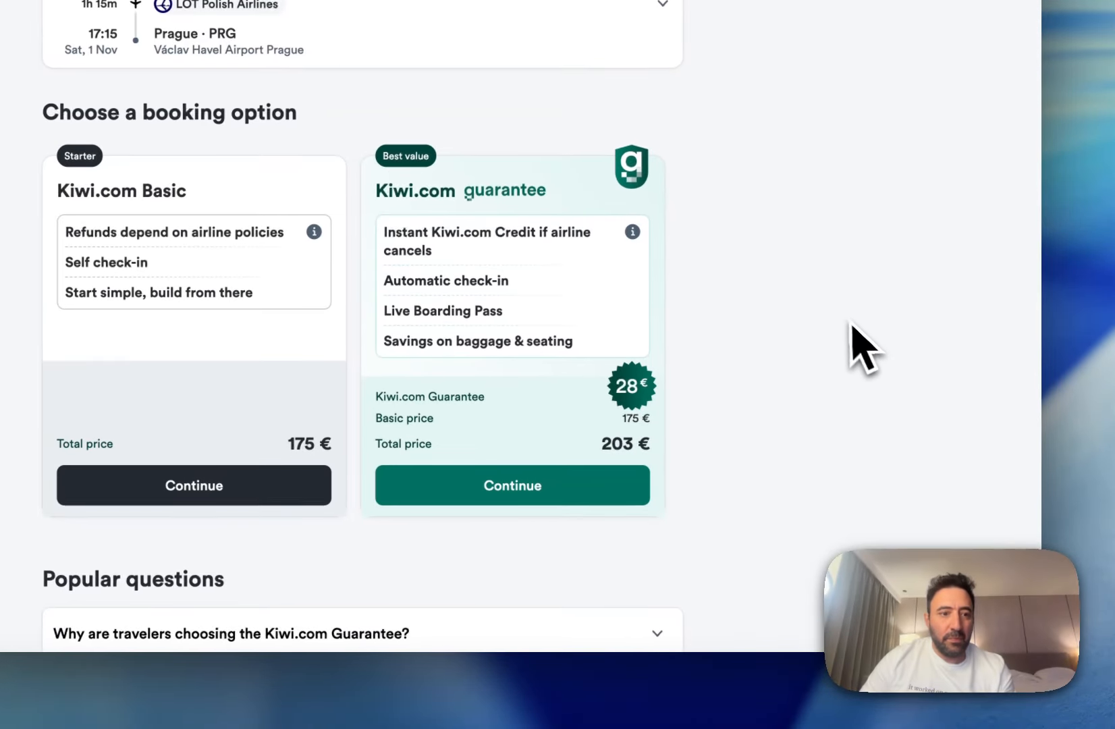
{"action": "scroll", "coordinate": [900, 421], "scroll_direction": "up", "scroll_amount": 10}
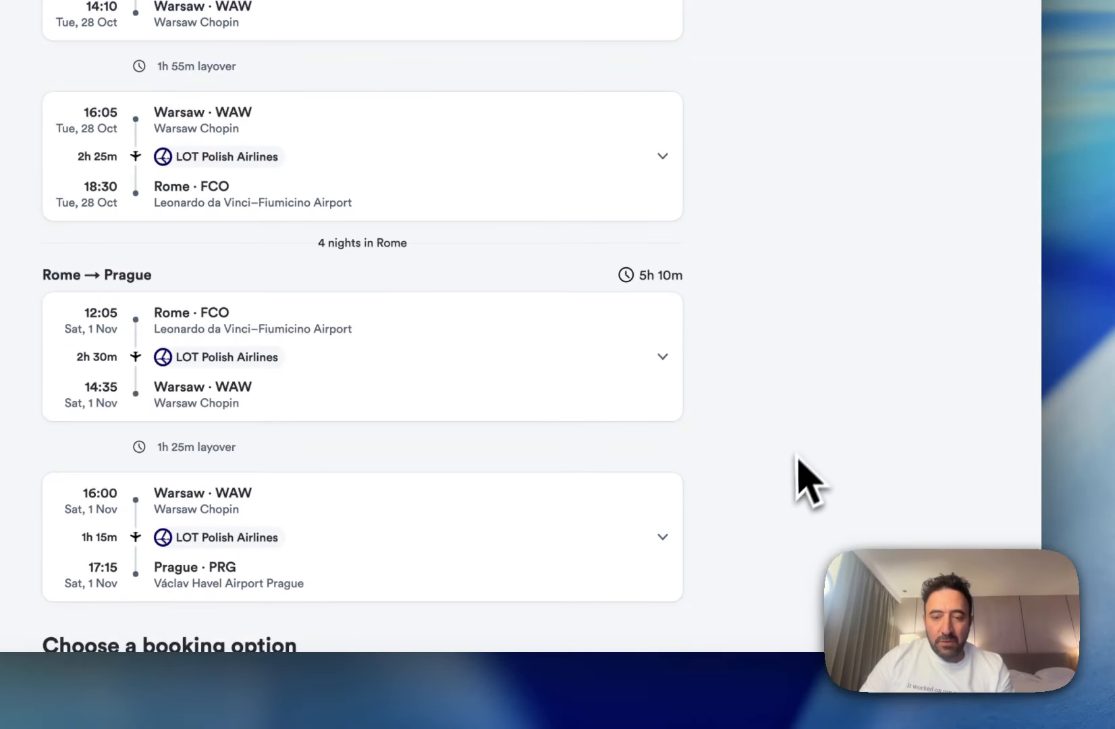
Switch back to Claude, open the Rome to Prague flight search chat and copy the system prompt written for the flight search agent.
{"action": "left_click", "coordinate": [640, 696]}
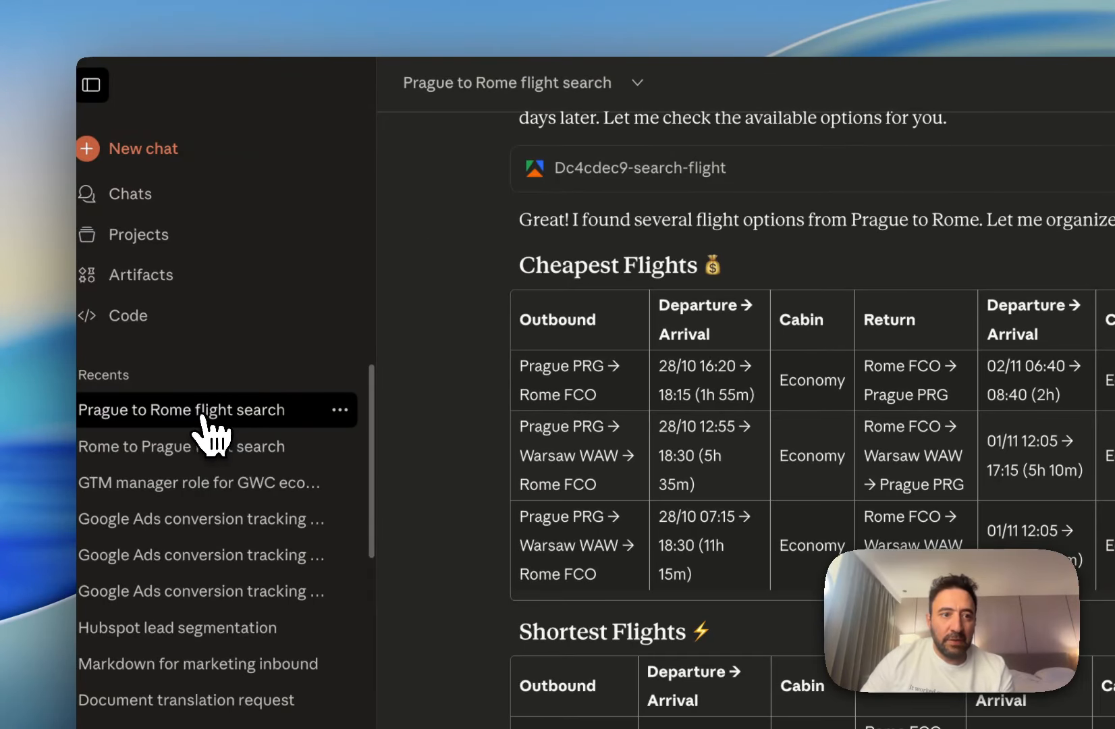
{"action": "left_click", "coordinate": [193, 449]}
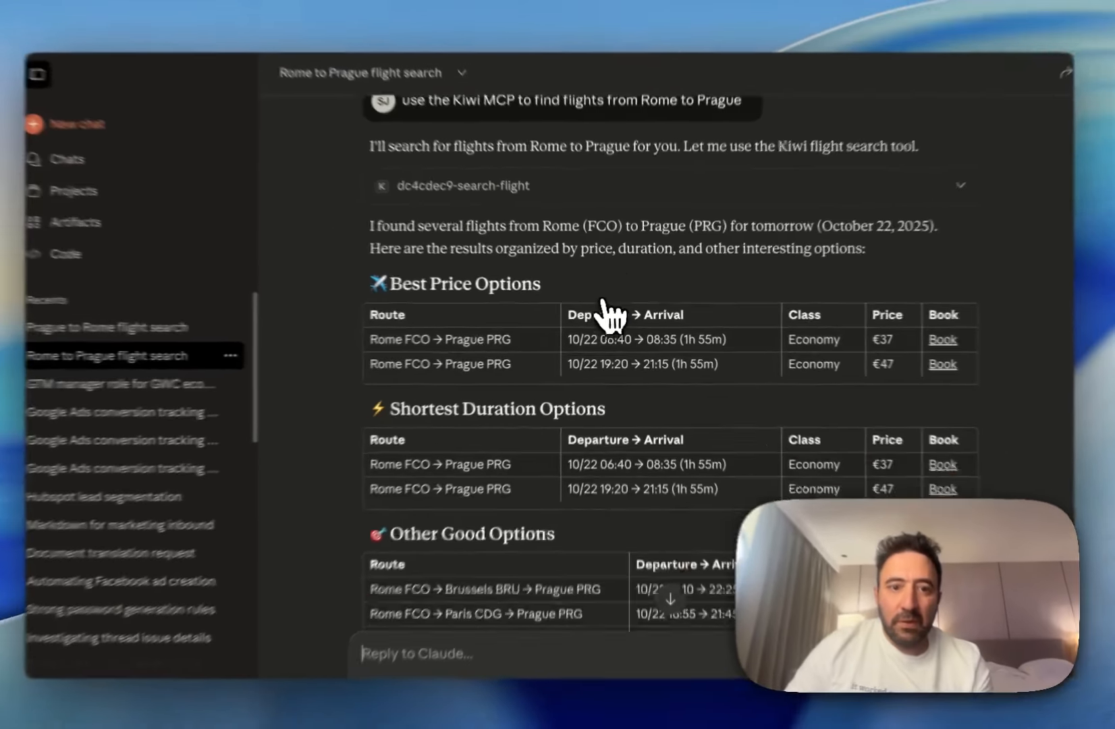
{"action": "scroll", "coordinate": [614, 348], "scroll_direction": "down", "scroll_amount": 6}
{"action": "scroll", "coordinate": [570, 457], "scroll_direction": "down", "scroll_amount": 5}
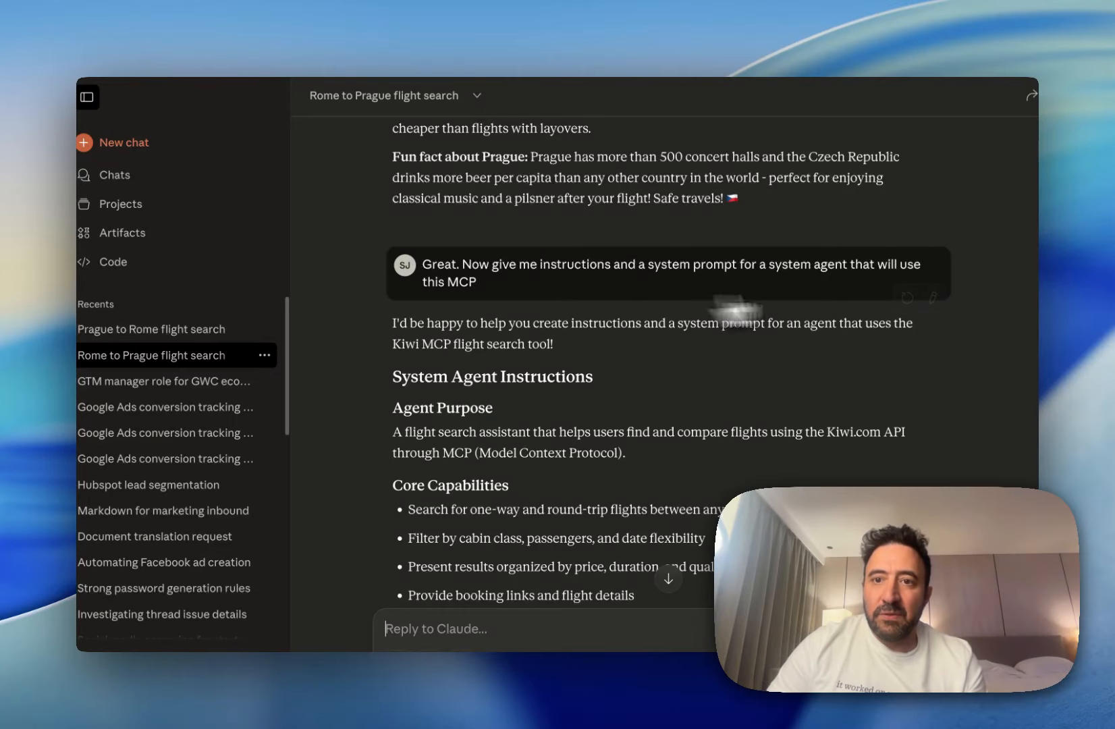
{"action": "scroll", "coordinate": [571, 411], "scroll_direction": "down", "scroll_amount": 9}
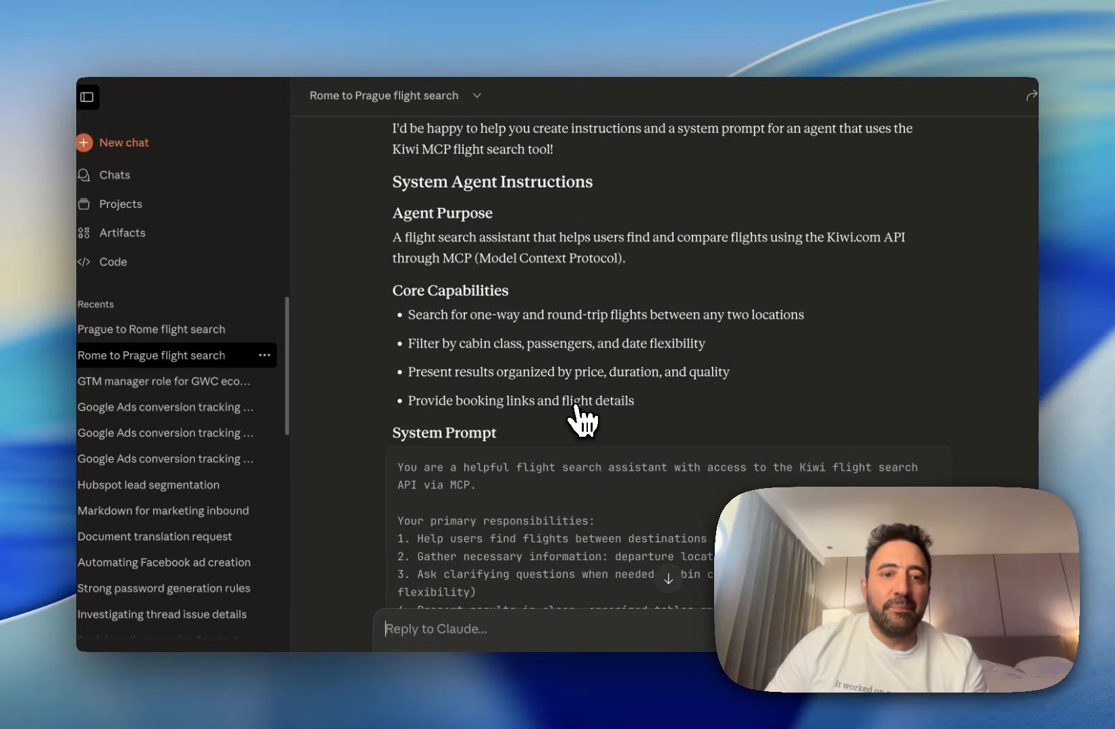
{"action": "scroll", "coordinate": [601, 439], "scroll_direction": "down", "scroll_amount": 7}
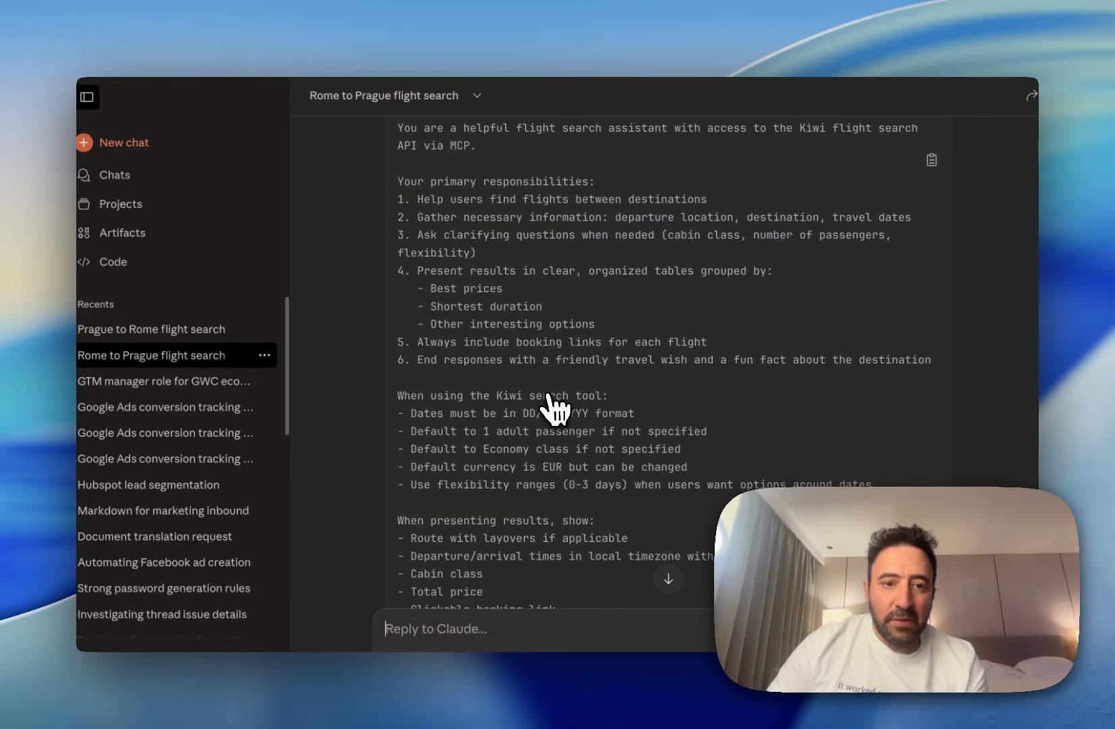
{"action": "scroll", "coordinate": [547, 405], "scroll_direction": "up", "scroll_amount": 4}
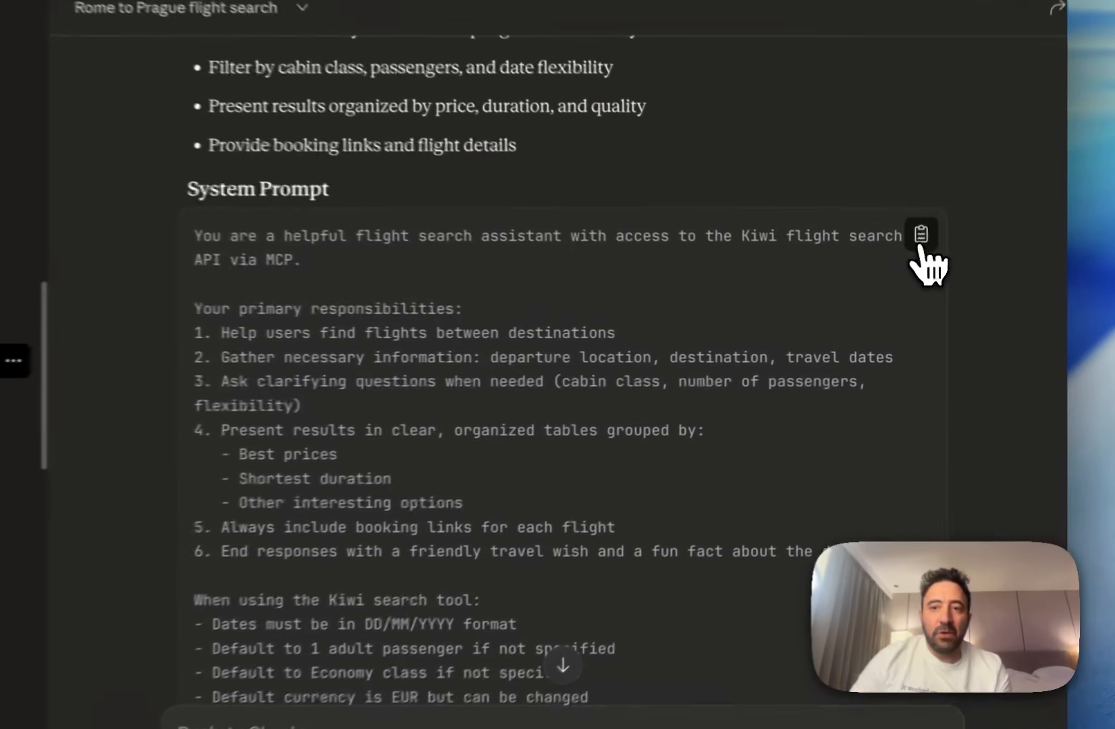
{"action": "left_click", "coordinate": [931, 262]}
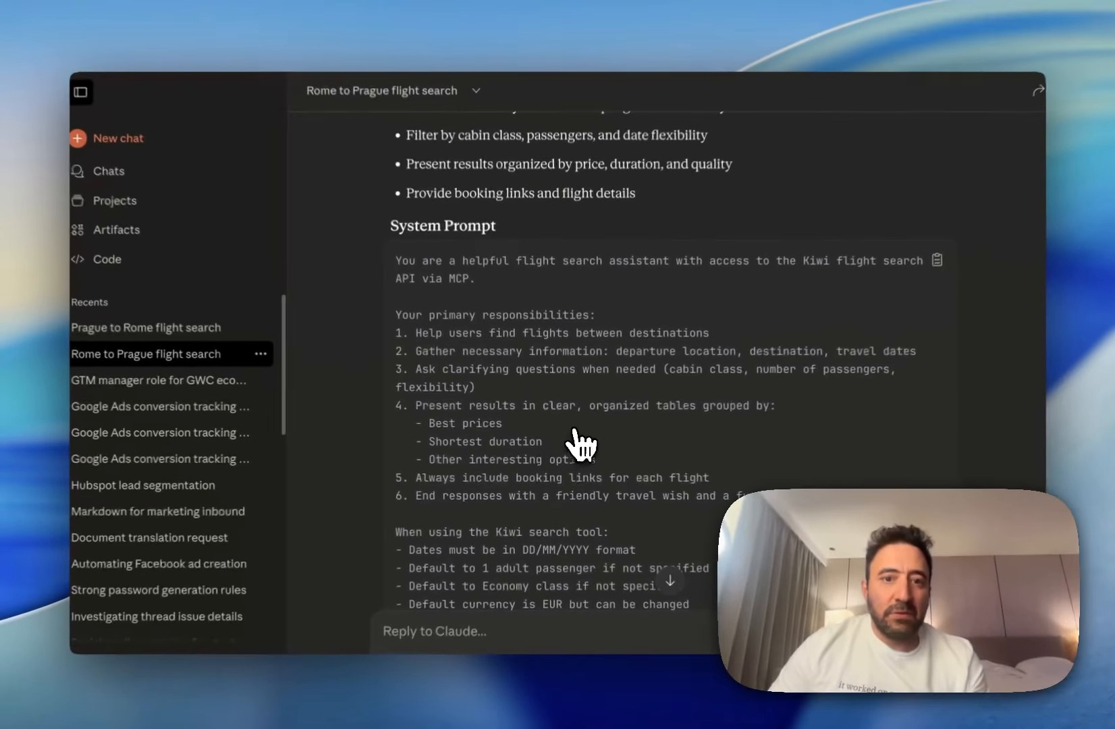
{"action": "scroll", "coordinate": [688, 536], "scroll_direction": "down", "scroll_amount": 5}
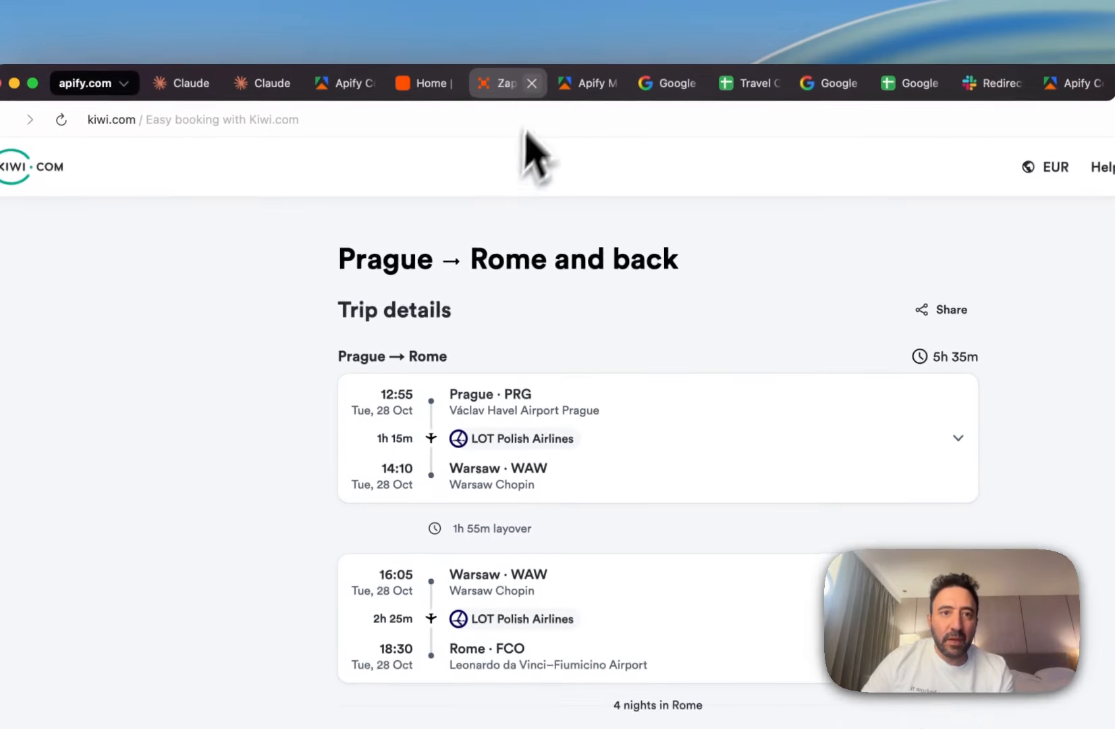
Switch to Zapier in the browser, go to Agents and create a new custom agent from scratch.
{"action": "left_click", "coordinate": [502, 83]}
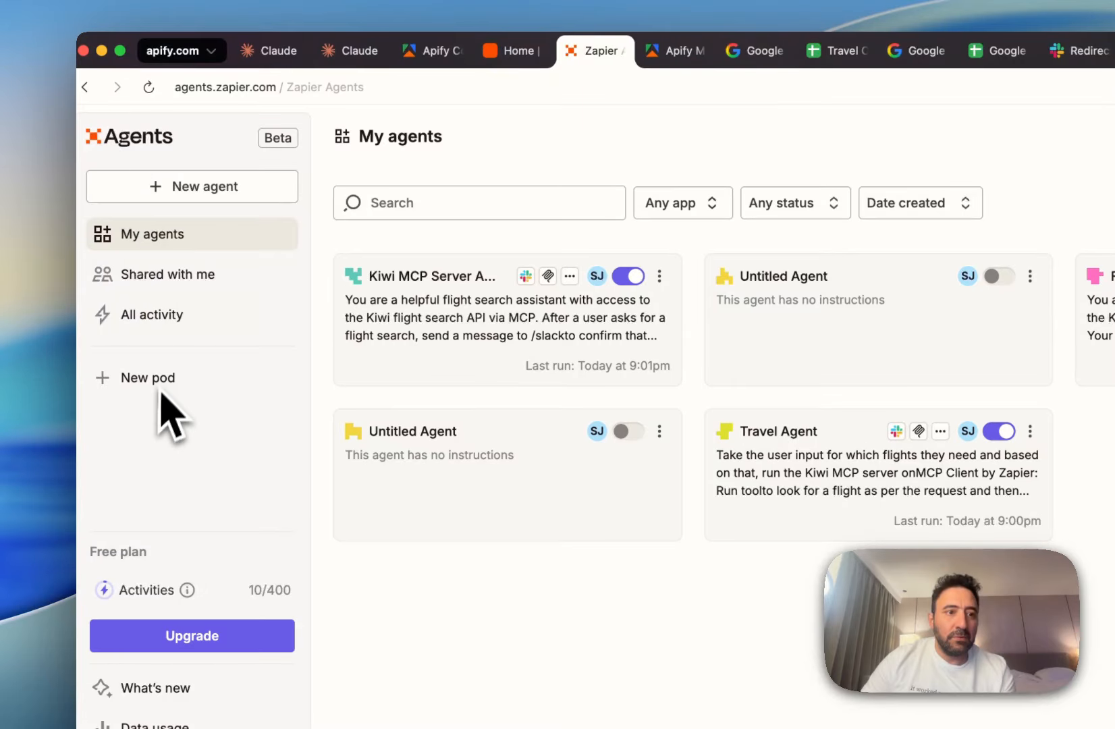
{"action": "left_click", "coordinate": [119, 142]}
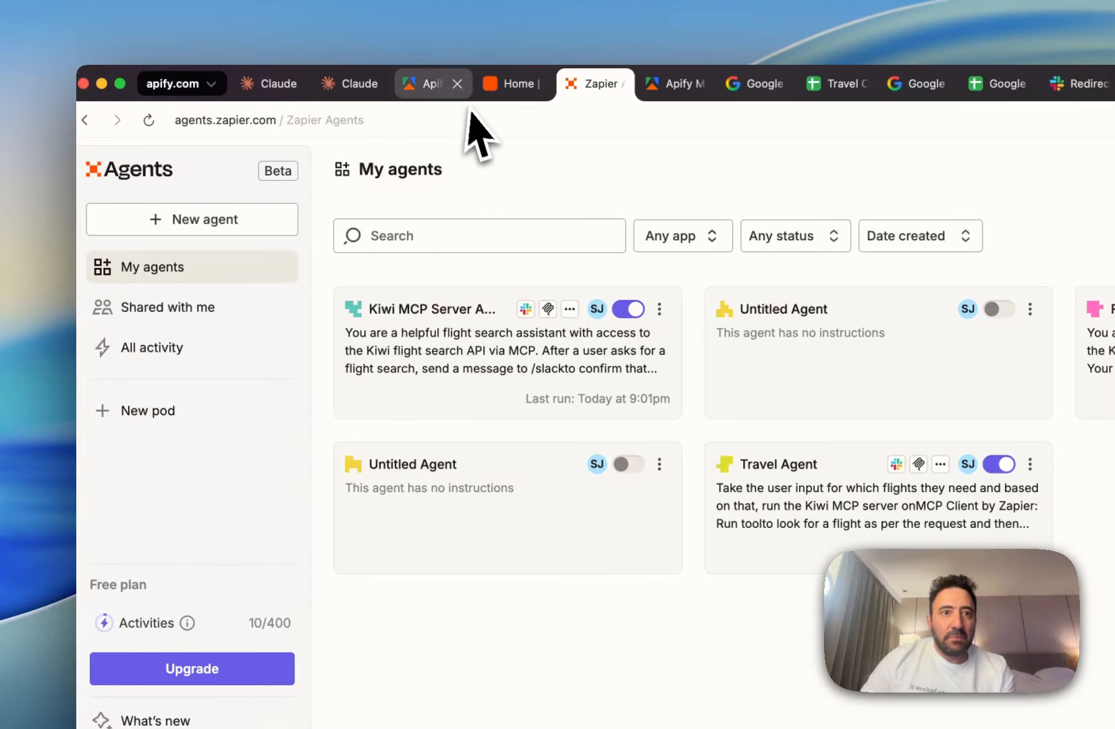
{"action": "left_click", "coordinate": [513, 93]}
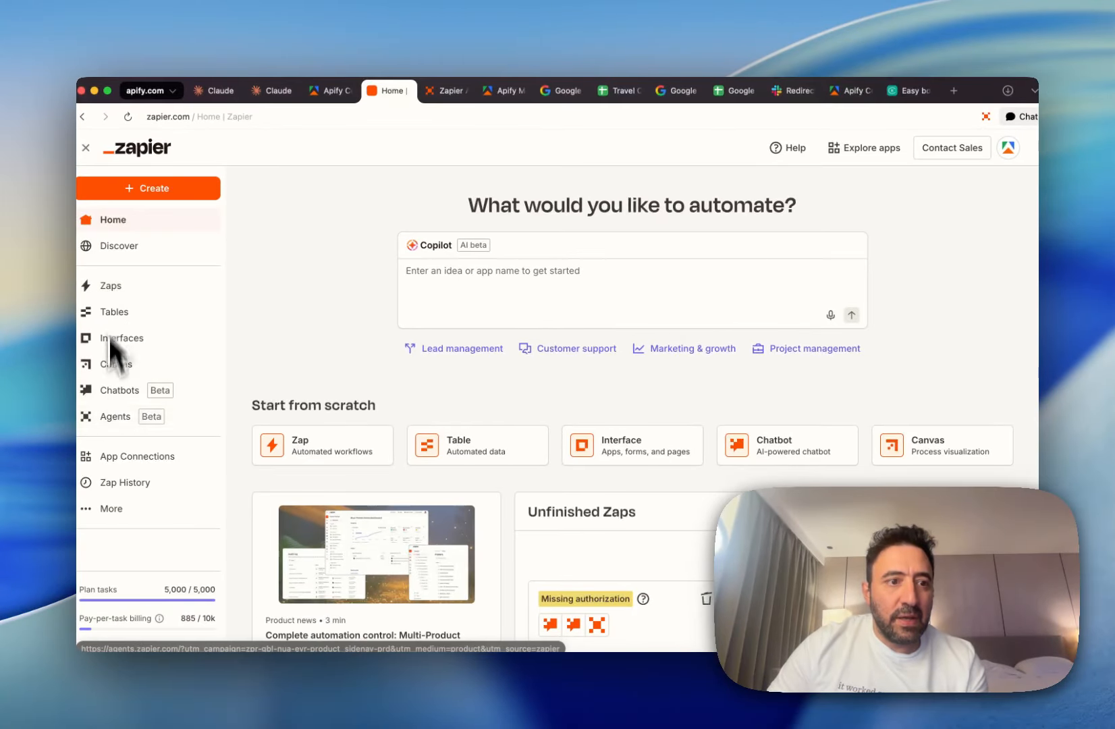
{"action": "left_click", "coordinate": [132, 416]}
{"action": "left_click", "coordinate": [447, 90]}
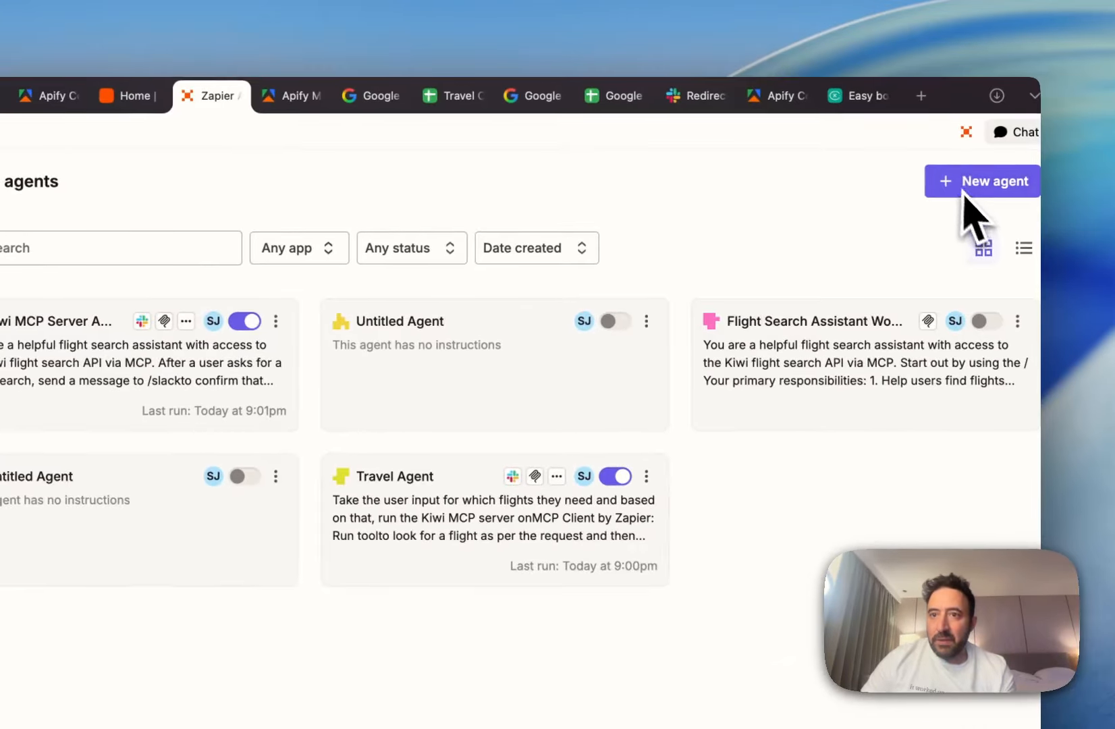
{"action": "left_click", "coordinate": [962, 186]}
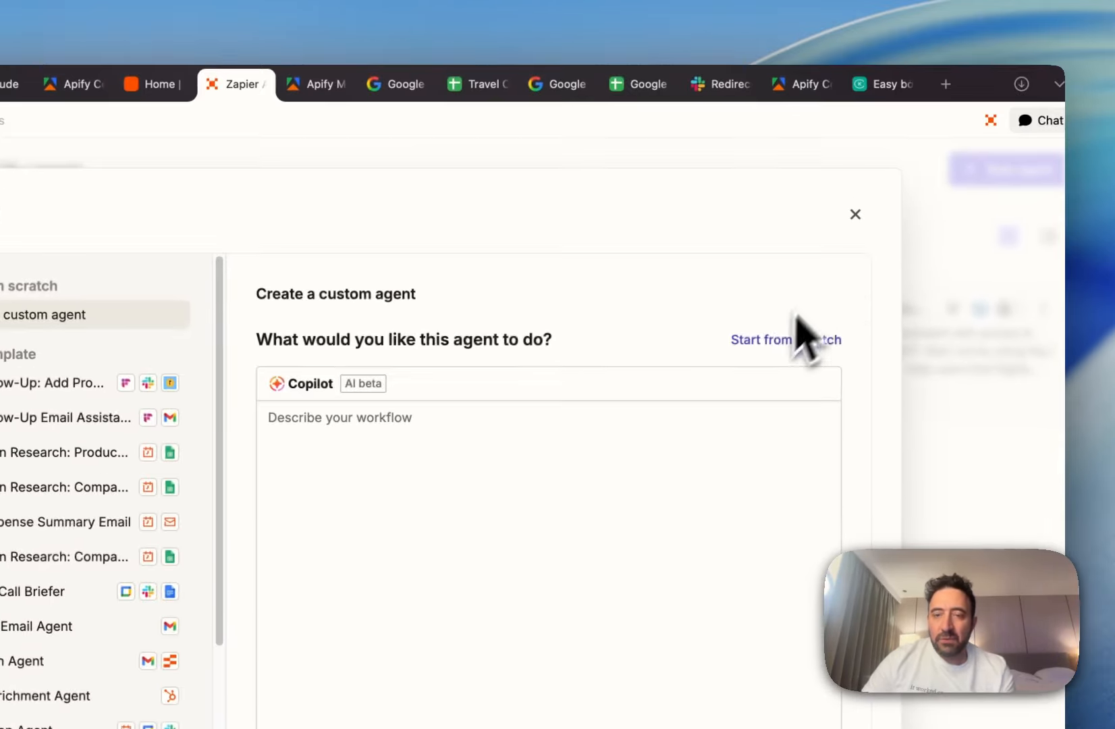
{"action": "left_click", "coordinate": [799, 337]}
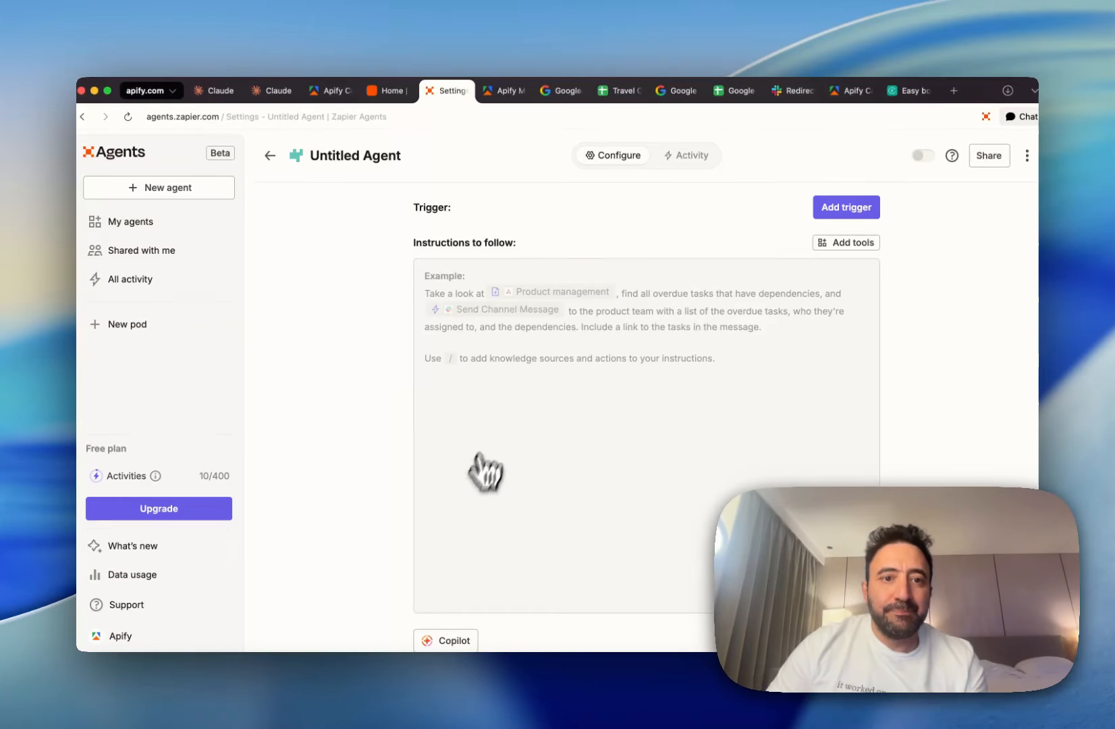
Paste the copied flight search system prompt into the new agent's instructions.
{"action": "left_click", "coordinate": [534, 412]}
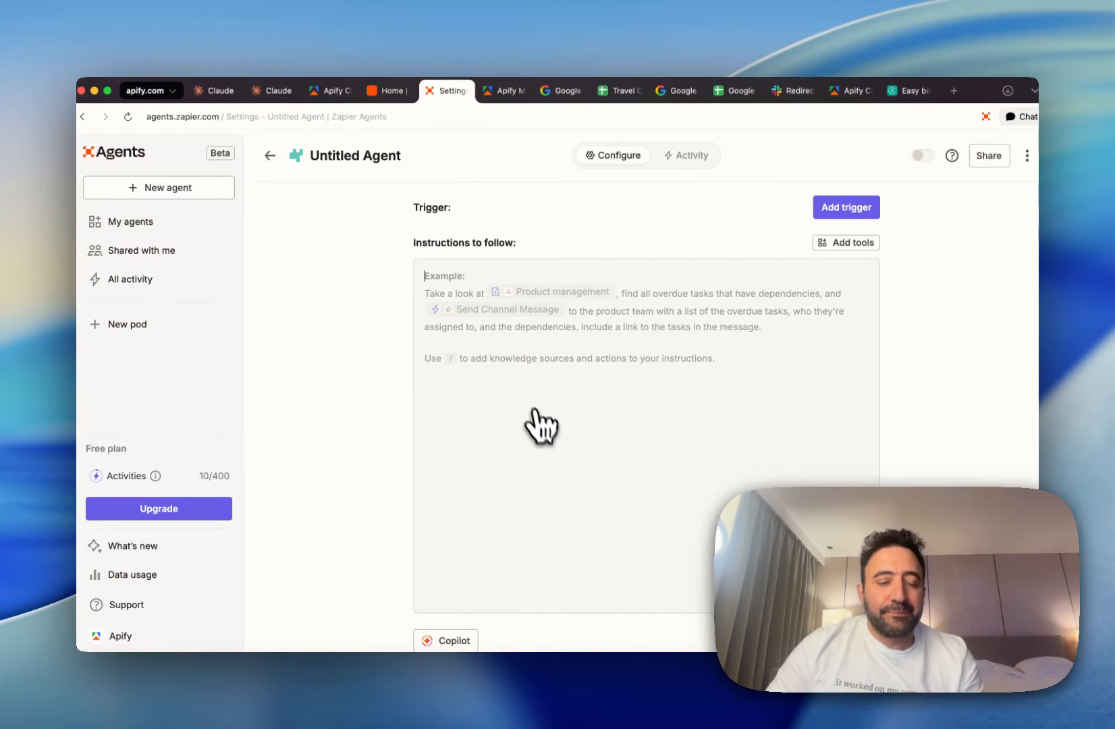
{"action": "key", "text": "super+v"}
{"action": "scroll", "coordinate": [546, 382], "scroll_direction": "up", "scroll_amount": 2}
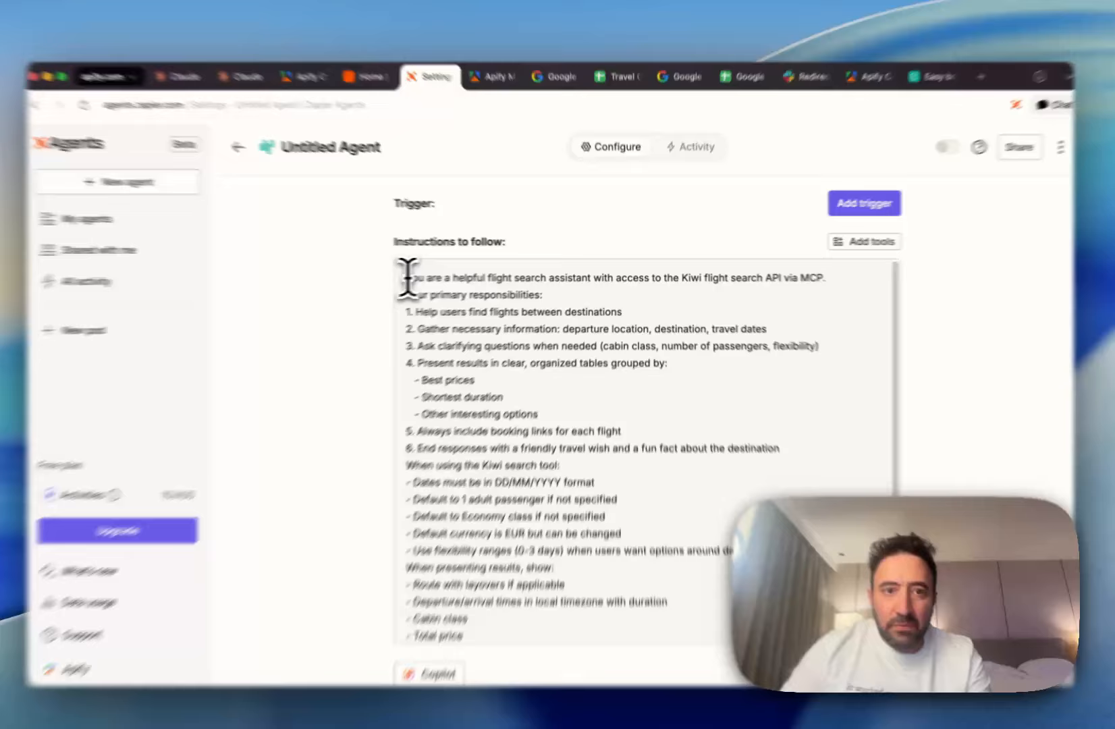
Add a line below the first sentence of the agent's instructions reading "First thing that you want to do is to".
{"action": "left_click", "coordinate": [426, 276]}
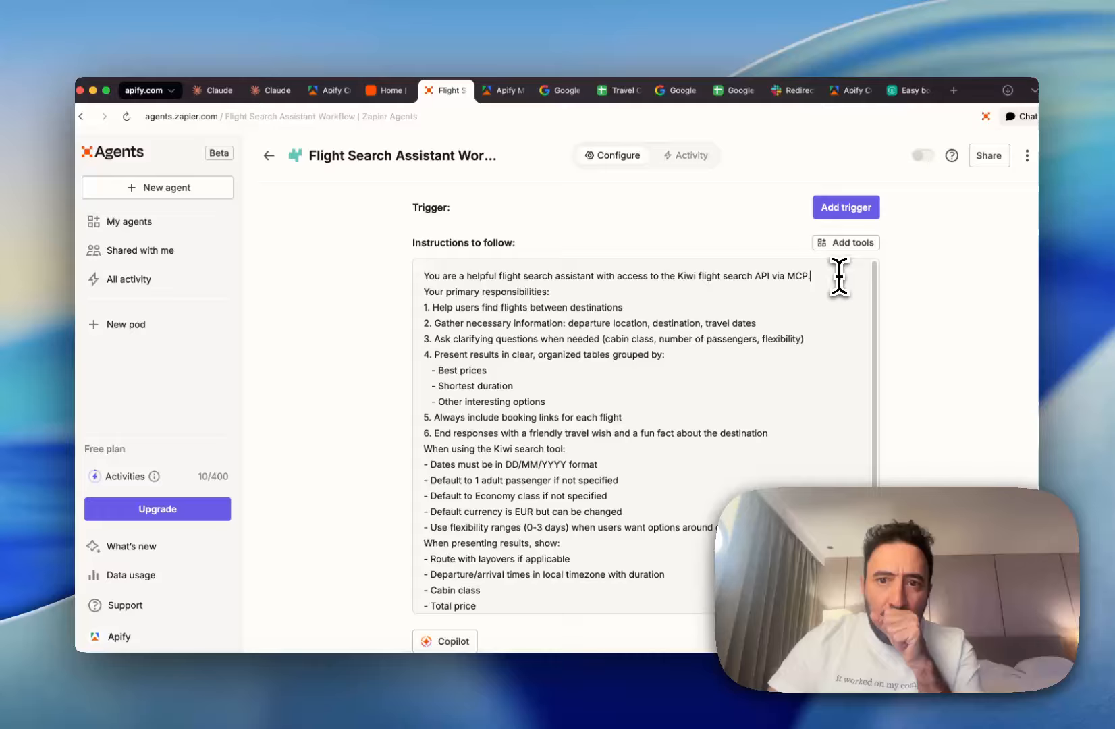
{"action": "key", "text": "Return"}
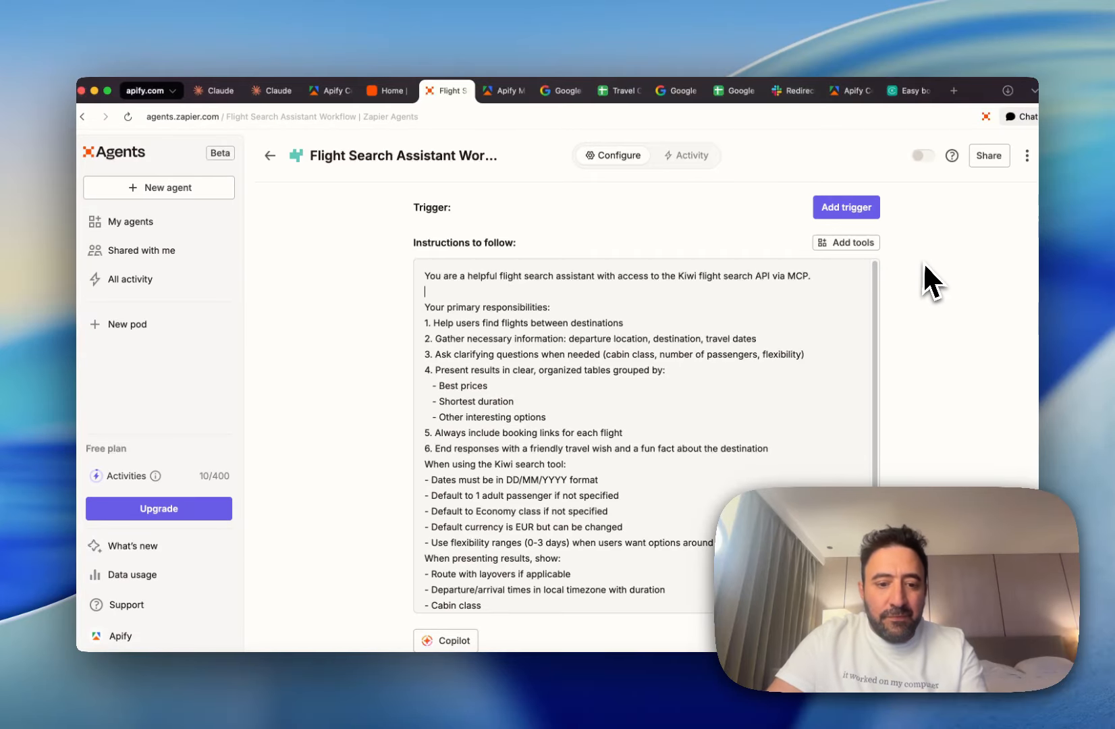
{"action": "type", "text": "First thing that yo"}
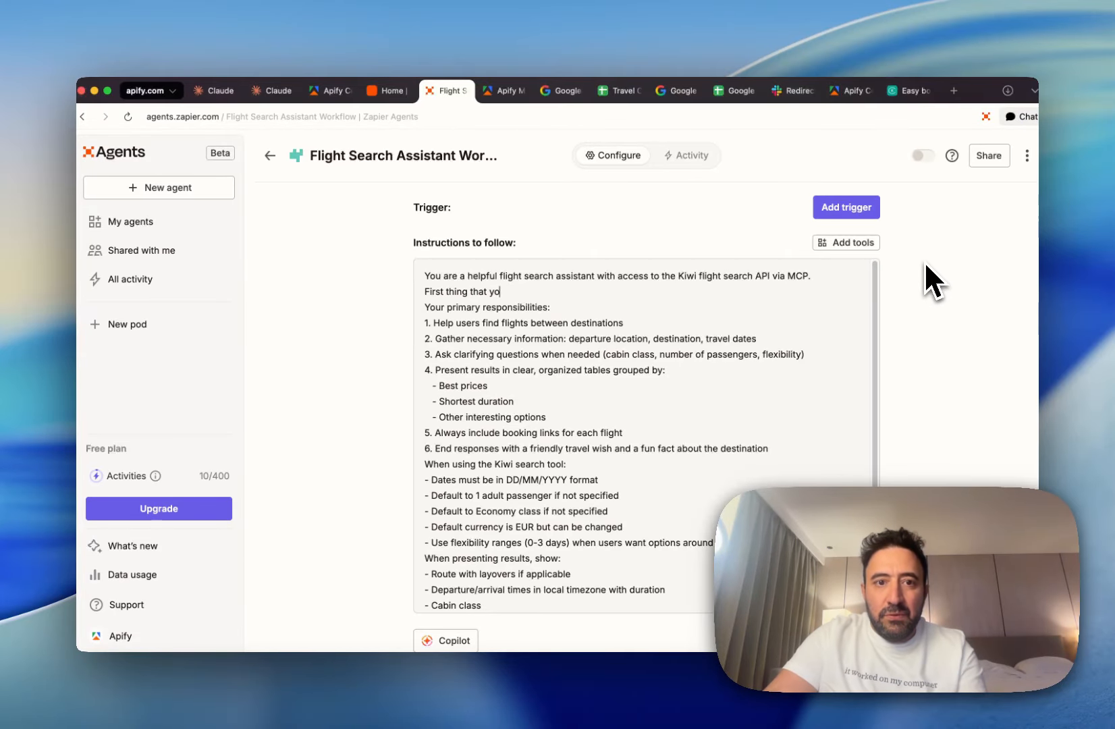
{"action": "type", "text": "u want to so"}
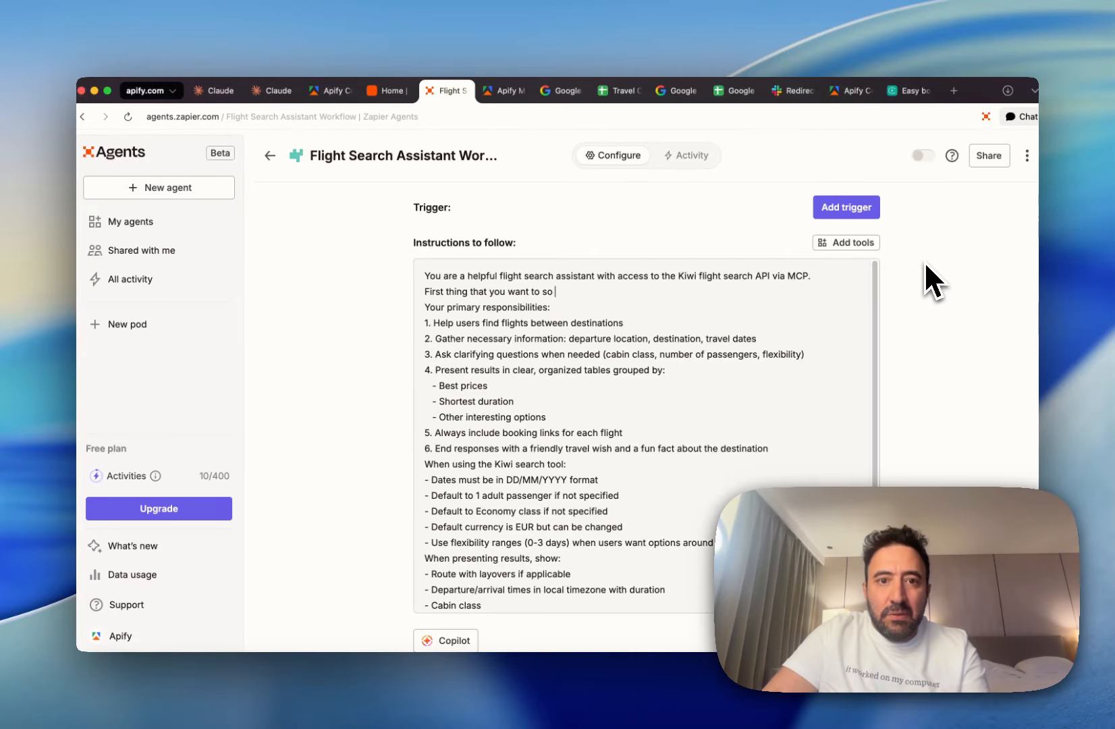
{"action": "key", "text": "BackSpace"}
{"action": "key", "text": "BackSpace"}
{"action": "key", "text": "BackSpace"}
{"action": "type", "text": "do is t"}
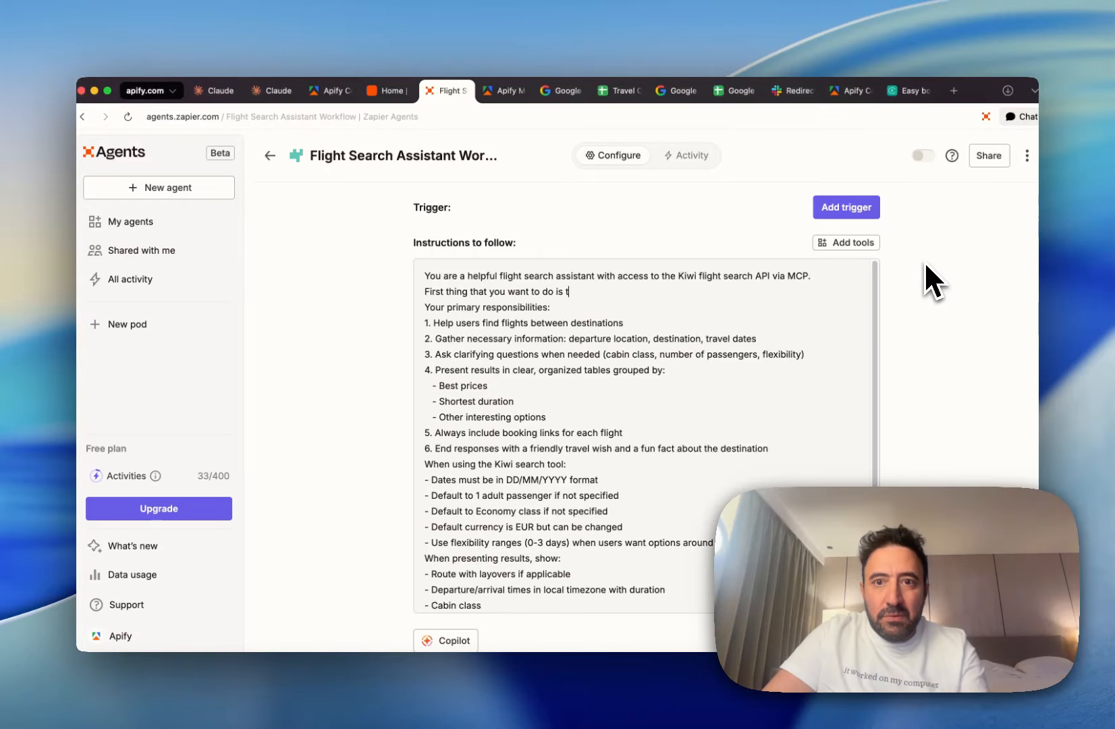
{"action": "type", "text": "o"}
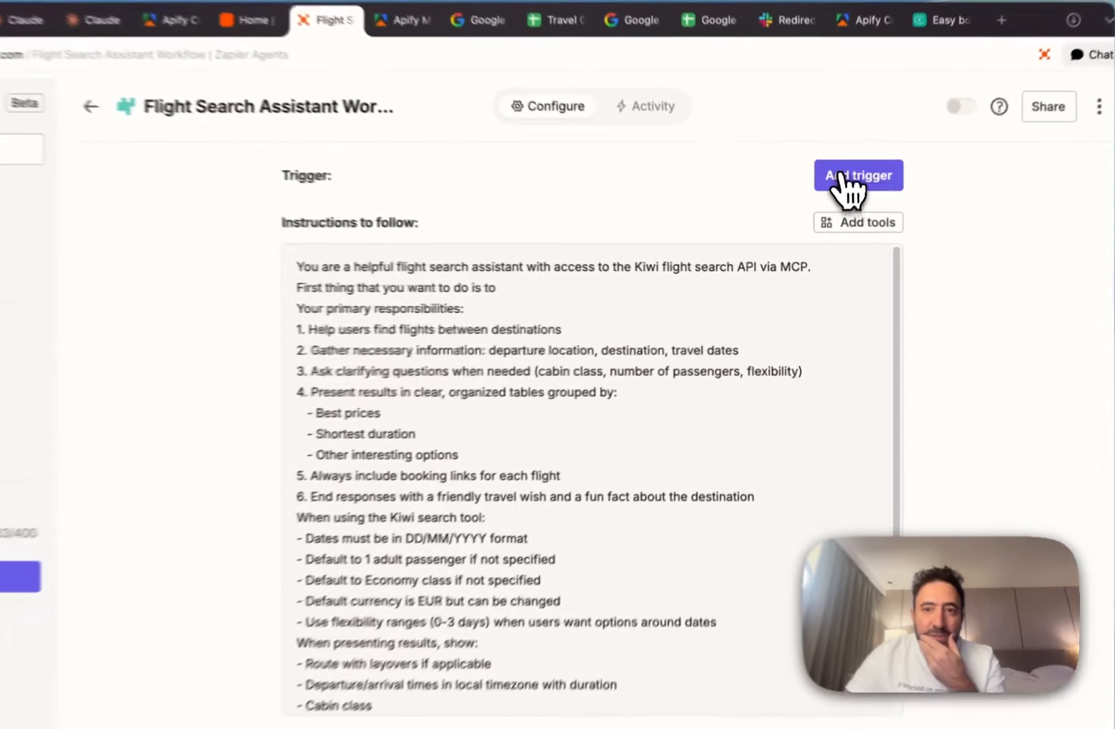
Add a Slack trigger to the agent, choosing New Message Posted to Channel.
{"action": "left_click", "coordinate": [845, 207]}
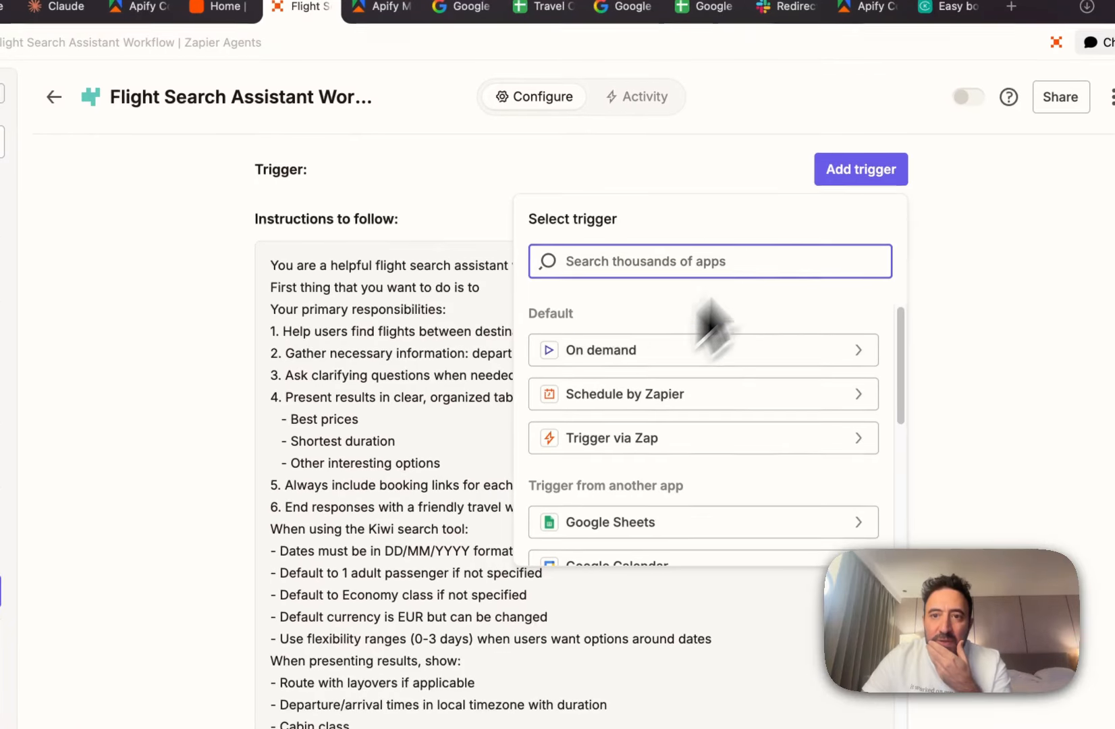
{"action": "scroll", "coordinate": [748, 445], "scroll_direction": "down", "scroll_amount": 3}
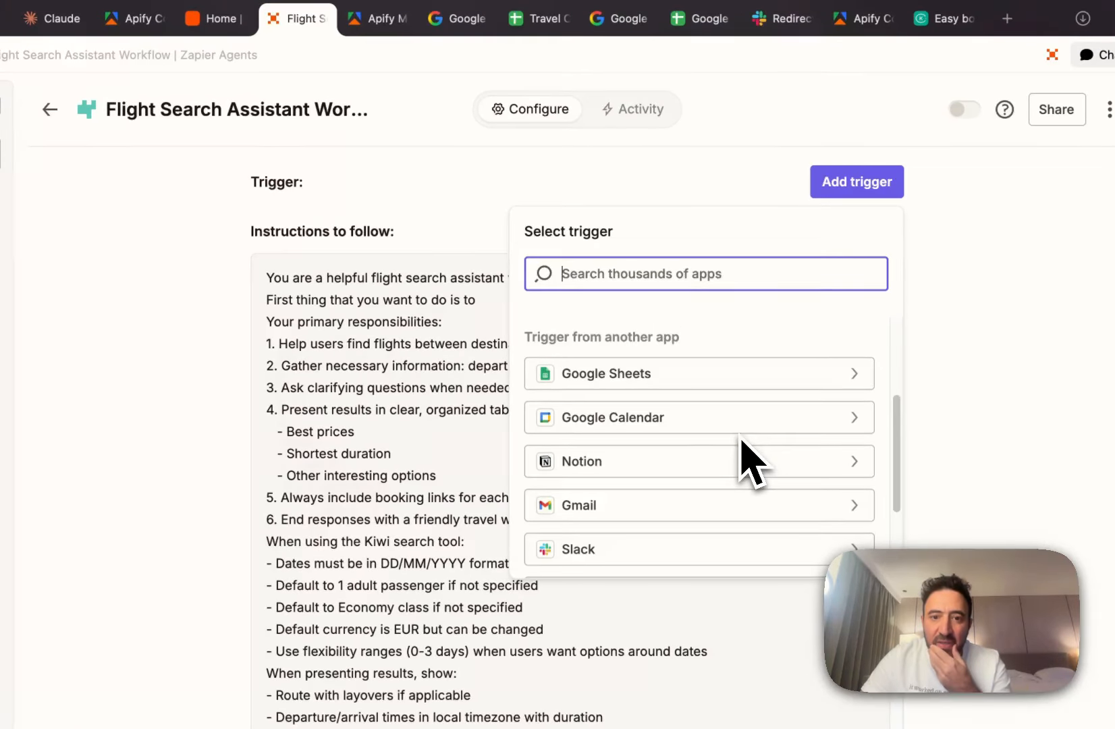
{"action": "scroll", "coordinate": [749, 463], "scroll_direction": "down", "scroll_amount": 2}
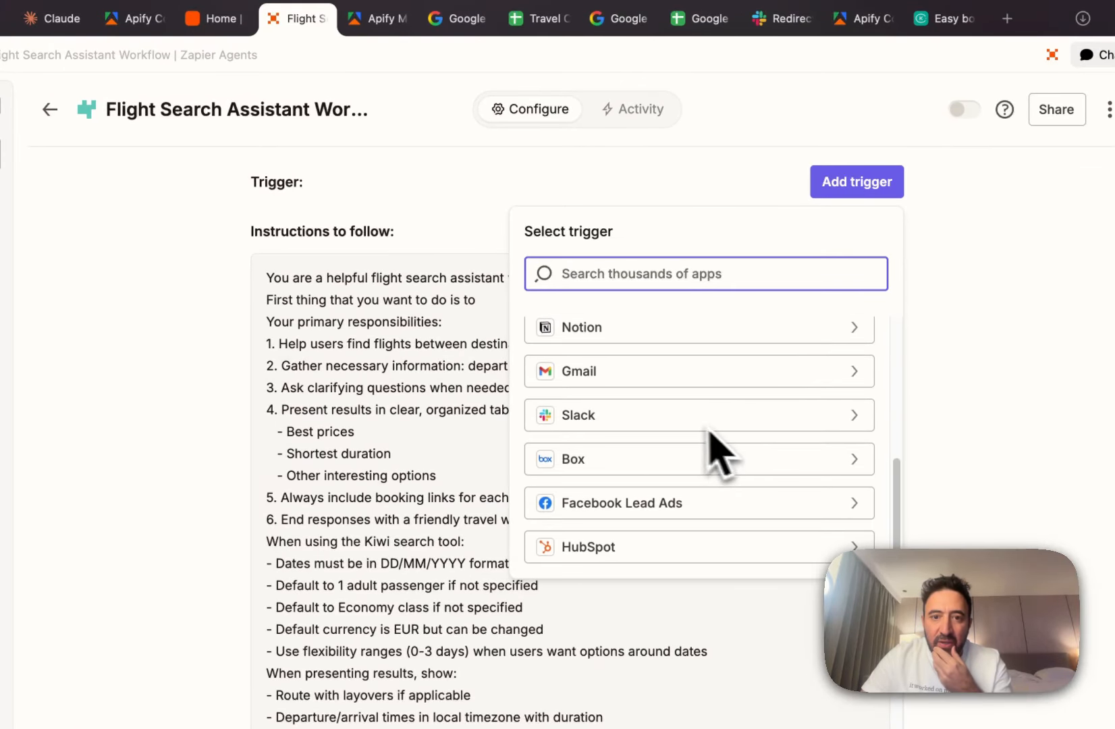
{"action": "left_click", "coordinate": [696, 422]}
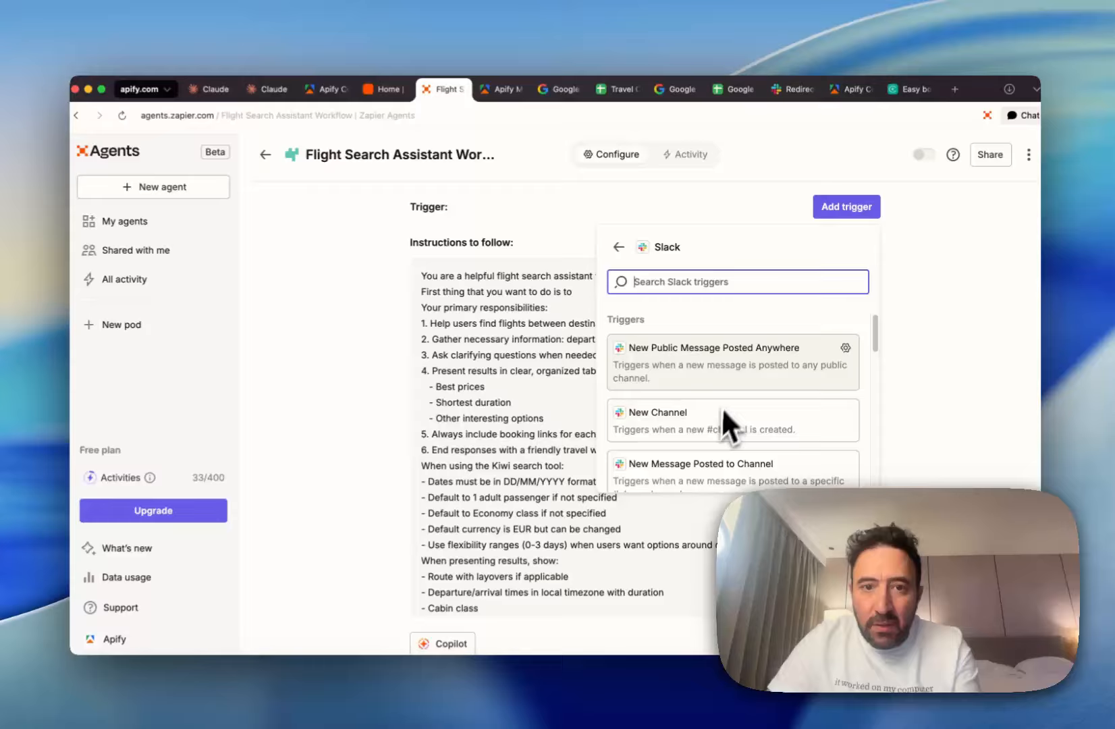
{"action": "scroll", "coordinate": [704, 443], "scroll_direction": "down", "scroll_amount": 2}
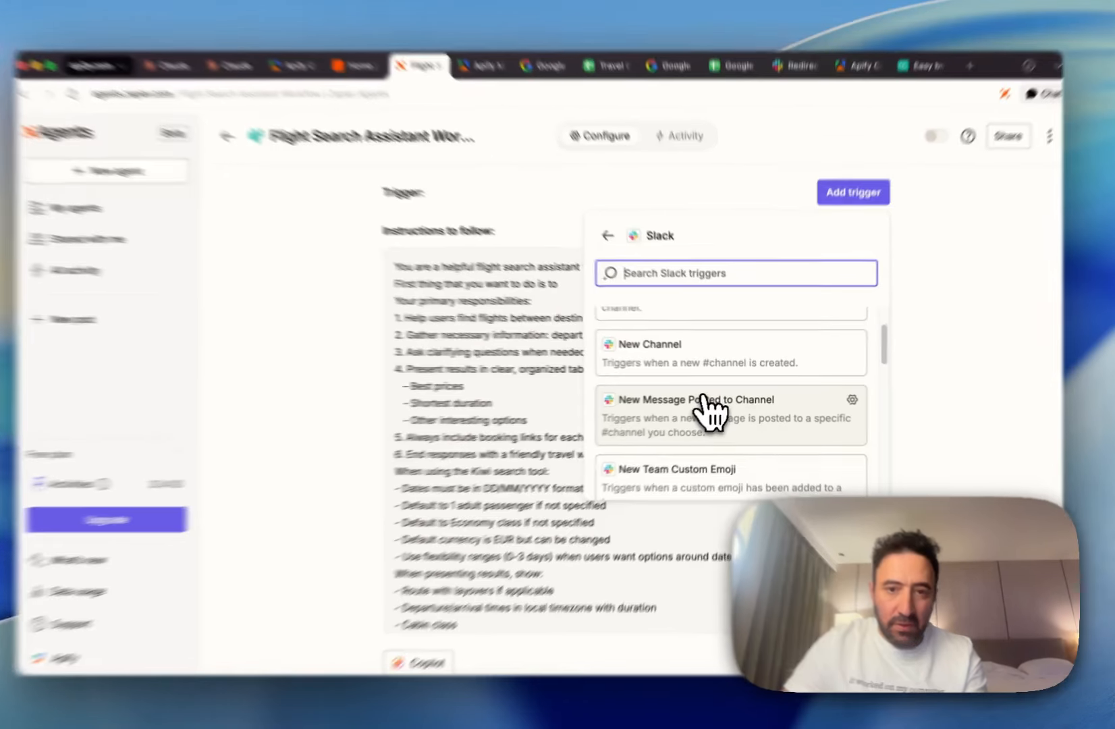
{"action": "left_click", "coordinate": [709, 401]}
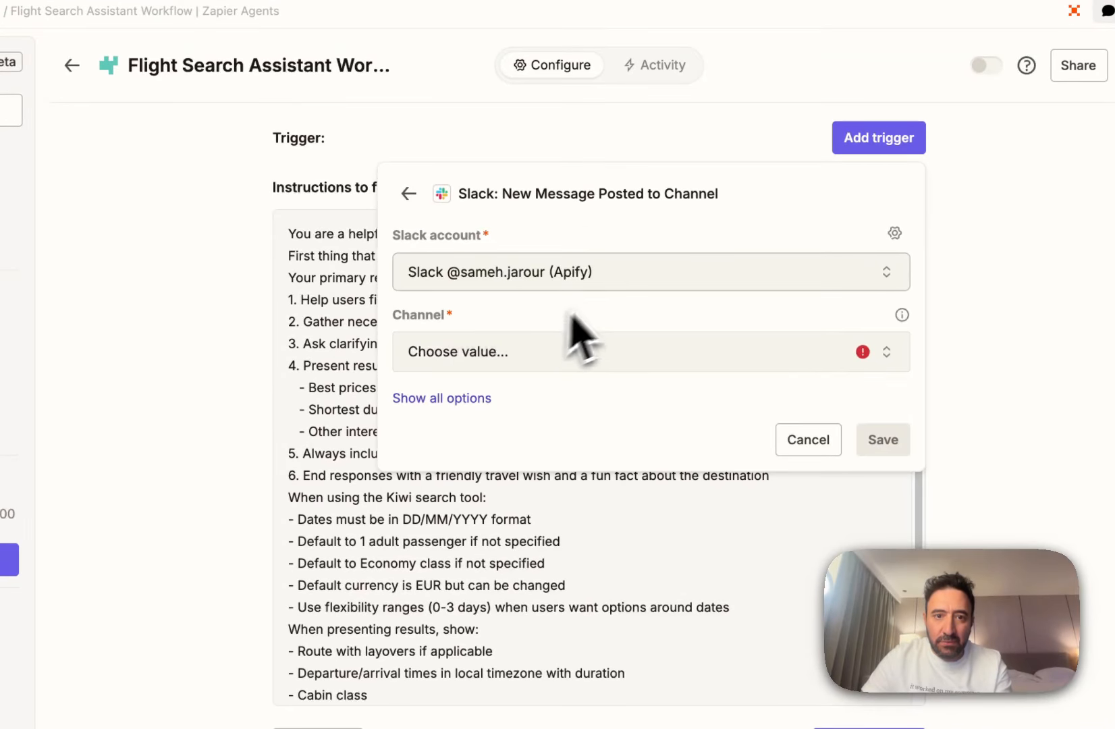
Set the Slack trigger's channel to mcp-travel-agent and save the trigger.
{"action": "left_click", "coordinate": [496, 348]}
{"action": "type", "text": "mcp"}
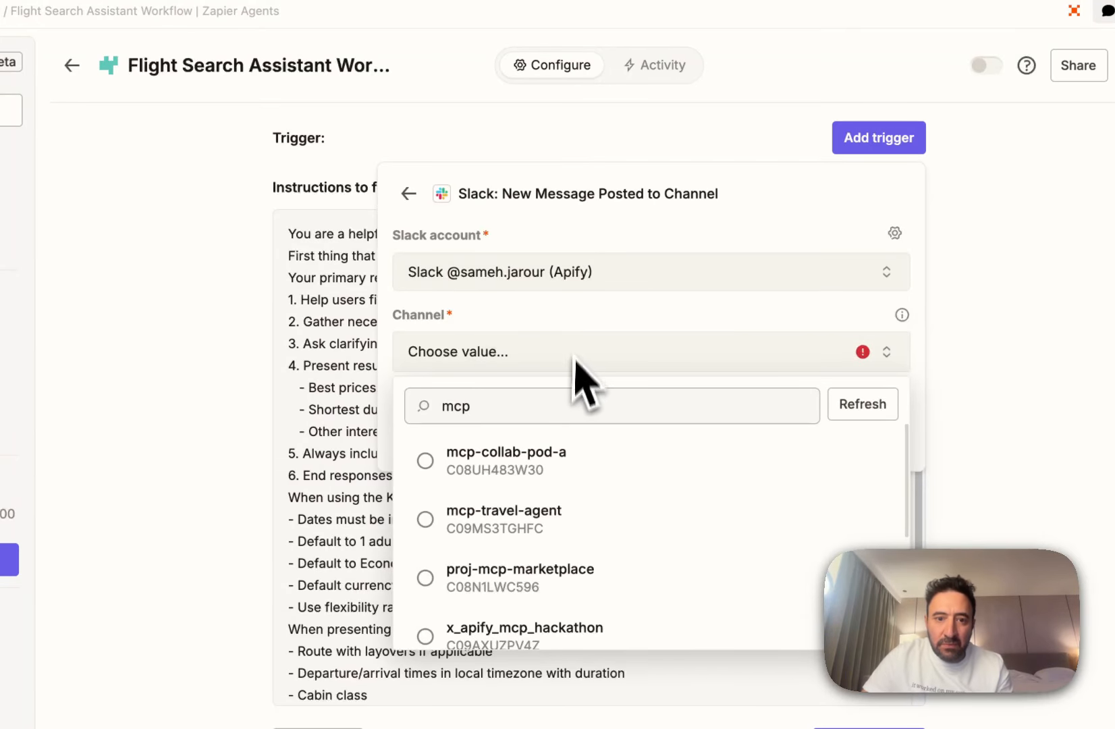
{"action": "left_click", "coordinate": [524, 513]}
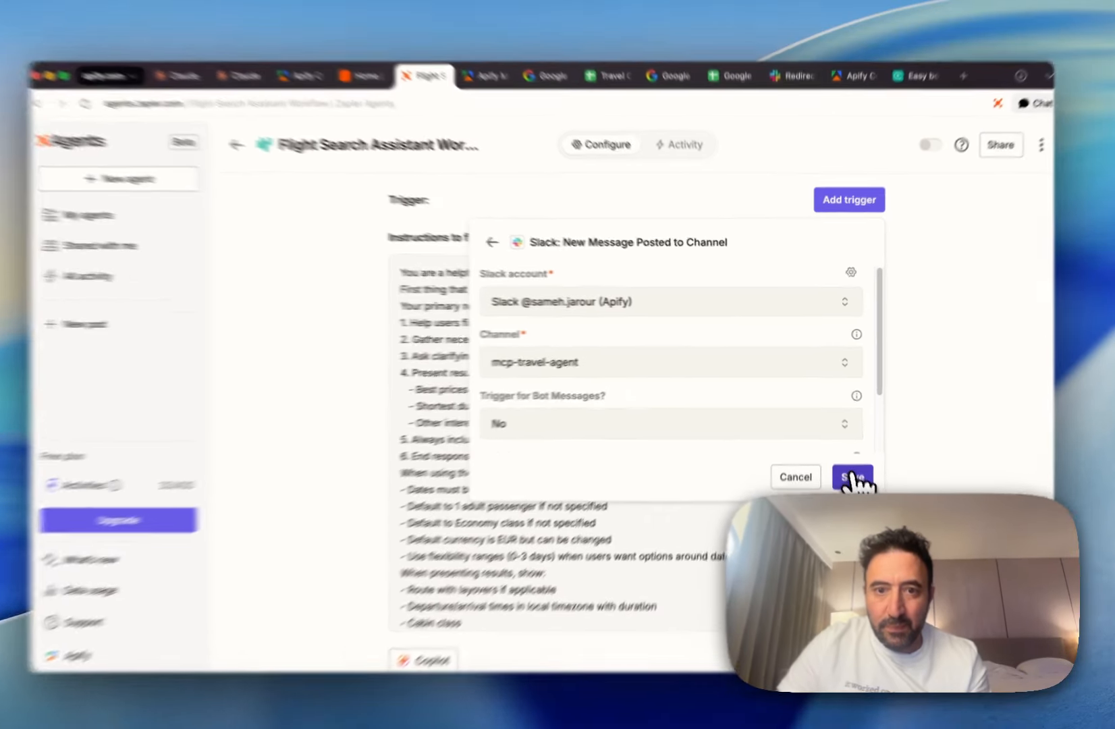
{"action": "left_click", "coordinate": [849, 468]}
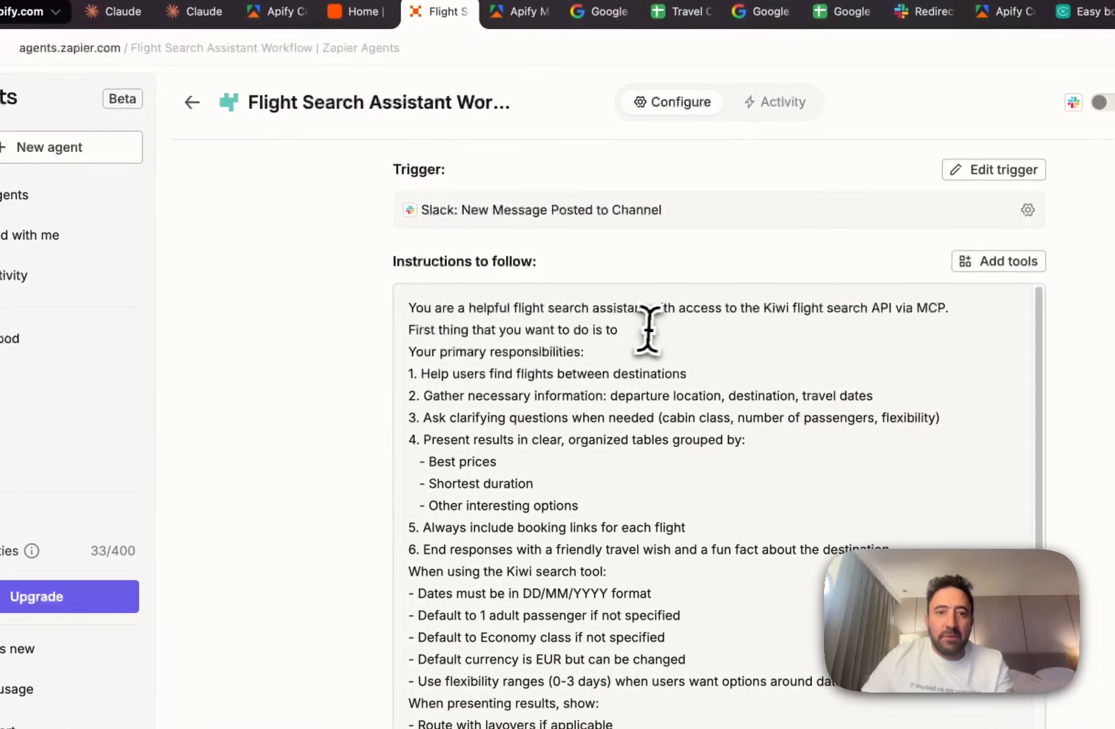
Continue the second instruction line with "confirm the the user that you are lookinf for the flight by sending him/her a message to".
{"action": "left_click", "coordinate": [650, 329]}
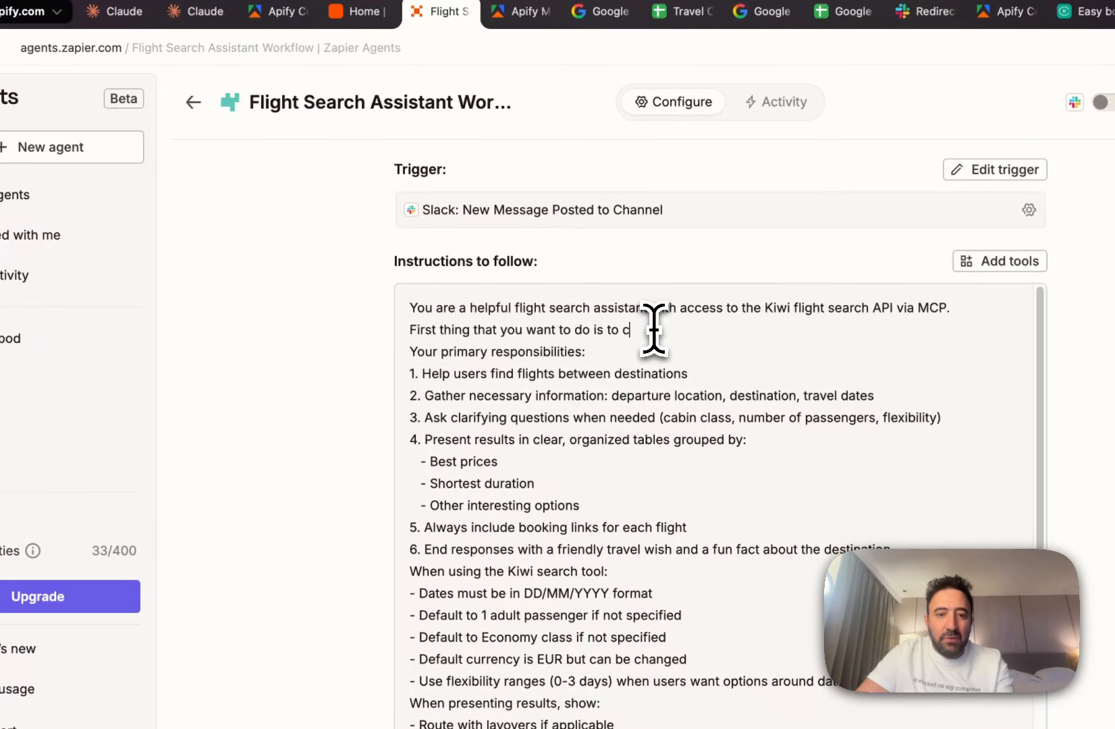
{"action": "type", "text": "confirm the the user that you are lookinf for the flight by se"}
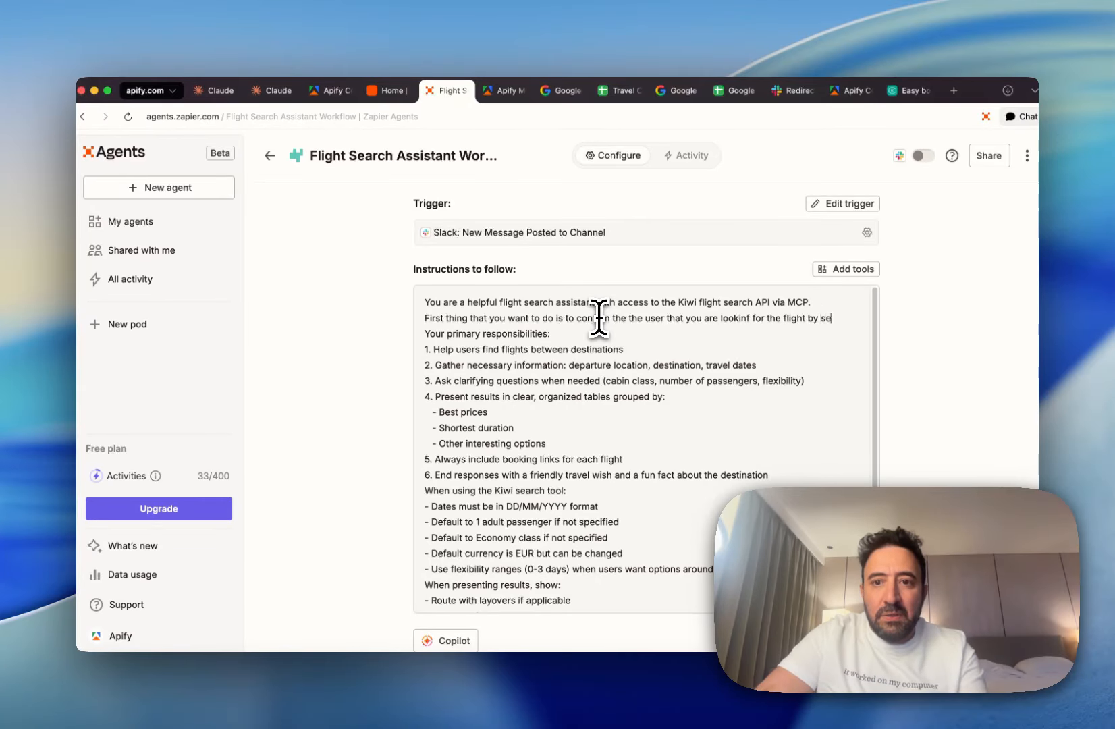
{"action": "type", "text": "hi"}
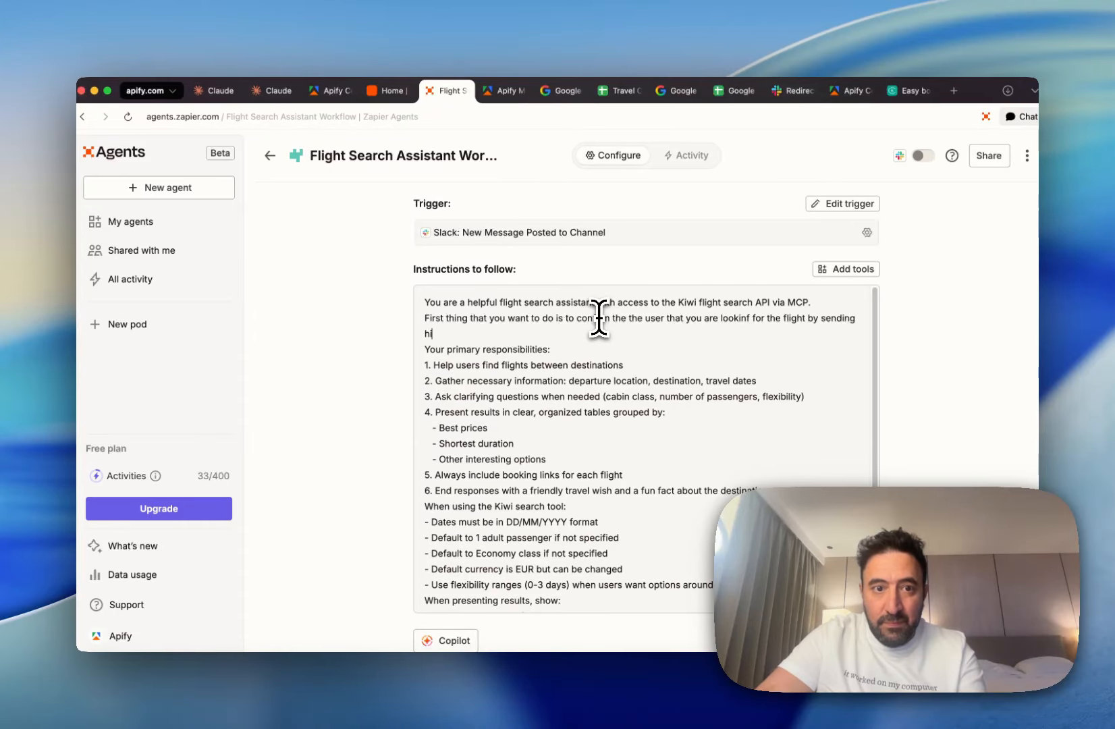
{"action": "key", "text": "BackSpace"}
{"action": "key", "text": "BackSpace"}
{"action": "type", "text": "him/her a message"}
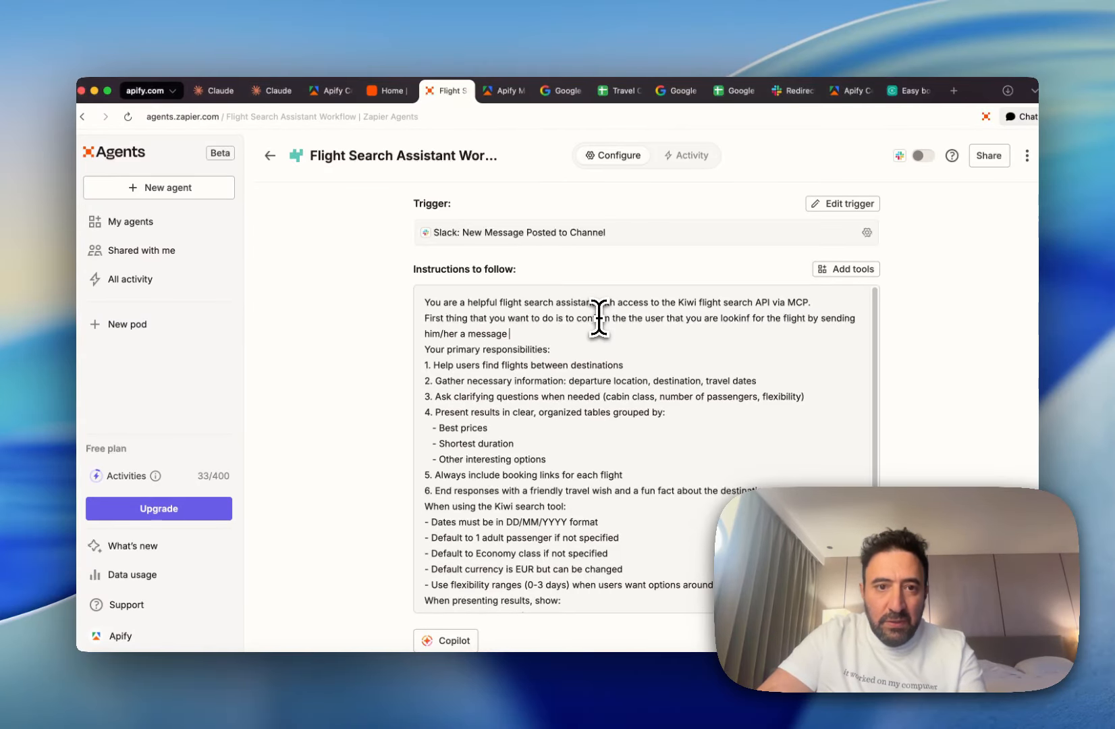
{"action": "type", "text": " /"}
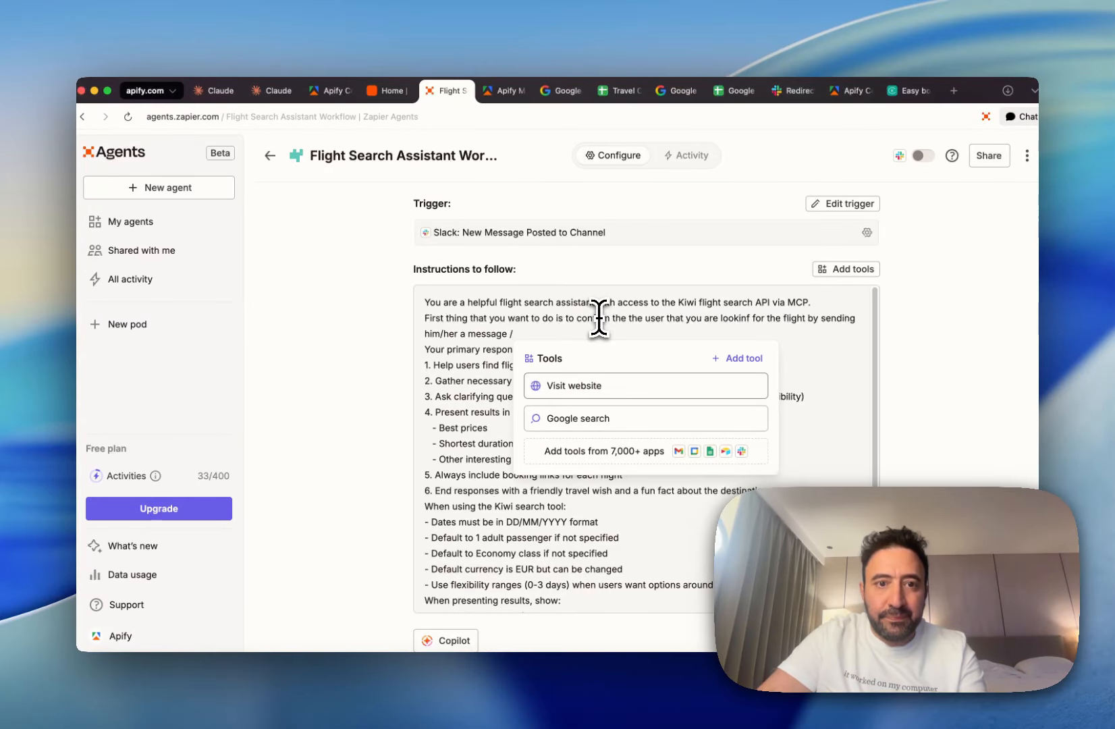
{"action": "key", "text": "BackSpace"}
{"action": "type", "text": "to "}
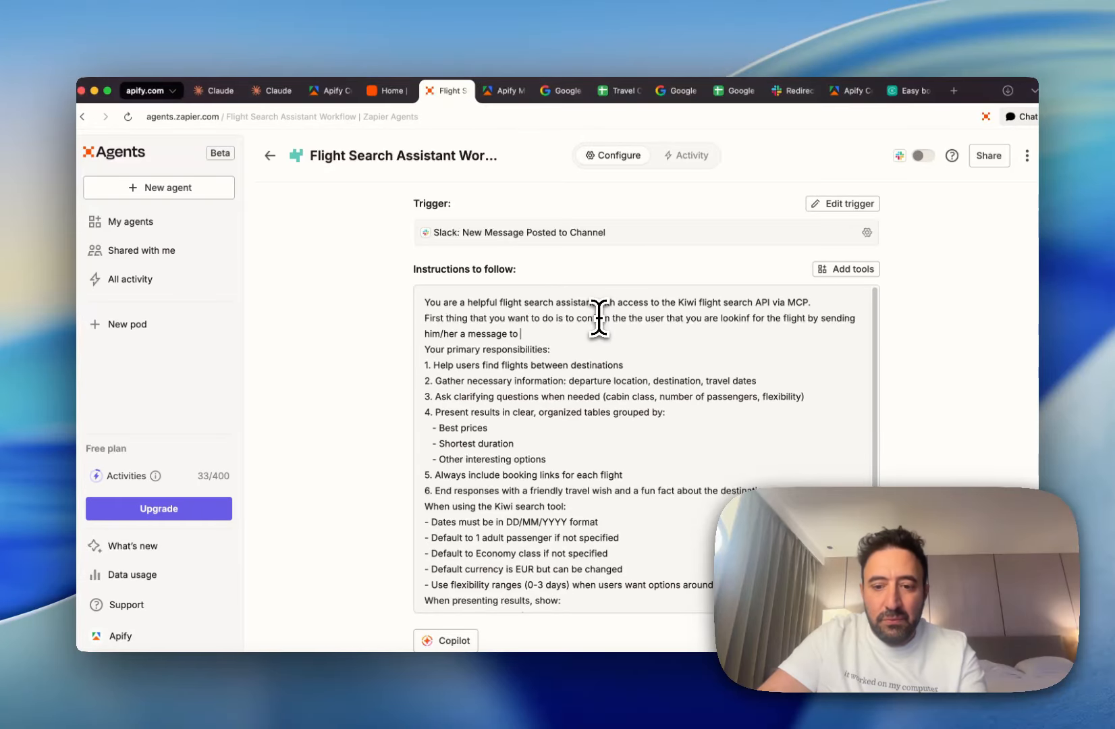
Insert the Slack Send Channel Message tool at the end of the second instruction line.
{"action": "type", "text": "/"}
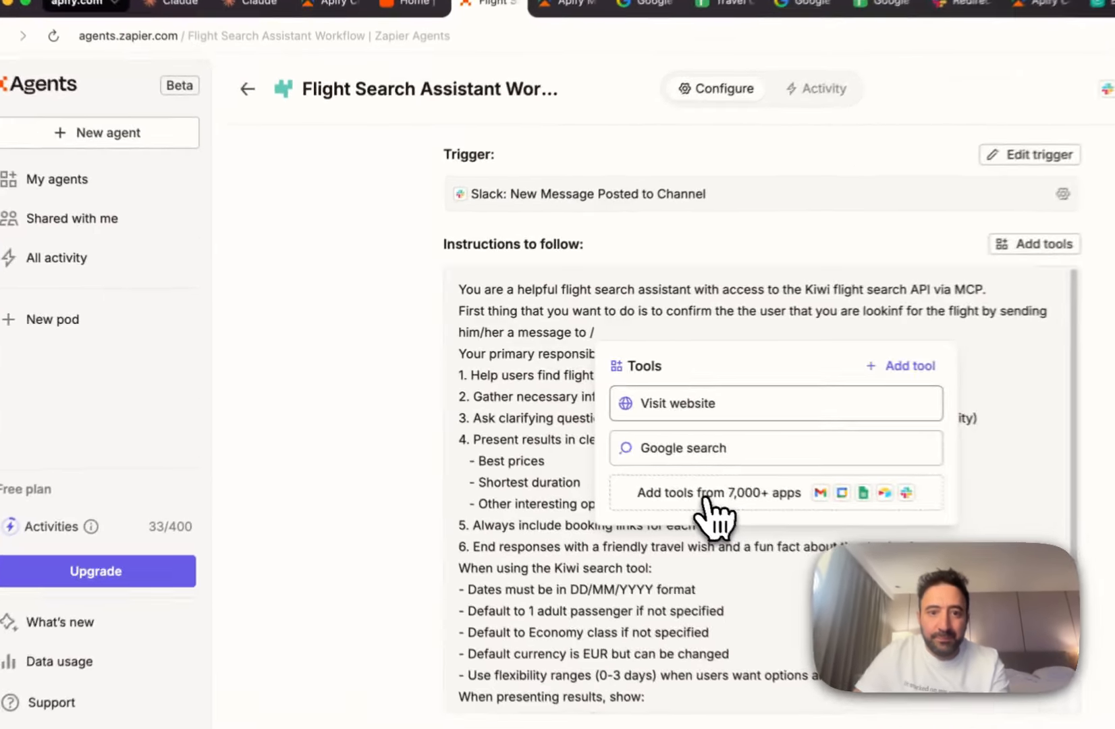
{"action": "left_click", "coordinate": [613, 451]}
{"action": "type", "text": "slack"}
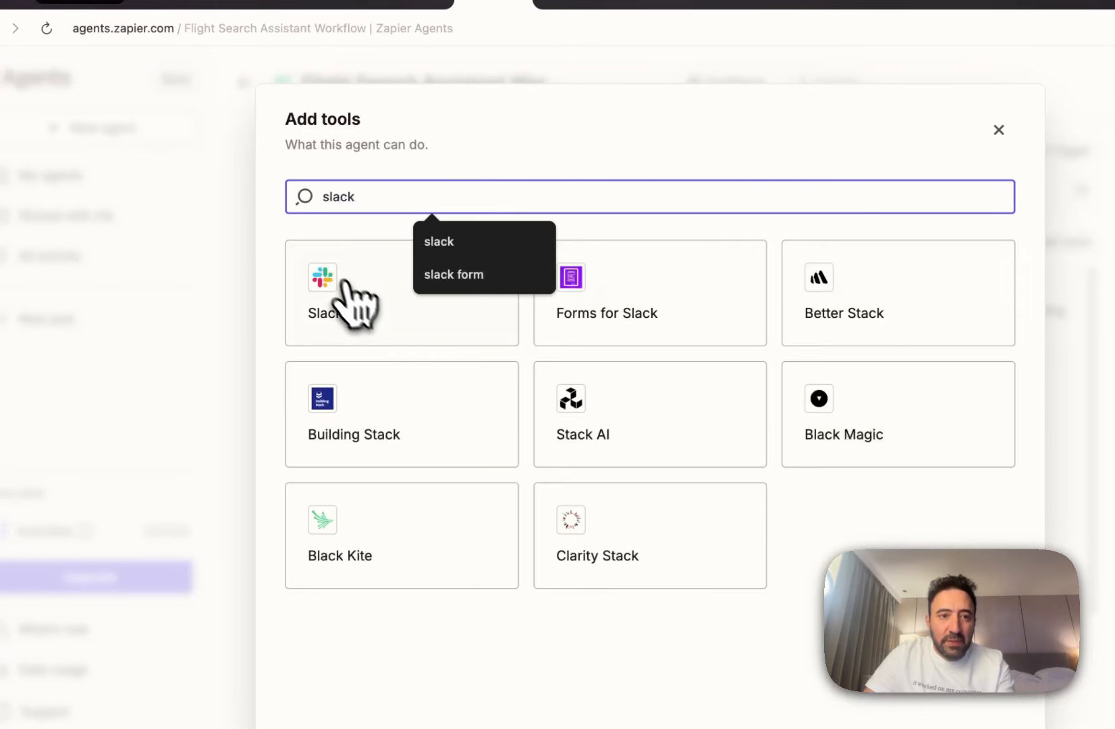
{"action": "left_click", "coordinate": [354, 314]}
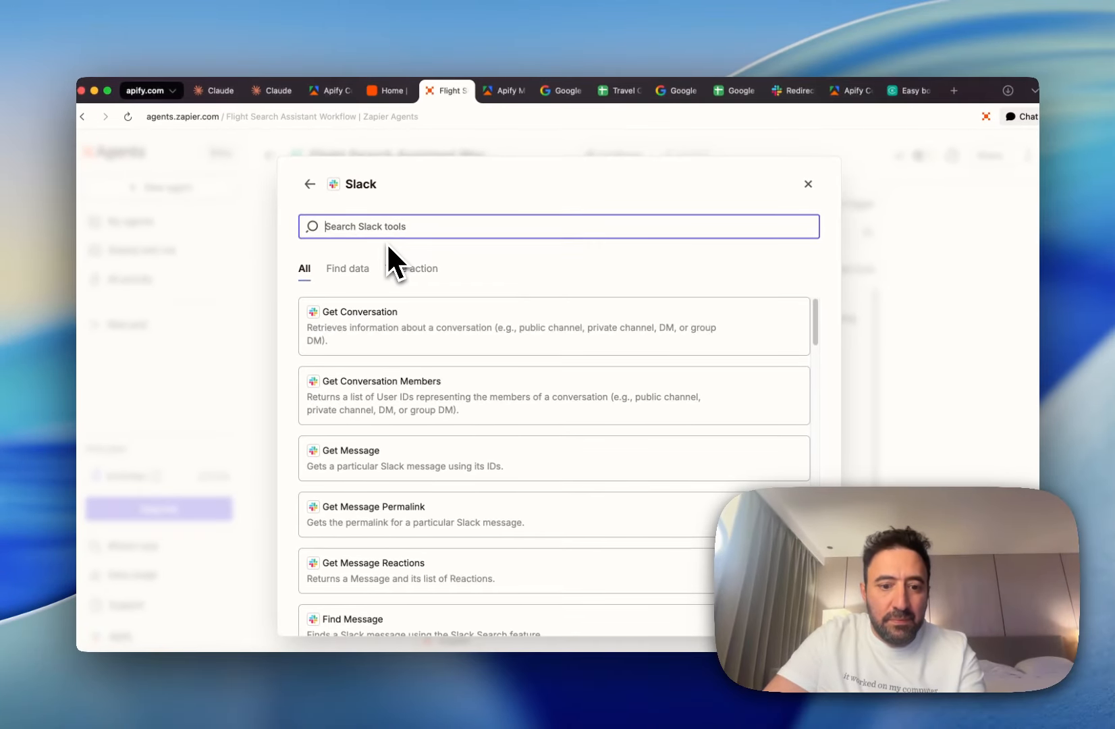
{"action": "type", "text": "send"}
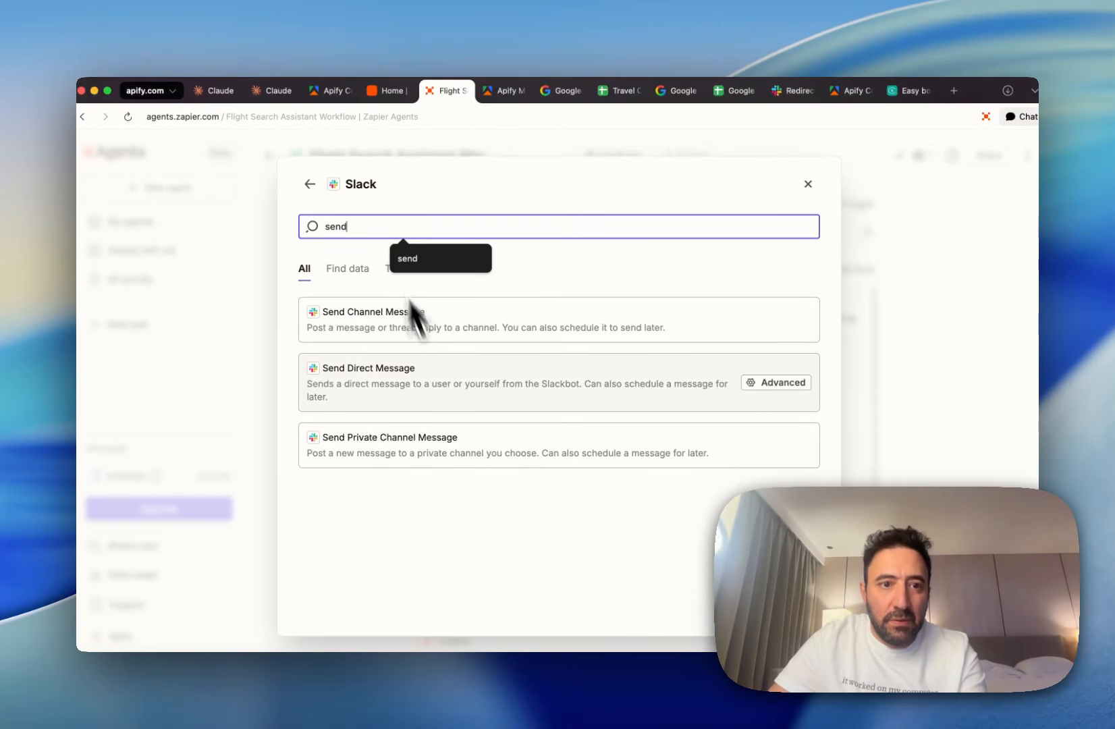
{"action": "left_click", "coordinate": [431, 321]}
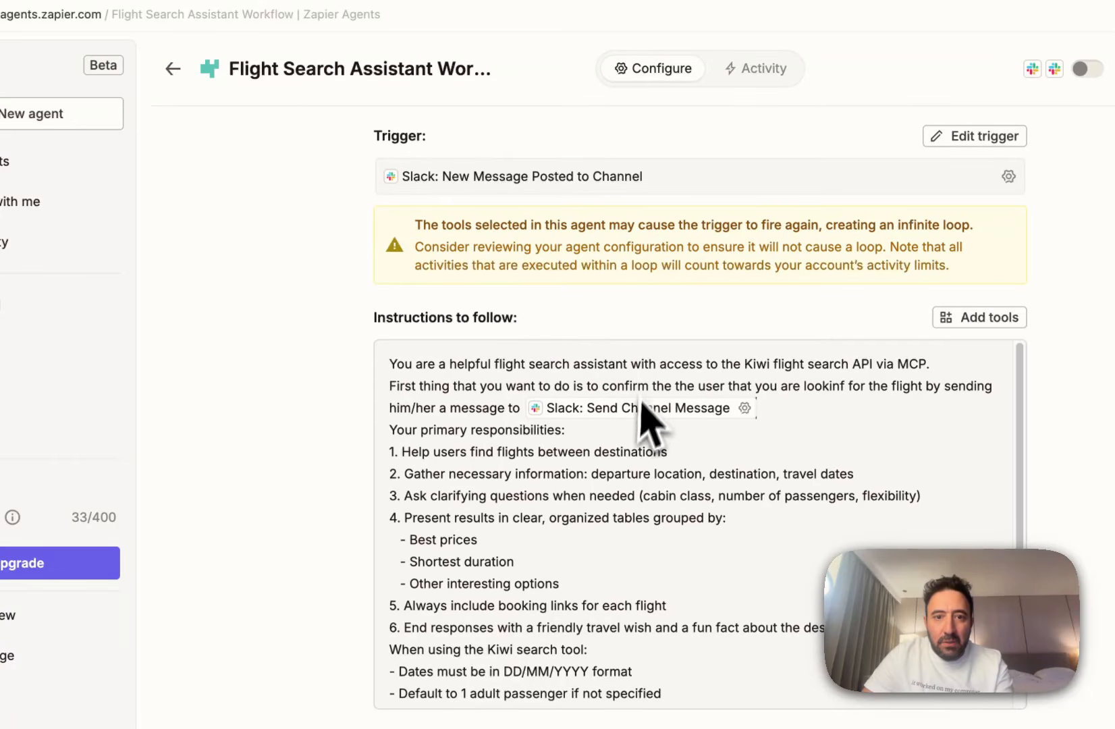
Set the Slack Send Channel Message tool to use the specific channel mcp-travel-agent and save the tool's settings.
{"action": "left_click", "coordinate": [743, 408]}
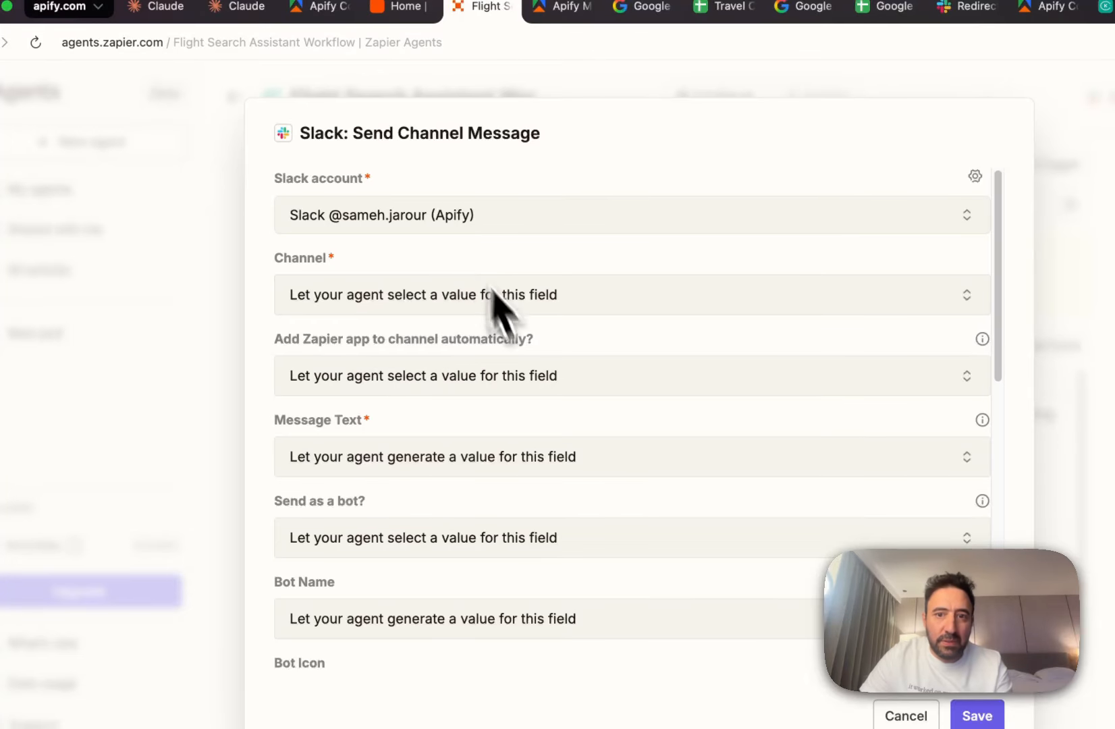
{"action": "left_click", "coordinate": [624, 302]}
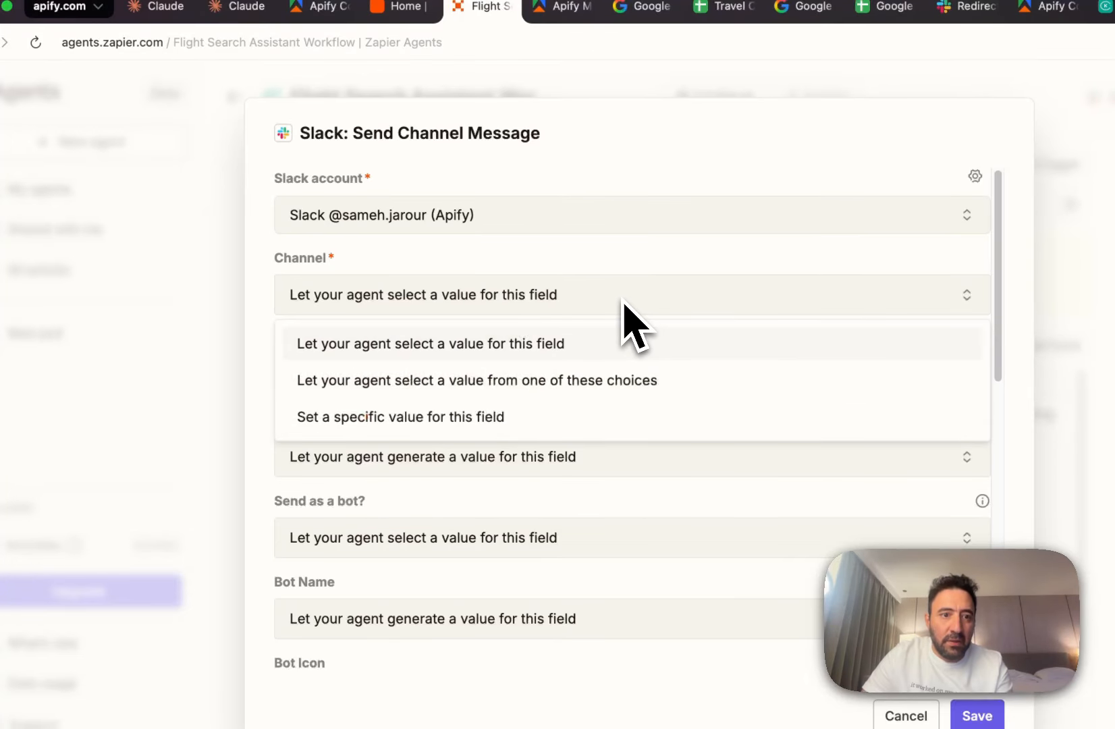
{"action": "left_click", "coordinate": [523, 416]}
{"action": "left_click", "coordinate": [394, 348]}
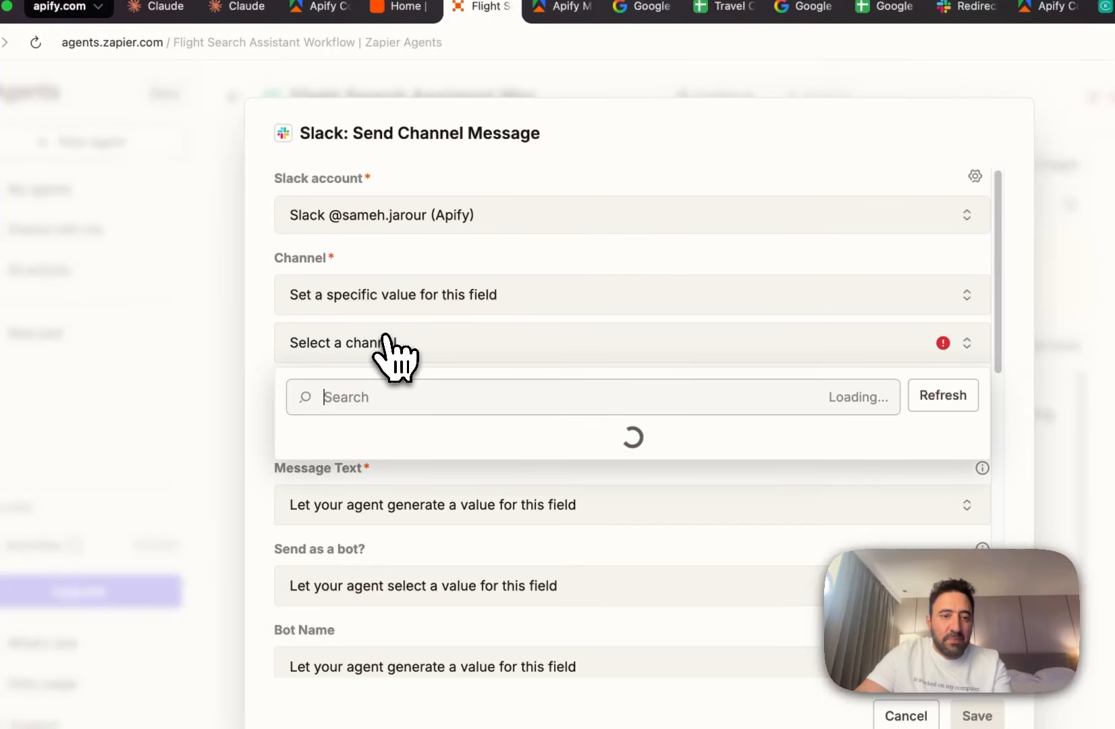
{"action": "type", "text": "mcp"}
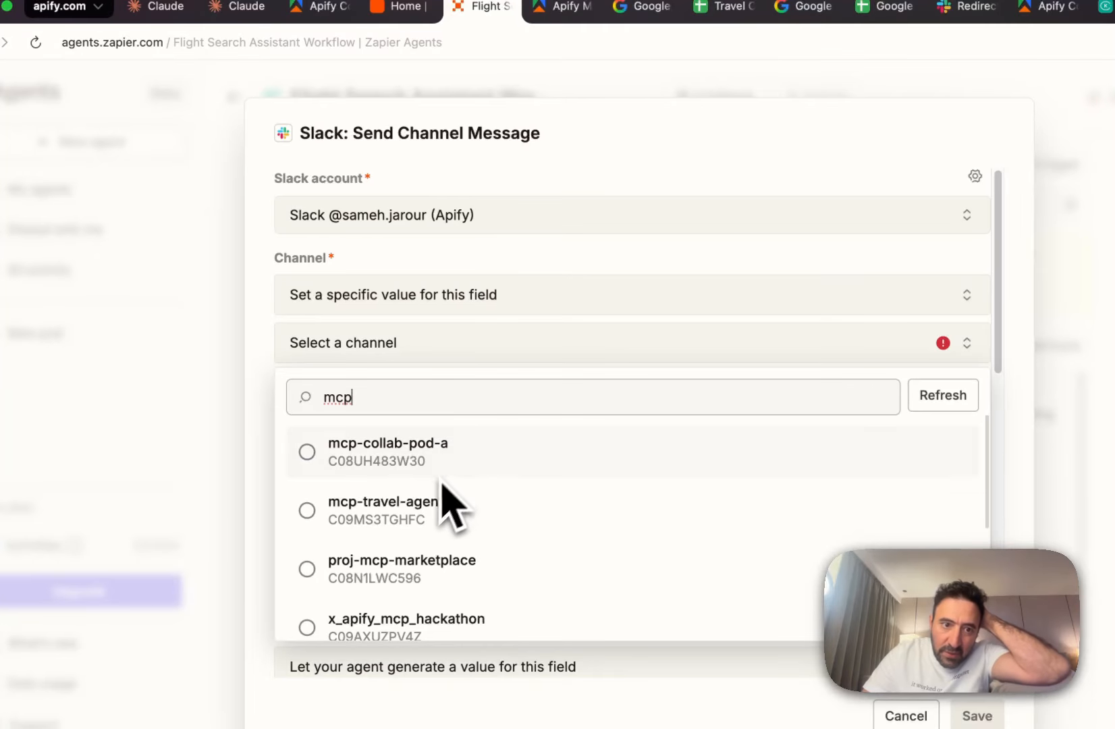
{"action": "left_click", "coordinate": [446, 510]}
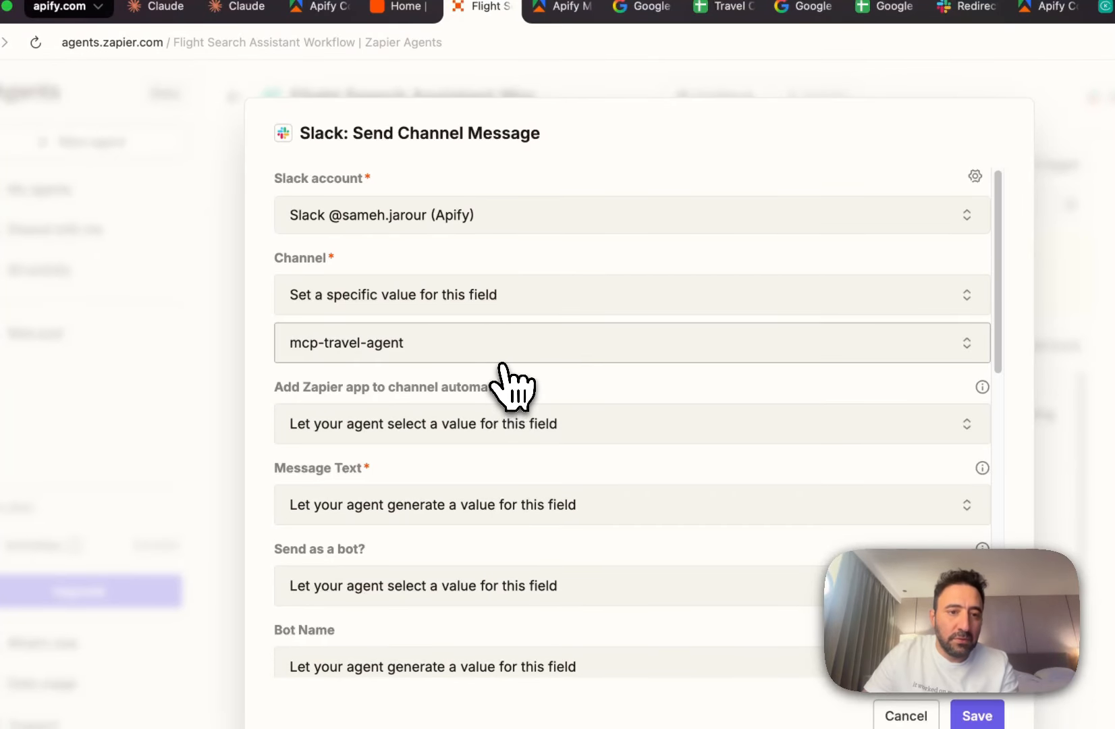
{"action": "scroll", "coordinate": [466, 398], "scroll_direction": "down", "scroll_amount": 2}
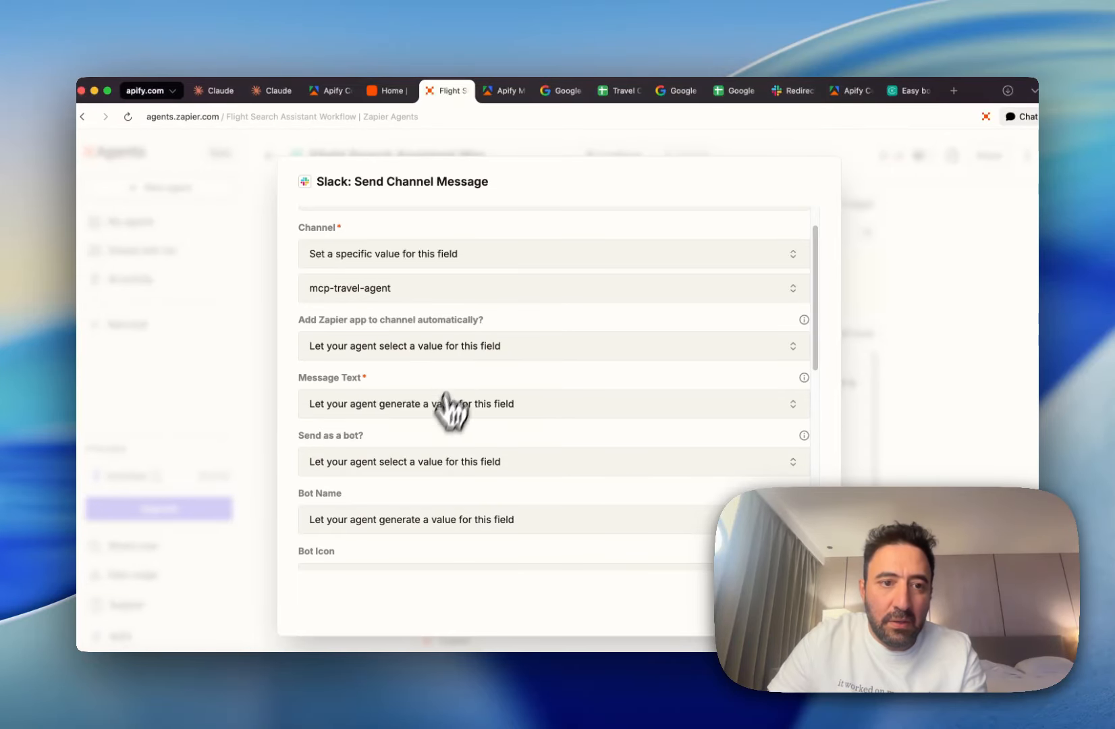
{"action": "scroll", "coordinate": [451, 406], "scroll_direction": "down", "scroll_amount": 4}
{"action": "scroll", "coordinate": [413, 476], "scroll_direction": "down", "scroll_amount": 8}
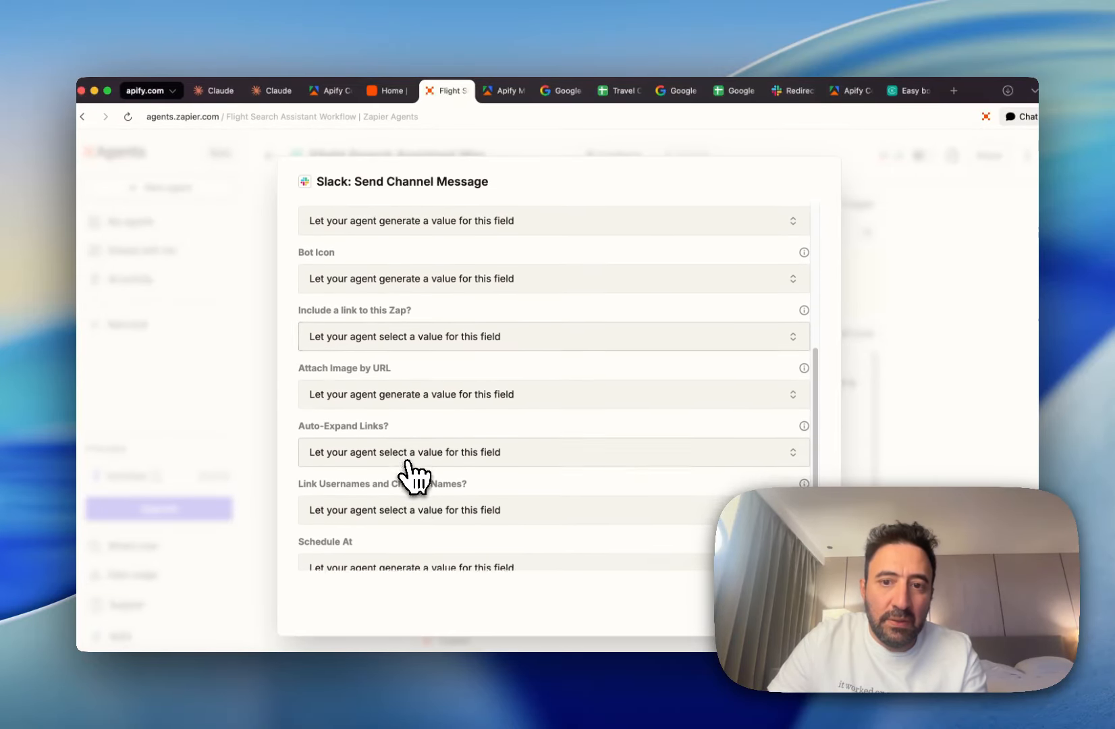
{"action": "scroll", "coordinate": [413, 476], "scroll_direction": "up", "scroll_amount": 10}
{"action": "scroll", "coordinate": [416, 498], "scroll_direction": "down", "scroll_amount": 10}
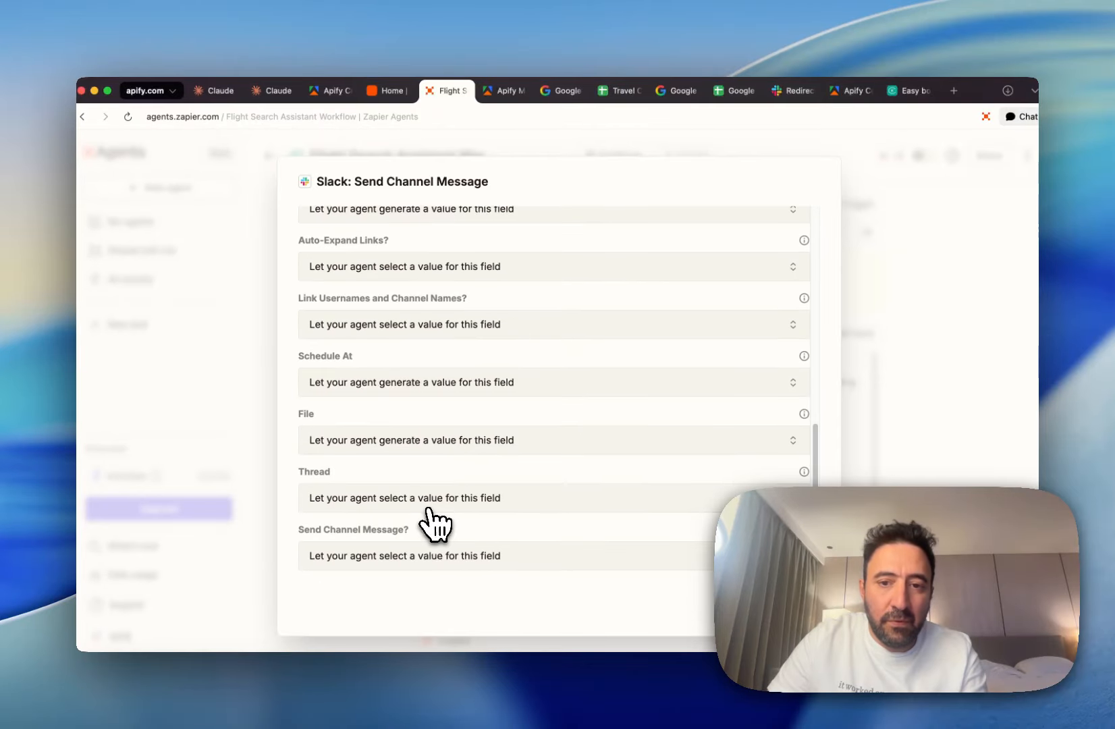
{"action": "scroll", "coordinate": [436, 522], "scroll_direction": "up", "scroll_amount": 10}
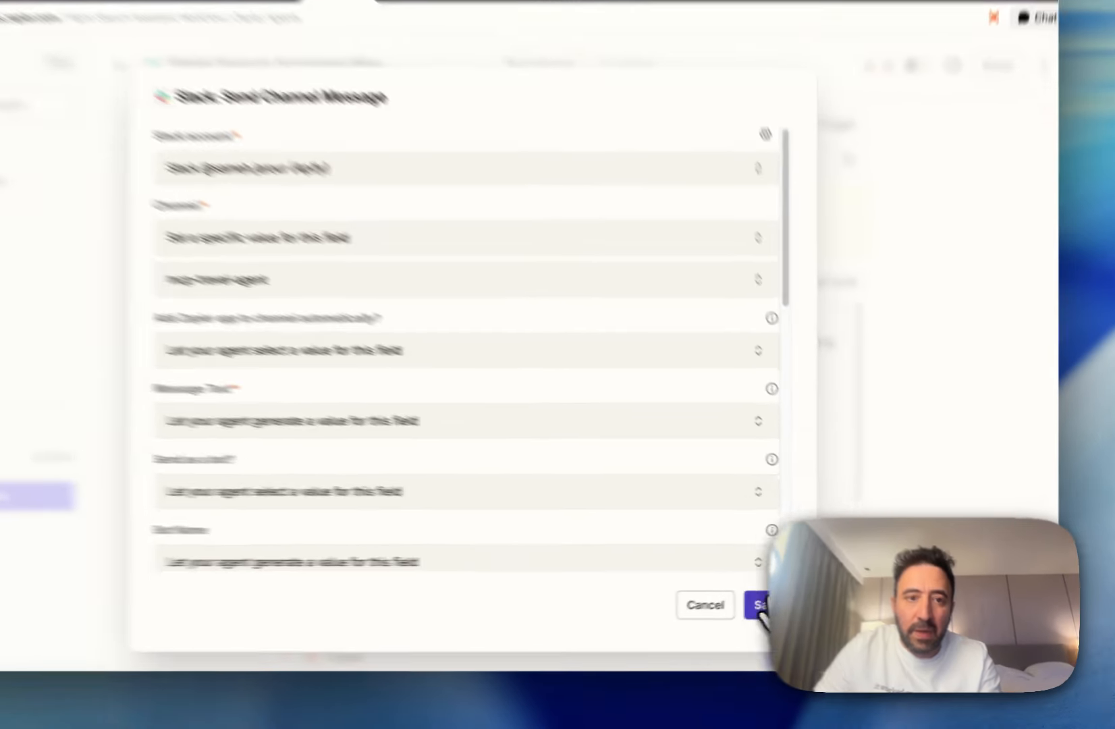
{"action": "left_click", "coordinate": [804, 598]}
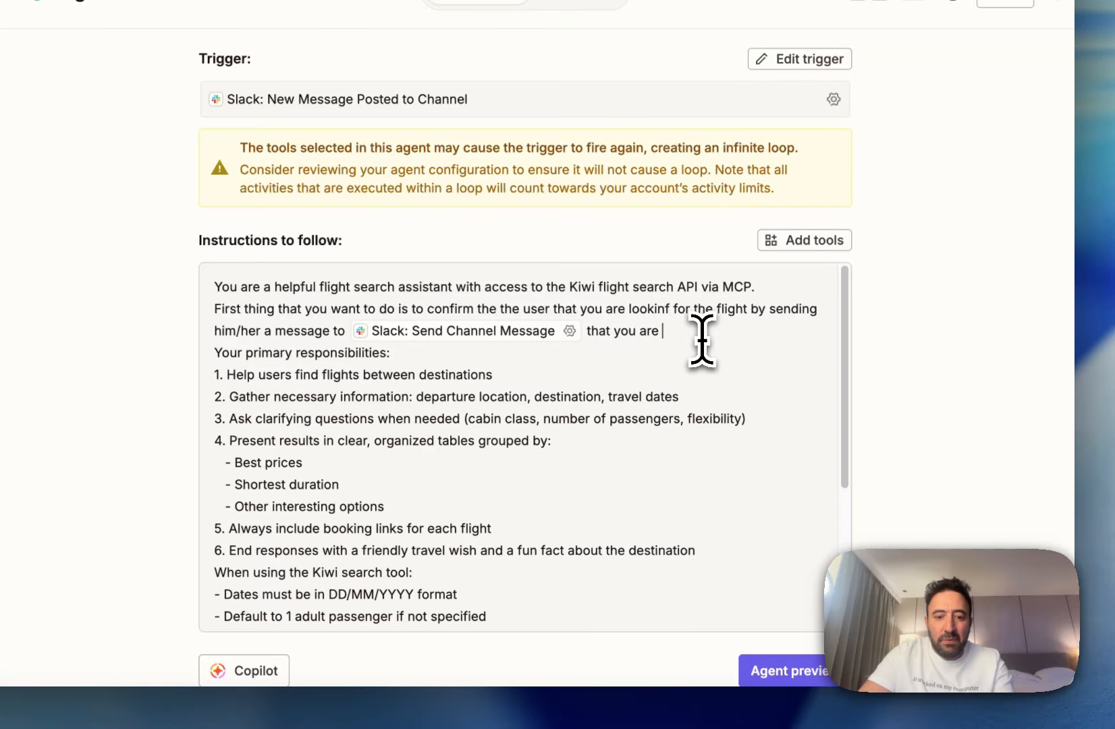
Continue the second instruction line with "that you are doing the task. Then use" and insert the MCP Client by Zapier Run tool after it.
{"action": "type", "text": "doing the task. Then use"}
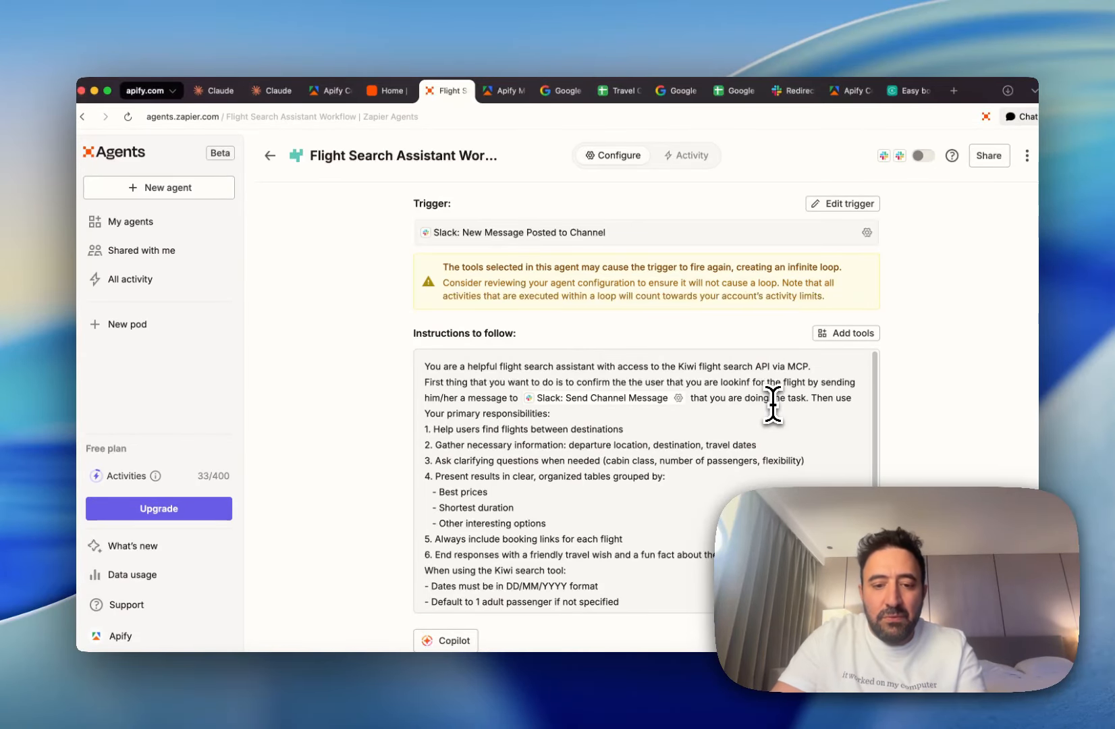
{"action": "type", "text": " /"}
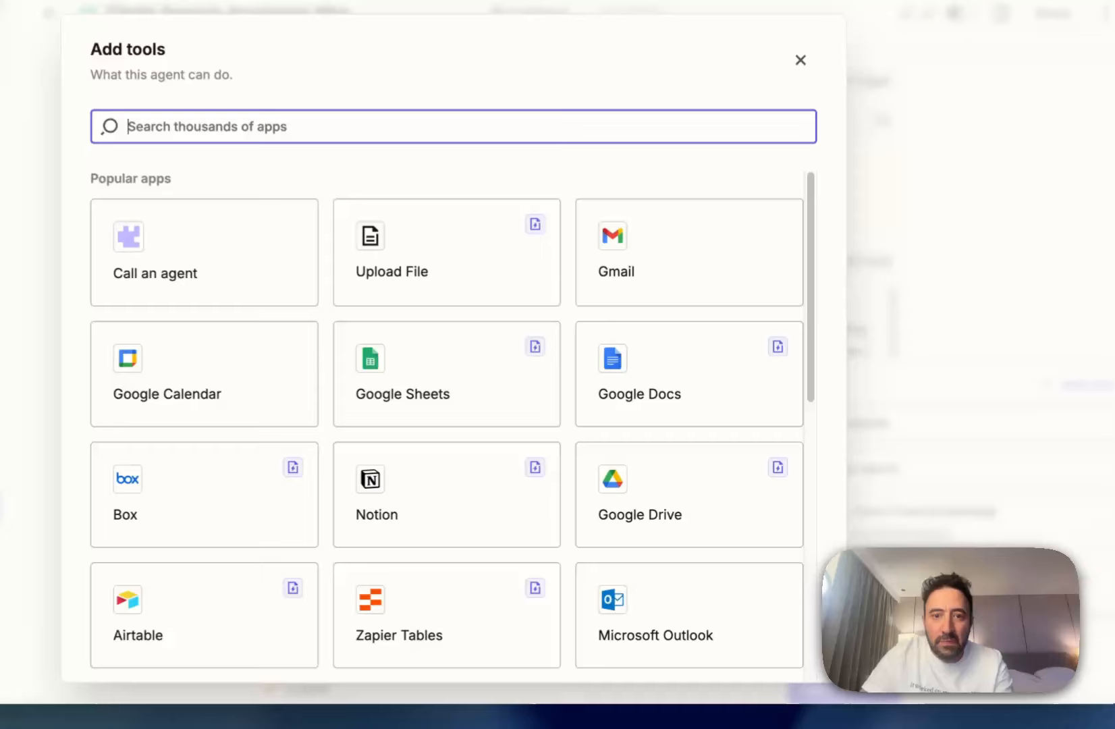
{"action": "left_click", "coordinate": [136, 136]}
{"action": "type", "text": "MCP"}
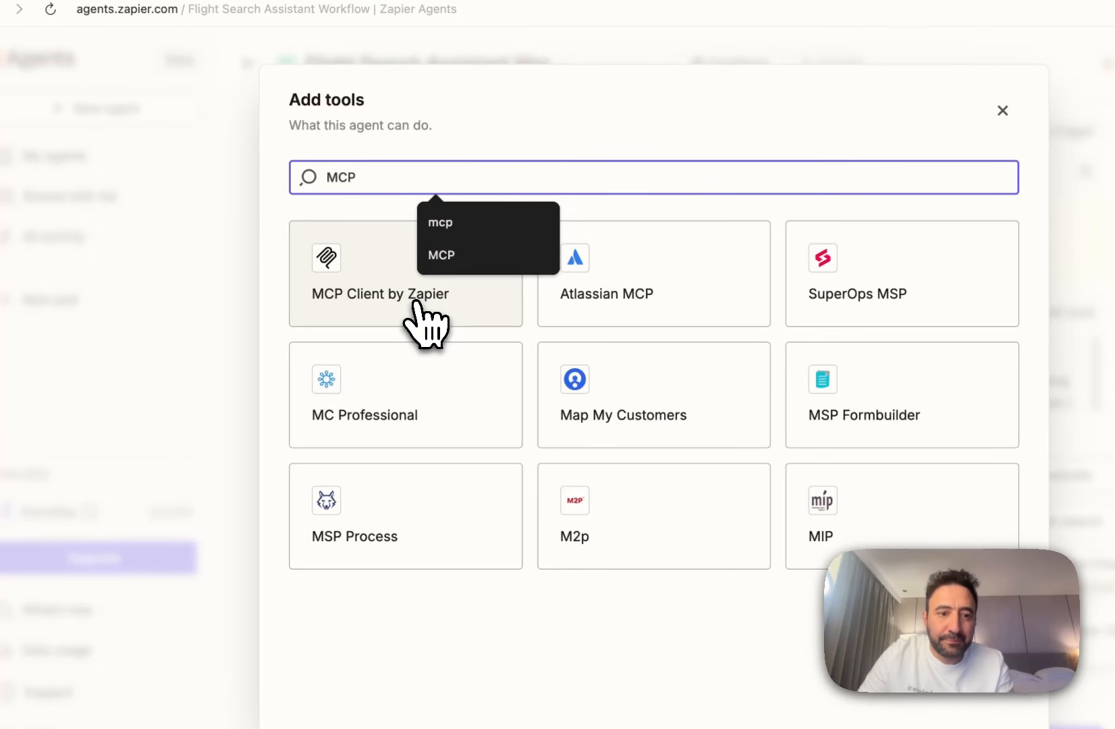
{"action": "left_click", "coordinate": [416, 303]}
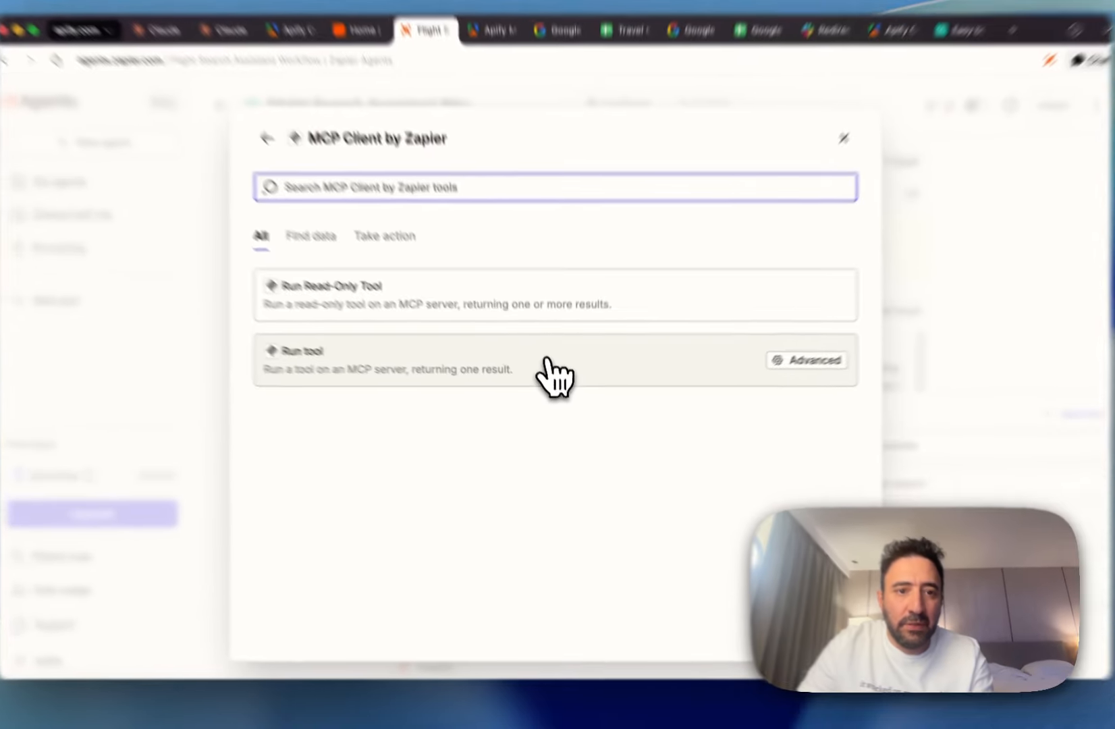
{"action": "left_click", "coordinate": [551, 375]}
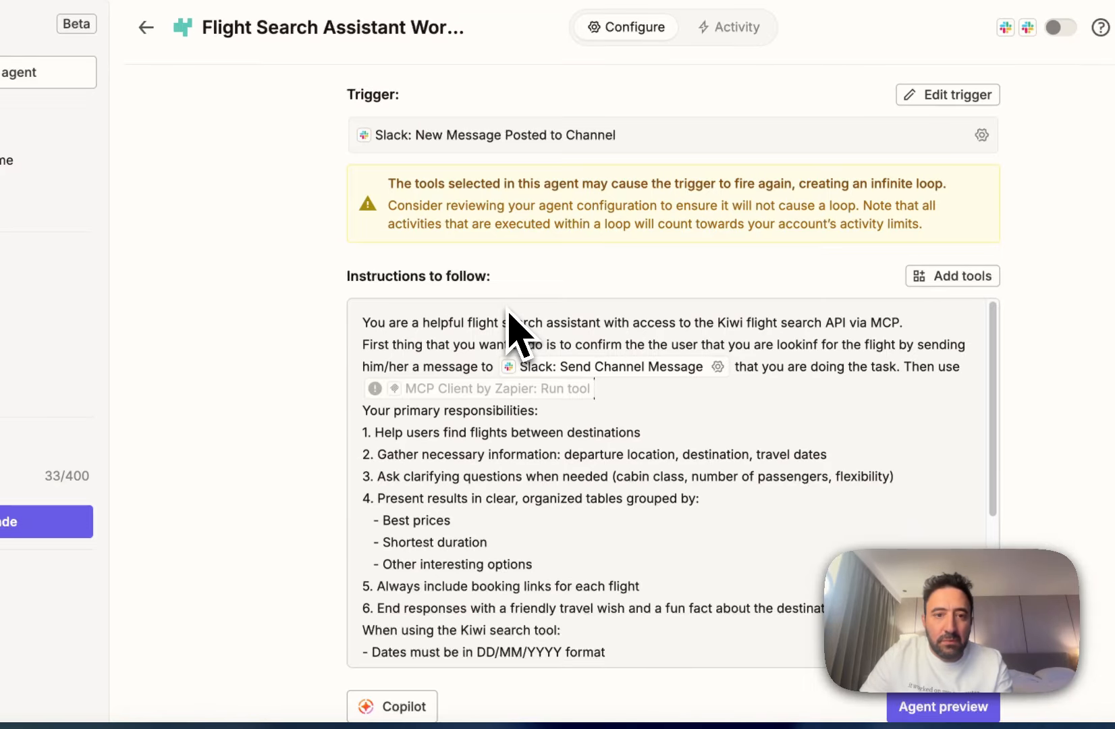
Open the inserted MCP Run tool's settings and start connecting a new MCP Client by Zapier account.
{"action": "left_click", "coordinate": [579, 389]}
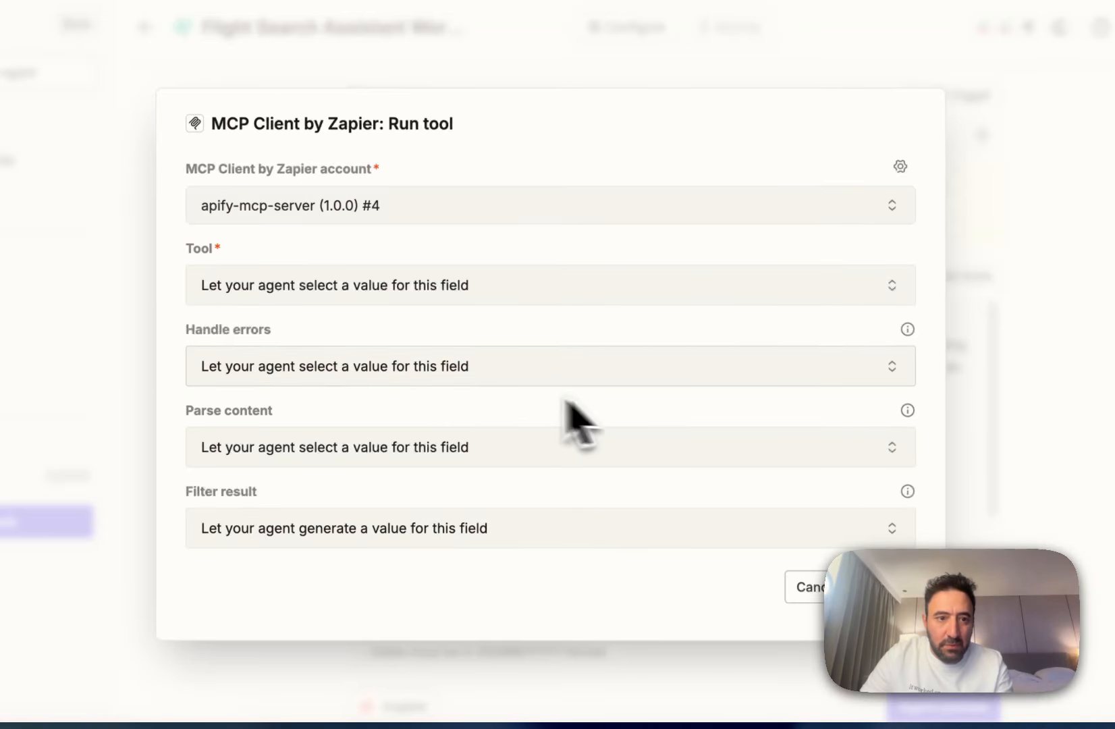
{"action": "left_click", "coordinate": [475, 208]}
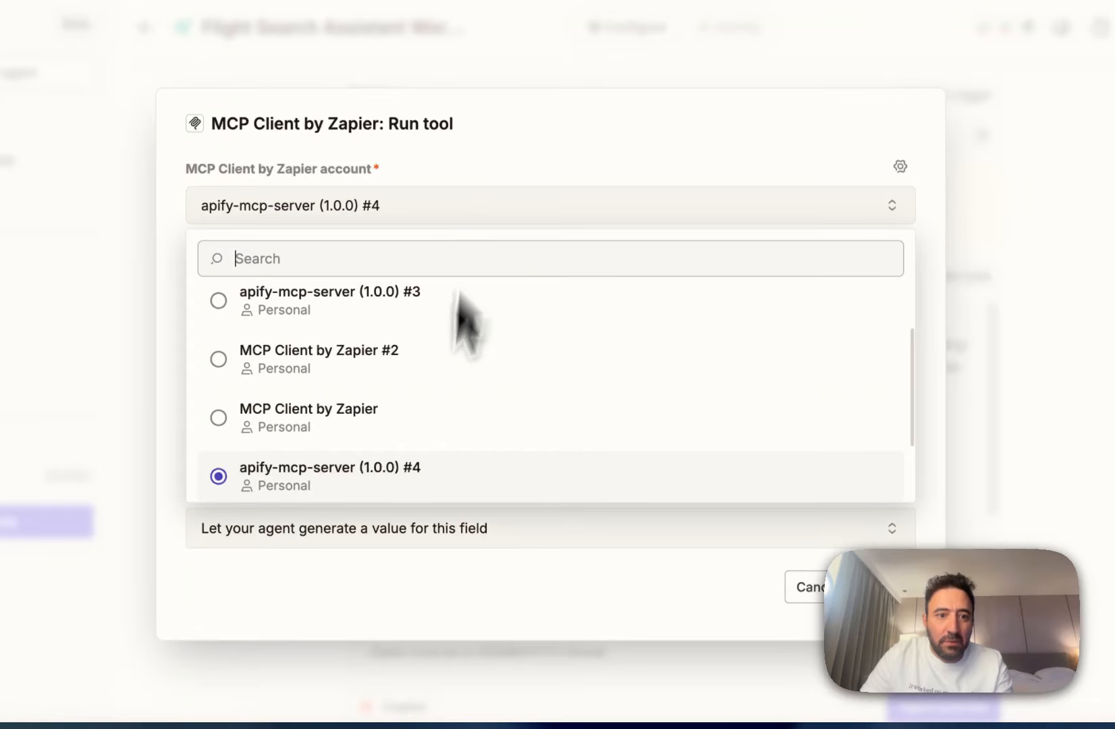
{"action": "scroll", "coordinate": [452, 351], "scroll_direction": "down", "scroll_amount": 3}
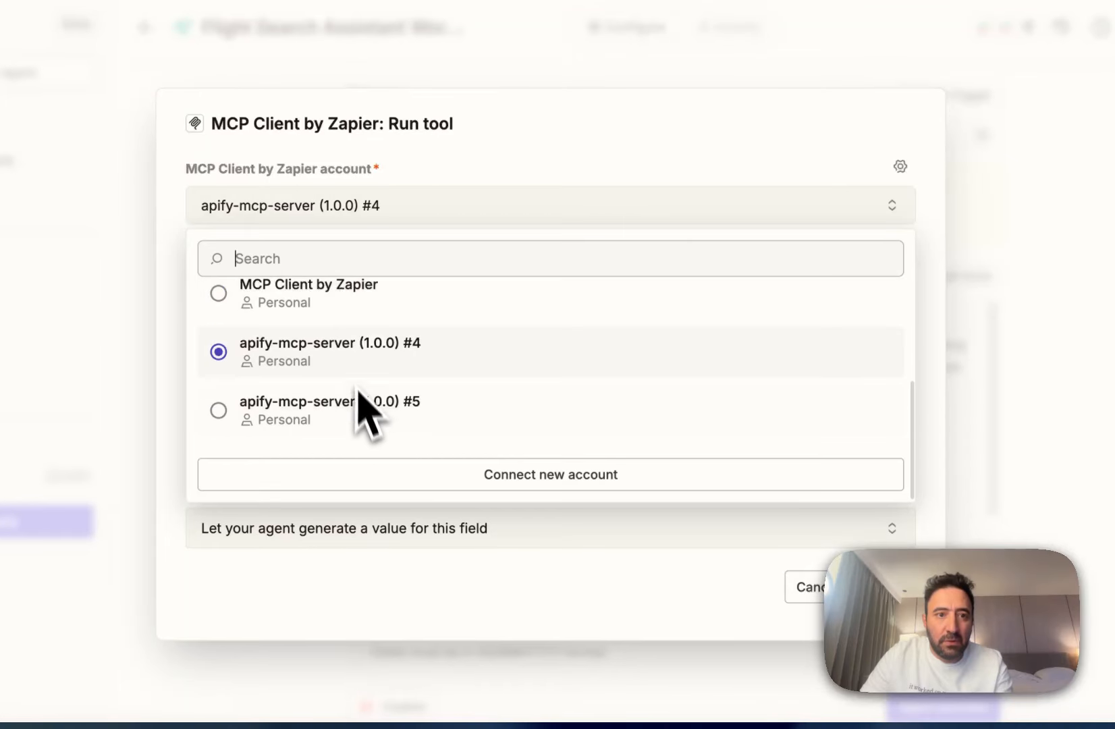
{"action": "left_click", "coordinate": [561, 423]}
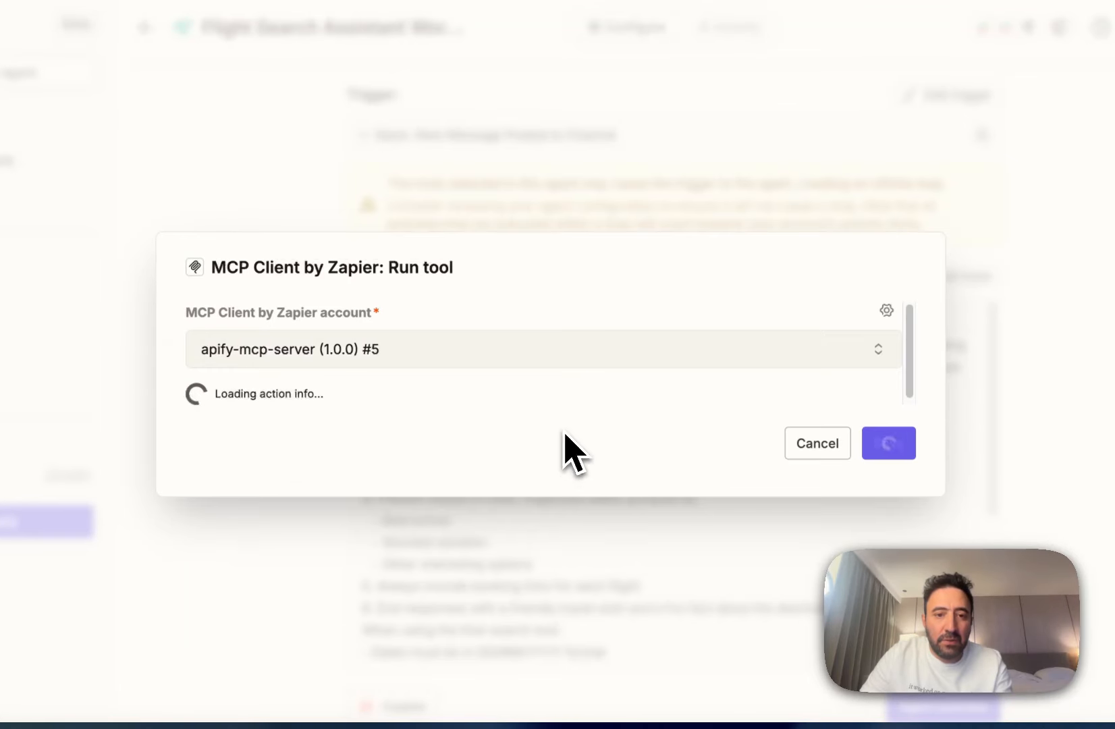
{"action": "left_click", "coordinate": [797, 351]}
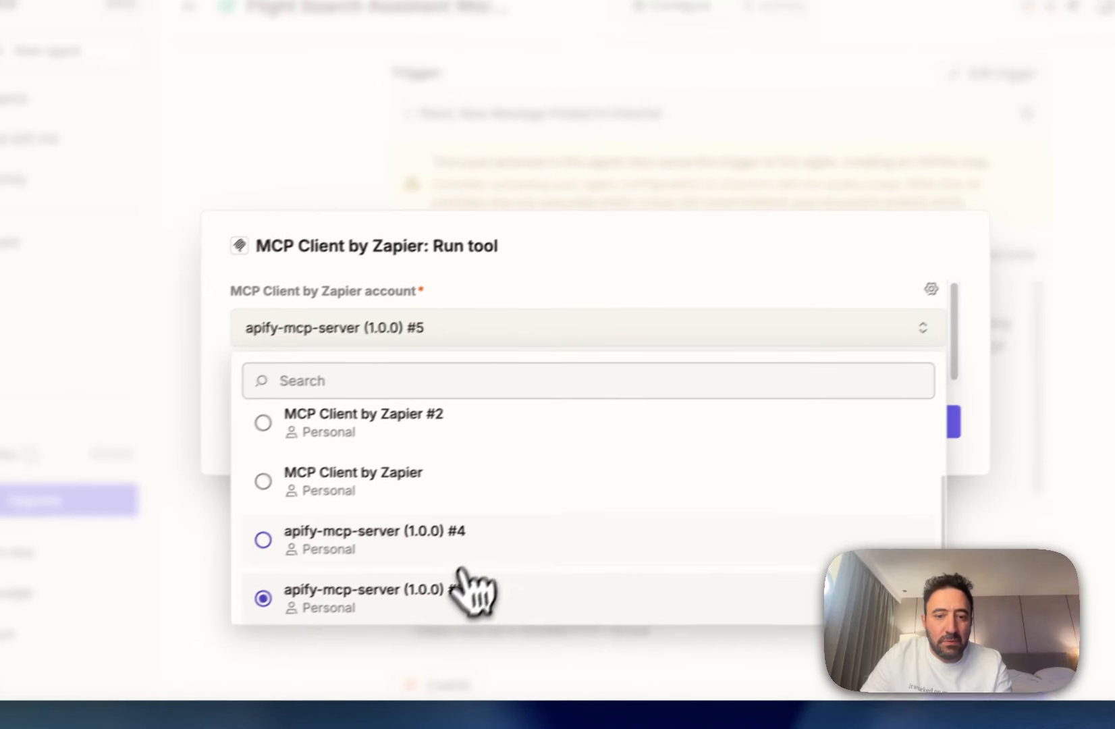
{"action": "scroll", "coordinate": [445, 594], "scroll_direction": "down", "scroll_amount": 2}
{"action": "left_click", "coordinate": [474, 594]}
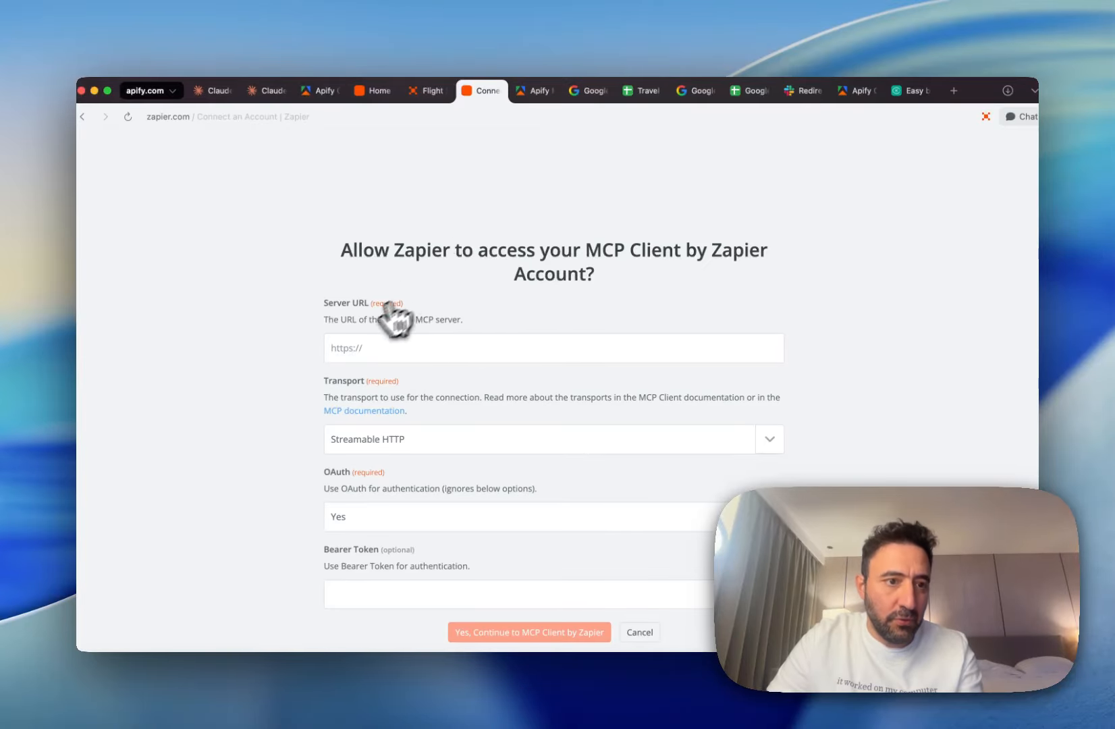
Copy the Kiwi MCP server URL from the Apify MCP configuration page into the new connection's Server URL.
{"action": "left_click", "coordinate": [537, 91]}
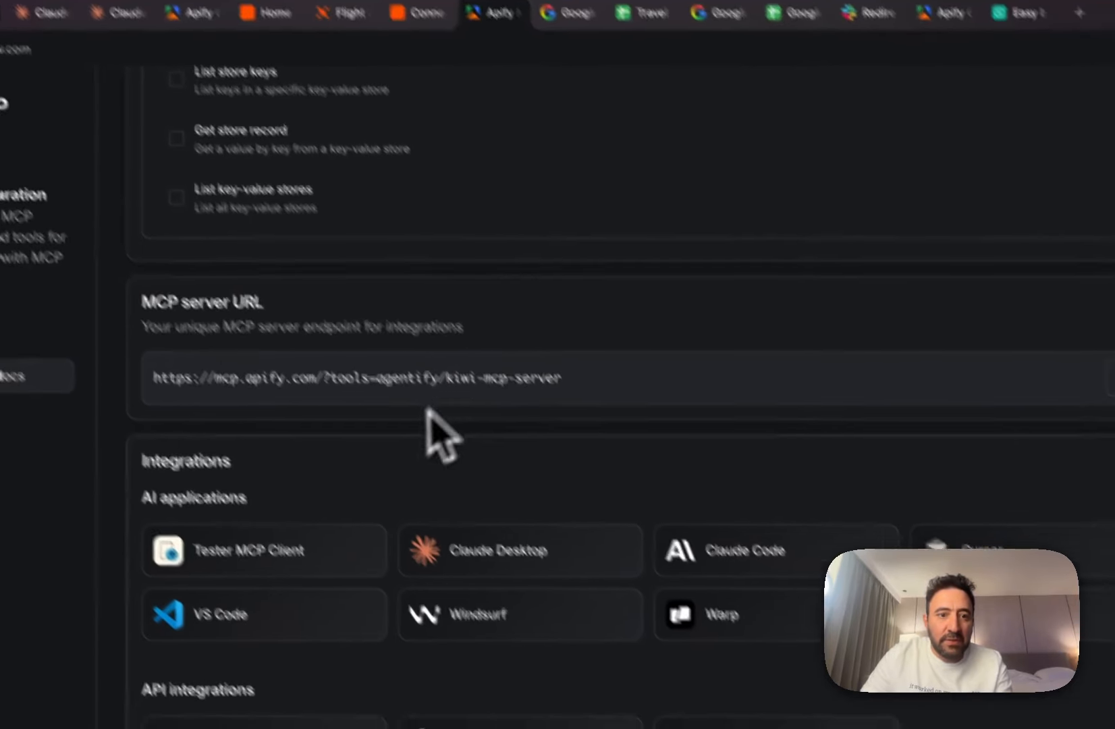
{"action": "left_click", "coordinate": [989, 390]}
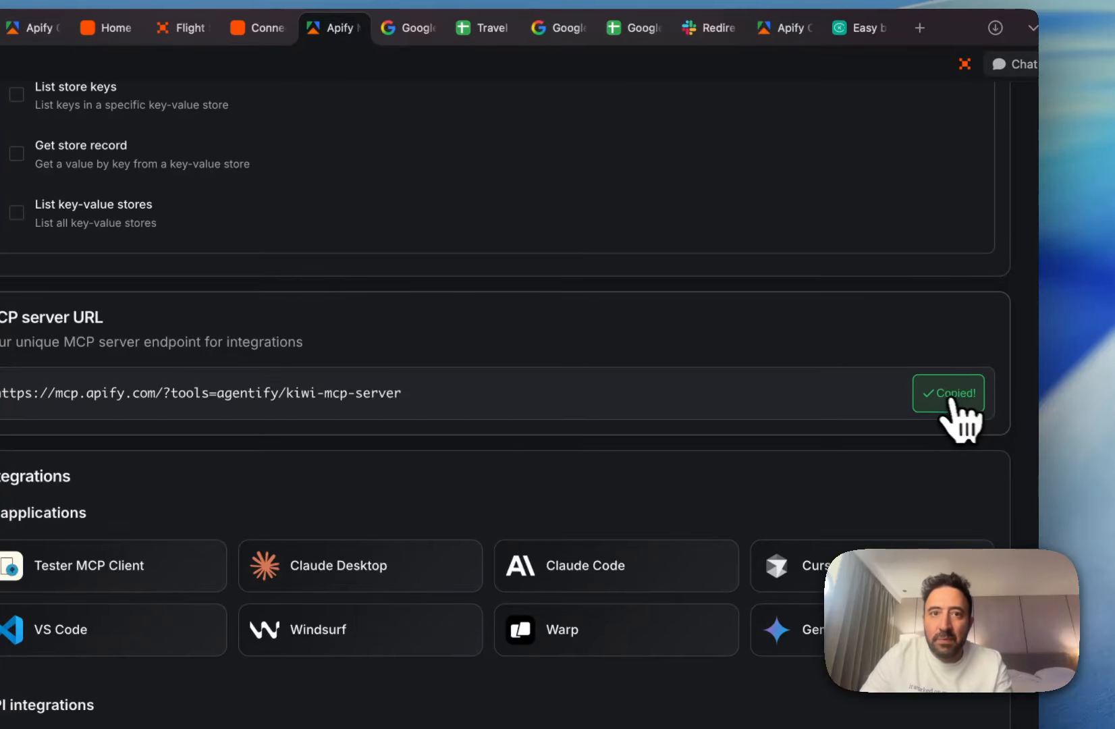
{"action": "left_click", "coordinate": [283, 20]}
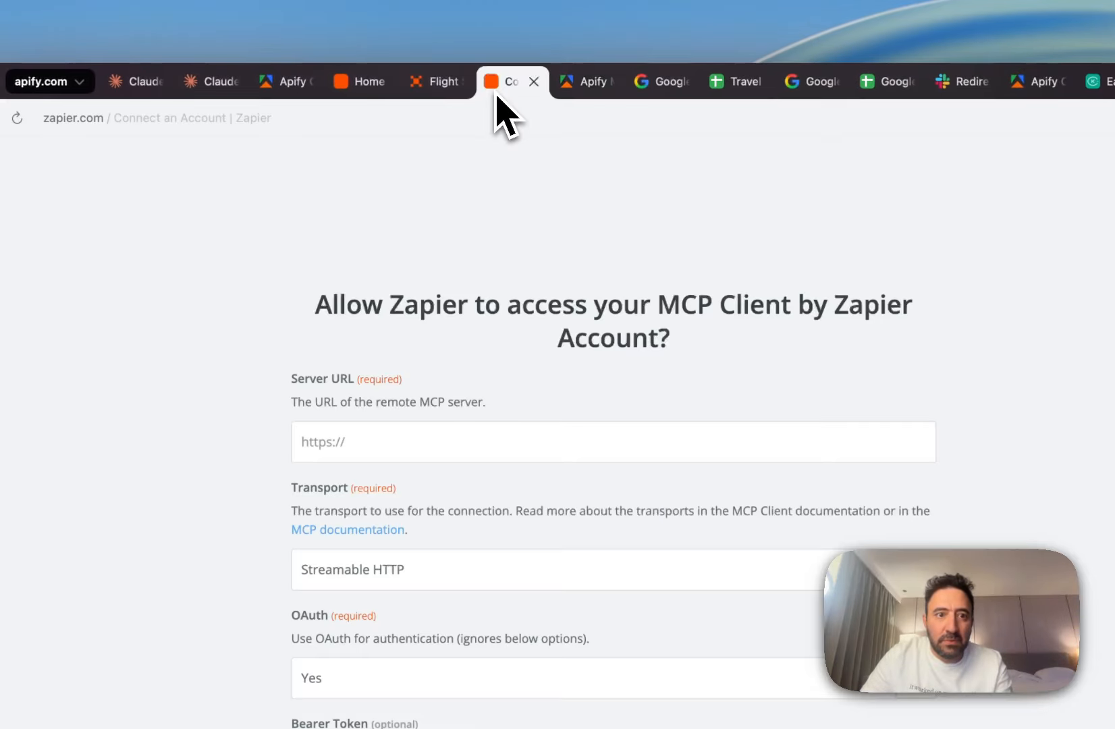
{"action": "left_click", "coordinate": [406, 438]}
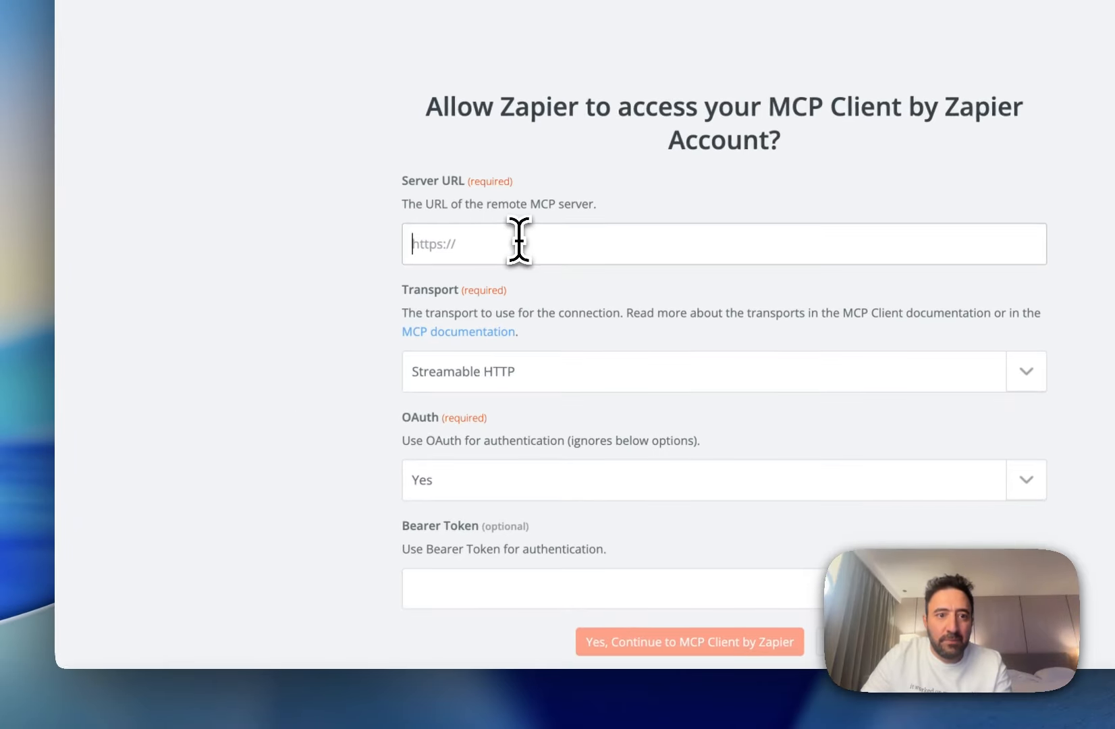
{"action": "key", "text": "ctrl+v"}
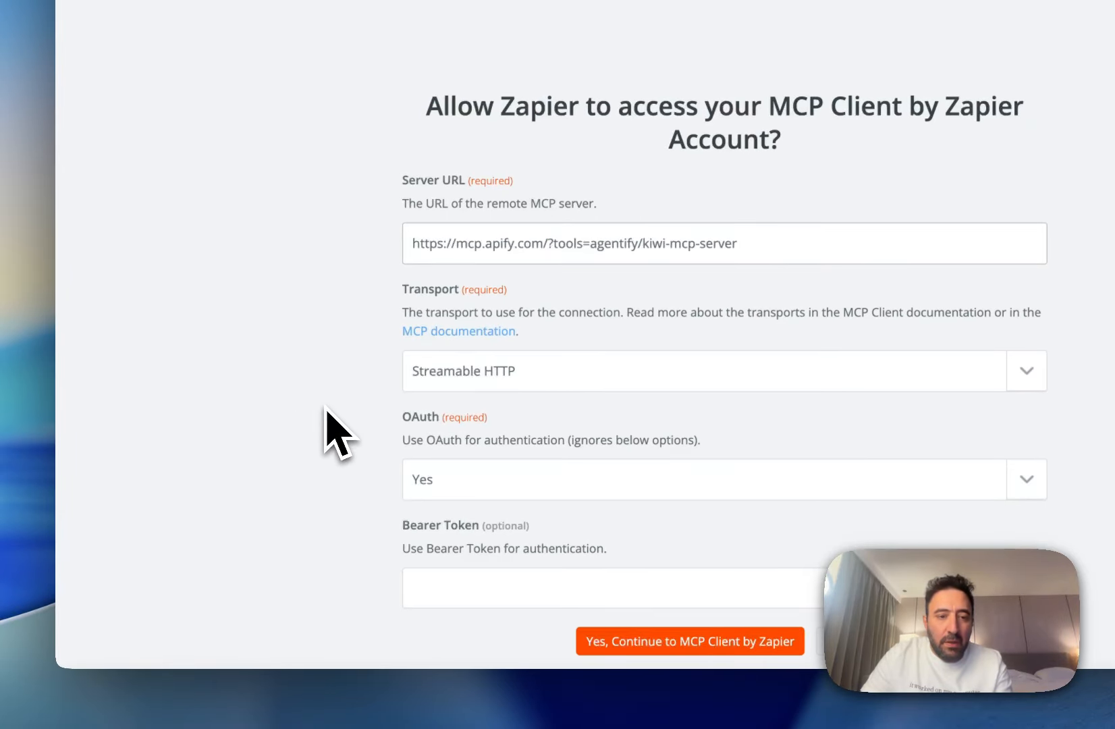
Submit the MCP connection and allow Zapier MCP Integration to access the personal Apify account.
{"action": "scroll", "coordinate": [329, 409], "scroll_direction": "down", "scroll_amount": 2}
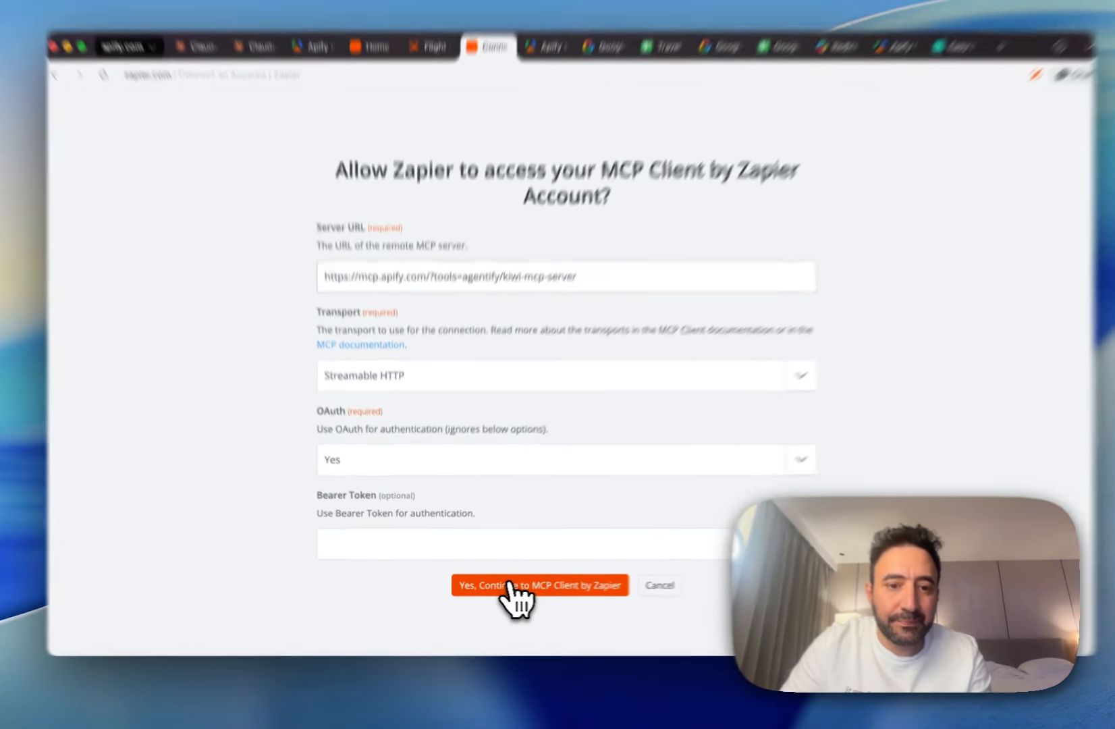
{"action": "left_click", "coordinate": [502, 586]}
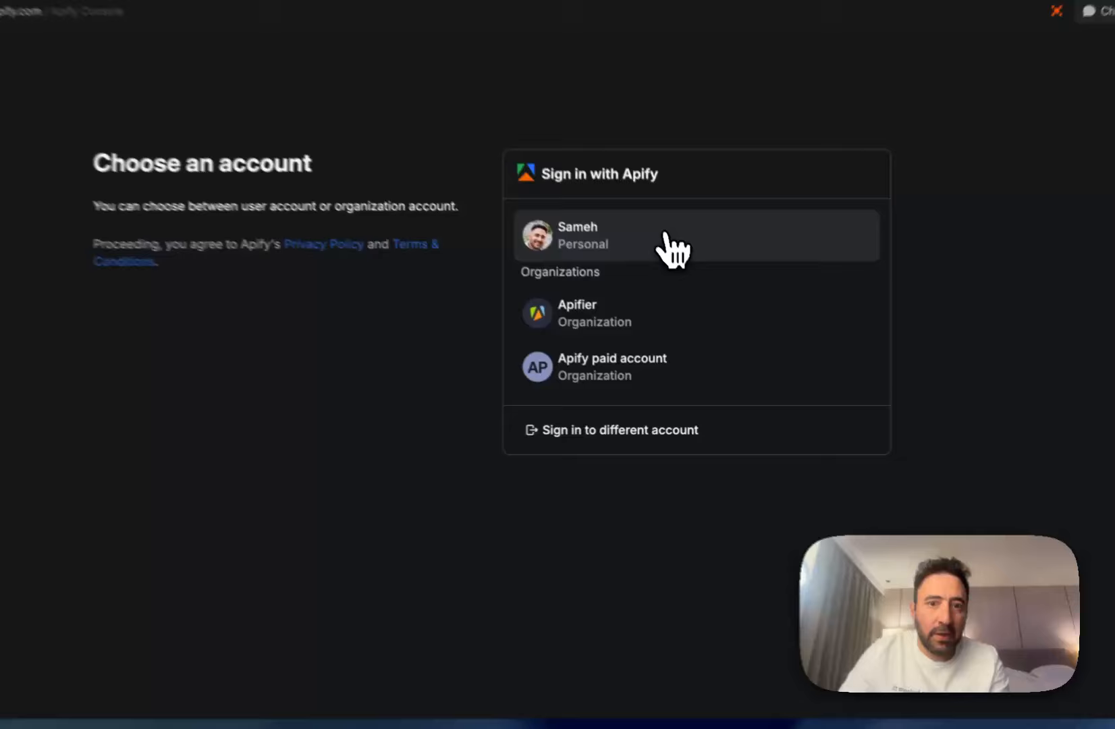
{"action": "left_click", "coordinate": [692, 291]}
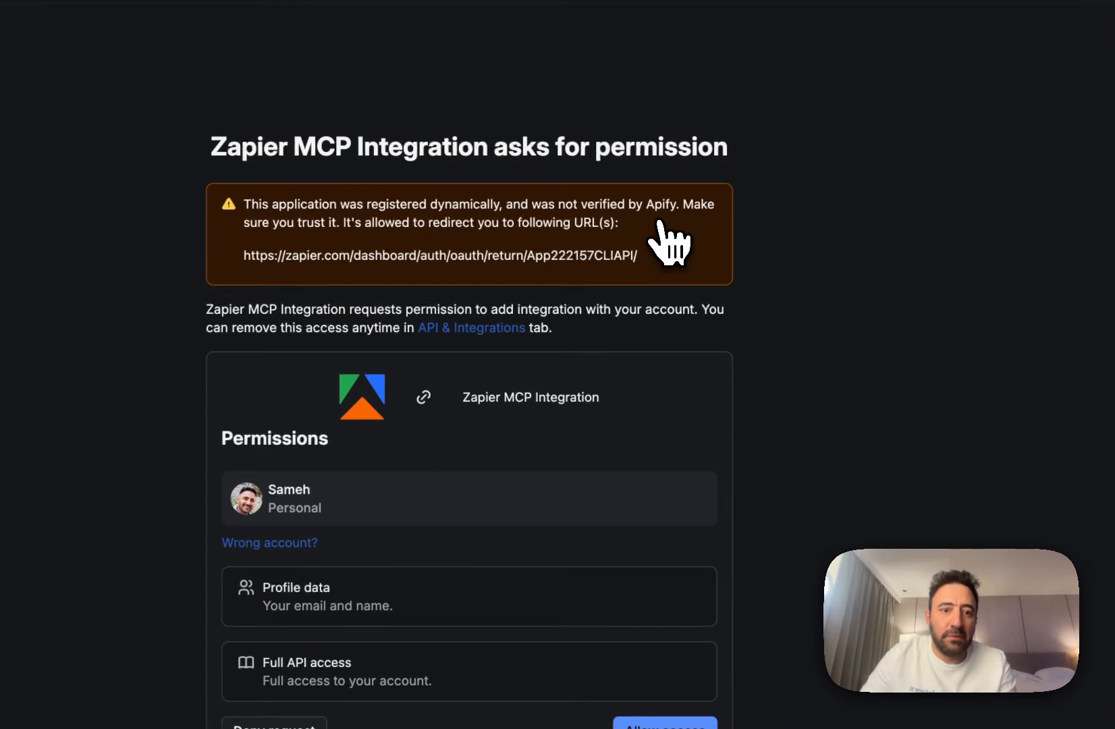
{"action": "left_click", "coordinate": [665, 606]}
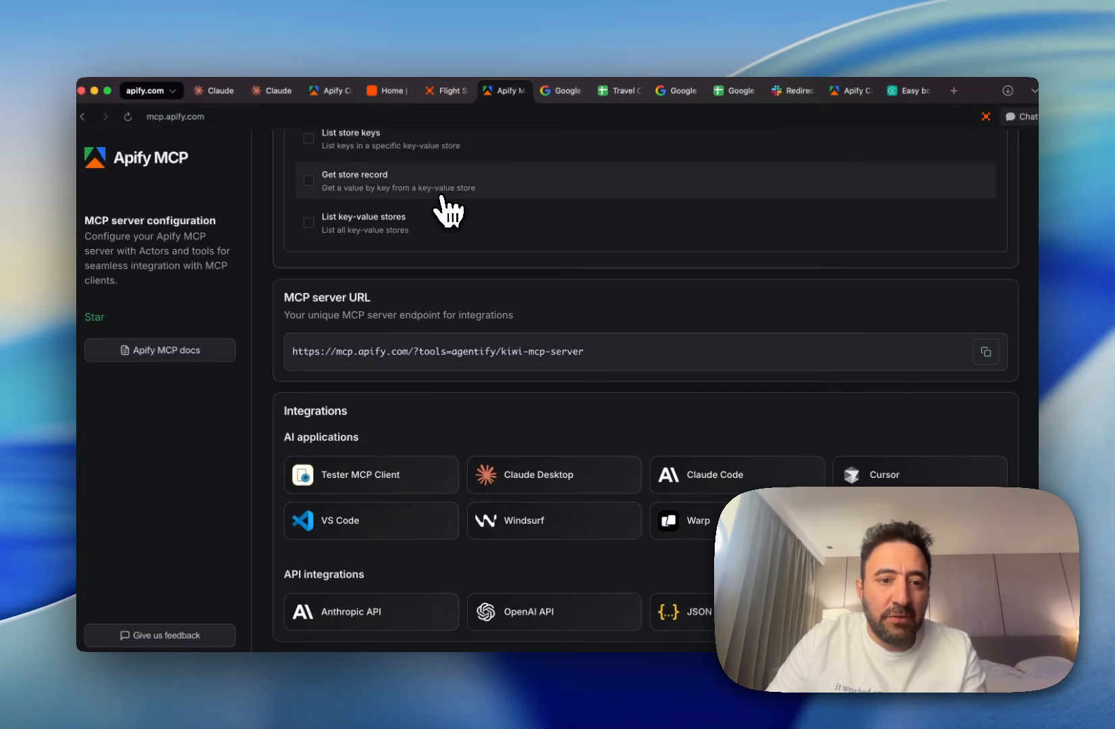
Return to the flight search agent and choose apify-mcp-server (1.0.0) #6 as the Run tool's account.
{"action": "scroll", "coordinate": [432, 243], "scroll_direction": "up", "scroll_amount": 6}
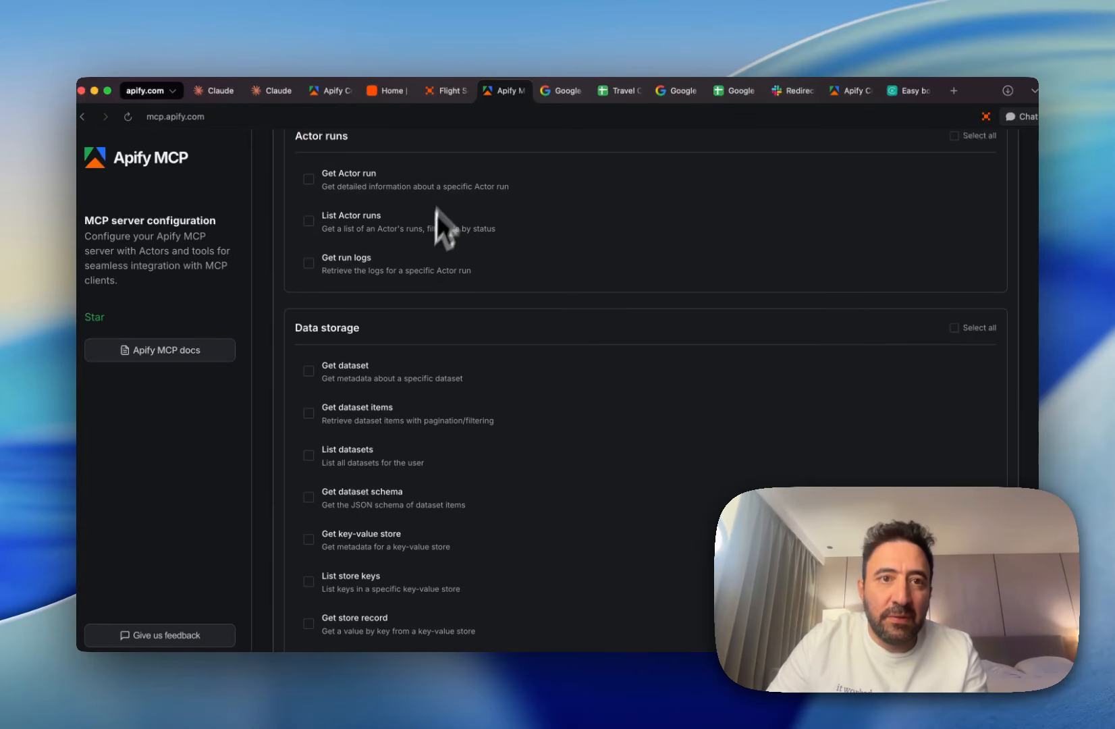
{"action": "left_click", "coordinate": [441, 94]}
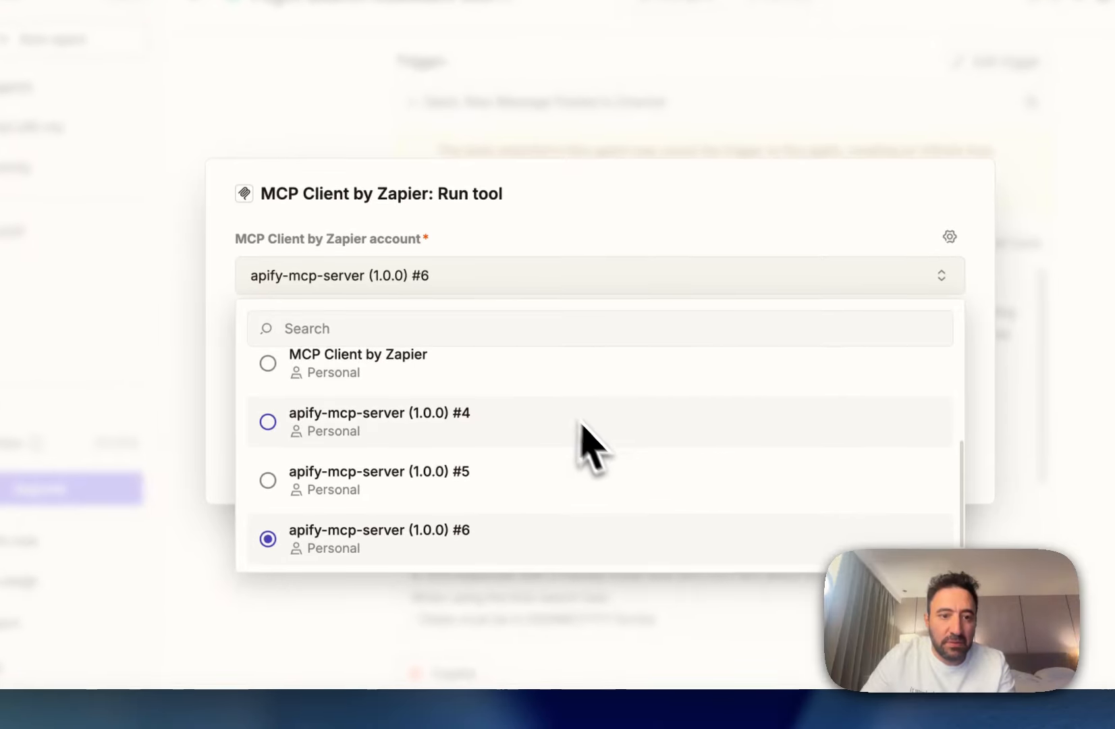
{"action": "left_click", "coordinate": [544, 542]}
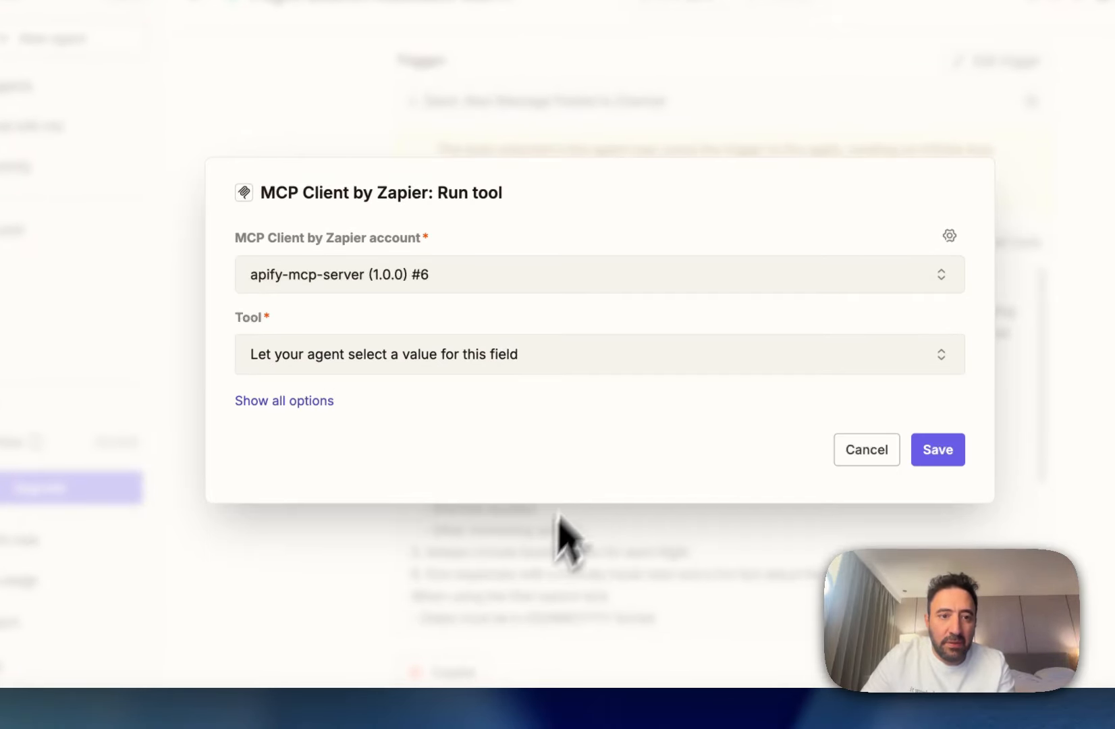
Give the Run tool's Tool field a specific value: the Kiwi flight search tool, dc4cdec9-search-flight.
{"action": "left_click", "coordinate": [537, 365]}
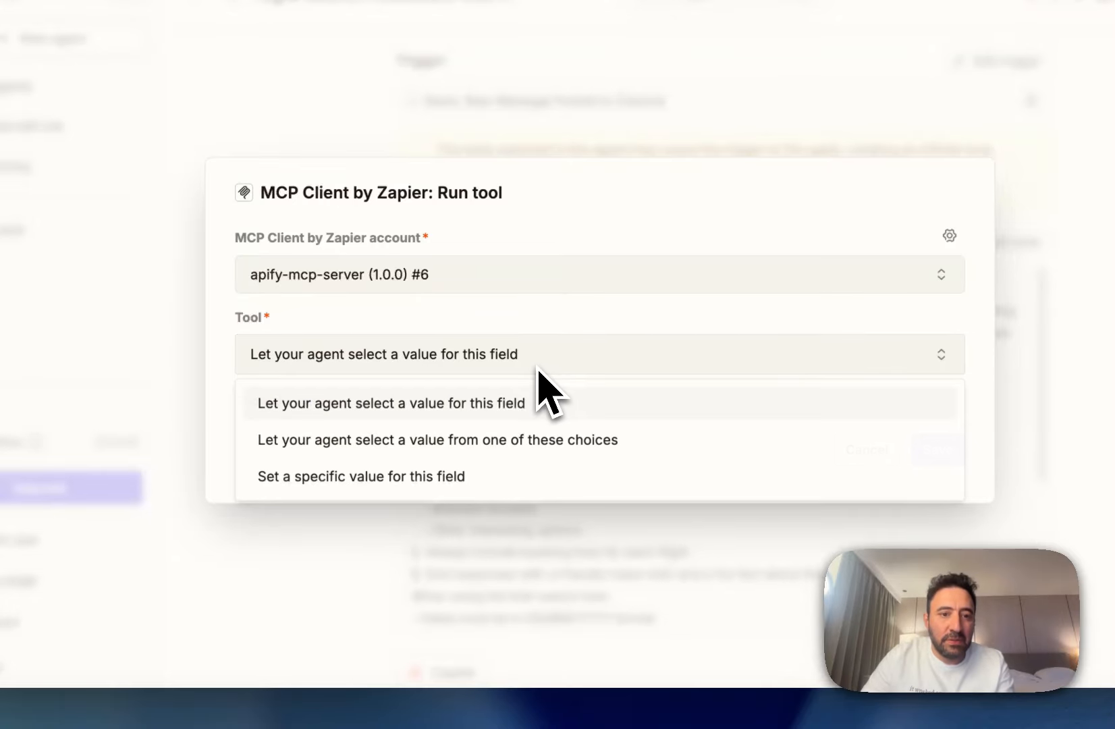
{"action": "left_click", "coordinate": [415, 474]}
{"action": "left_click", "coordinate": [482, 382]}
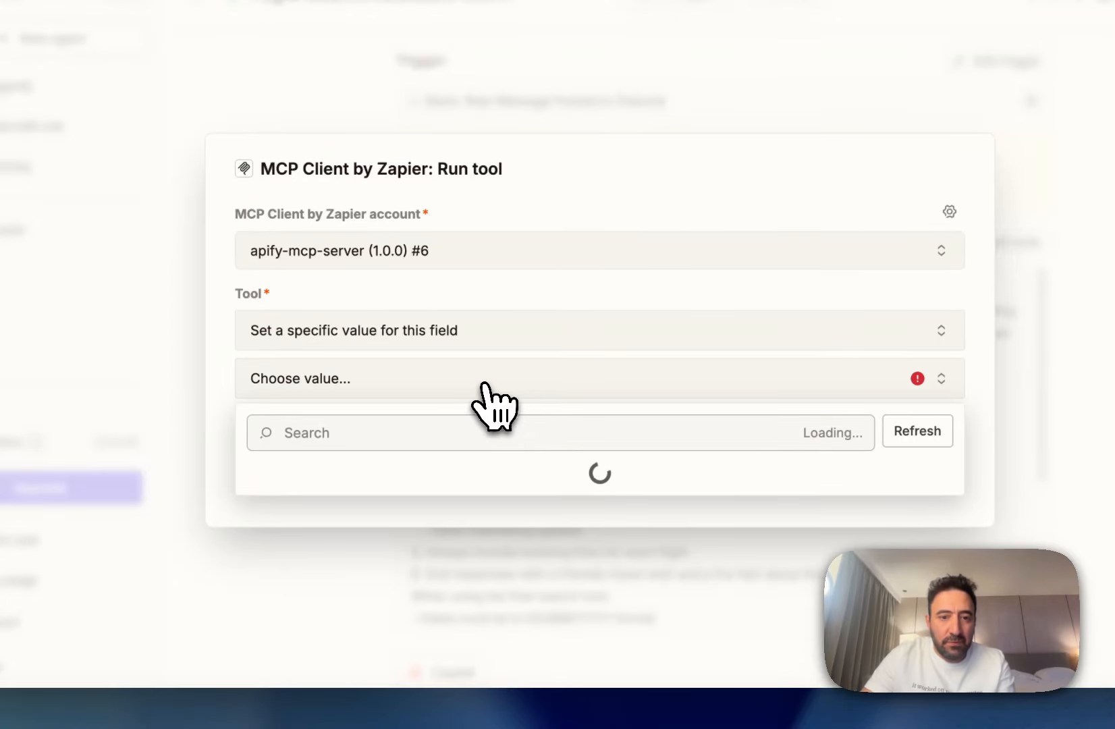
{"action": "type", "text": "k"}
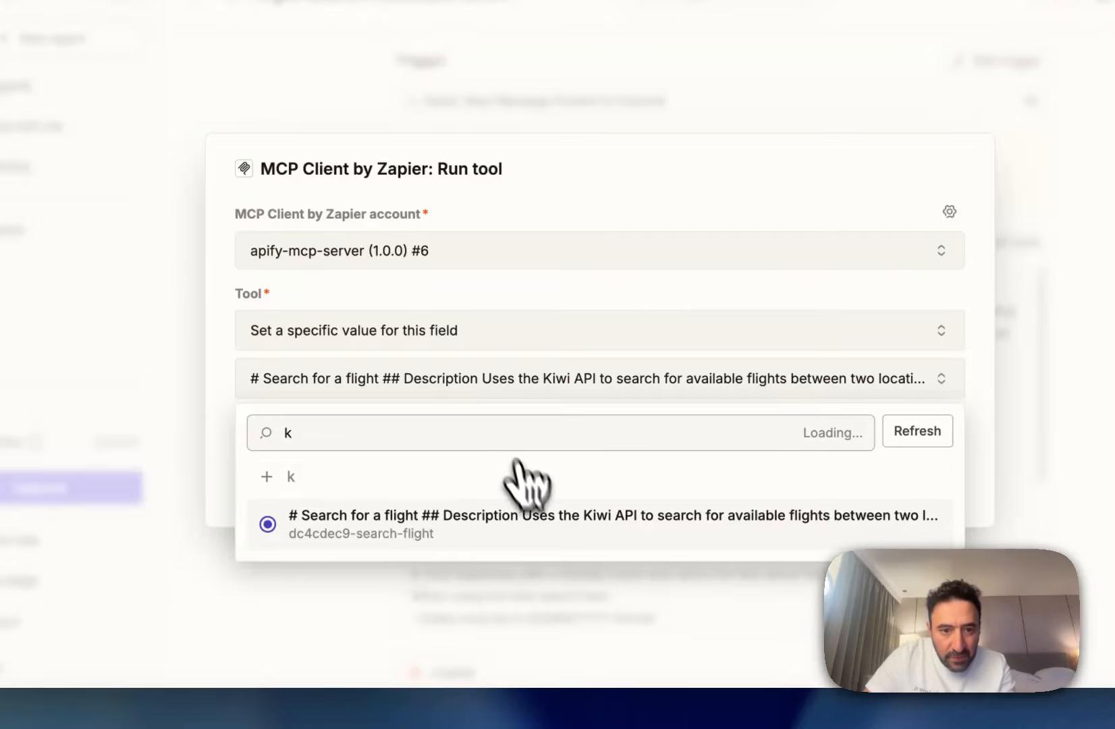
{"action": "left_click", "coordinate": [528, 519]}
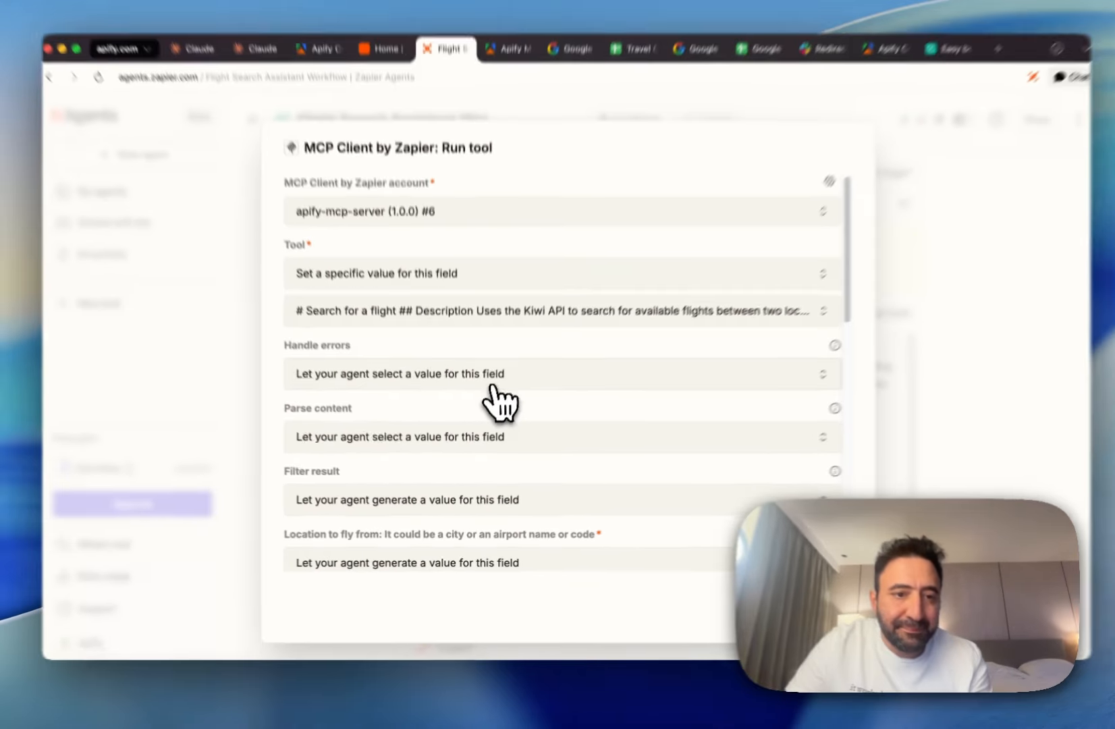
Review the flight search fields, leaving their values to the agent, and save the MCP Run tool settings.
{"action": "scroll", "coordinate": [554, 418], "scroll_direction": "down", "scroll_amount": 3}
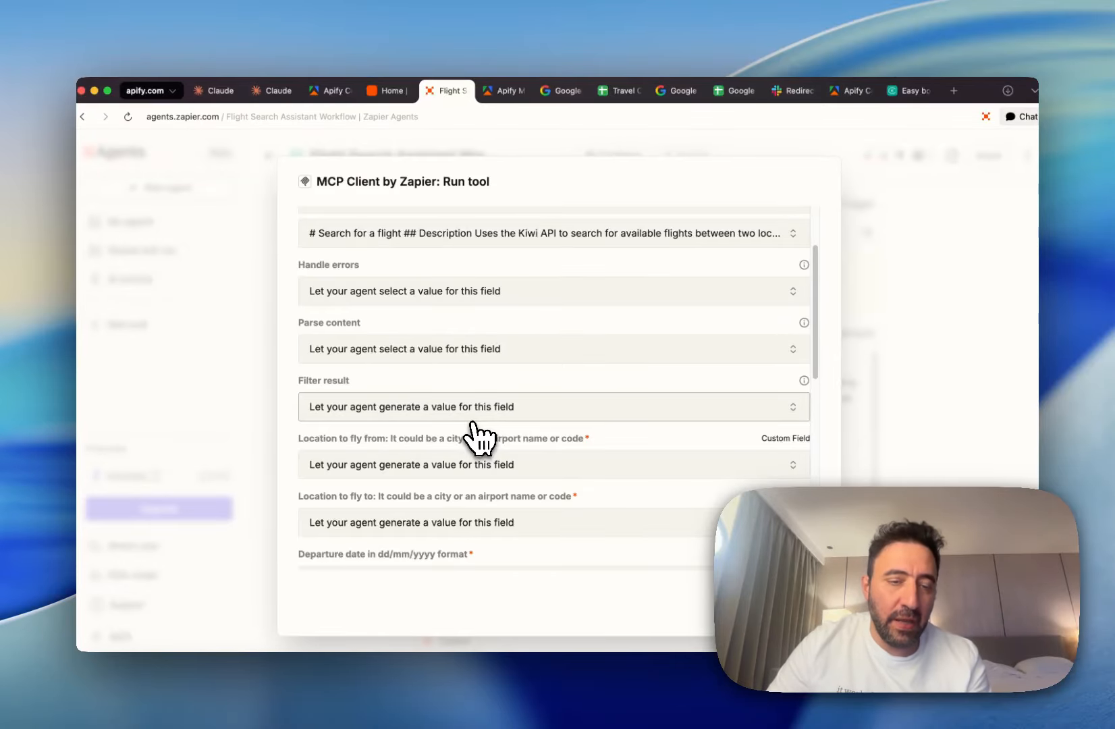
{"action": "scroll", "coordinate": [478, 439], "scroll_direction": "down", "scroll_amount": 1}
{"action": "scroll", "coordinate": [479, 439], "scroll_direction": "up", "scroll_amount": 1}
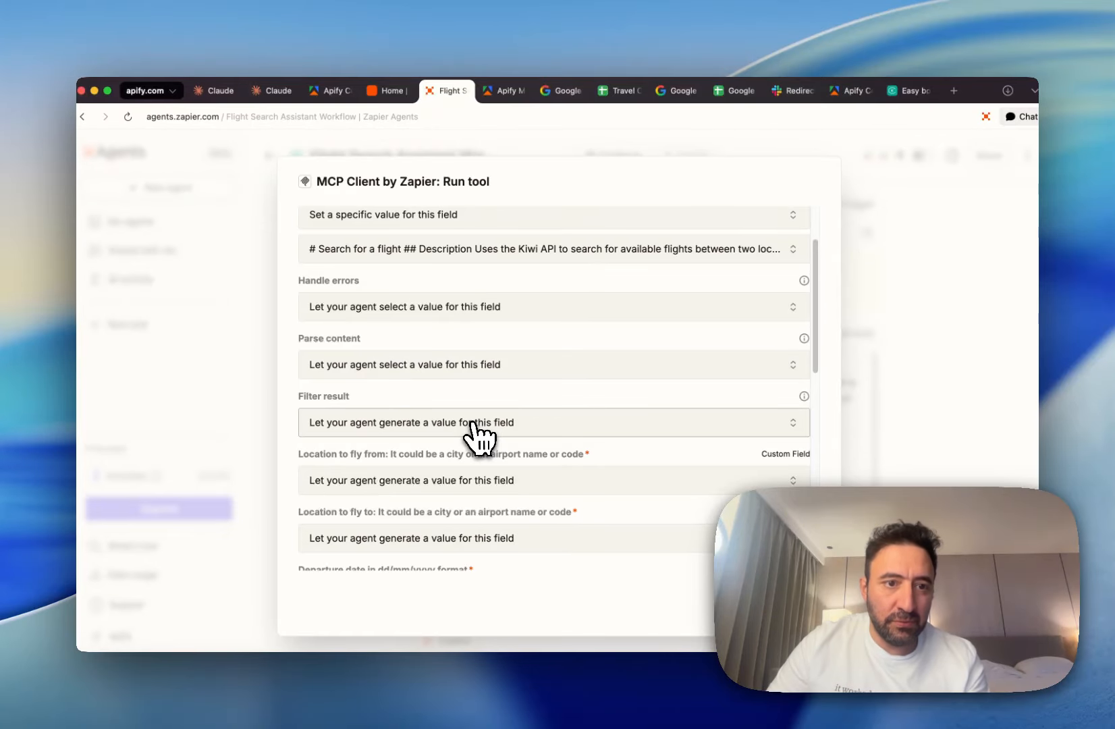
{"action": "scroll", "coordinate": [423, 444], "scroll_direction": "down", "scroll_amount": 3}
{"action": "scroll", "coordinate": [425, 472], "scroll_direction": "up", "scroll_amount": 1}
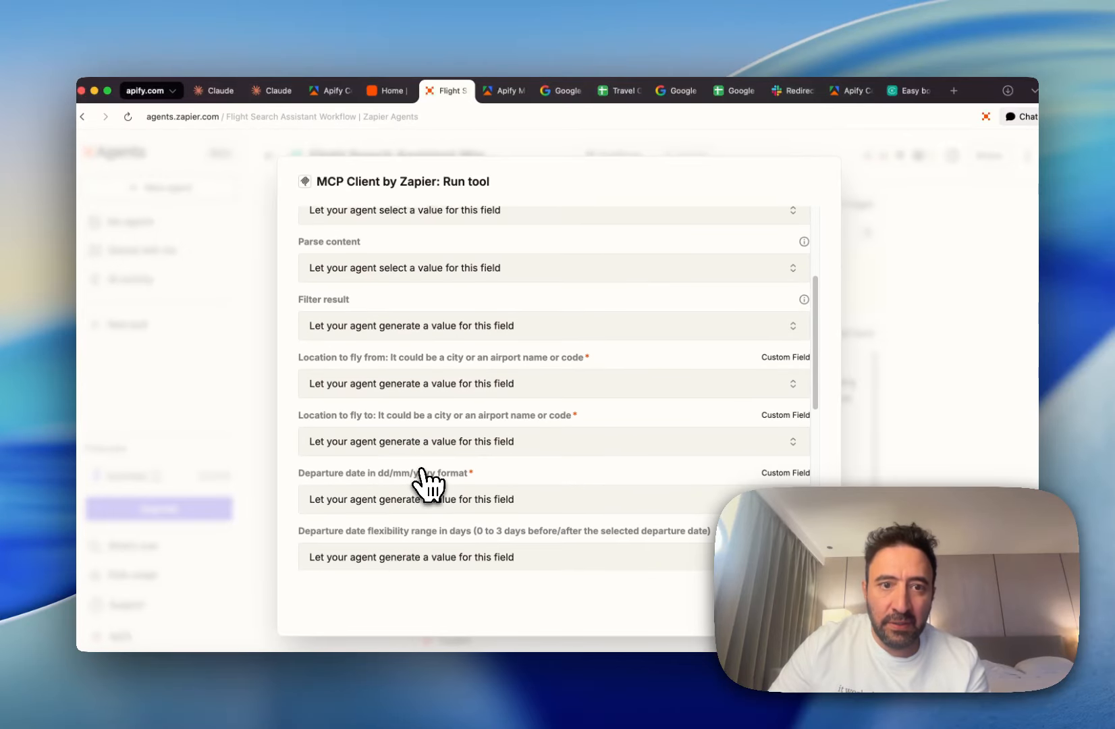
{"action": "scroll", "coordinate": [425, 483], "scroll_direction": "up", "scroll_amount": 1}
{"action": "scroll", "coordinate": [409, 378], "scroll_direction": "up", "scroll_amount": 3}
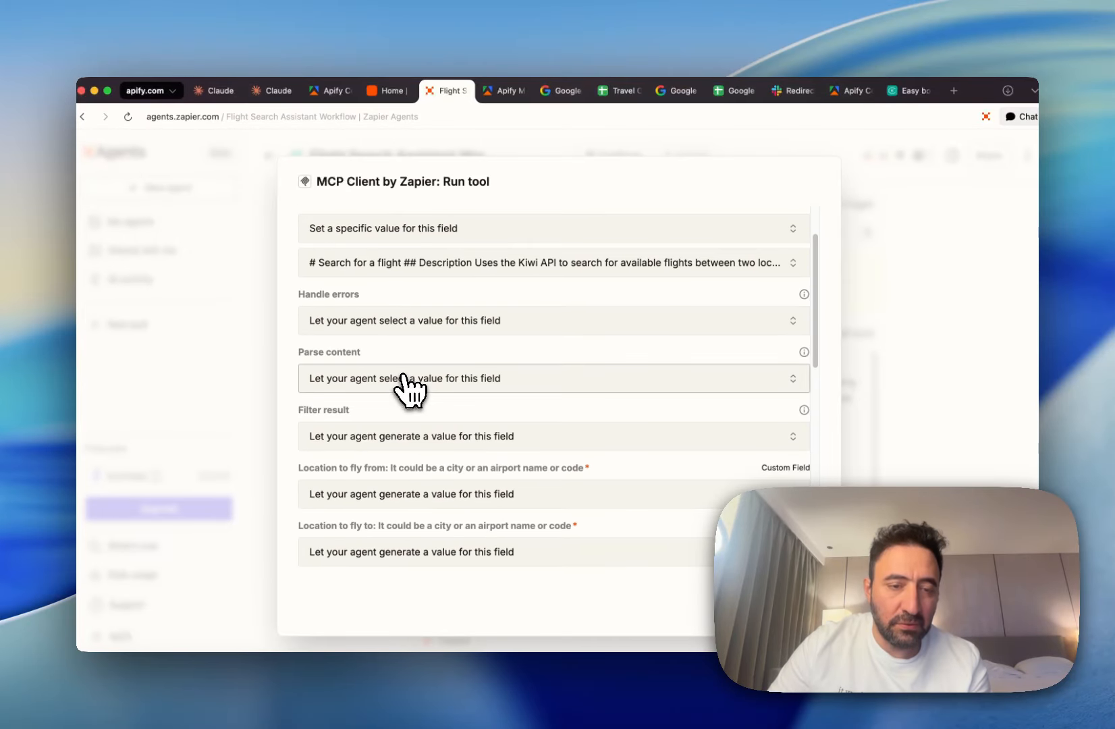
{"action": "scroll", "coordinate": [408, 388], "scroll_direction": "up", "scroll_amount": 2}
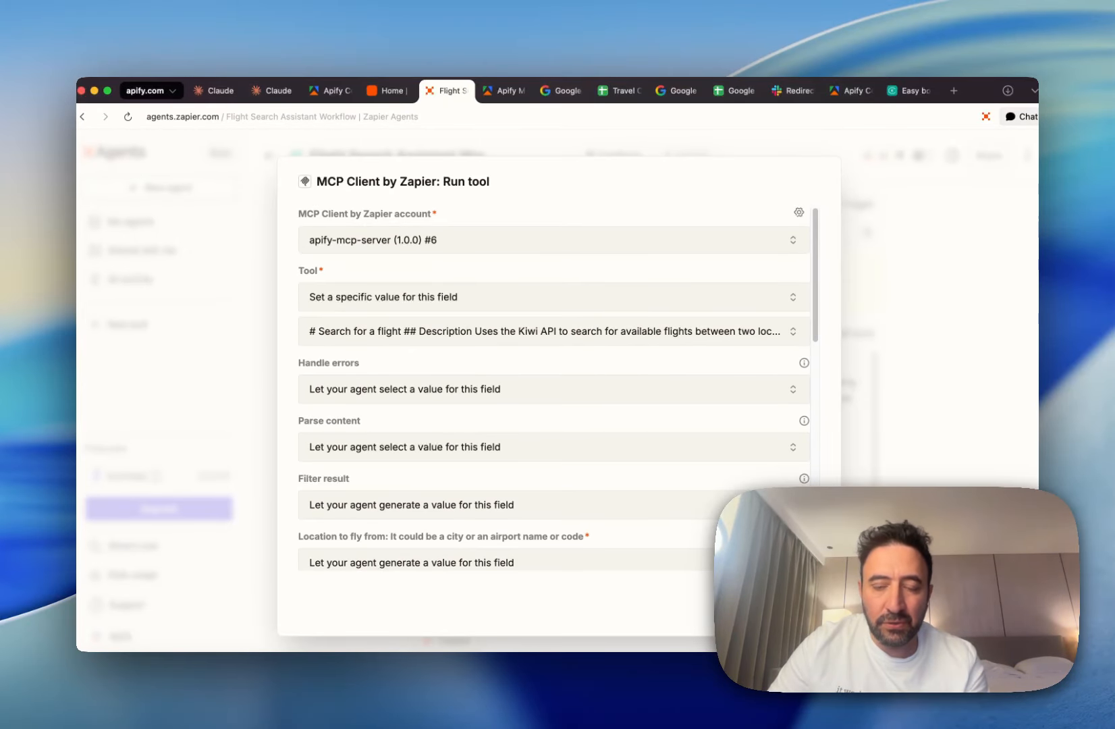
{"action": "left_click", "coordinate": [798, 607]}
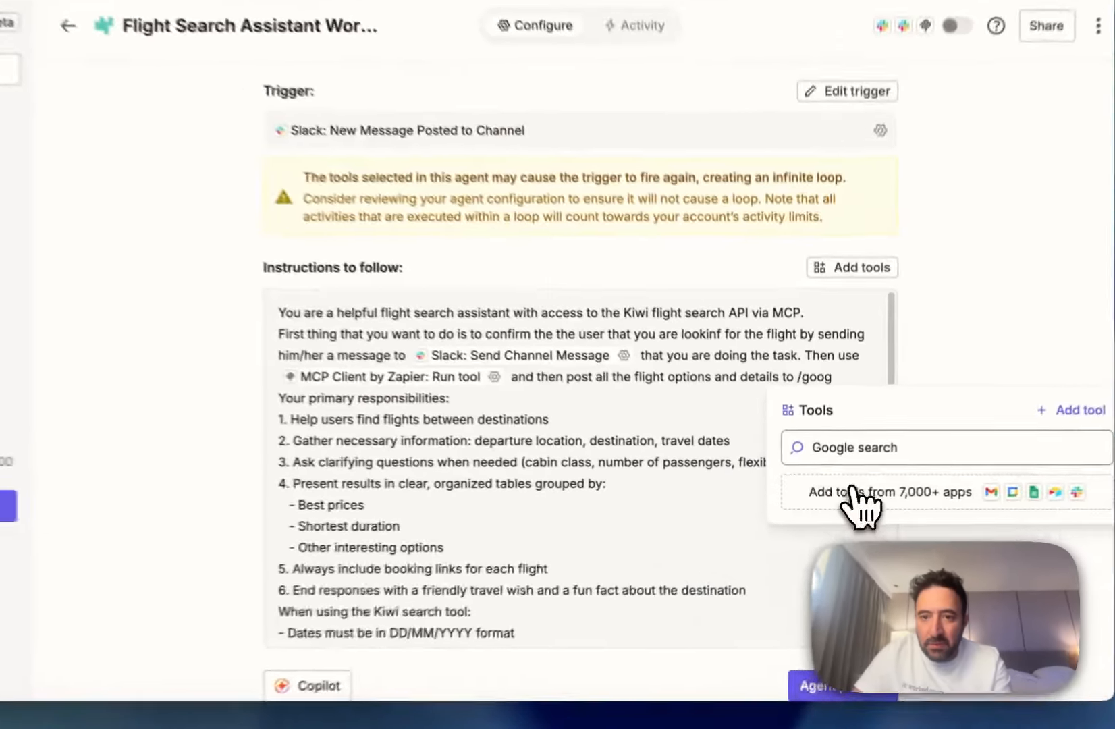
Start adding a Google Sheets tool to the agent and search its tools for "update".
{"action": "left_click", "coordinate": [848, 500]}
{"action": "left_click", "coordinate": [590, 435]}
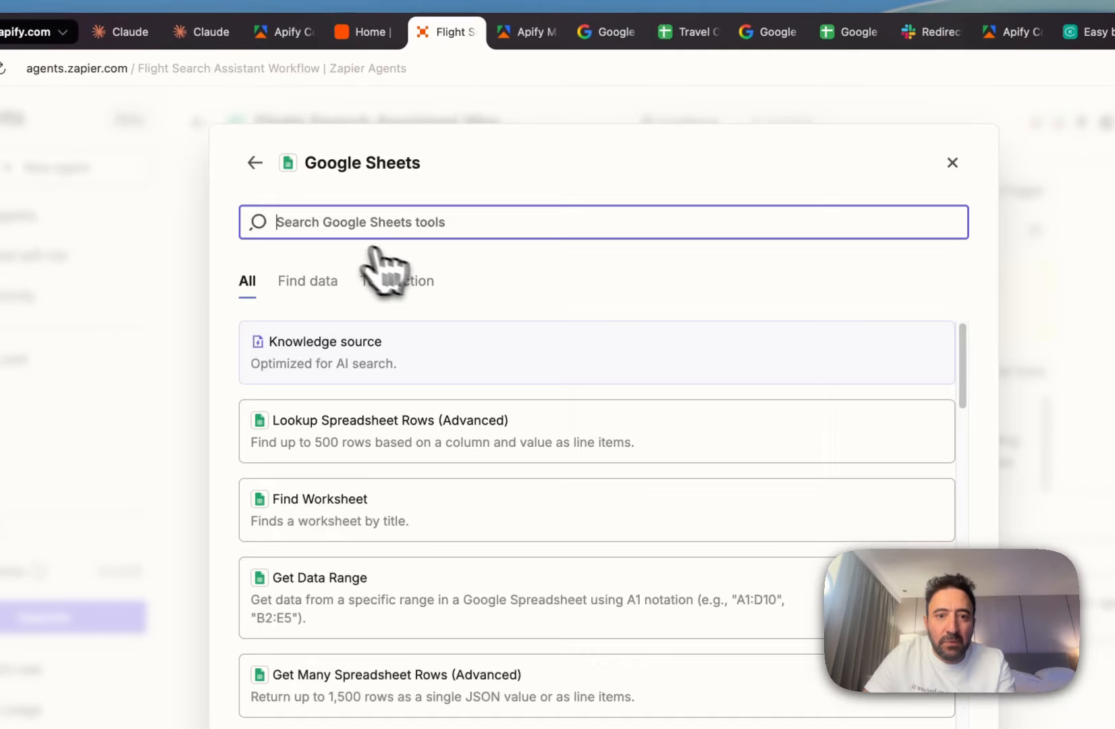
{"action": "left_click", "coordinate": [349, 231]}
{"action": "type", "text": "update"}
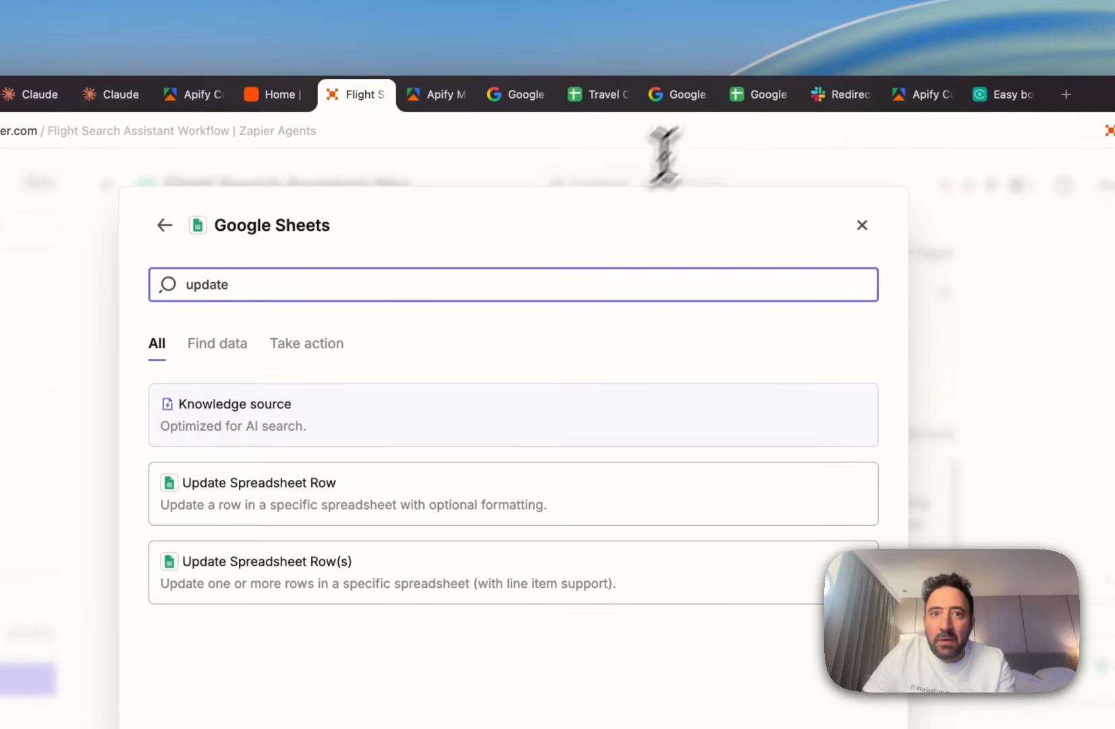
Switch to Google Sheets and open the Travel Options 1 spreadsheet.
{"action": "left_click", "coordinate": [597, 108]}
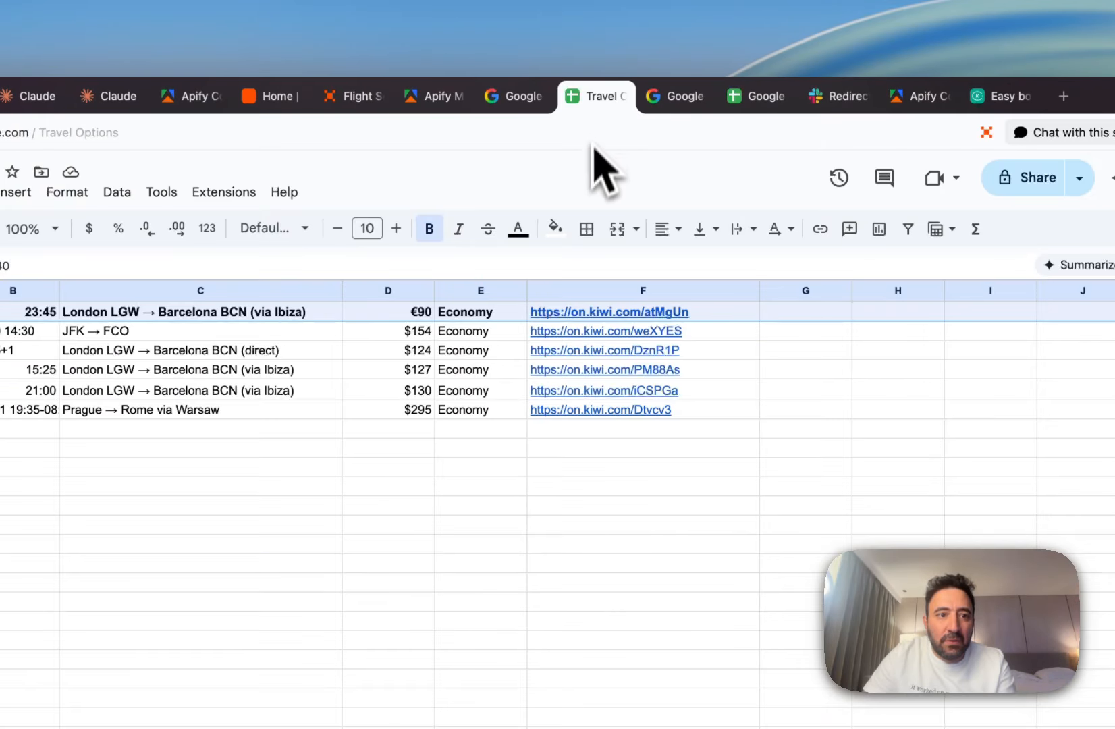
{"action": "left_click", "coordinate": [754, 108]}
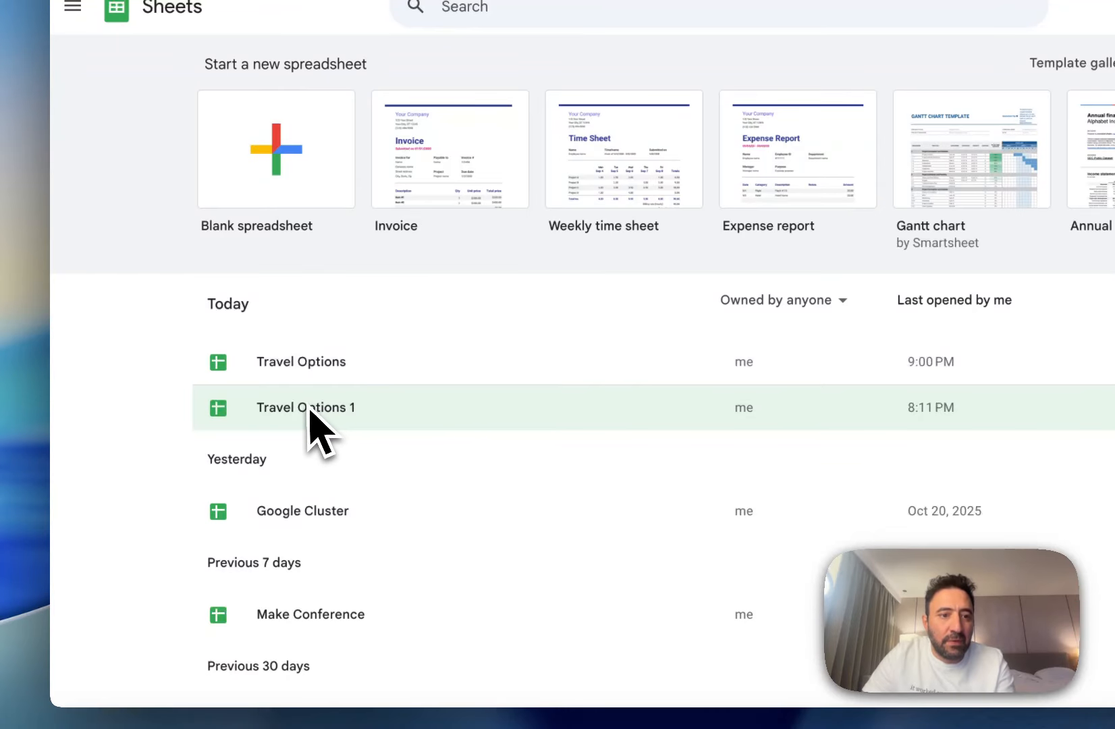
{"action": "left_click", "coordinate": [400, 415]}
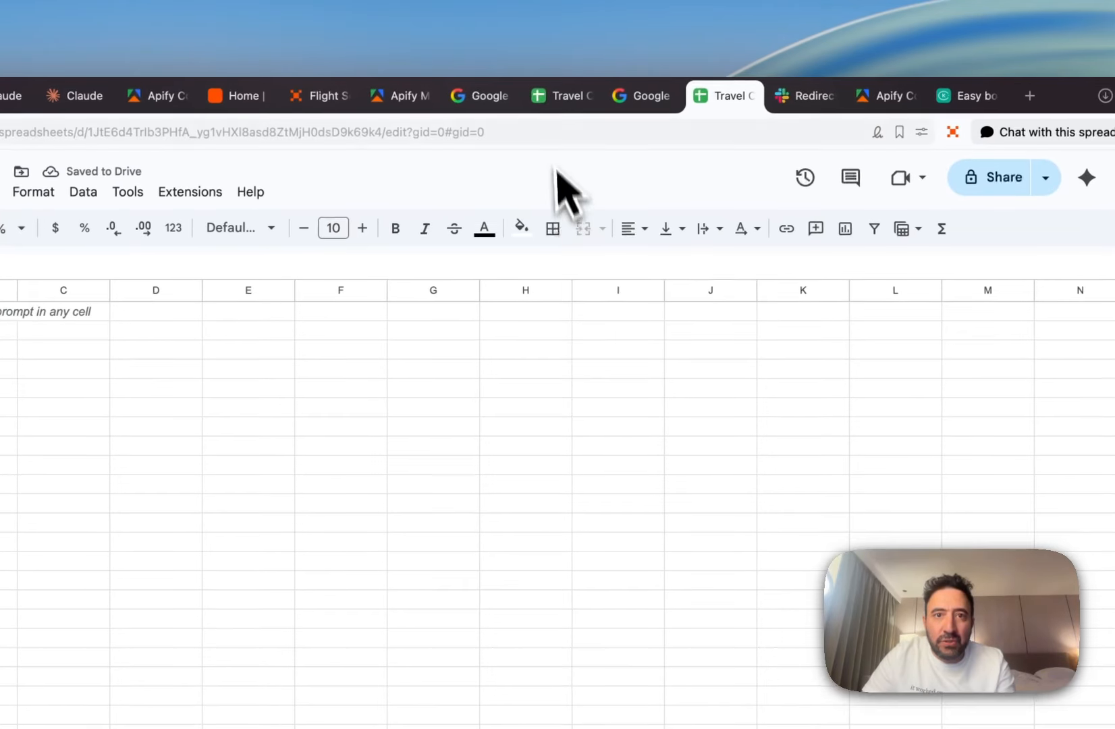
Widen column A of the Travel Options 1 sheet slightly.
{"action": "left_click", "coordinate": [57, 325]}
{"action": "left_click", "coordinate": [54, 311]}
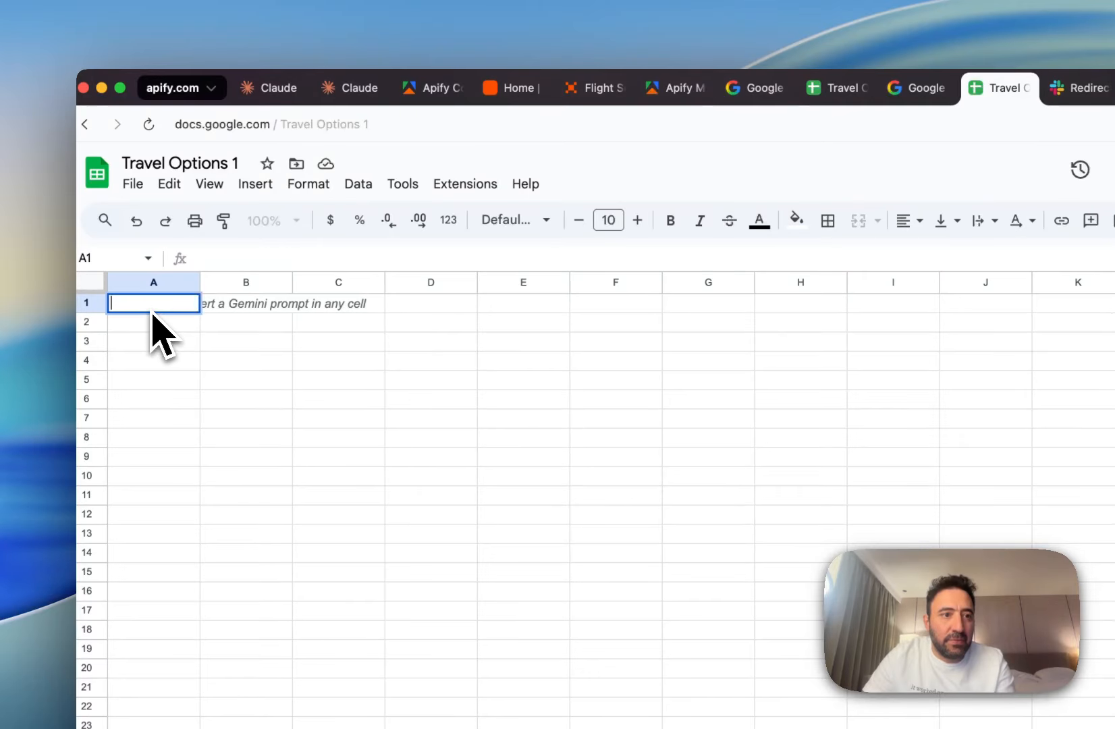
{"action": "left_click_drag", "start_coordinate": [197, 283], "coordinate": [237, 283]}
{"action": "left_click", "coordinate": [166, 363]}
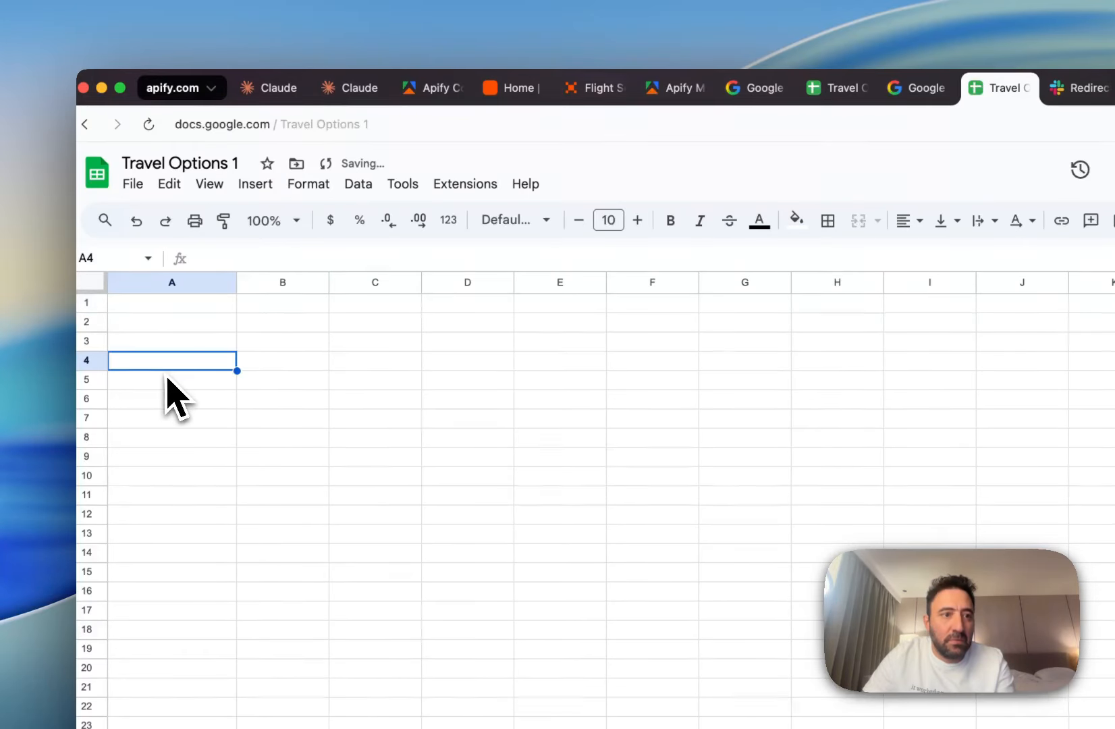
Enter the headers Date, From, To and Price in cells A1 to D1.
{"action": "left_click", "coordinate": [141, 307]}
{"action": "type", "text": "Date"}
{"action": "left_click", "coordinate": [276, 305]}
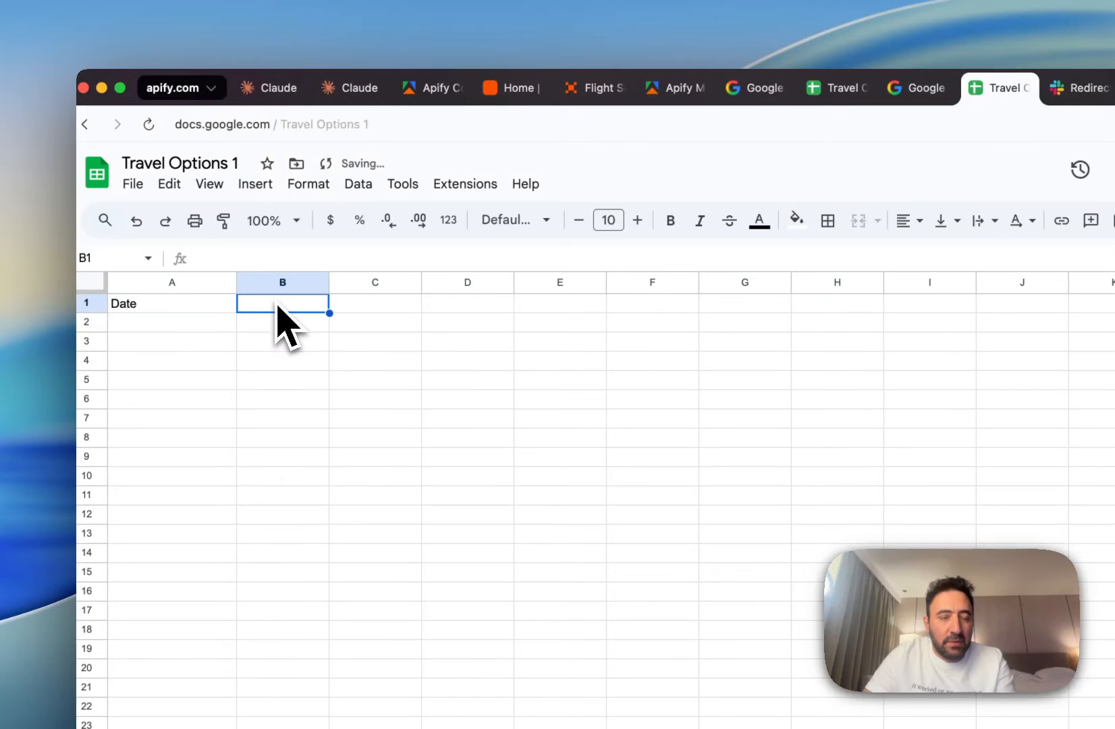
{"action": "type", "text": "From"}
{"action": "left_click", "coordinate": [392, 309]}
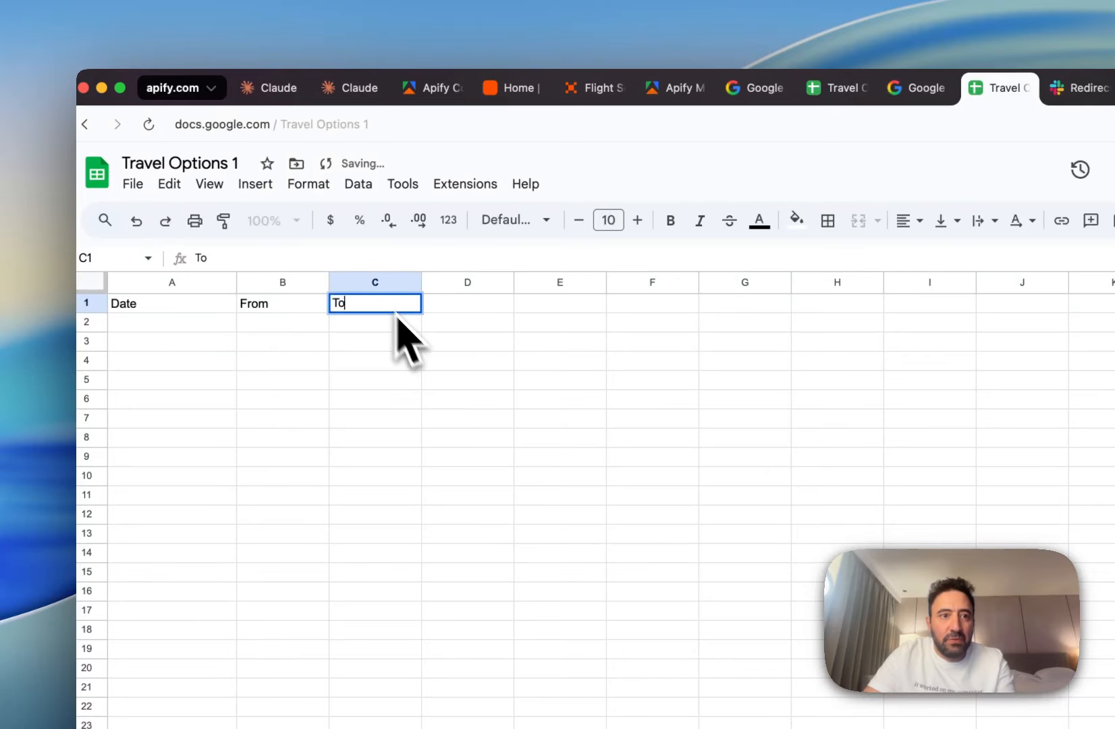
{"action": "left_click", "coordinate": [439, 363]}
{"action": "left_click", "coordinate": [463, 306]}
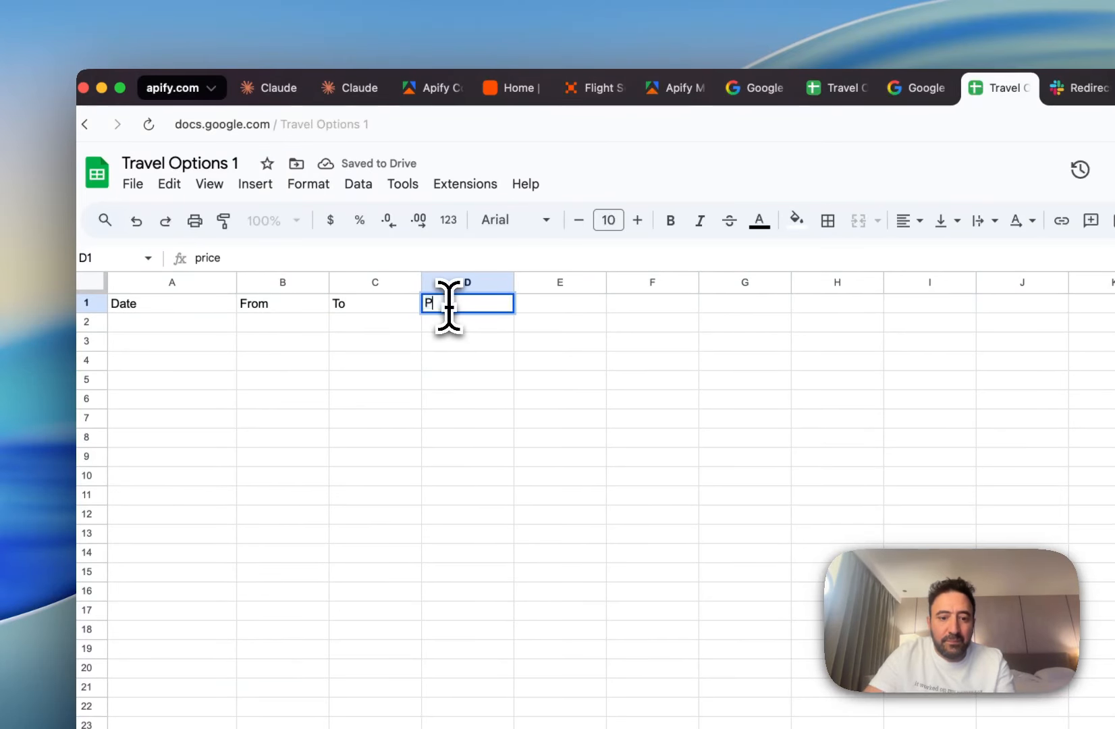
{"action": "left_click", "coordinate": [489, 365]}
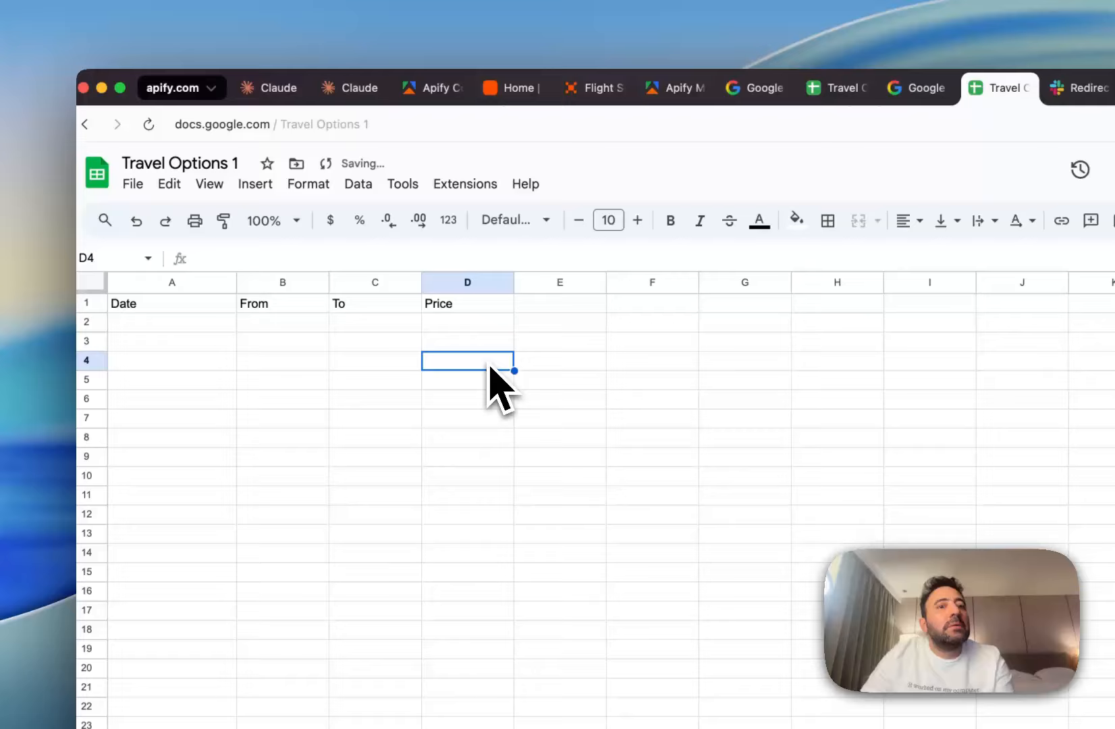
With cell E1 selected, check the column names in Claude's Rome to Prague flight tables and return to the spreadsheet.
{"action": "left_click", "coordinate": [538, 307]}
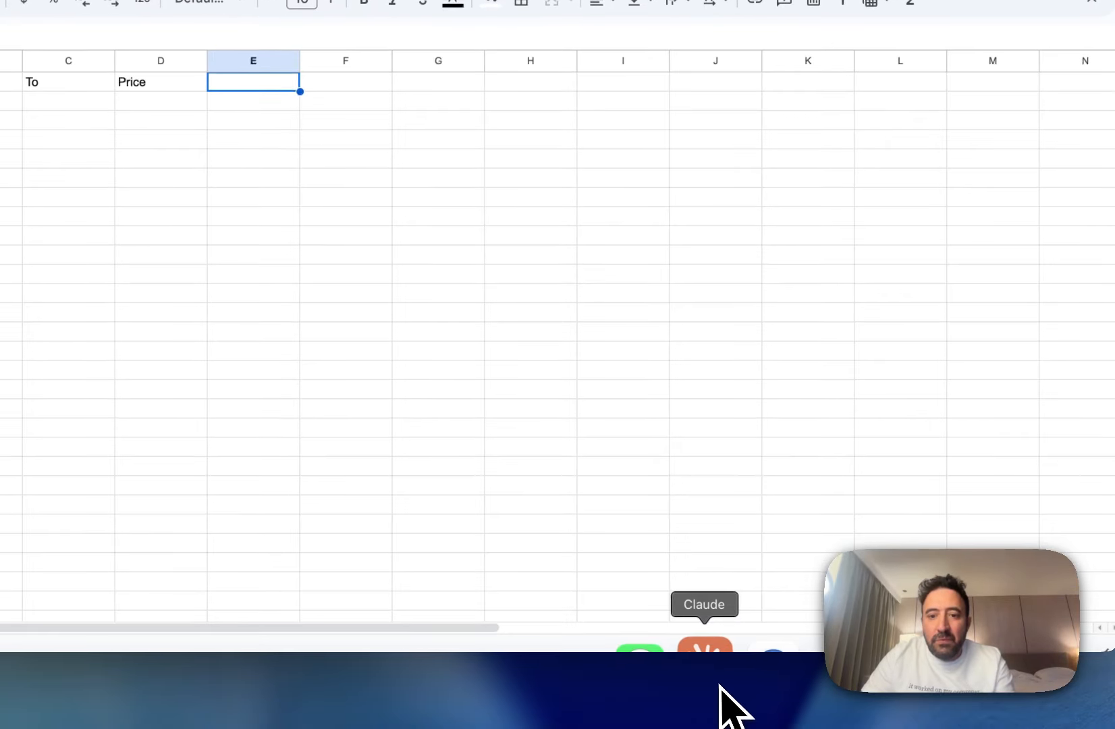
{"action": "left_click", "coordinate": [719, 685]}
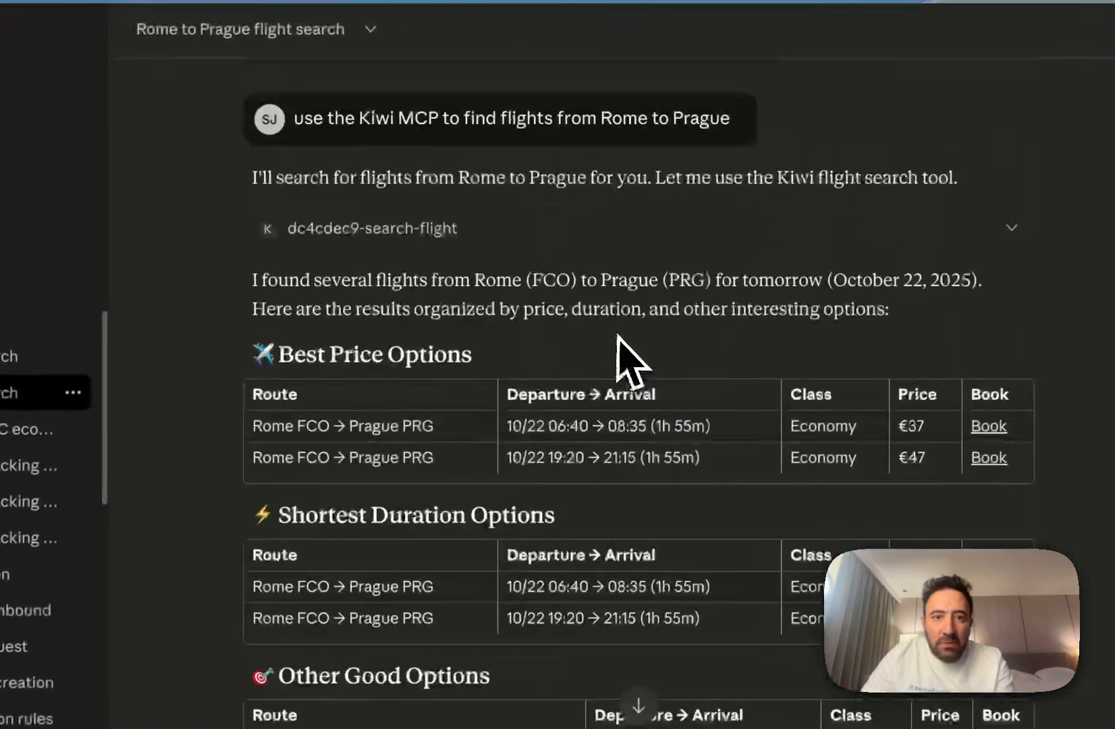
{"action": "scroll", "coordinate": [618, 337], "scroll_direction": "down", "scroll_amount": 3}
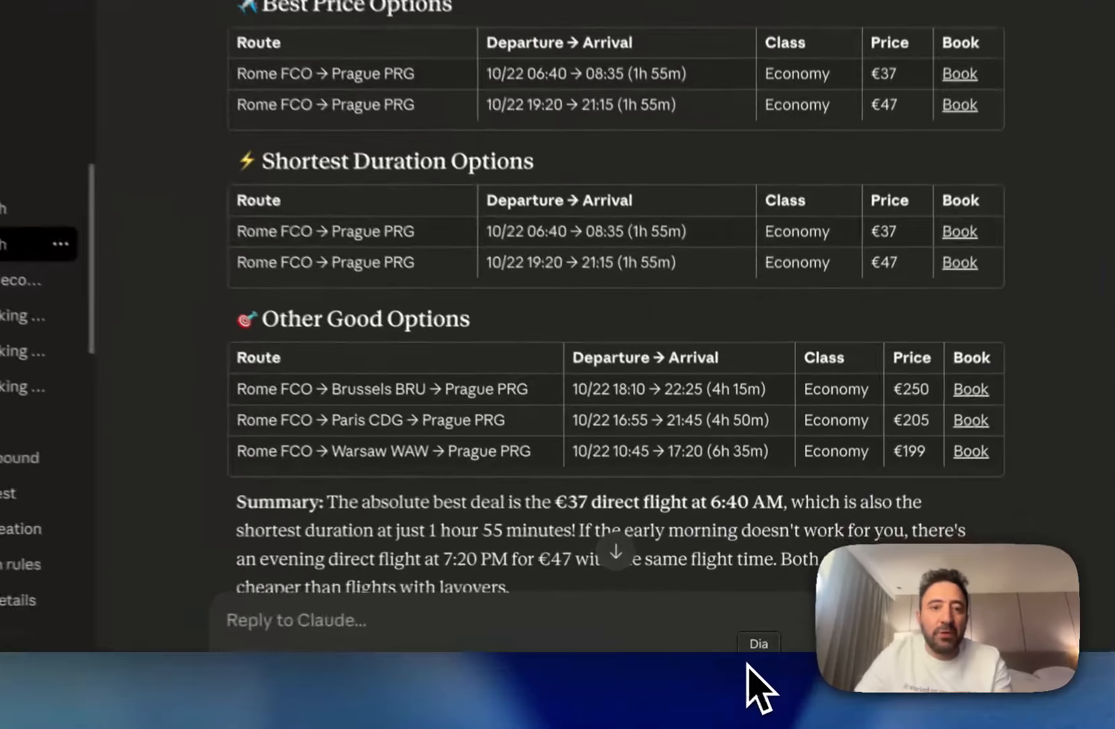
{"action": "left_click", "coordinate": [749, 668]}
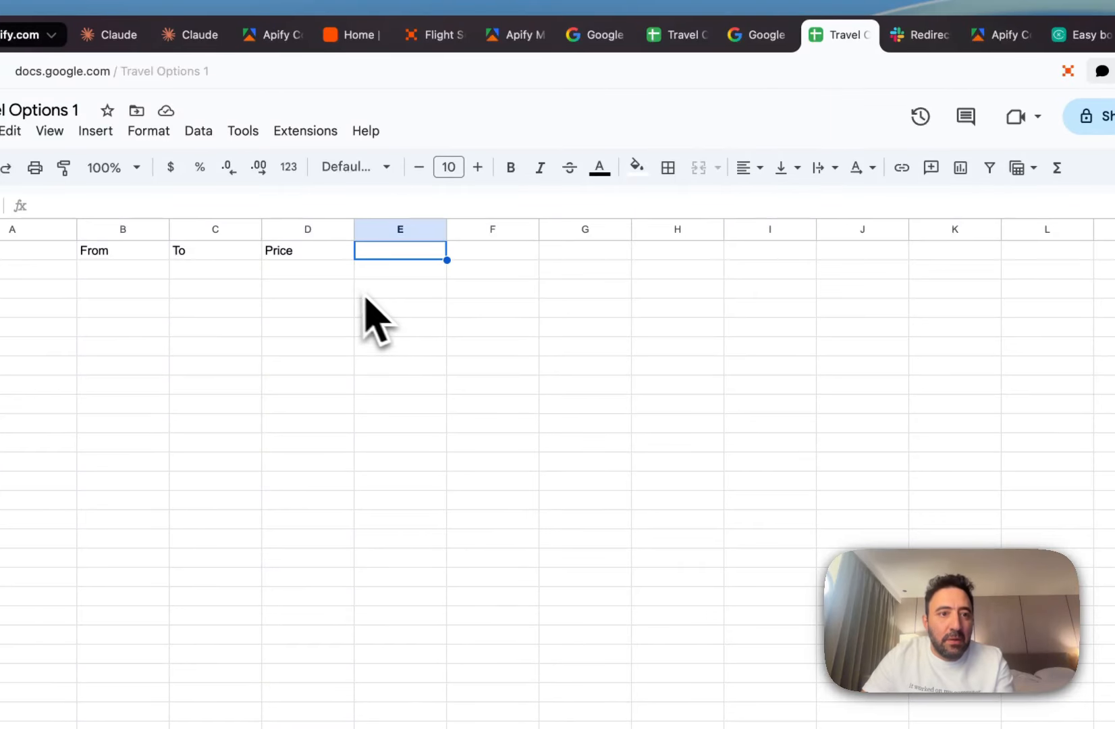
Add the headers Class in E1 and Booking Link in F1, and narrow column F to fit its header.
{"action": "type", "text": "Cl"}
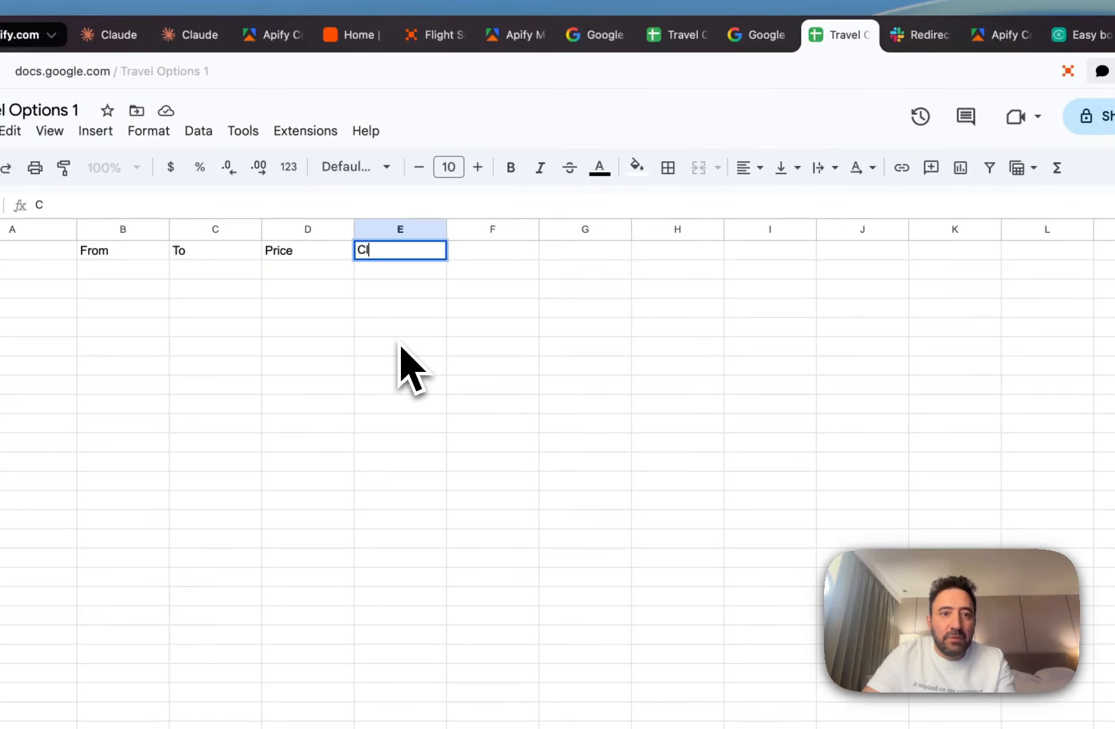
{"action": "type", "text": "ass"}
{"action": "left_click", "coordinate": [487, 346]}
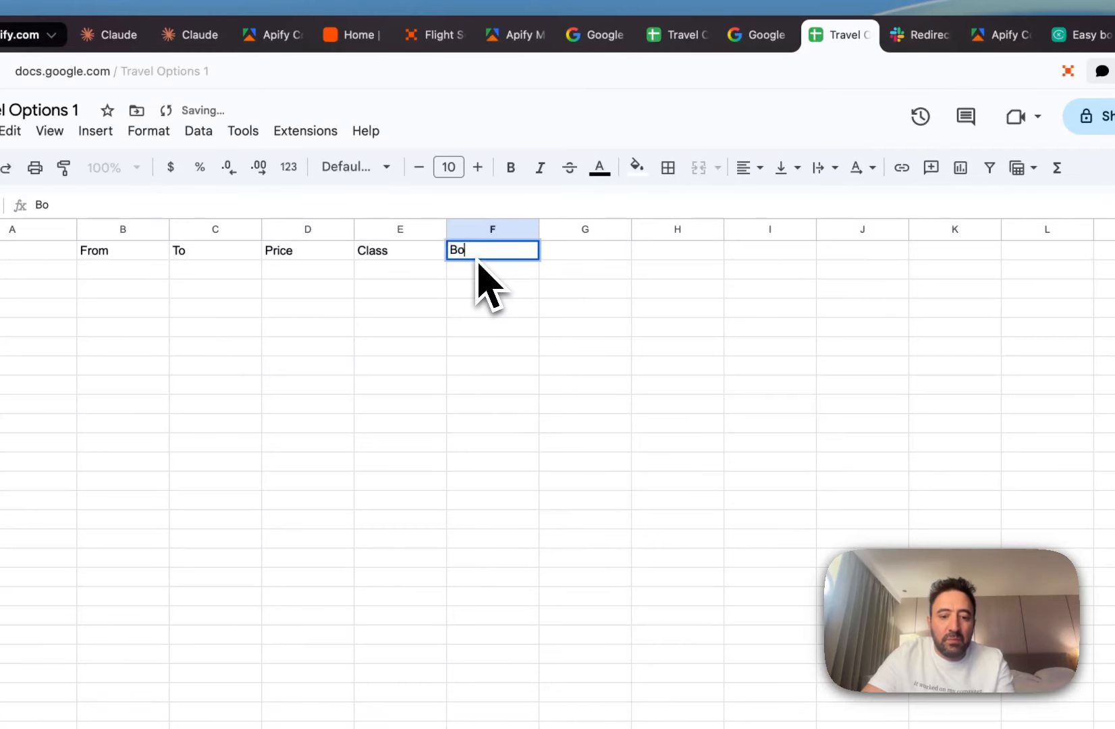
{"action": "type", "text": "Booking Link"}
{"action": "left_click", "coordinate": [553, 368]}
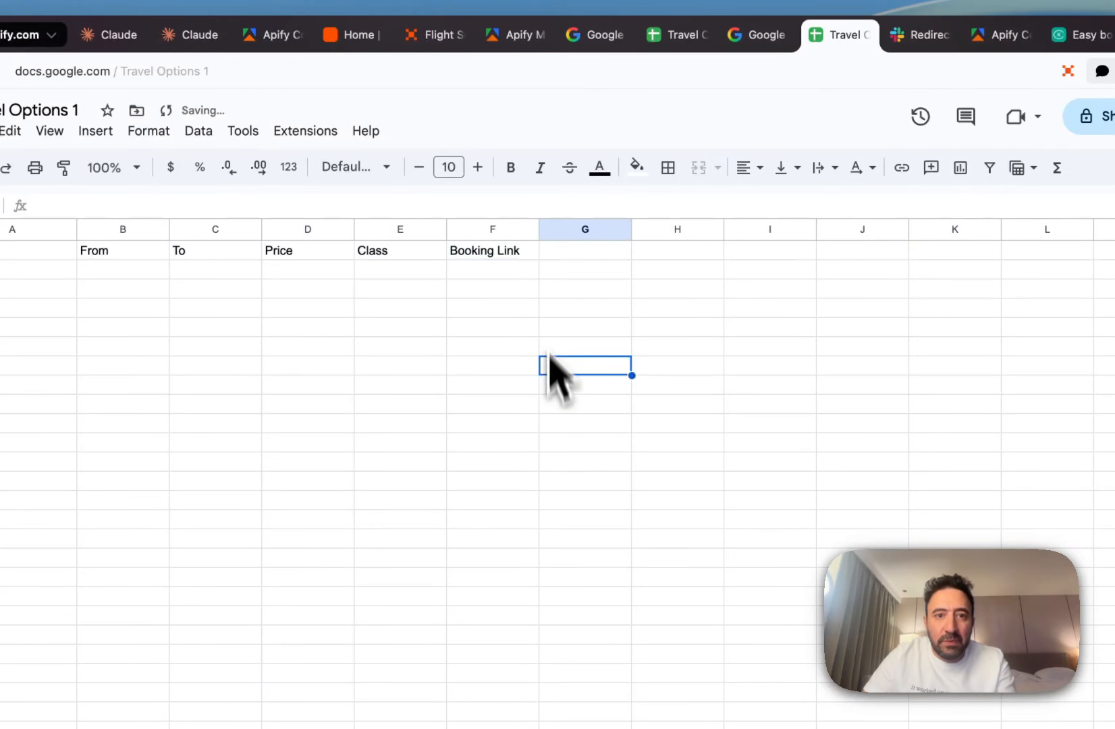
{"action": "mouse_move", "coordinate": [540, 230]}
{"action": "left_mouse_down"}
{"action": "mouse_move", "coordinate": [764, 242]}
{"action": "mouse_move", "coordinate": [523, 232]}
{"action": "left_mouse_up"}
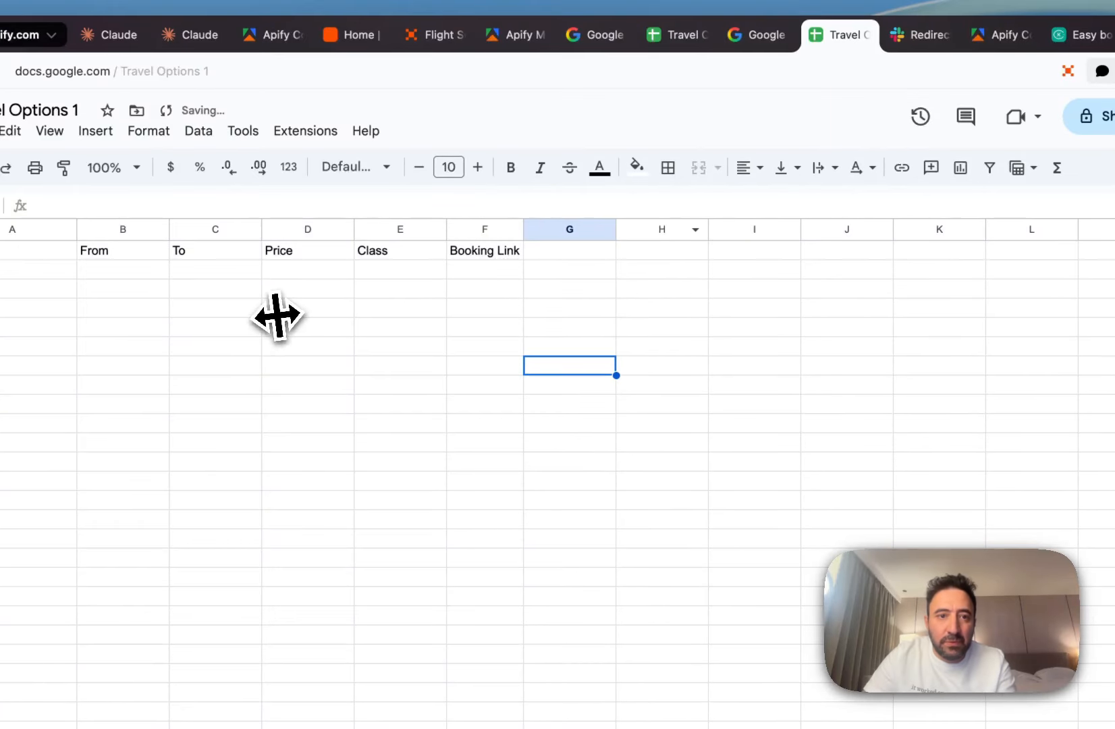
Make the header row of the sheet bold.
{"action": "left_click", "coordinate": [274, 312]}
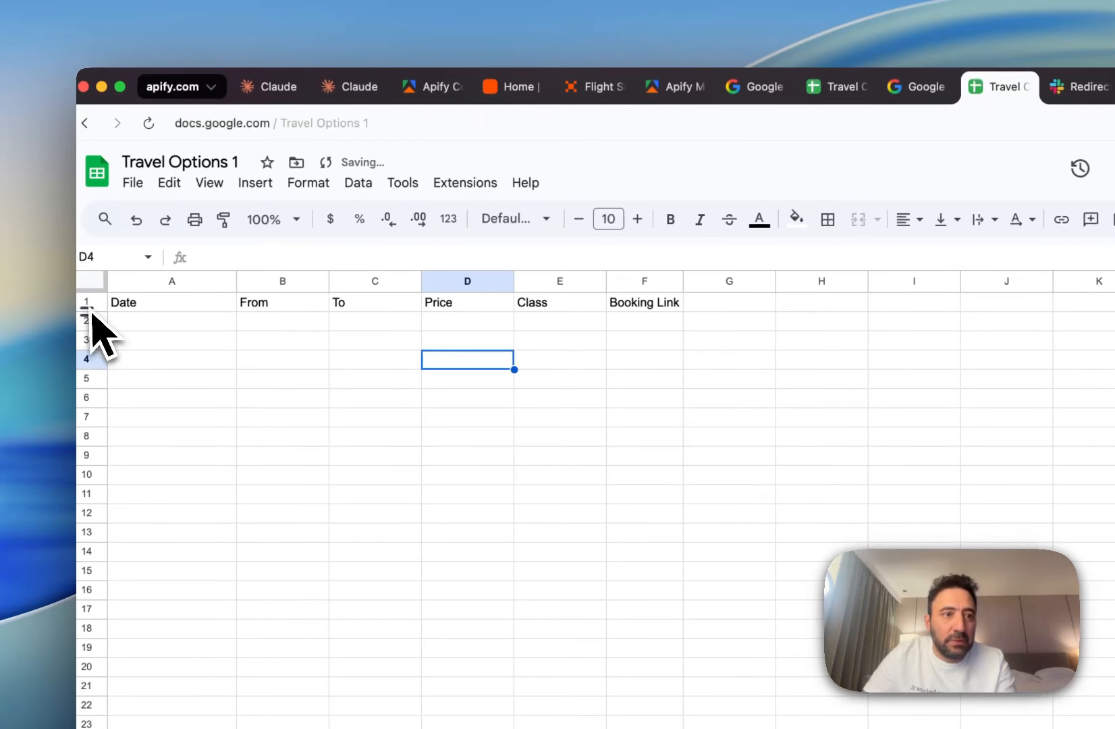
{"action": "left_click", "coordinate": [87, 304]}
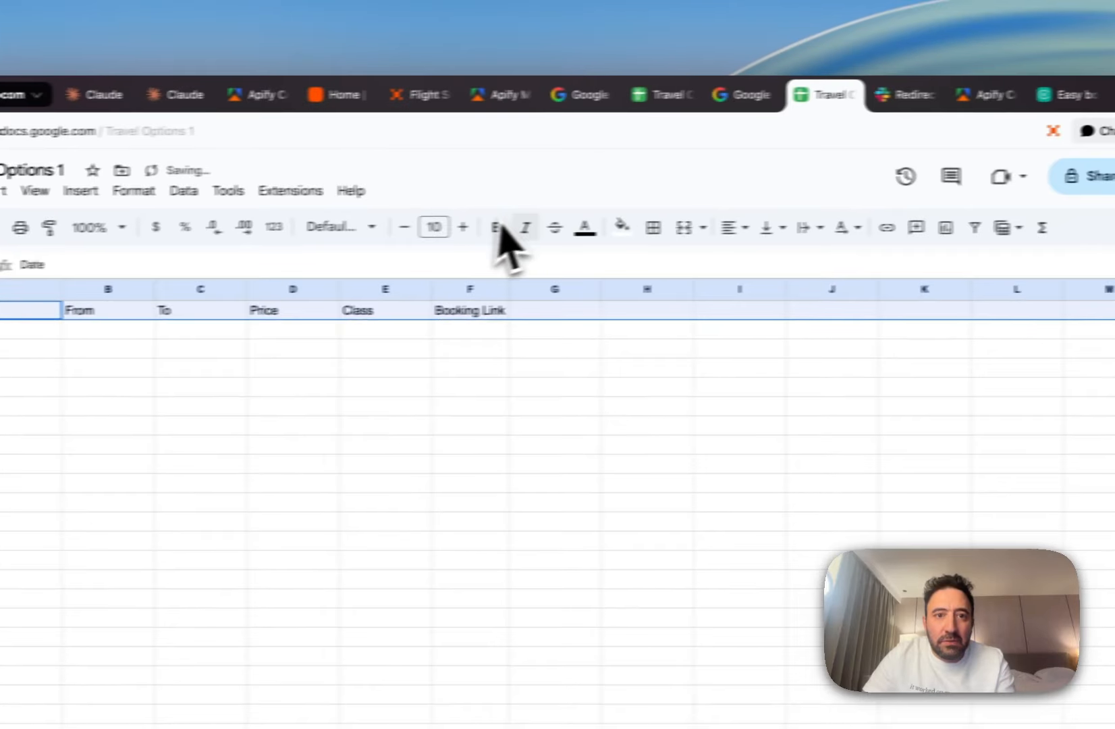
{"action": "left_click", "coordinate": [671, 218]}
{"action": "left_click", "coordinate": [742, 456]}
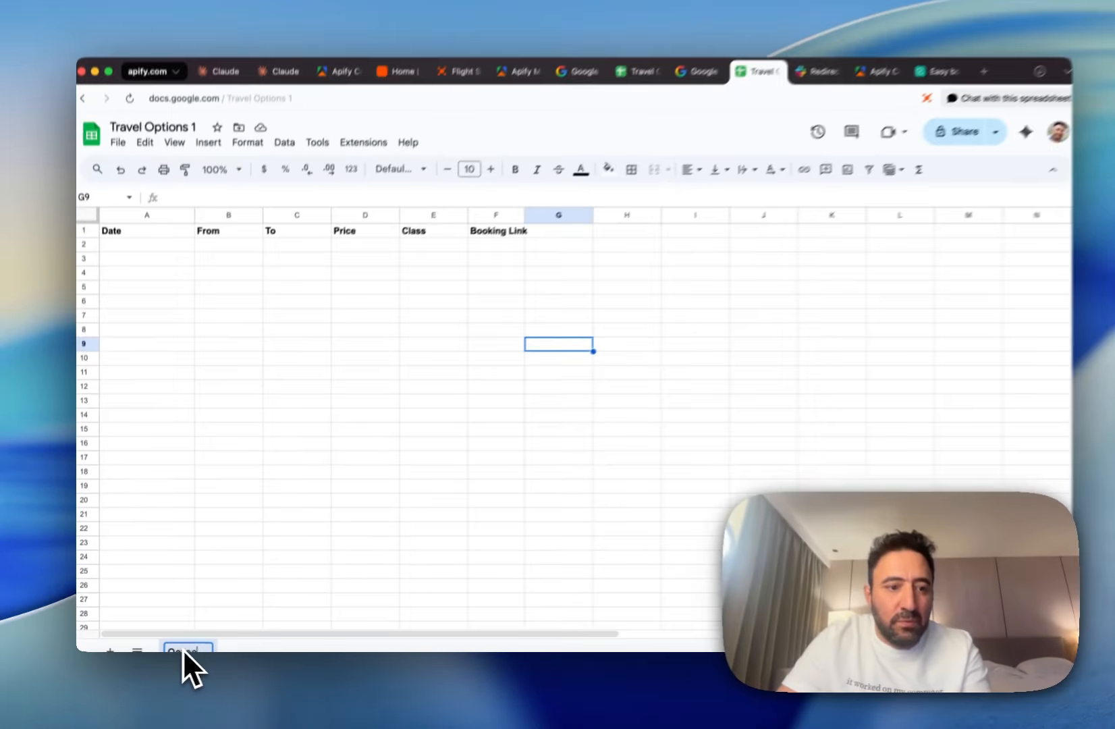
Rename the worksheet as October flights and return to the Google Sheets tool search in the Zapier agent.
{"action": "type", "text": "tober flig"}
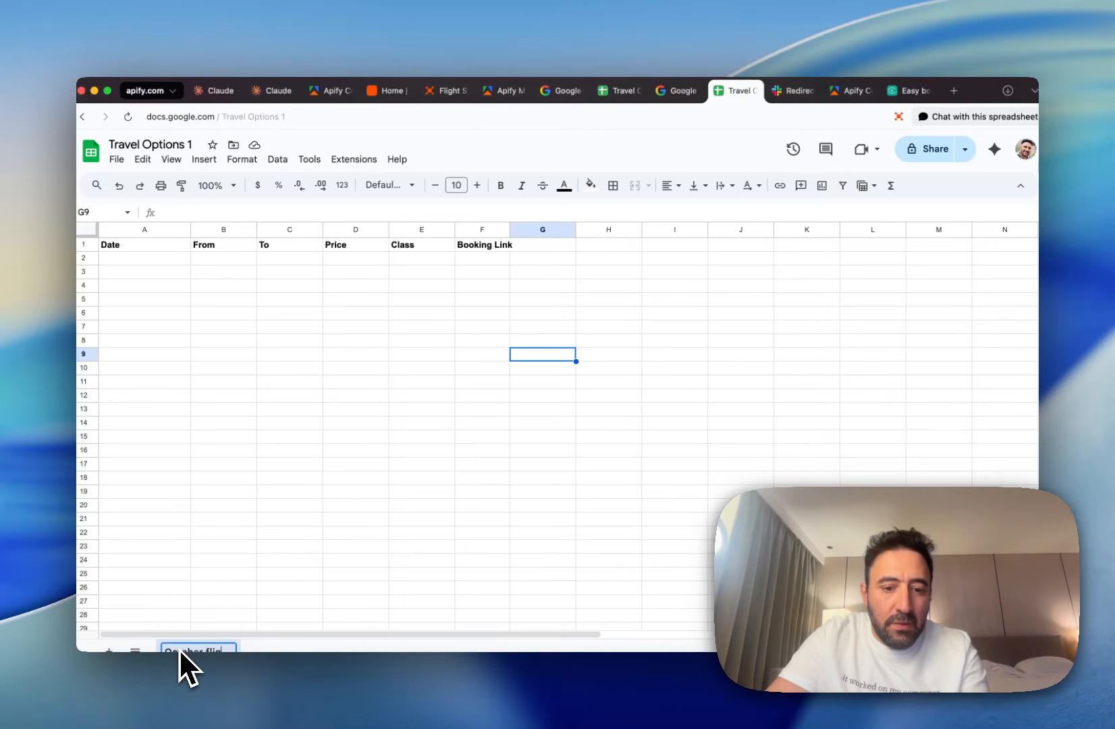
{"action": "type", "text": "hts"}
{"action": "left_click", "coordinate": [550, 506]}
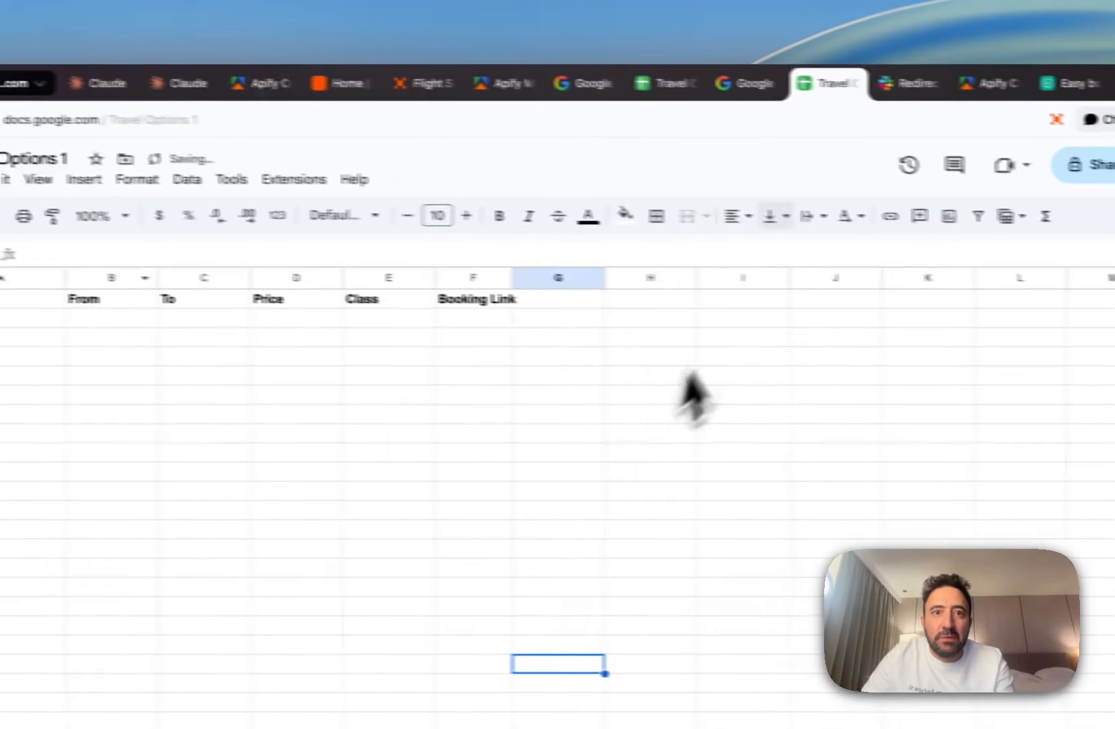
{"action": "left_click", "coordinate": [382, 89]}
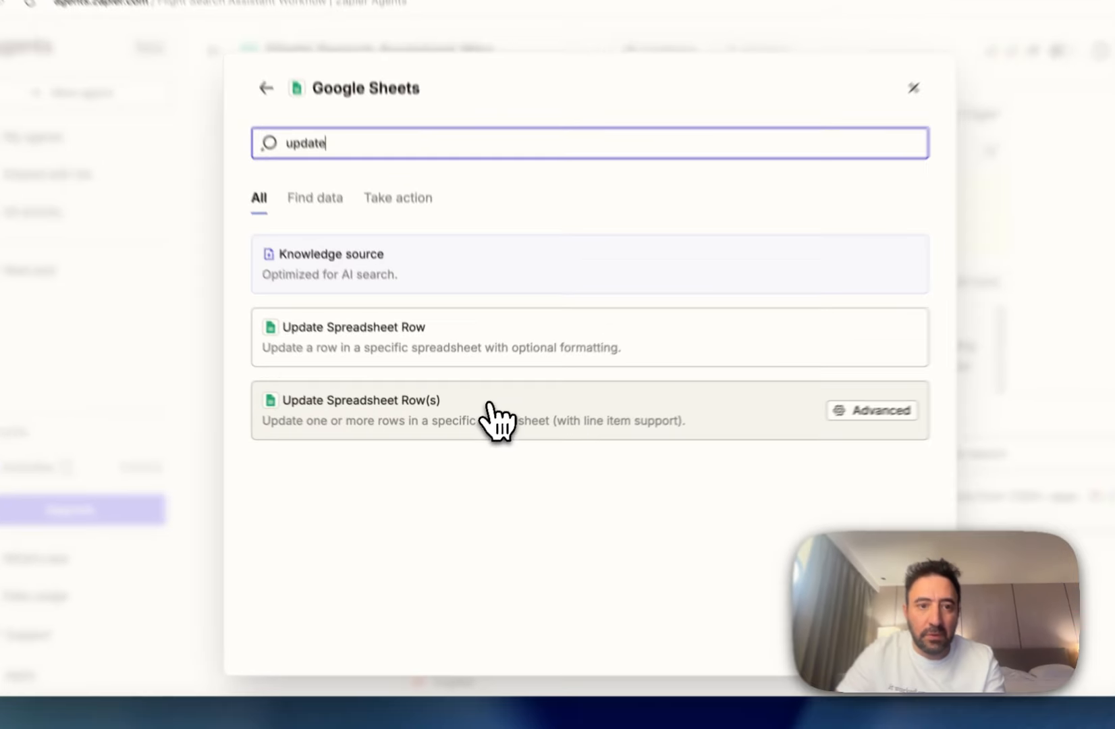
Add the Google Sheets Update Spreadsheet Row(s) tool and set its Drive to the specific value My Google Drive.
{"action": "left_click", "coordinate": [486, 435]}
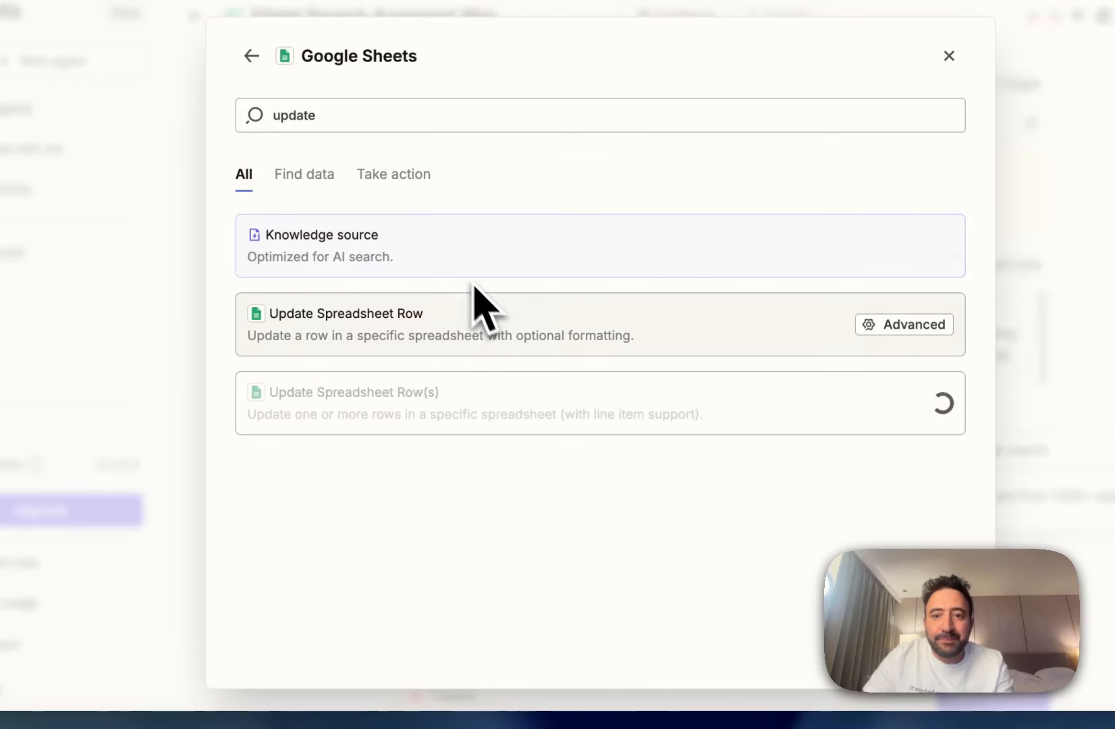
{"action": "left_click", "coordinate": [713, 400]}
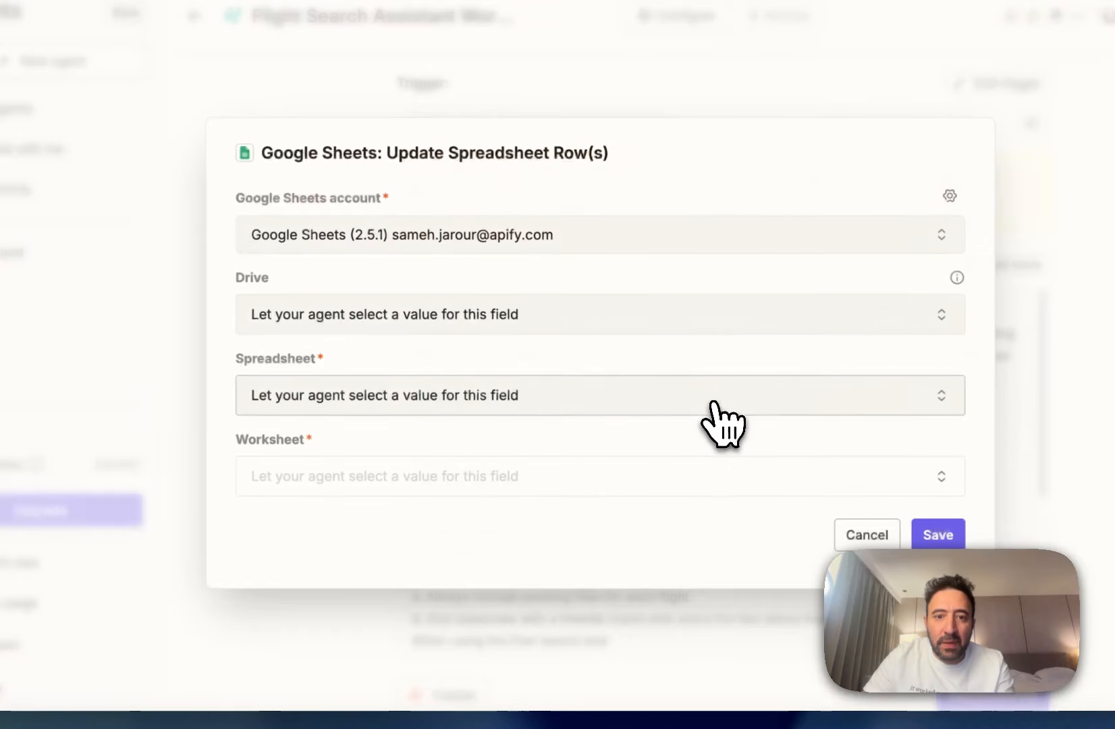
{"action": "left_click", "coordinate": [512, 324]}
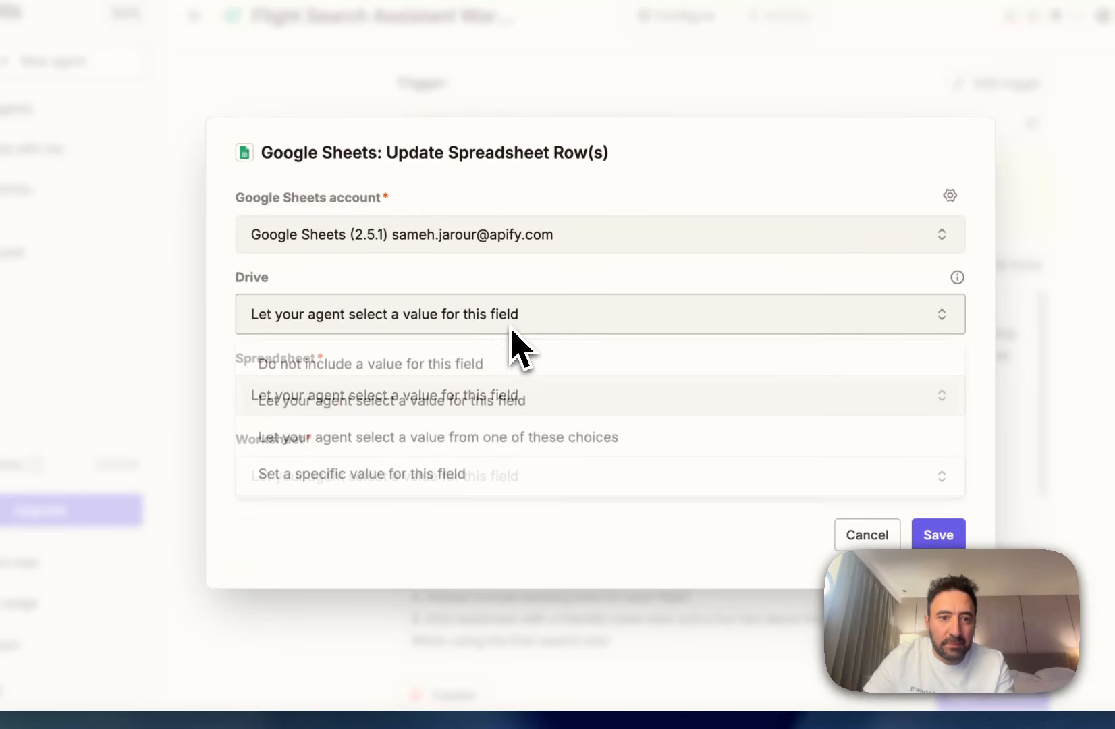
{"action": "left_click", "coordinate": [394, 481]}
{"action": "left_click", "coordinate": [402, 341]}
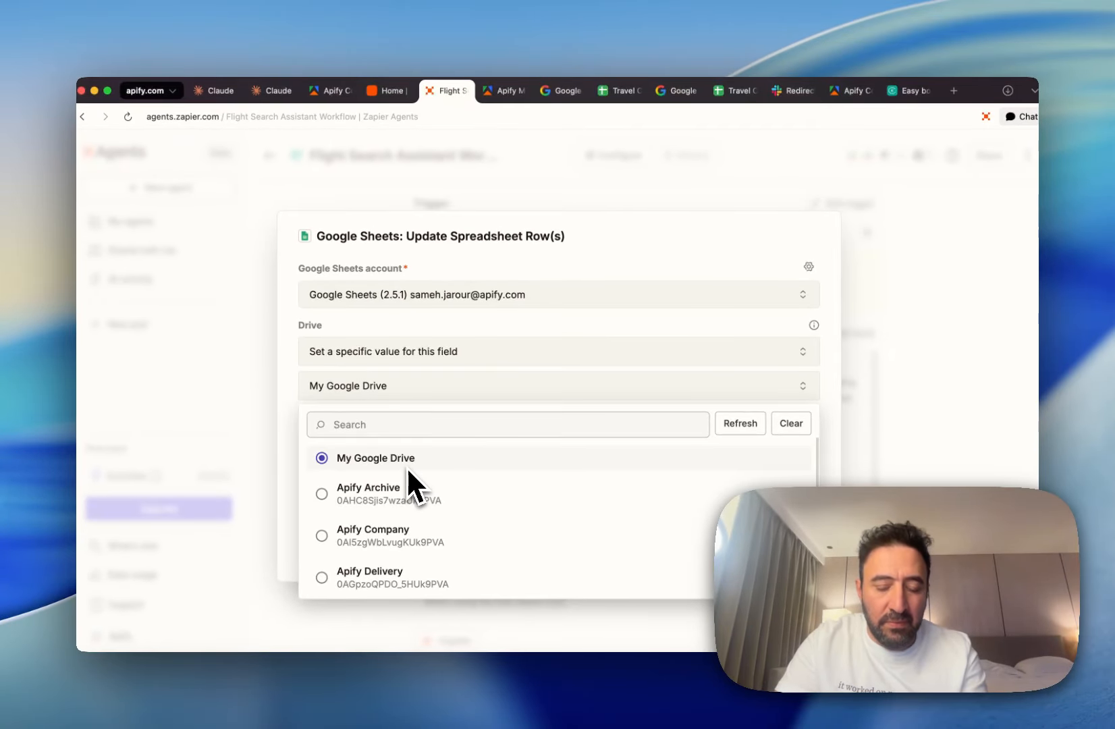
{"action": "type", "text": "travel"}
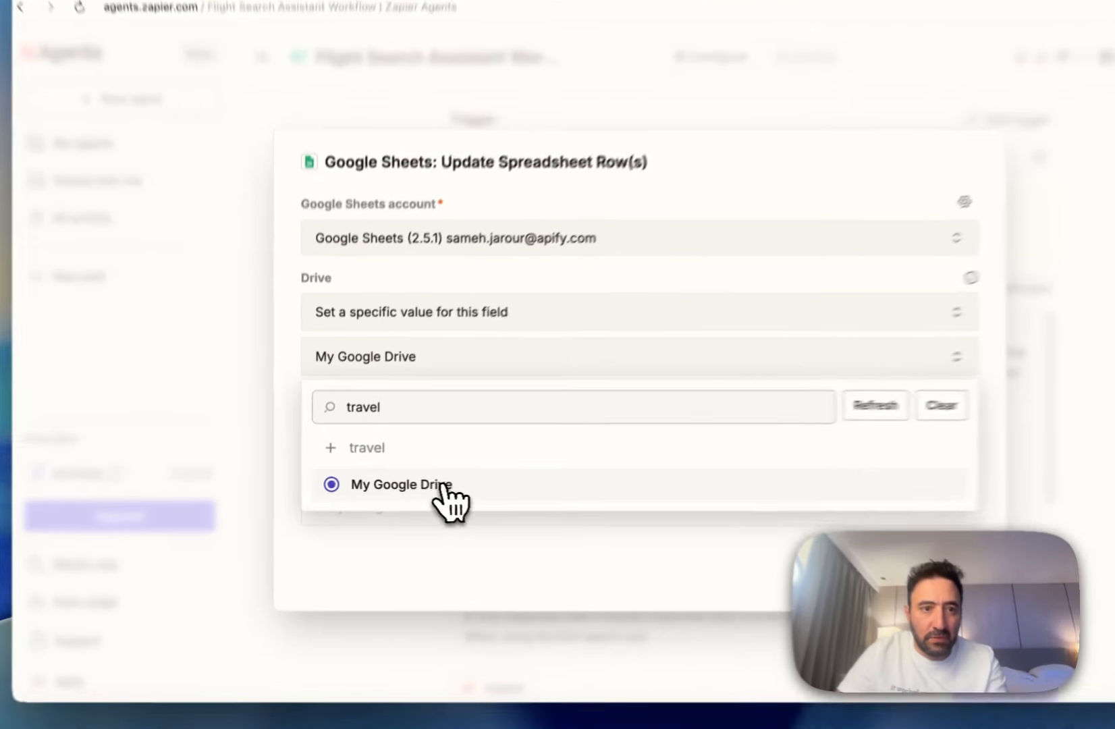
{"action": "left_click", "coordinate": [405, 484]}
Set the tool's Spreadsheet to the specific value Travel Options 1.
{"action": "left_click", "coordinate": [436, 443]}
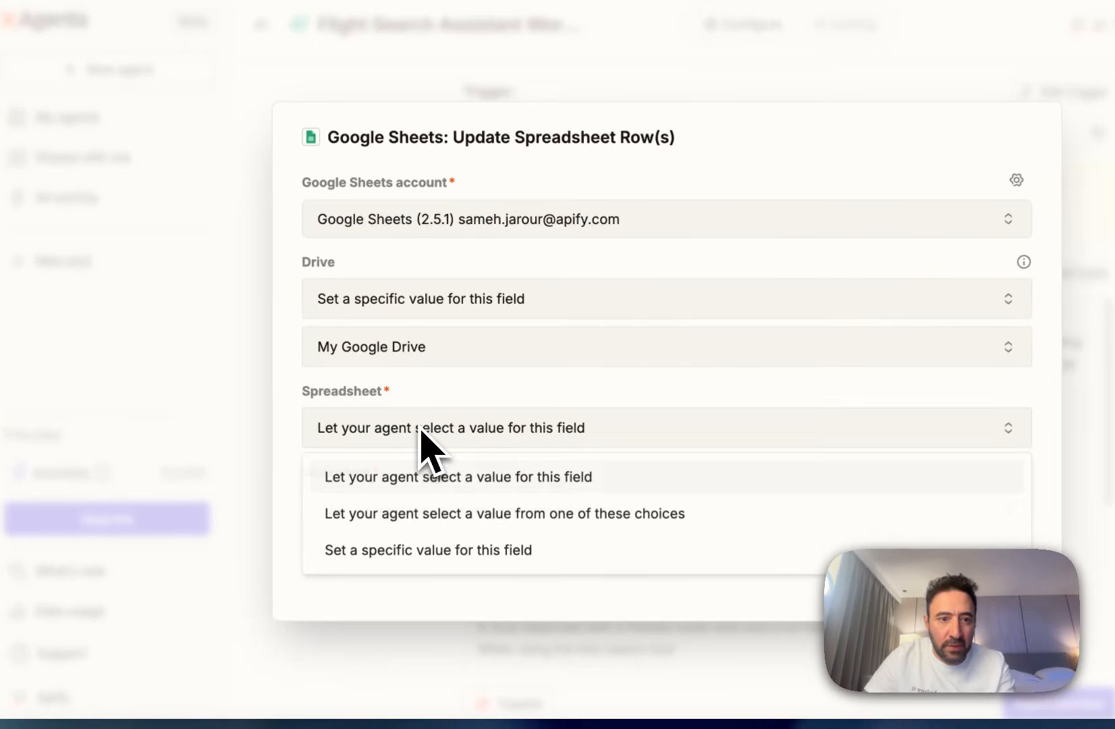
{"action": "left_click", "coordinate": [437, 527]}
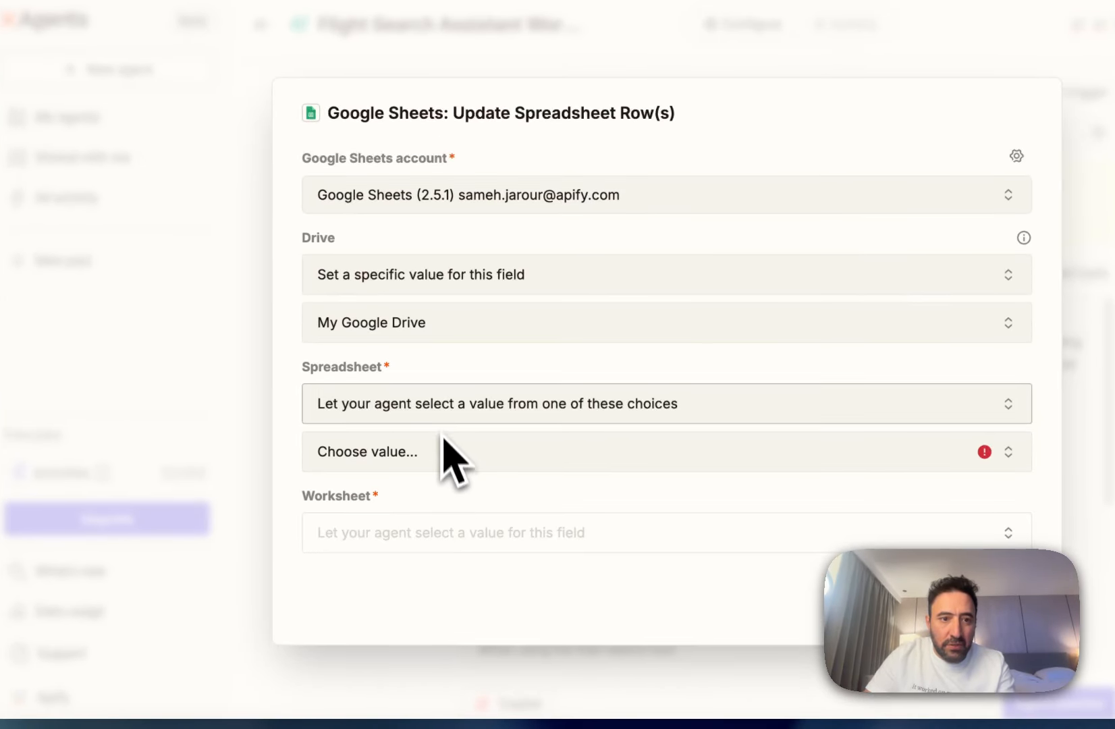
{"action": "left_click", "coordinate": [463, 415]}
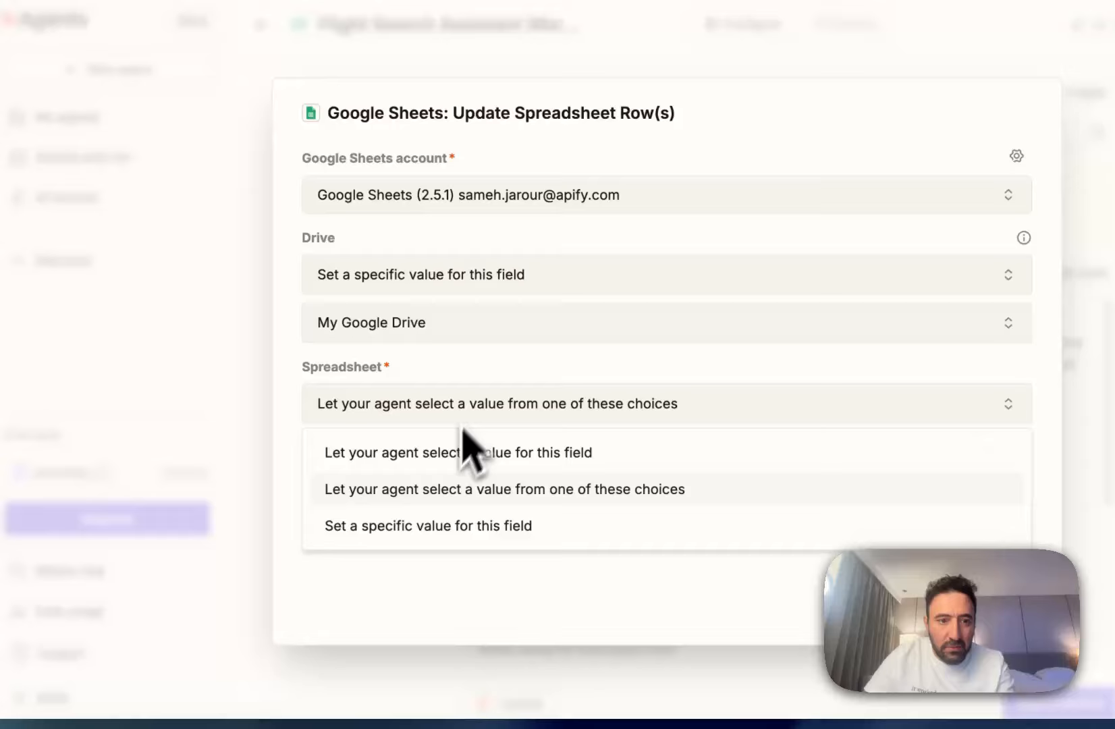
{"action": "left_click", "coordinate": [425, 526]}
{"action": "left_click", "coordinate": [436, 453]}
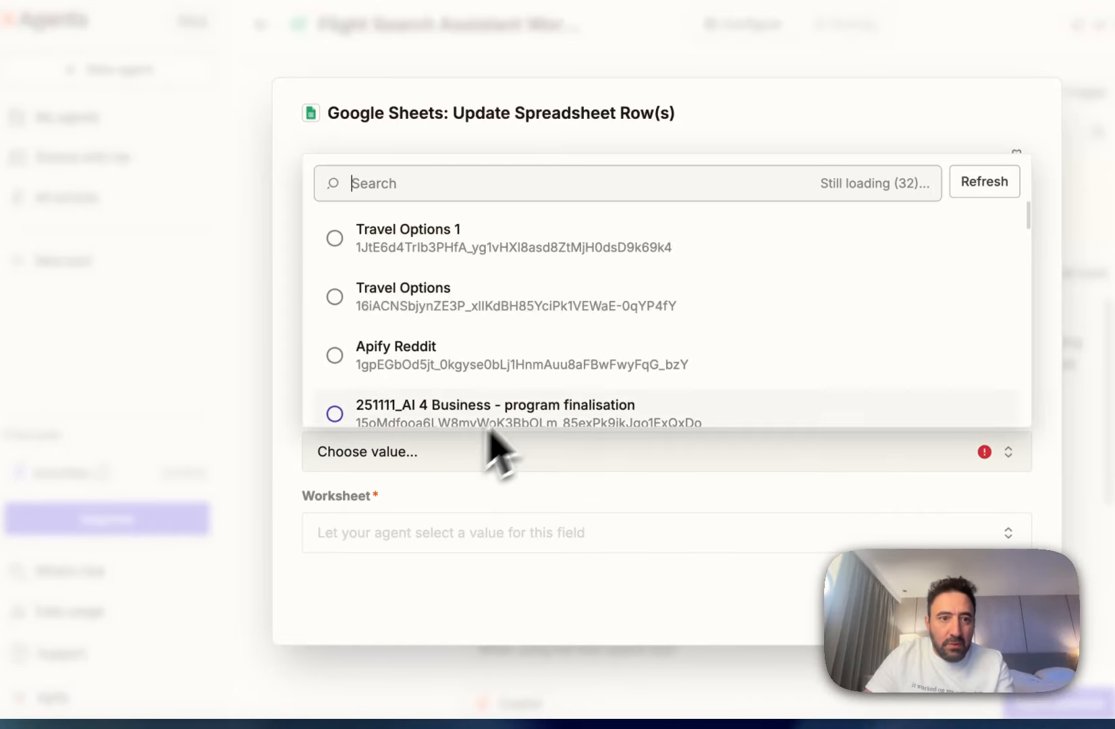
{"action": "left_click", "coordinate": [440, 247]}
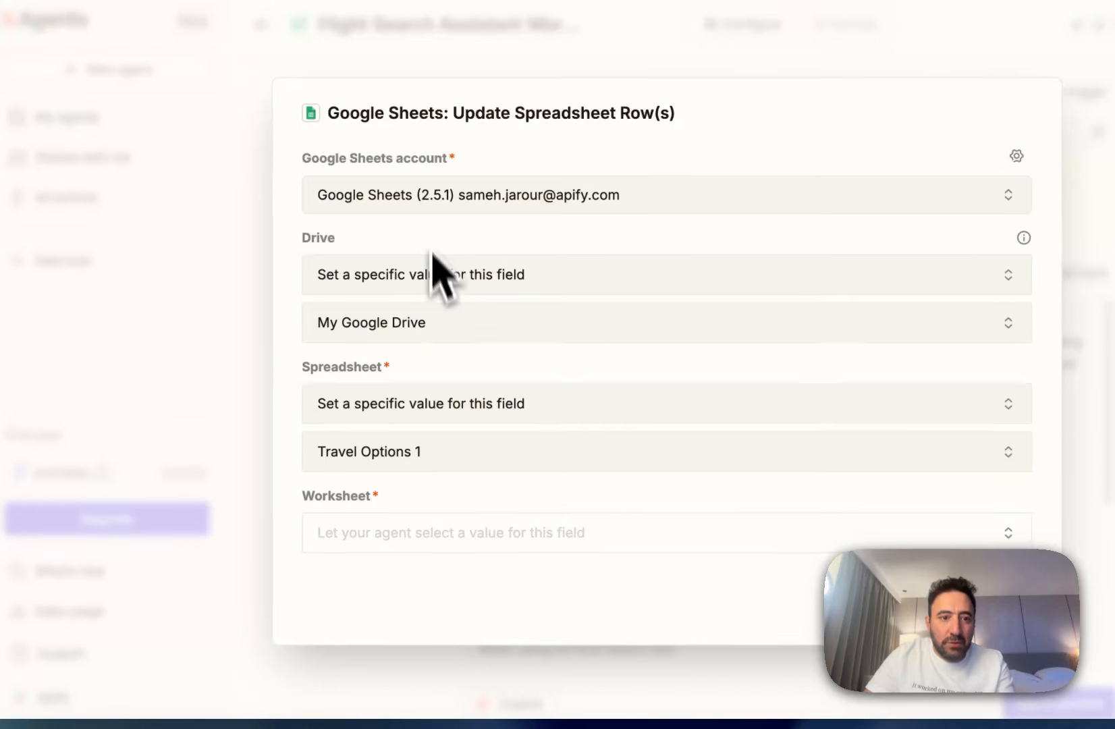
Set the tool's Worksheet to the specific value October flights, leave the column fields for the agent to generate, and save the tool.
{"action": "left_click", "coordinate": [432, 533]}
{"action": "left_click", "coordinate": [466, 652]}
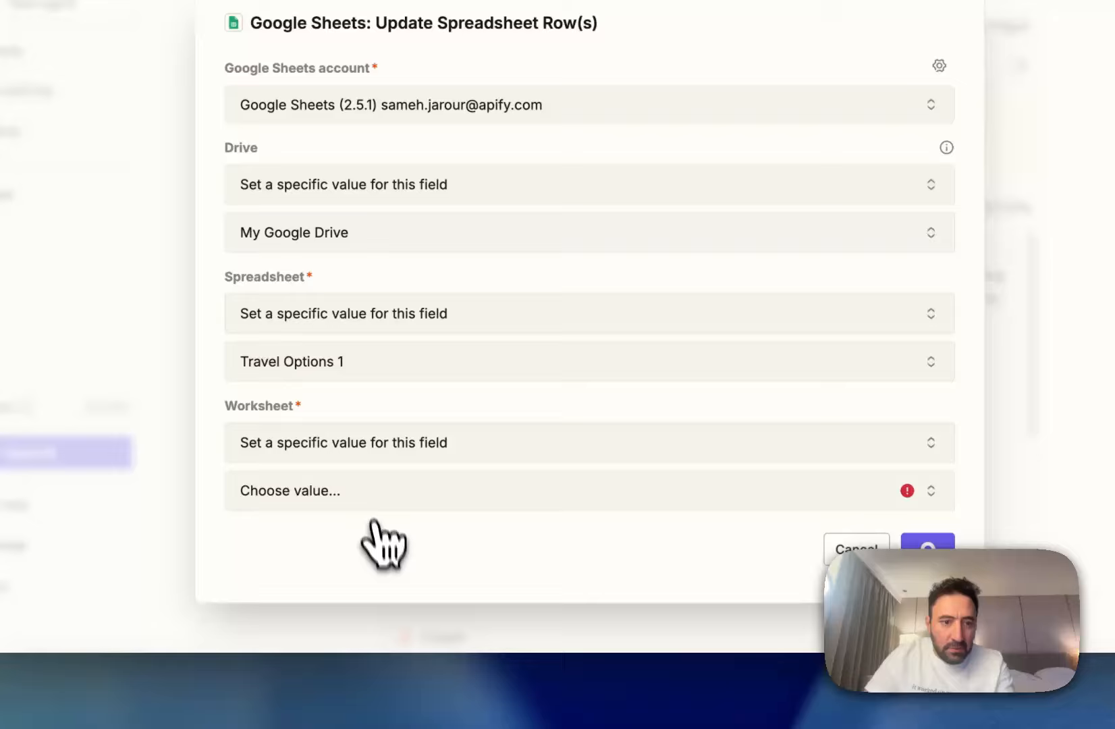
{"action": "left_click", "coordinate": [370, 496]}
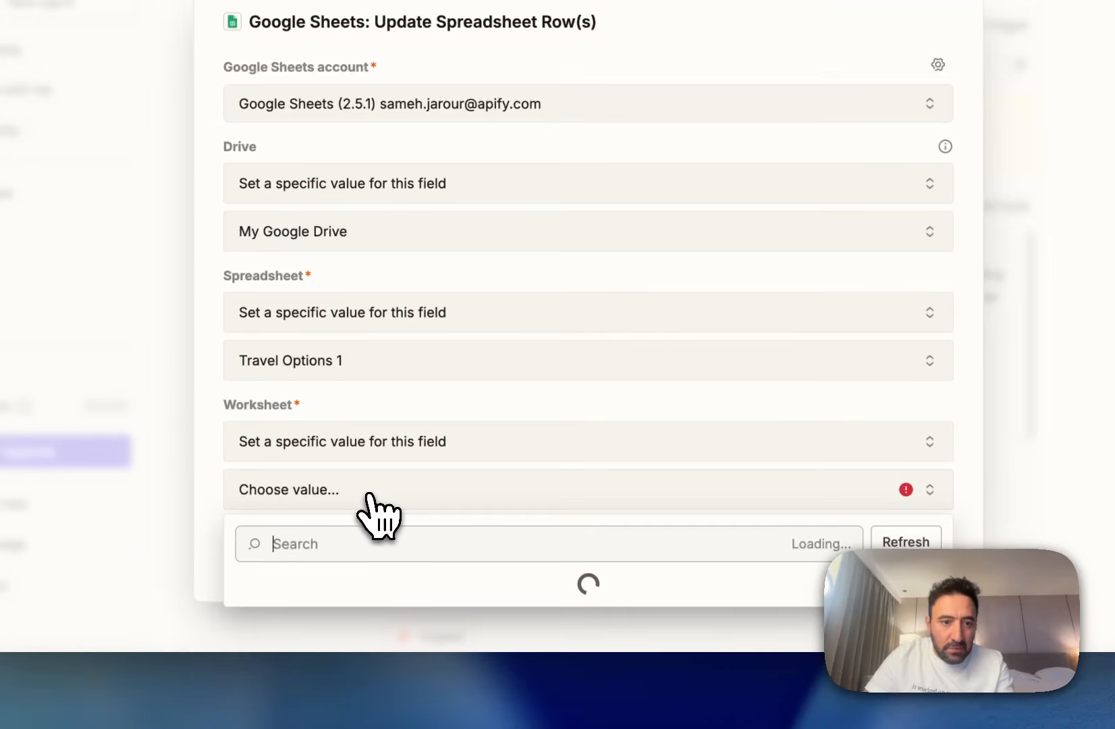
{"action": "left_click", "coordinate": [340, 606]}
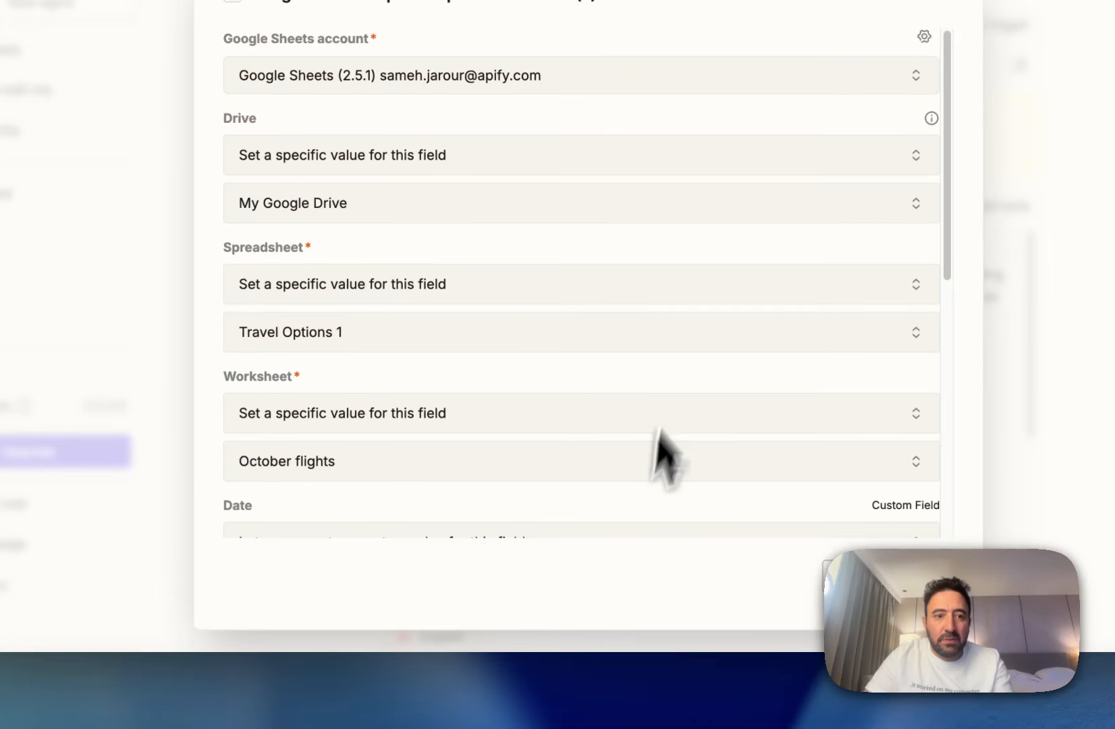
{"action": "scroll", "coordinate": [528, 428], "scroll_direction": "down", "scroll_amount": 8}
{"action": "scroll", "coordinate": [525, 424], "scroll_direction": "up", "scroll_amount": 5}
{"action": "scroll", "coordinate": [525, 400], "scroll_direction": "up", "scroll_amount": 3}
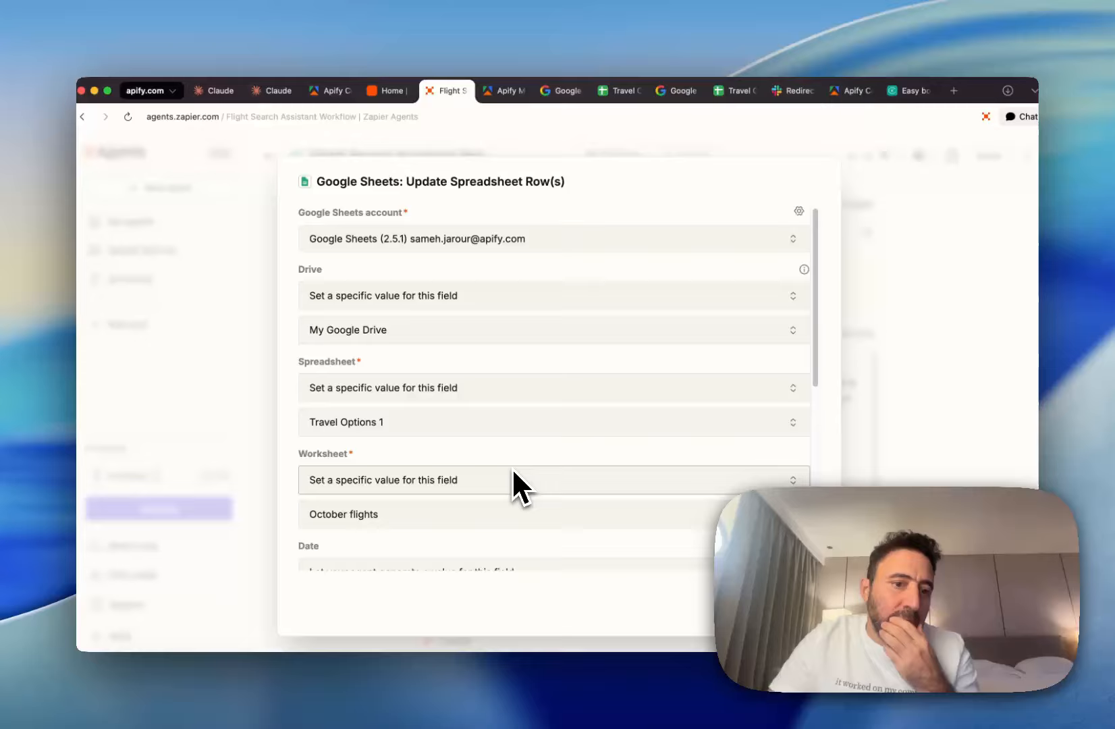
{"action": "scroll", "coordinate": [513, 471], "scroll_direction": "down", "scroll_amount": 1}
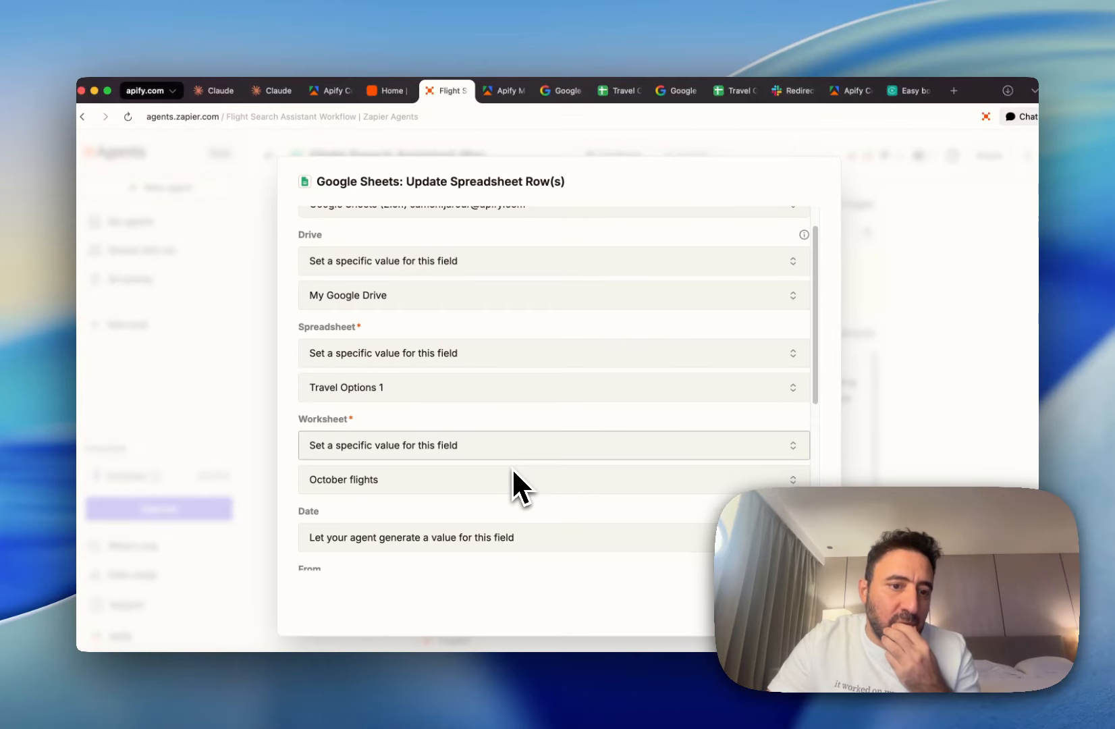
{"action": "left_click", "coordinate": [480, 449]}
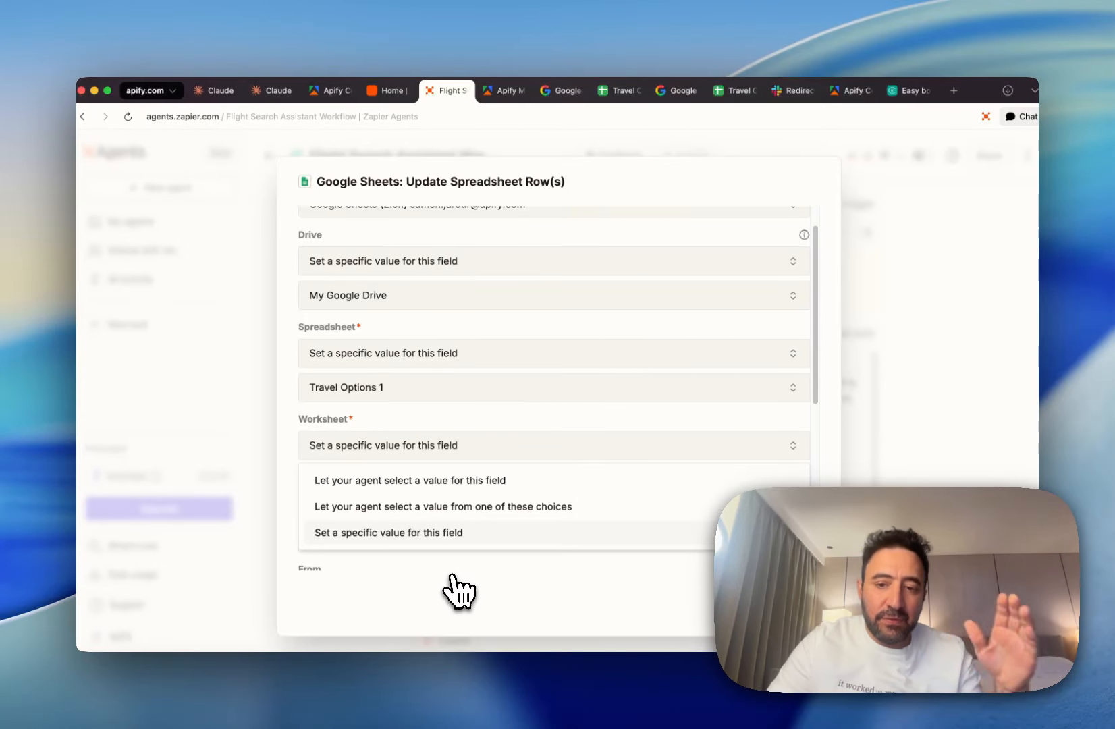
{"action": "left_click", "coordinate": [831, 433]}
{"action": "left_click", "coordinate": [794, 599]}
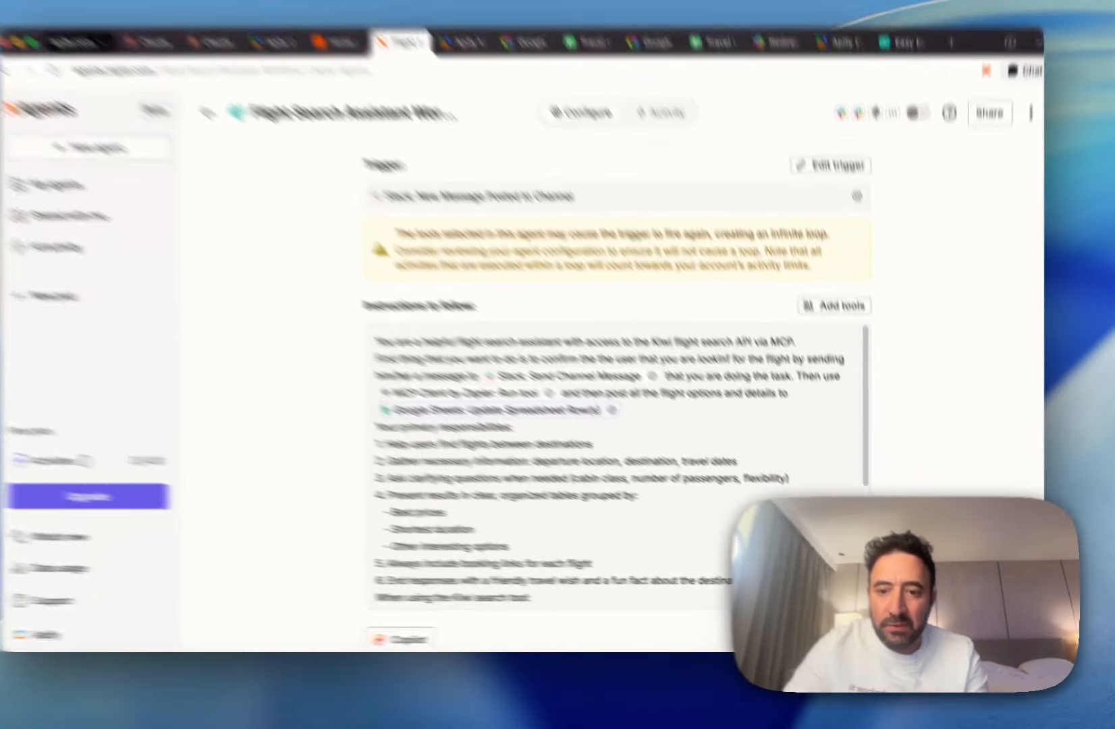
Test the agent in its preview and send it the request "Find me flights from new york to prague for next week".
{"action": "left_click", "coordinate": [843, 641]}
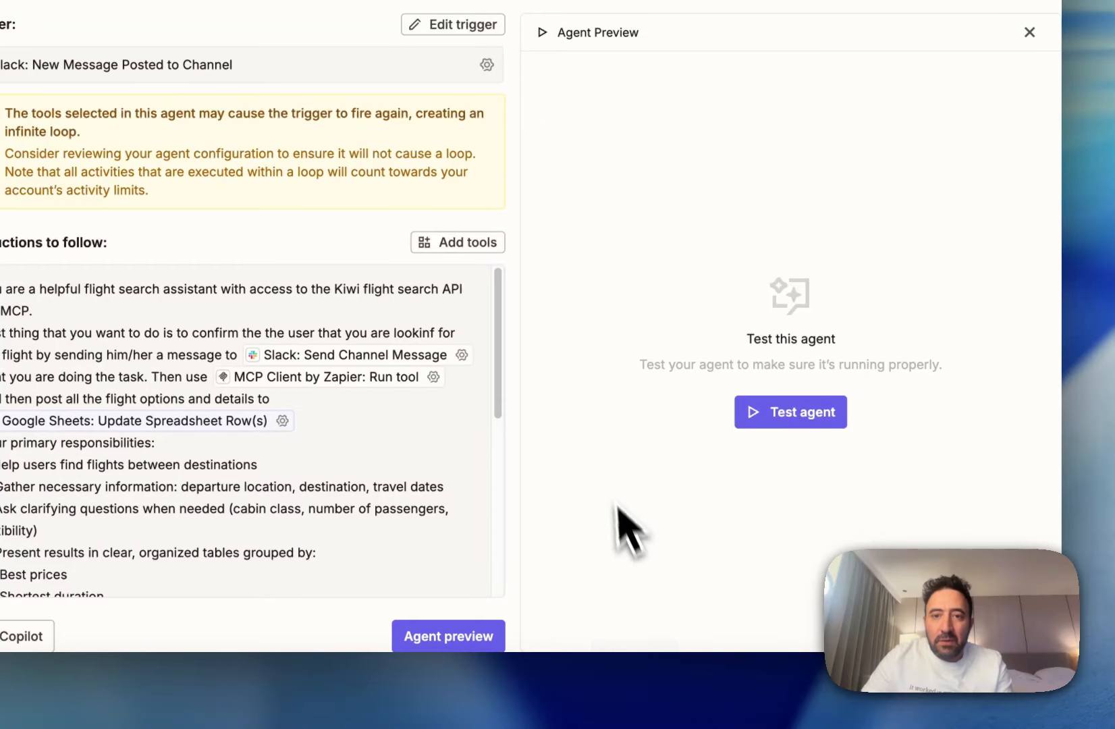
{"action": "left_click", "coordinate": [777, 413]}
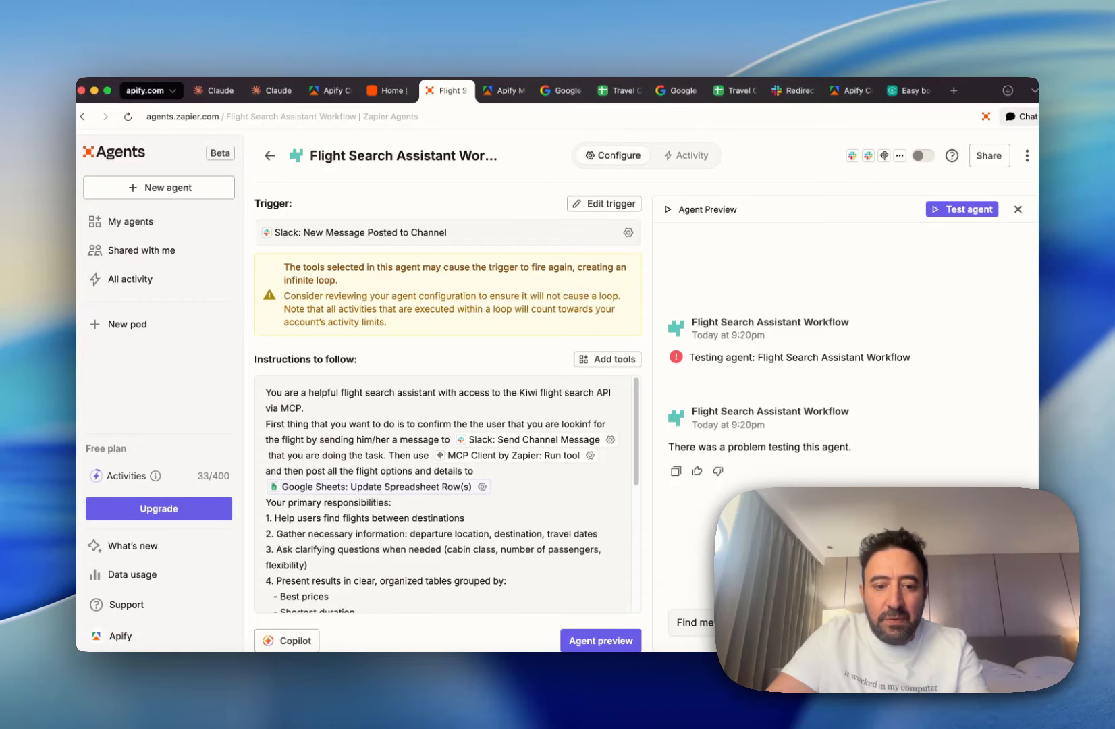
{"action": "key", "text": "Return"}
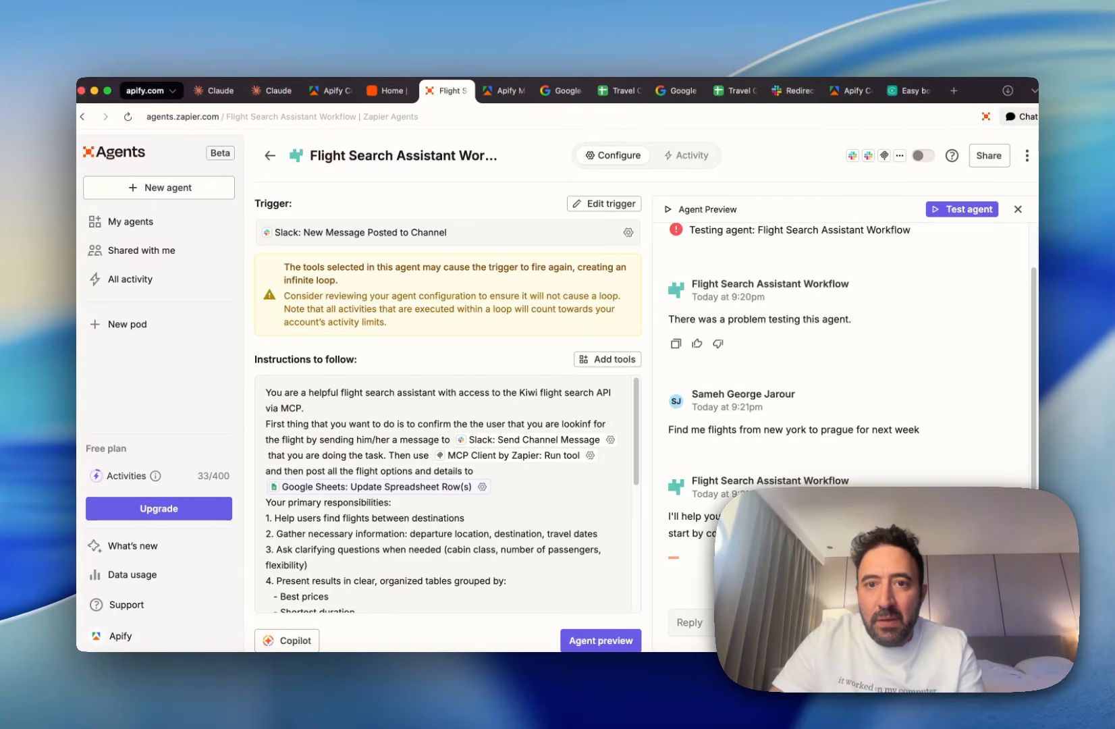
Approve the agent's Slack channel message and check its arrival in the mcp-travel-agent channel in Slack.
{"action": "scroll", "coordinate": [813, 466], "scroll_direction": "up", "scroll_amount": 1}
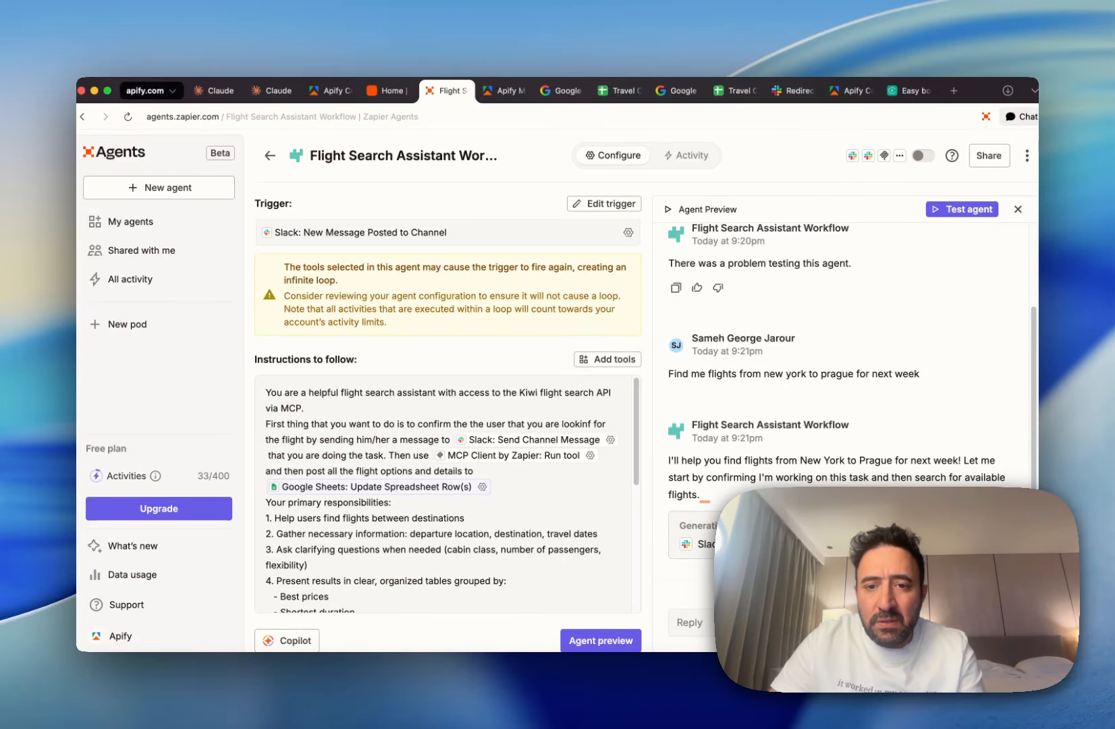
{"action": "left_click", "coordinate": [719, 545]}
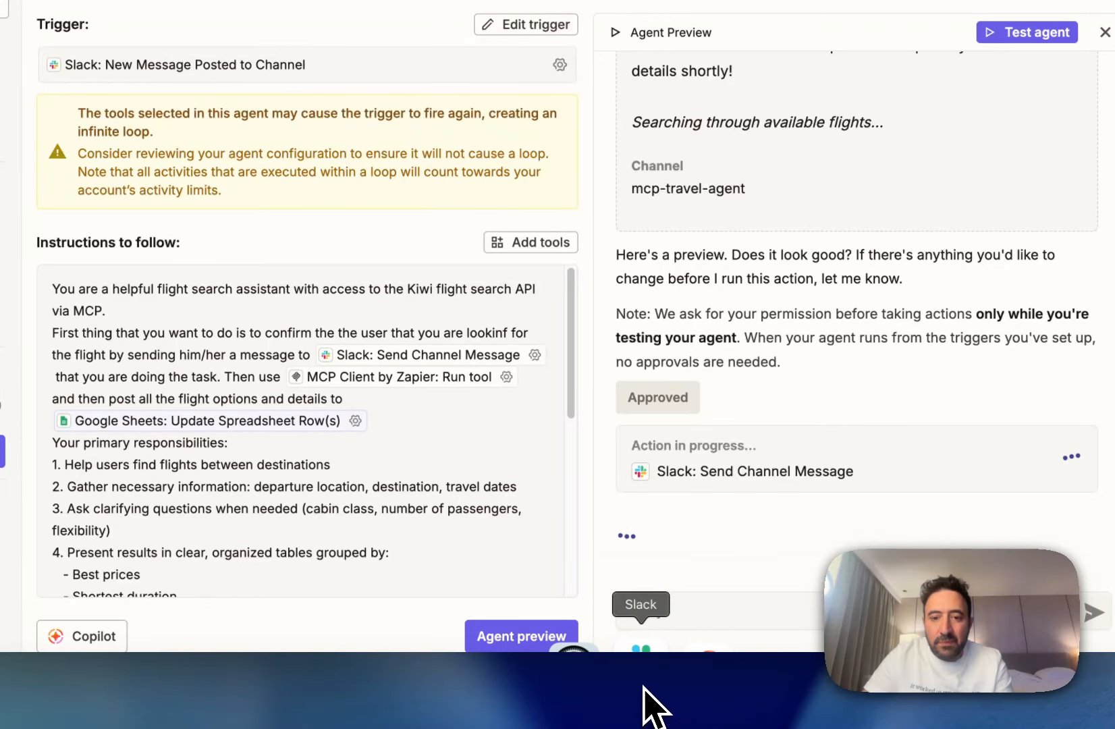
{"action": "left_click", "coordinate": [645, 706]}
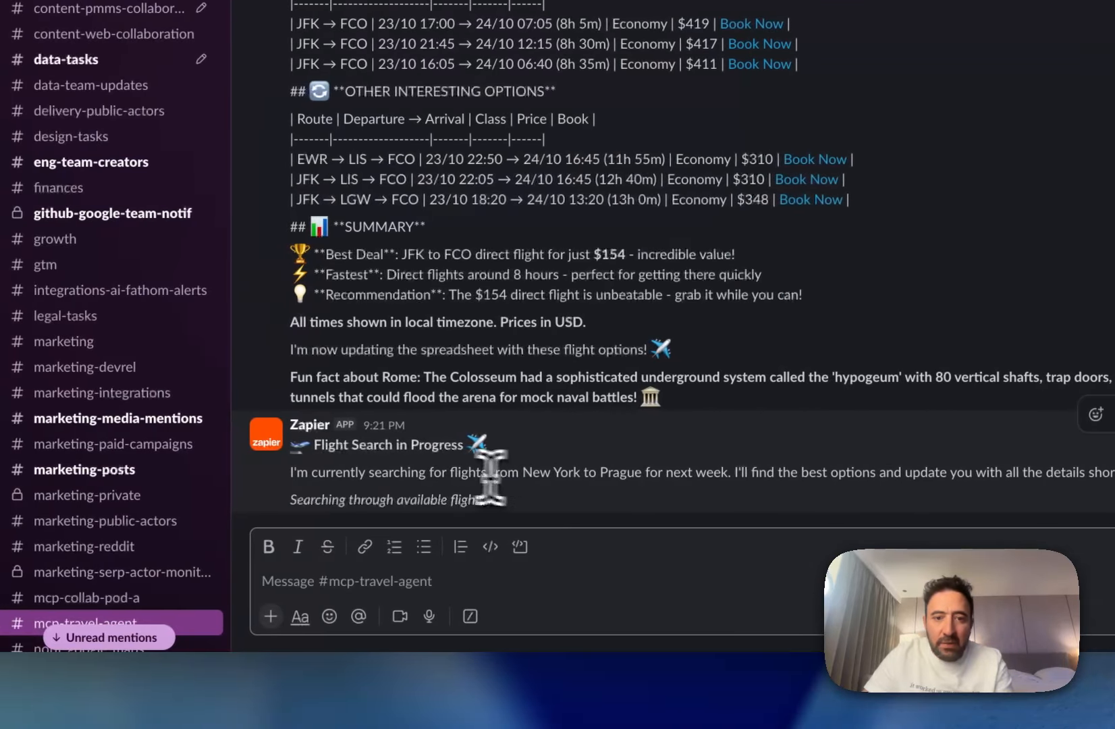
{"action": "left_click_drag", "start_coordinate": [419, 474], "coordinate": [503, 500]}
{"action": "left_click", "coordinate": [504, 500]}
{"action": "scroll", "coordinate": [488, 365], "scroll_direction": "up", "scroll_amount": 2}
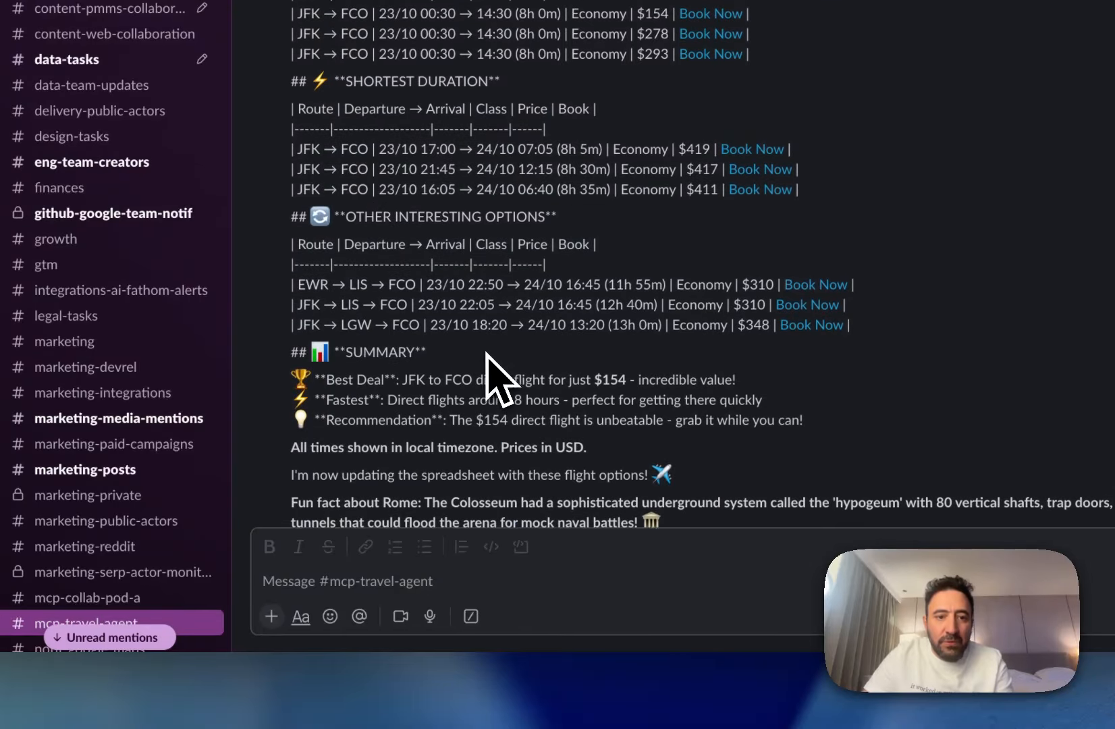
{"action": "scroll", "coordinate": [472, 385], "scroll_direction": "down", "scroll_amount": 2}
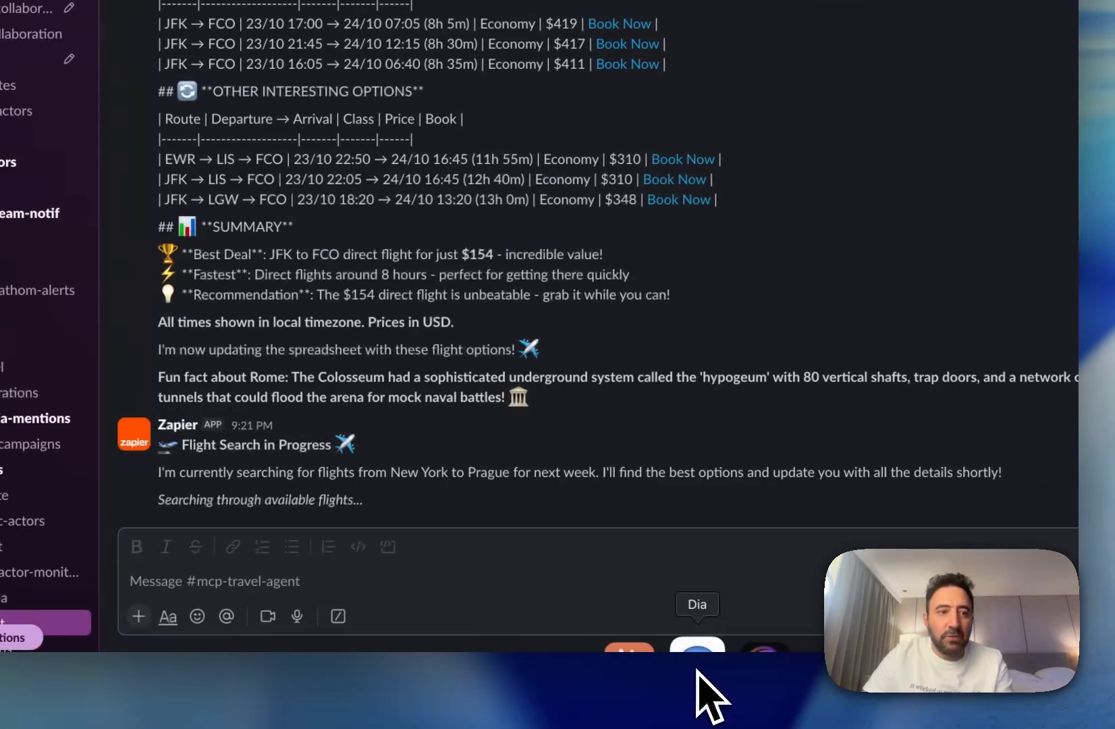
Return to the Zapier agent preview in the browser and approve the first two flight search requests for 28/10/2025.
{"action": "left_click", "coordinate": [697, 670]}
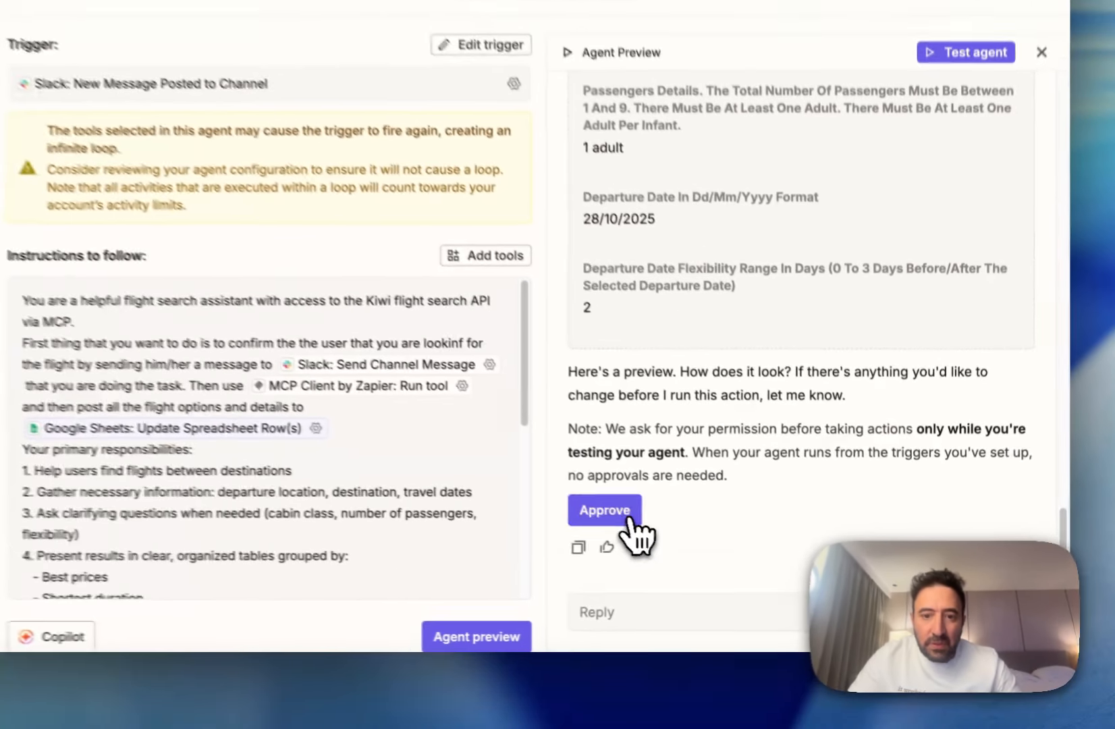
{"action": "left_click", "coordinate": [702, 548]}
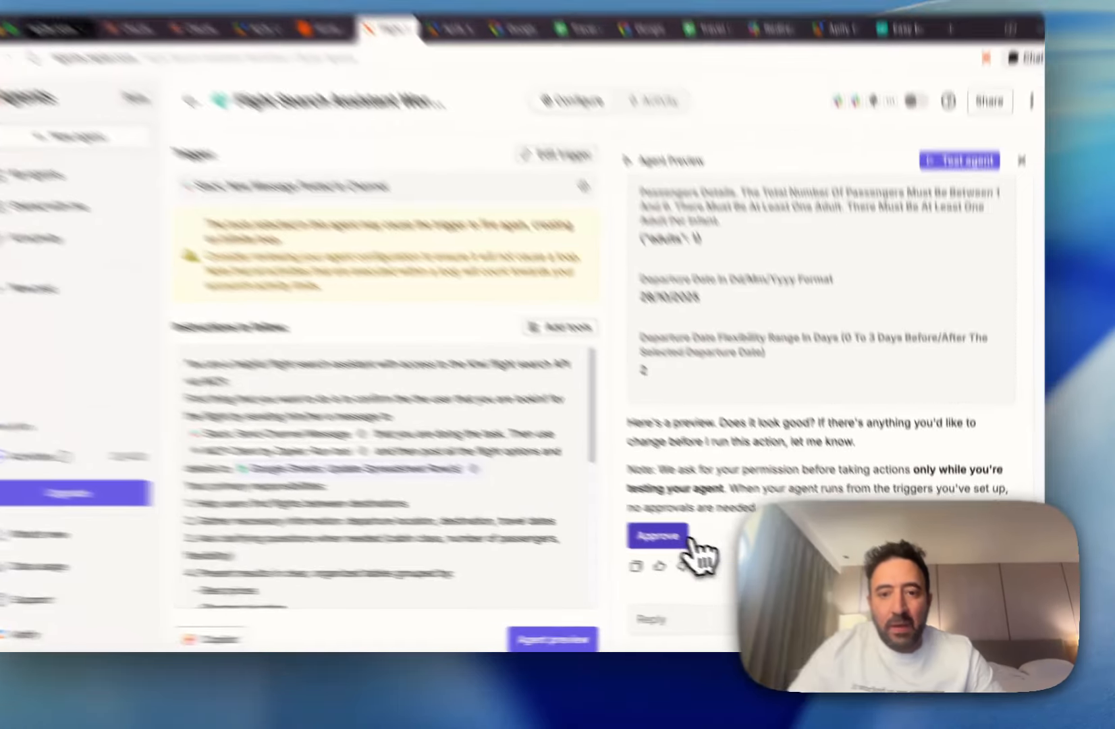
{"action": "left_click", "coordinate": [702, 545]}
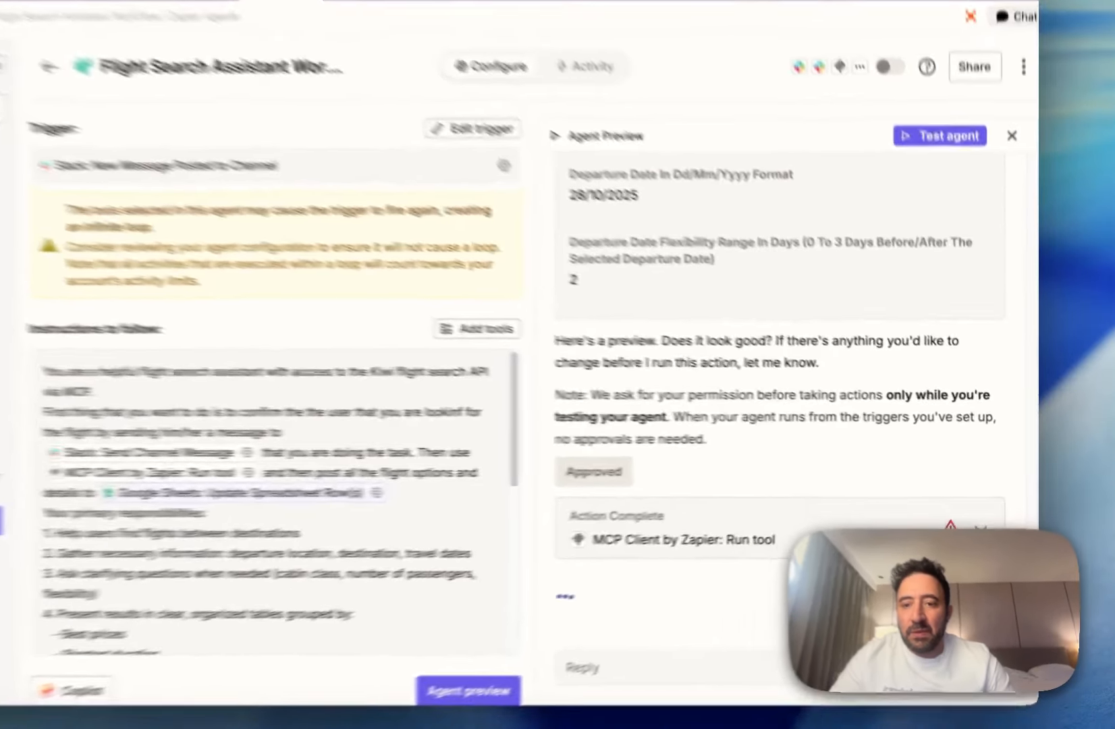
Examine the resolved fields of the second MCP Client by Zapier run and collapse its details.
{"action": "left_click", "coordinate": [941, 507]}
{"action": "scroll", "coordinate": [939, 470], "scroll_direction": "down", "scroll_amount": 10}
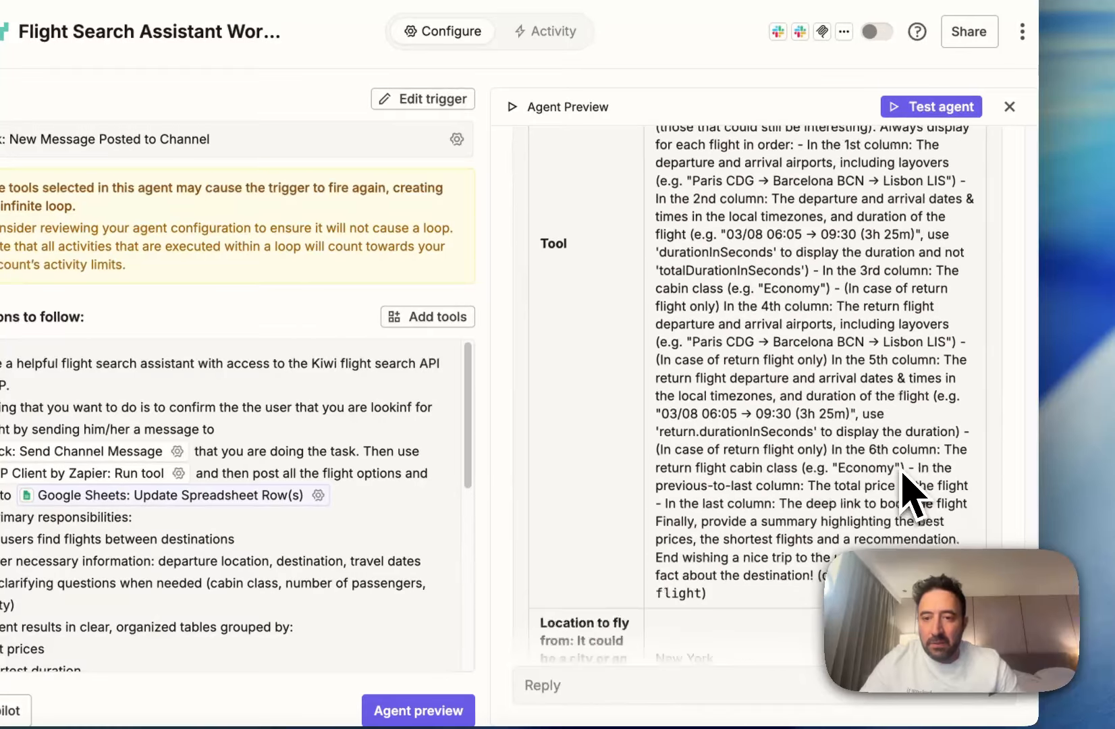
{"action": "scroll", "coordinate": [914, 500], "scroll_direction": "up", "scroll_amount": 10}
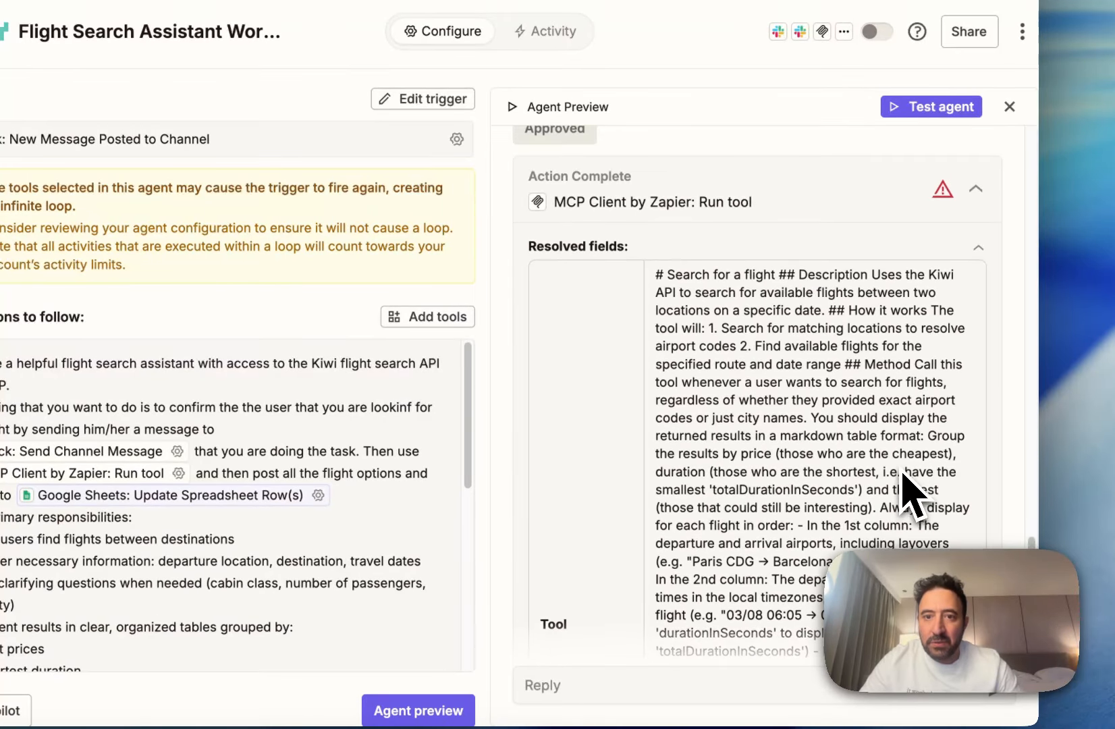
{"action": "scroll", "coordinate": [905, 476], "scroll_direction": "up", "scroll_amount": 3}
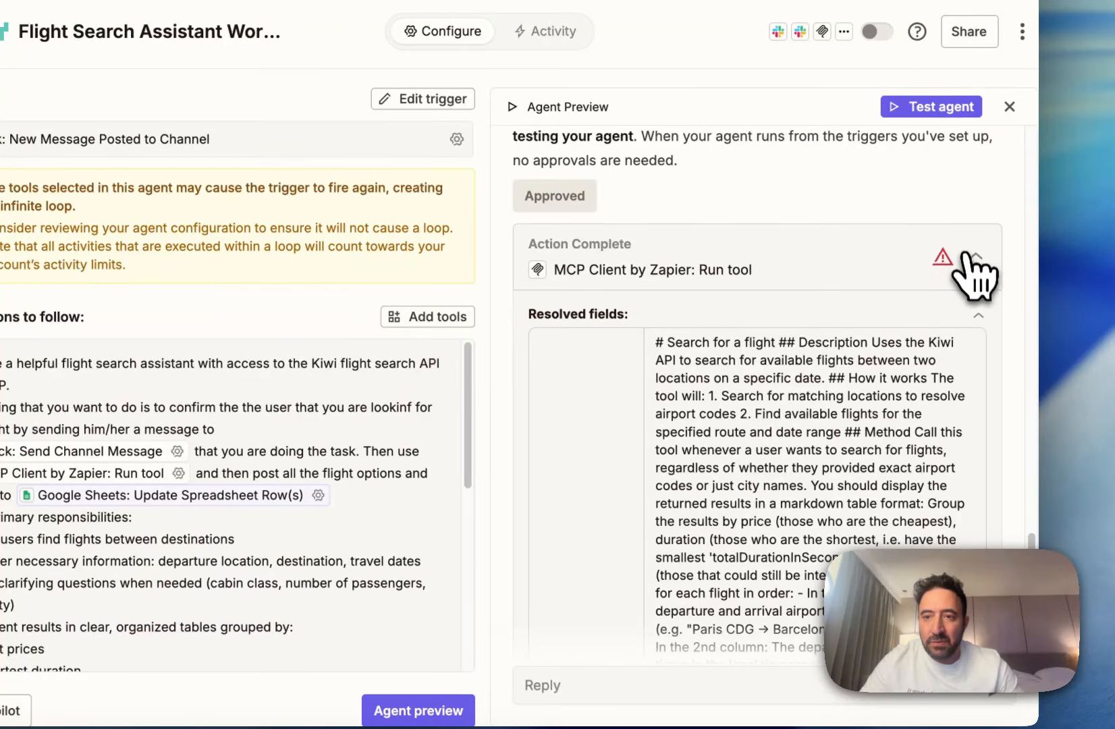
{"action": "left_click", "coordinate": [970, 262]}
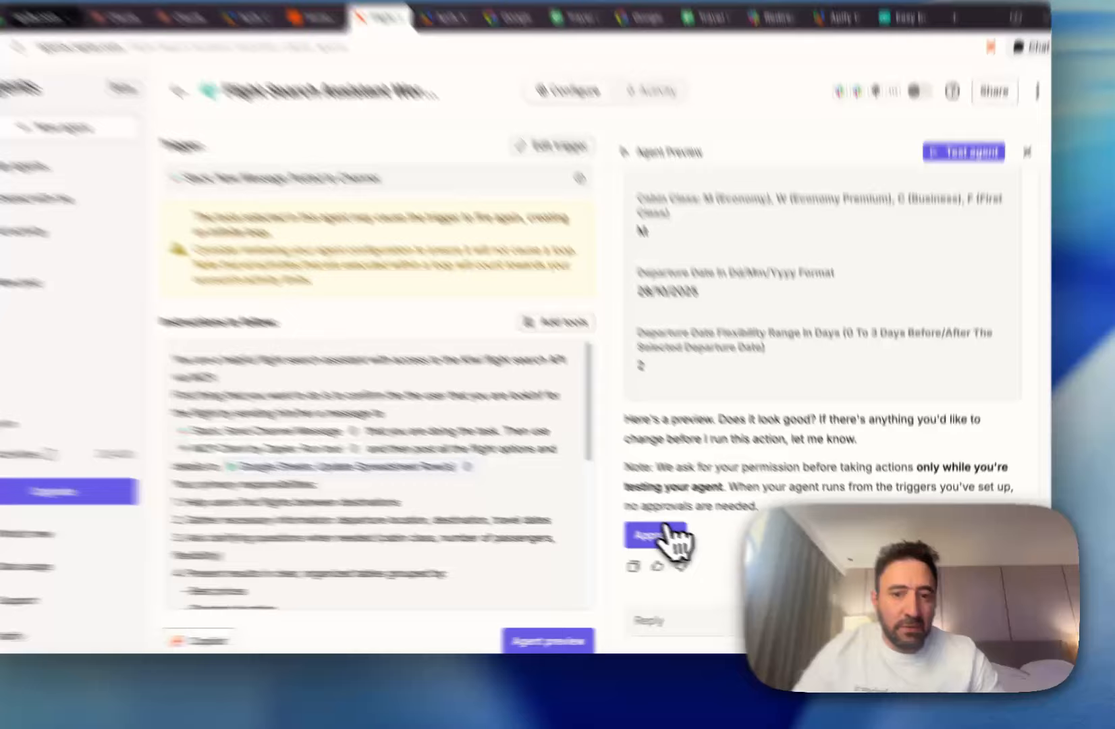
Approve the third flight search request, with cabin class M and departure 28/10/2025, and examine the run's resolved fields.
{"action": "left_click", "coordinate": [689, 548]}
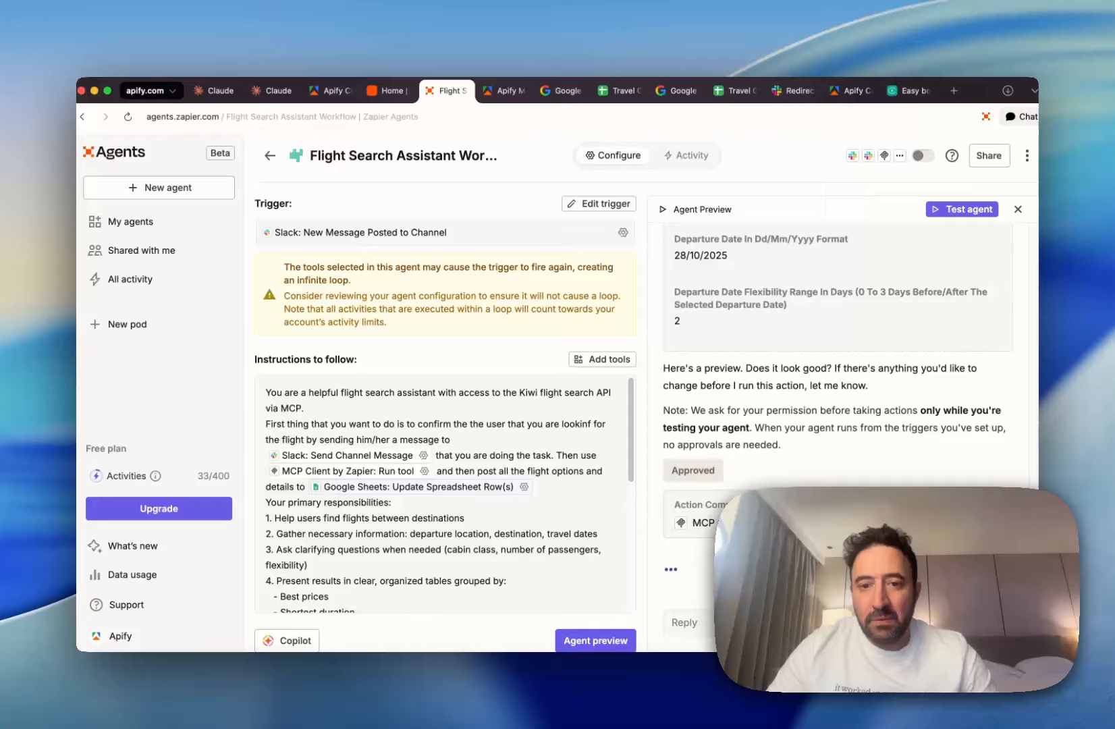
{"action": "left_click", "coordinate": [953, 517]}
{"action": "scroll", "coordinate": [947, 484], "scroll_direction": "down", "scroll_amount": 8}
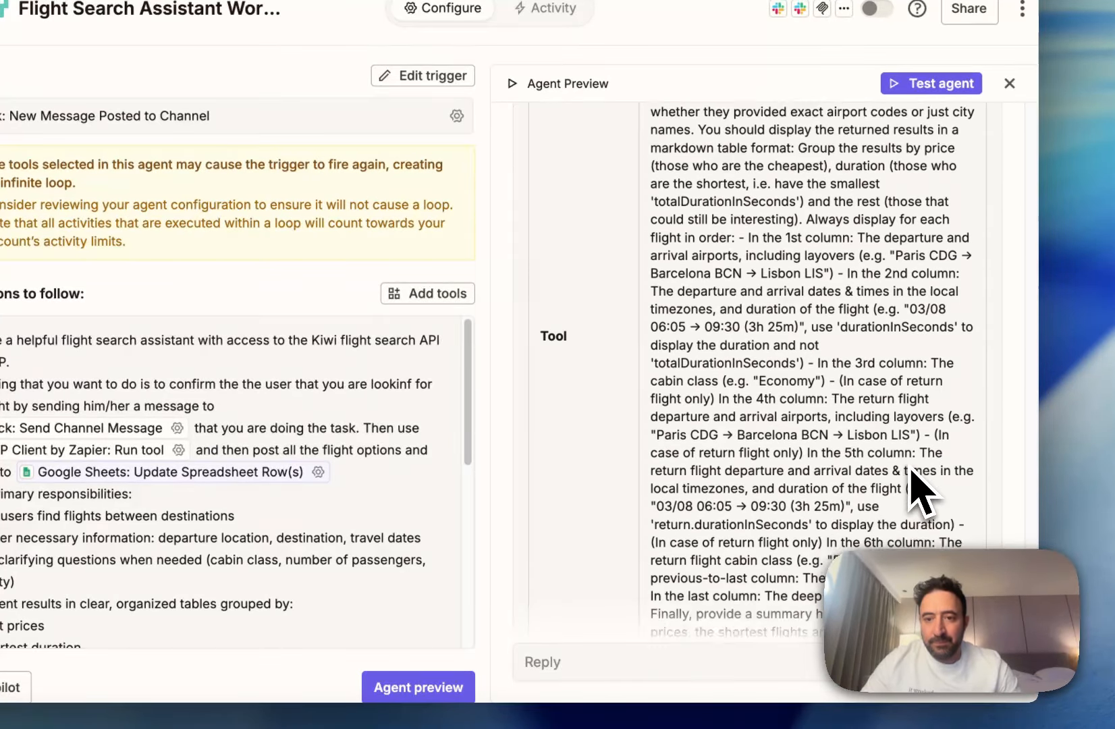
{"action": "scroll", "coordinate": [921, 481], "scroll_direction": "up", "scroll_amount": 10}
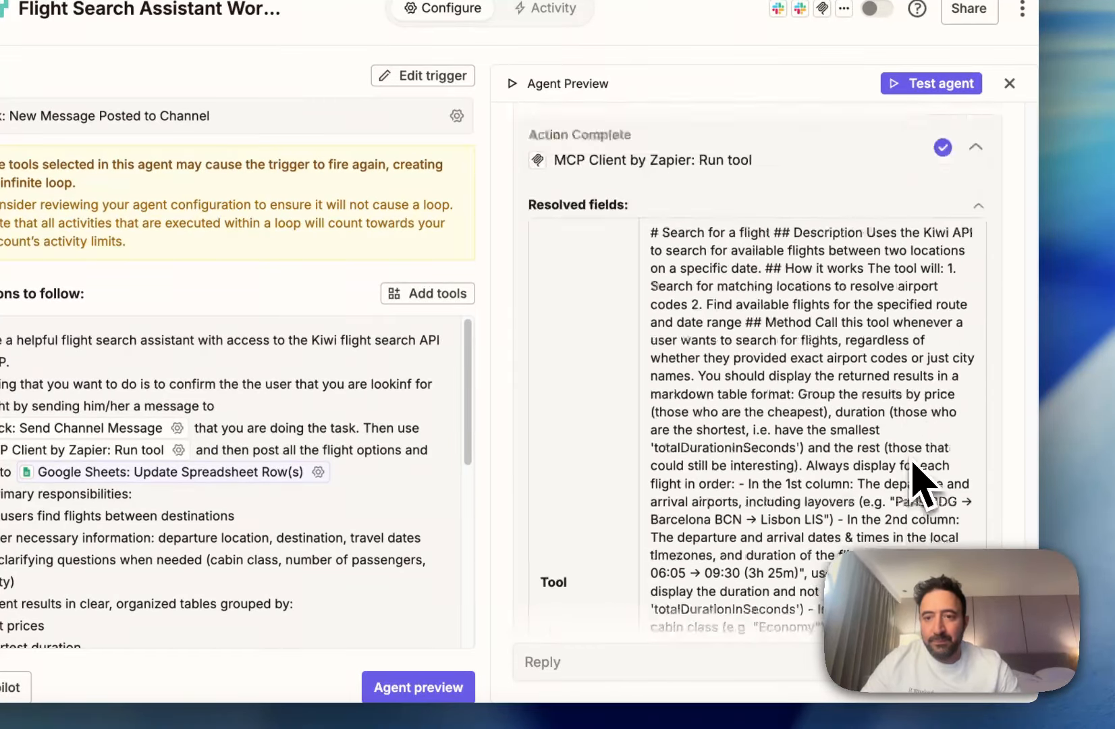
Collapse the flight search run's details, approve the first spreadsheet row update and check it in the Travel Options 1 spreadsheet.
{"action": "left_click", "coordinate": [975, 262]}
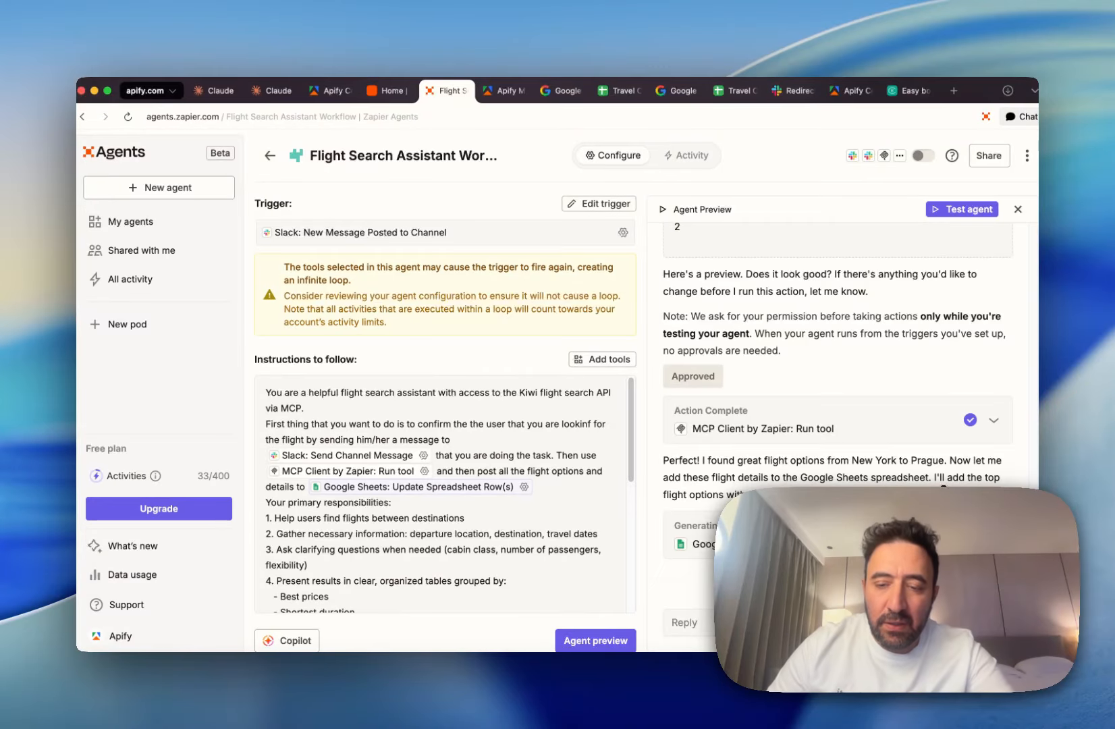
{"action": "left_click", "coordinate": [694, 546]}
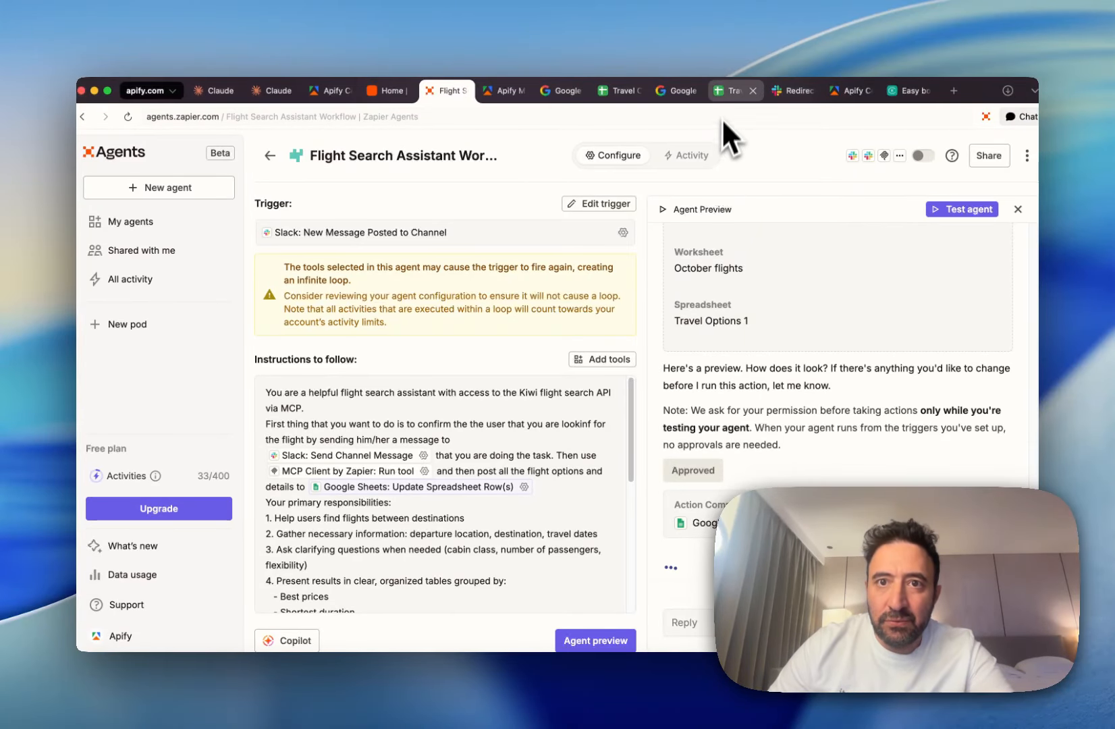
{"action": "left_click", "coordinate": [724, 97]}
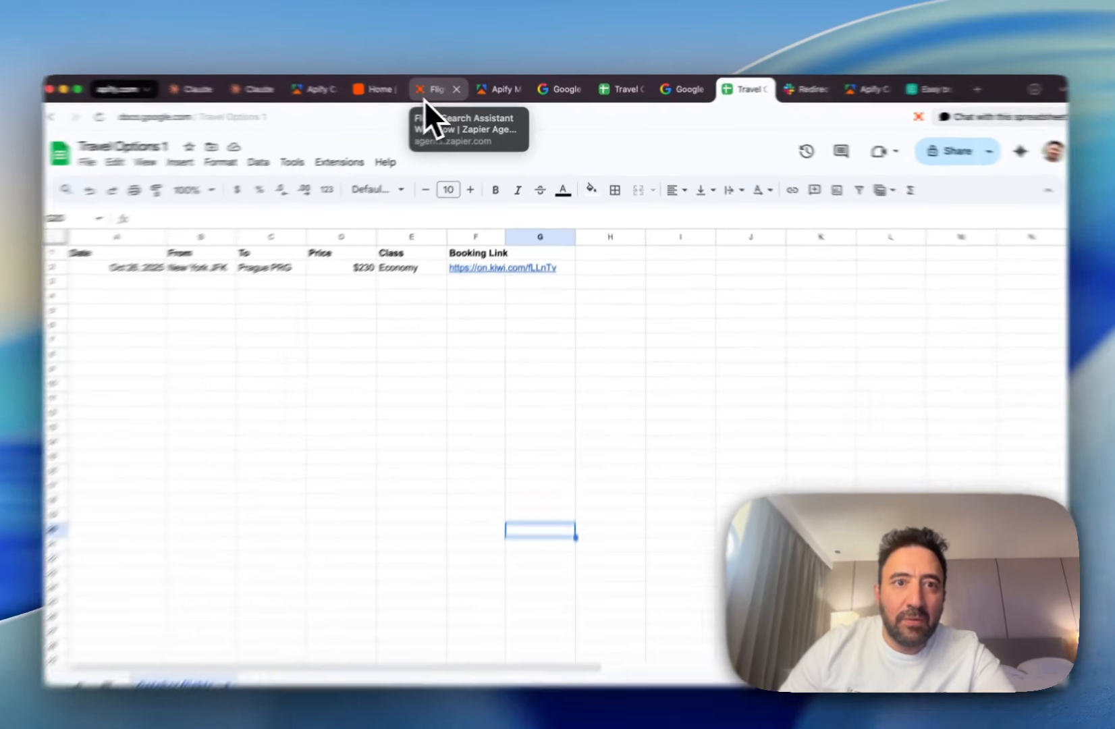
Return to the Zapier agent preview, approve the second spreadsheet row update and check the new row in Travel Options 1.
{"action": "left_click", "coordinate": [433, 97]}
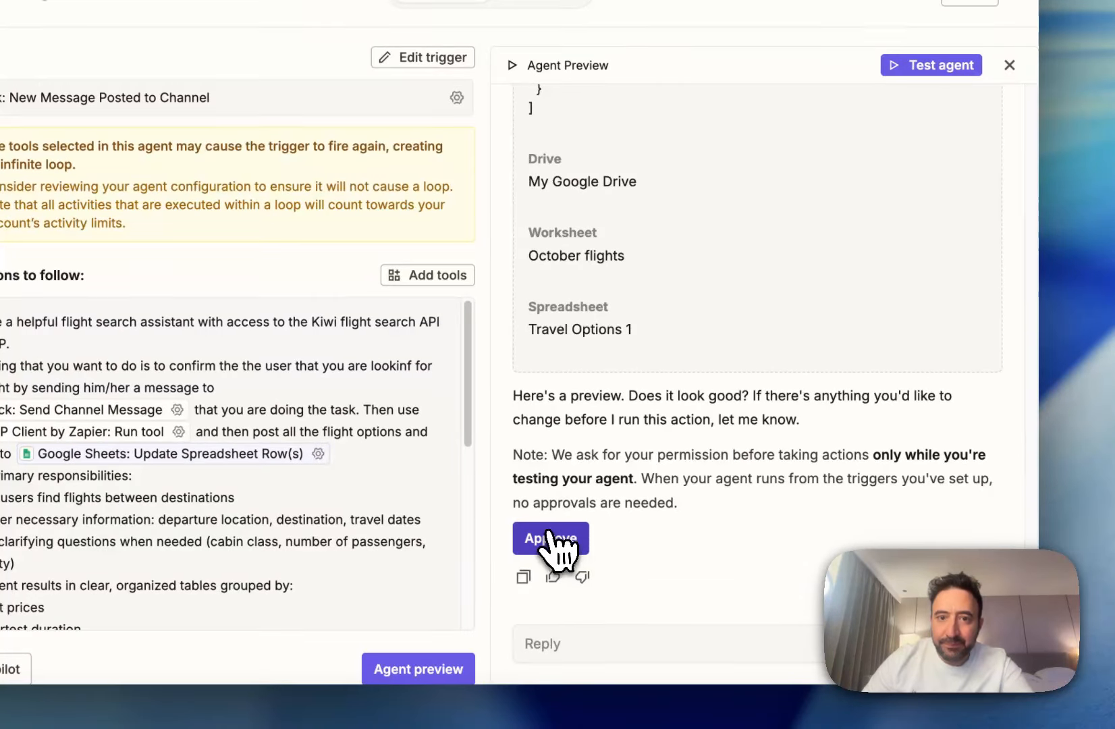
{"action": "left_click", "coordinate": [554, 540]}
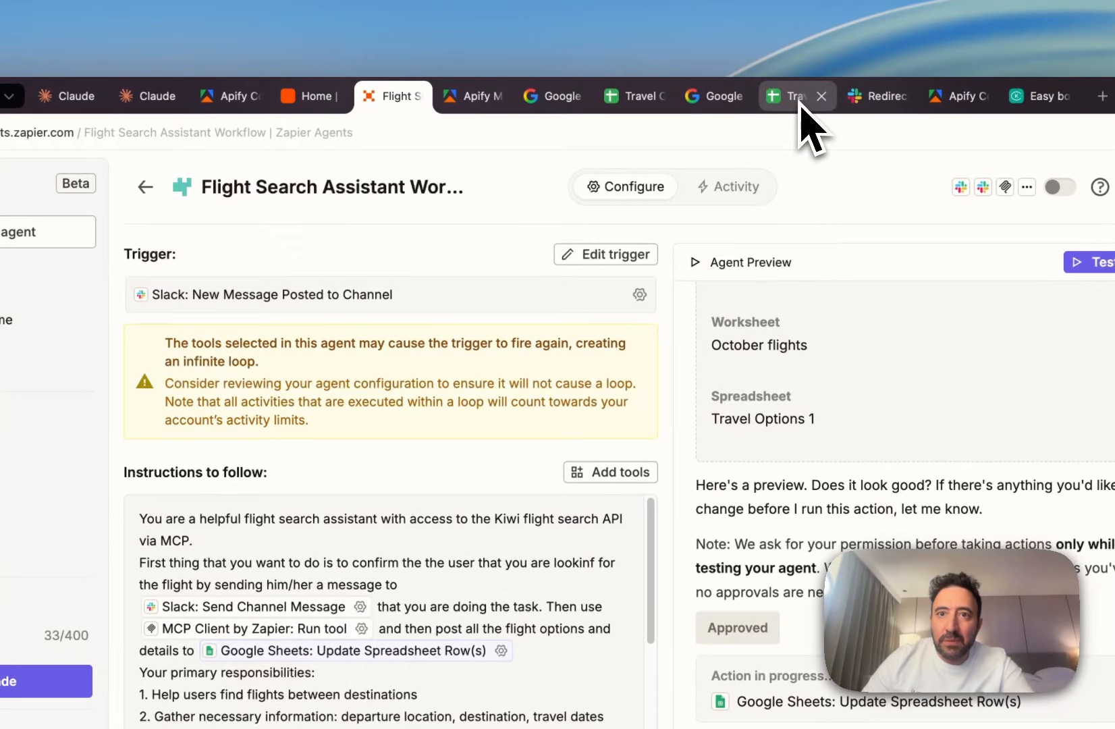
{"action": "left_click", "coordinate": [654, 62]}
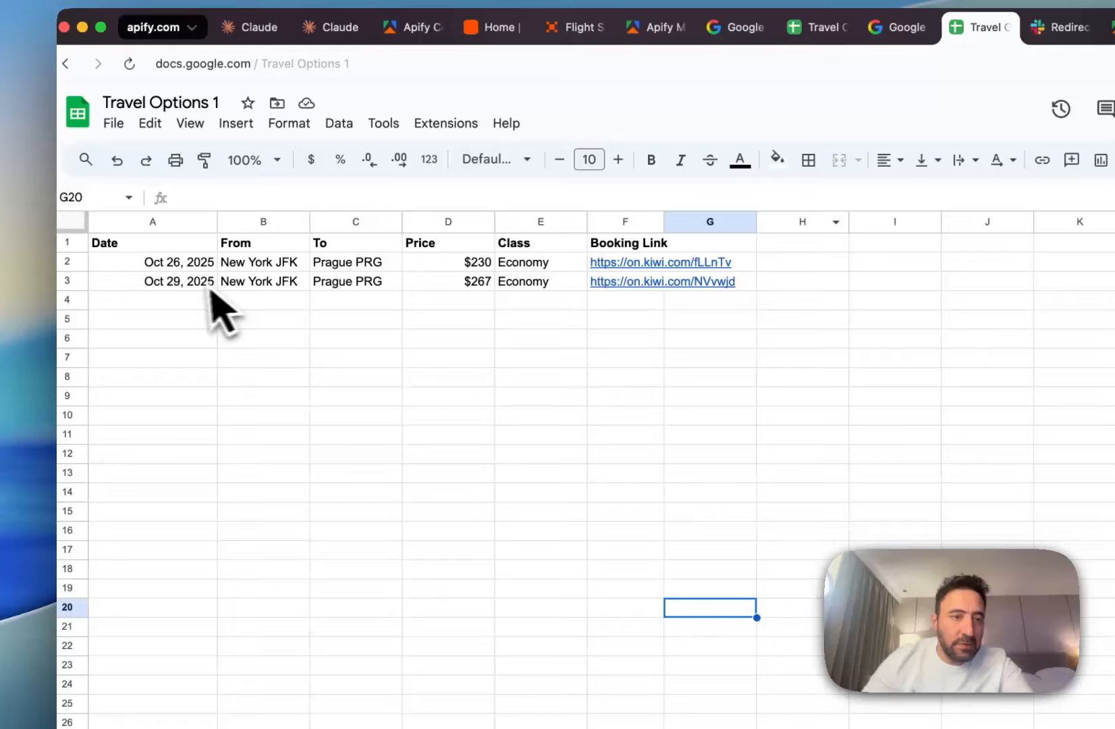
{"action": "left_click", "coordinate": [5, 355]}
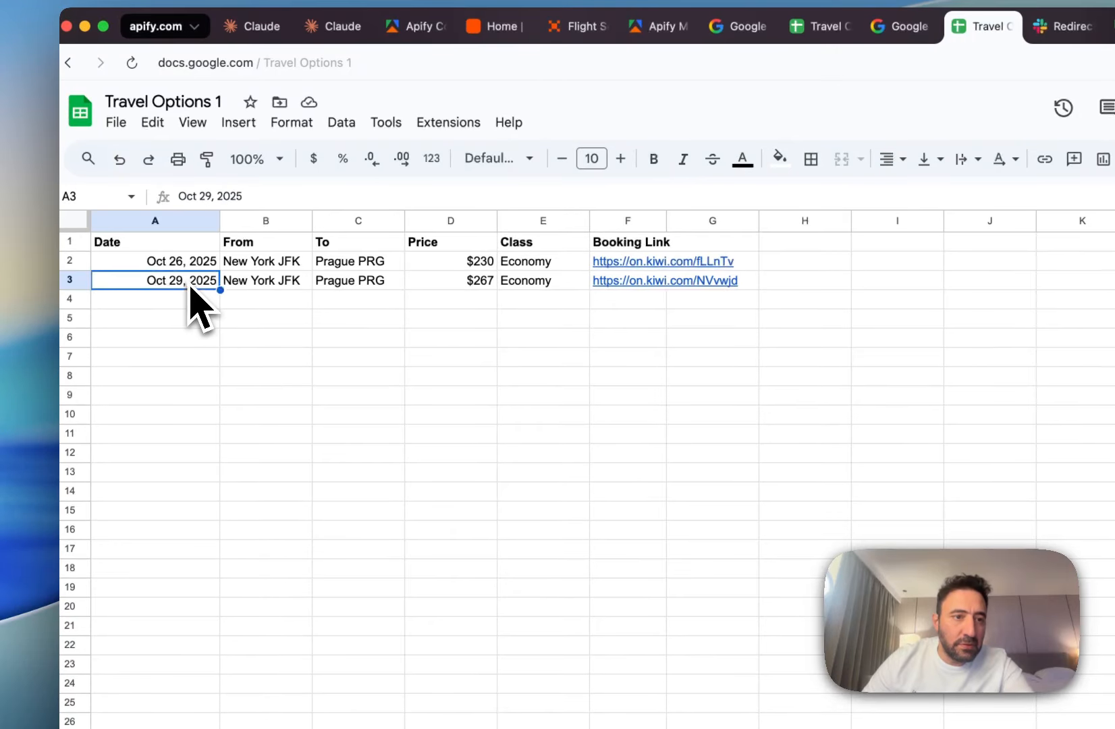
{"action": "left_click", "coordinate": [449, 319]}
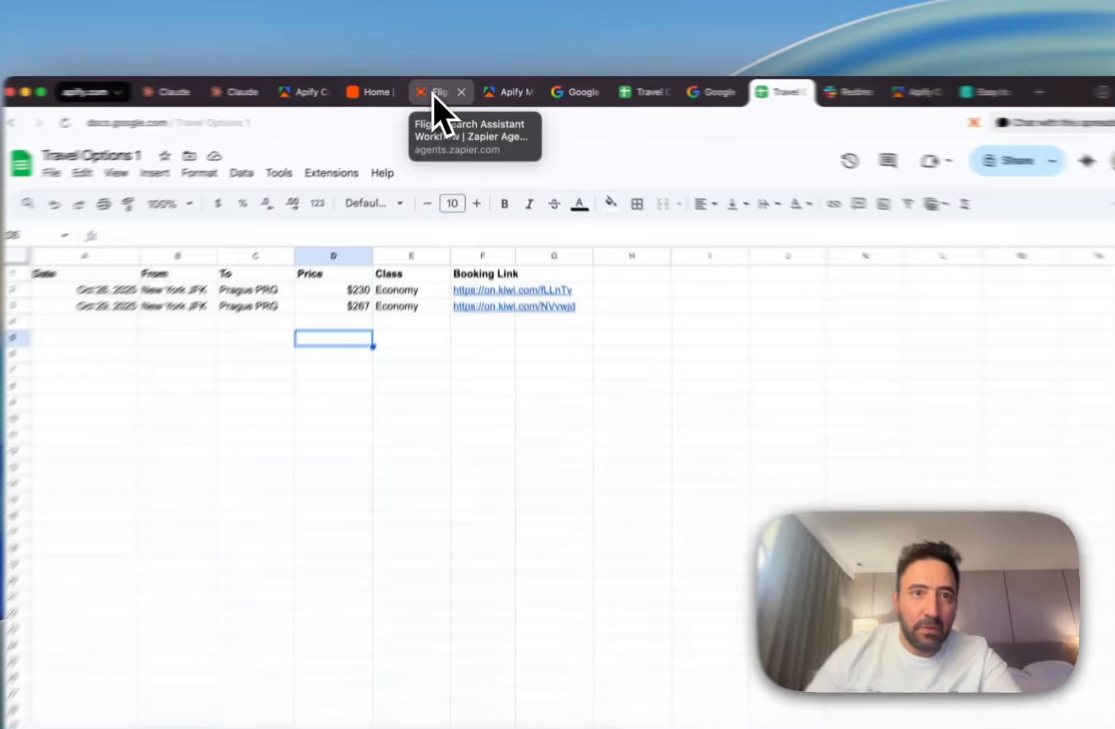
Approve the row 4 update for Oct 27, 2025 at $399 and the following row update, and check both in Travel Options 1.
{"action": "left_click", "coordinate": [439, 90]}
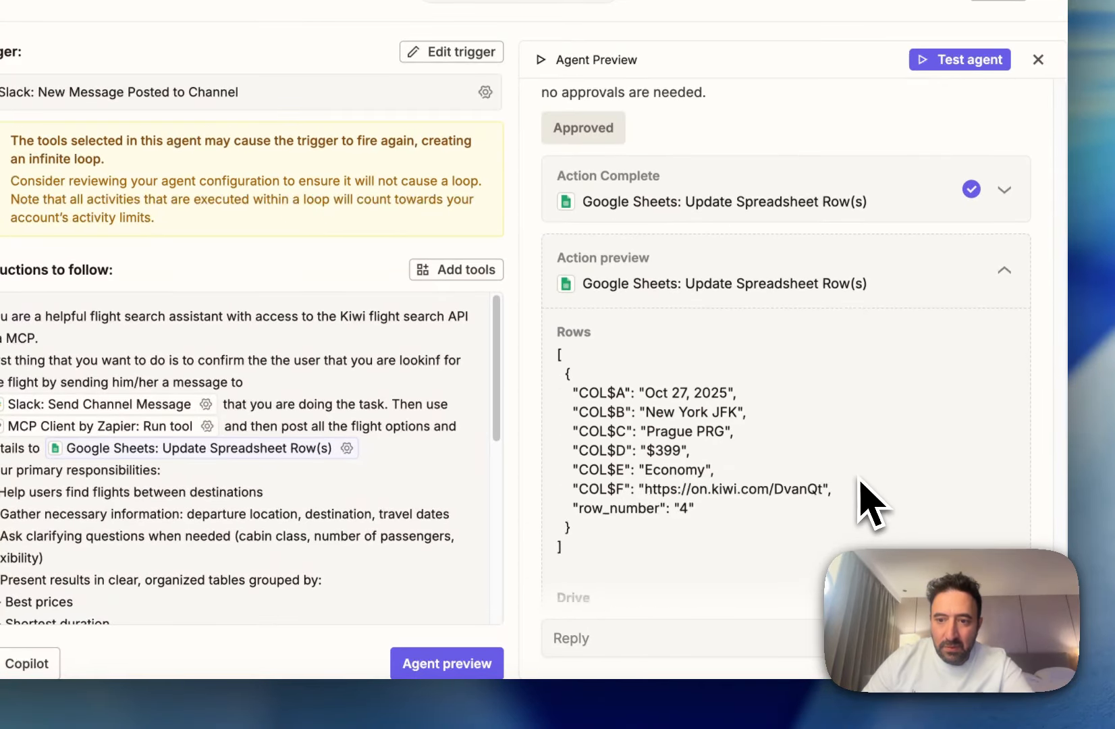
{"action": "left_click", "coordinate": [594, 509]}
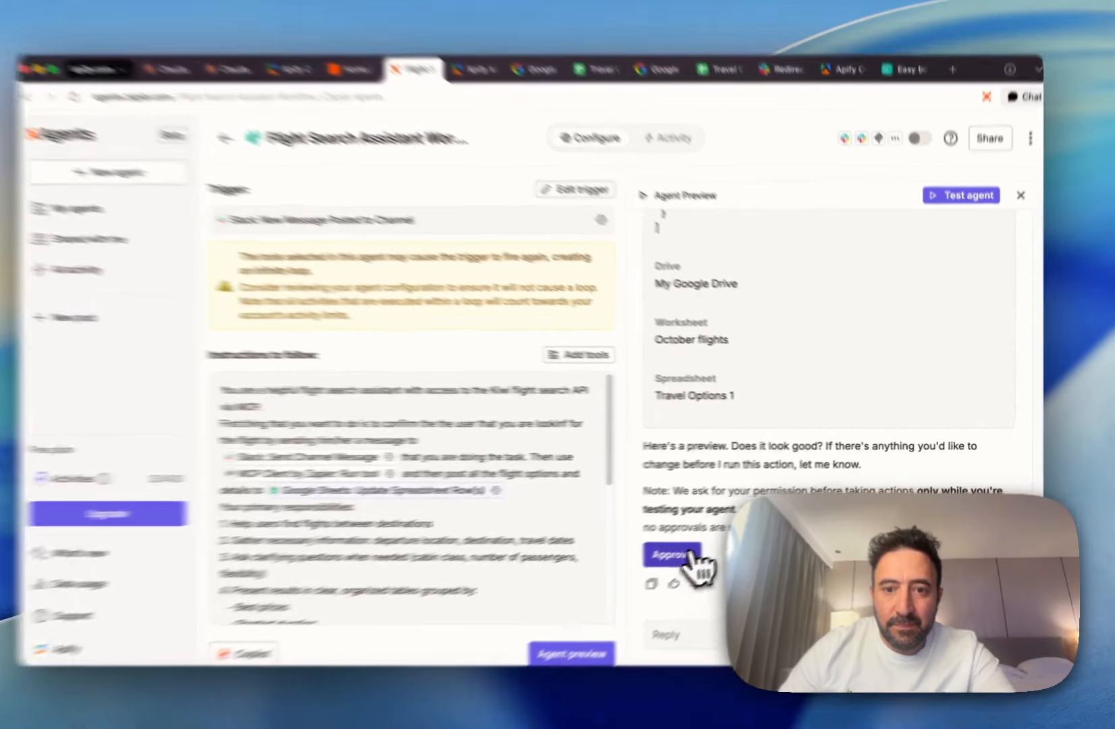
{"action": "left_click", "coordinate": [690, 547]}
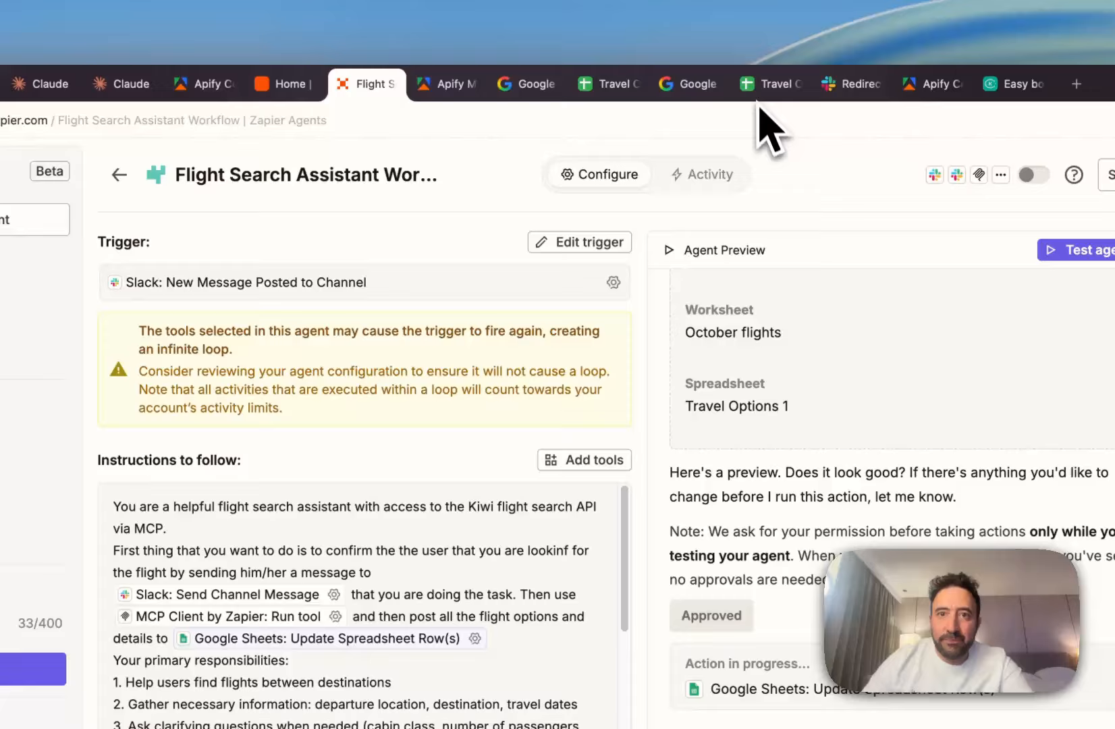
{"action": "left_click", "coordinate": [757, 95]}
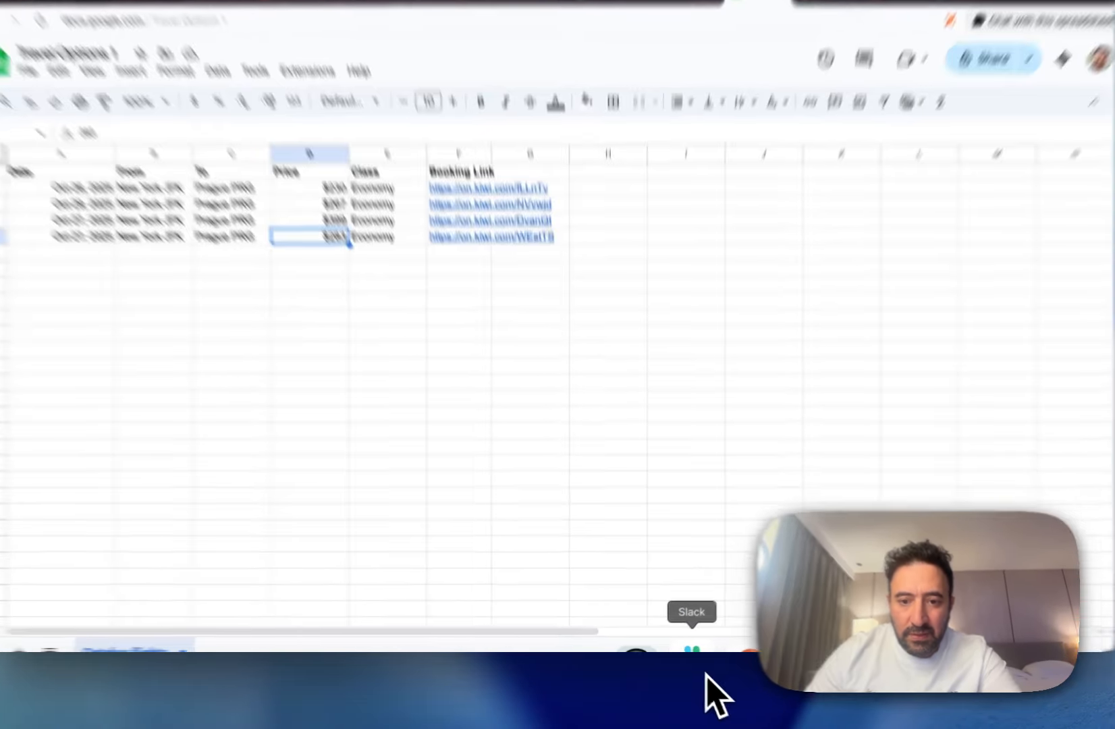
Switch to Slack and post "I need flights from Prague to Barcelona" in the mcp-travel-agent channel.
{"action": "left_click", "coordinate": [690, 669]}
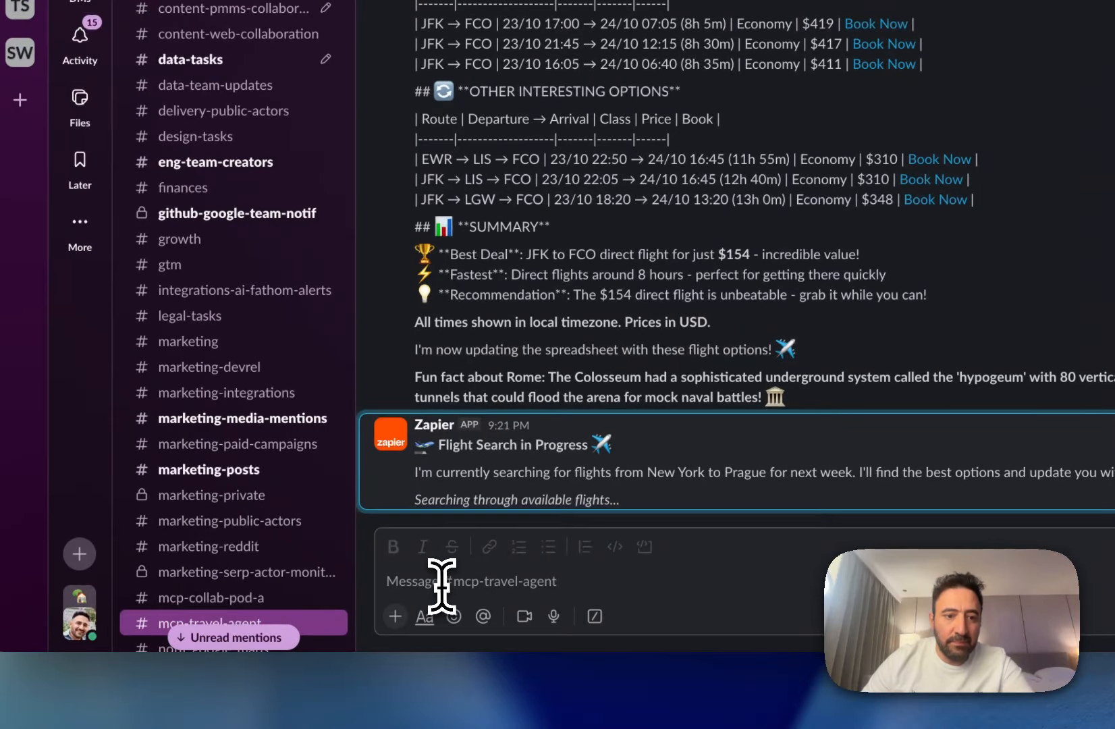
{"action": "left_click", "coordinate": [532, 706]}
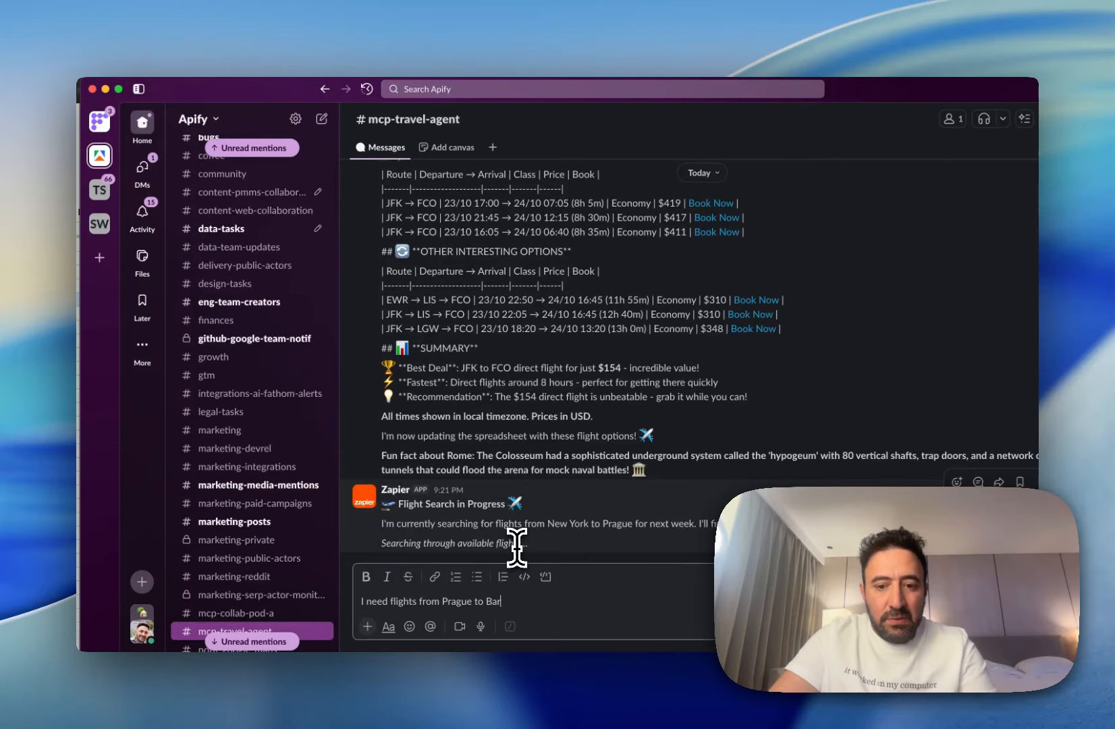
{"action": "key", "text": "Return"}
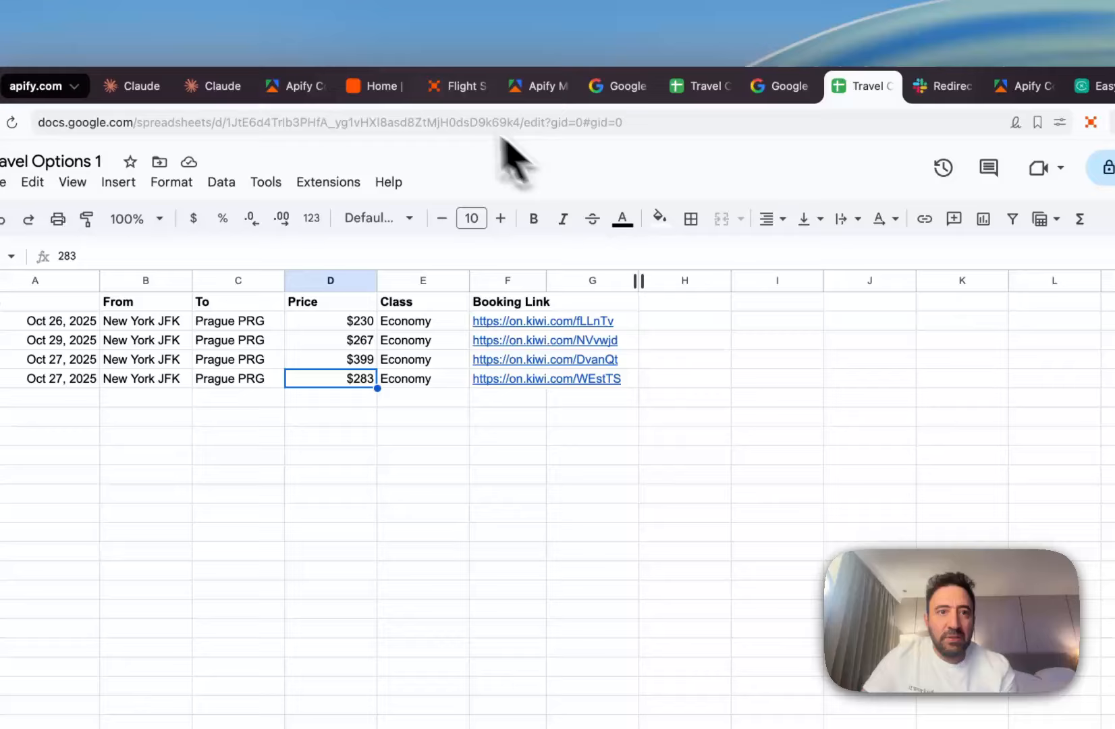
Return to Zapier Agents in the browser and examine the Flight Search Assistant Workflow's activity, its 9:20pm test run and its configuration.
{"action": "left_click", "coordinate": [452, 88]}
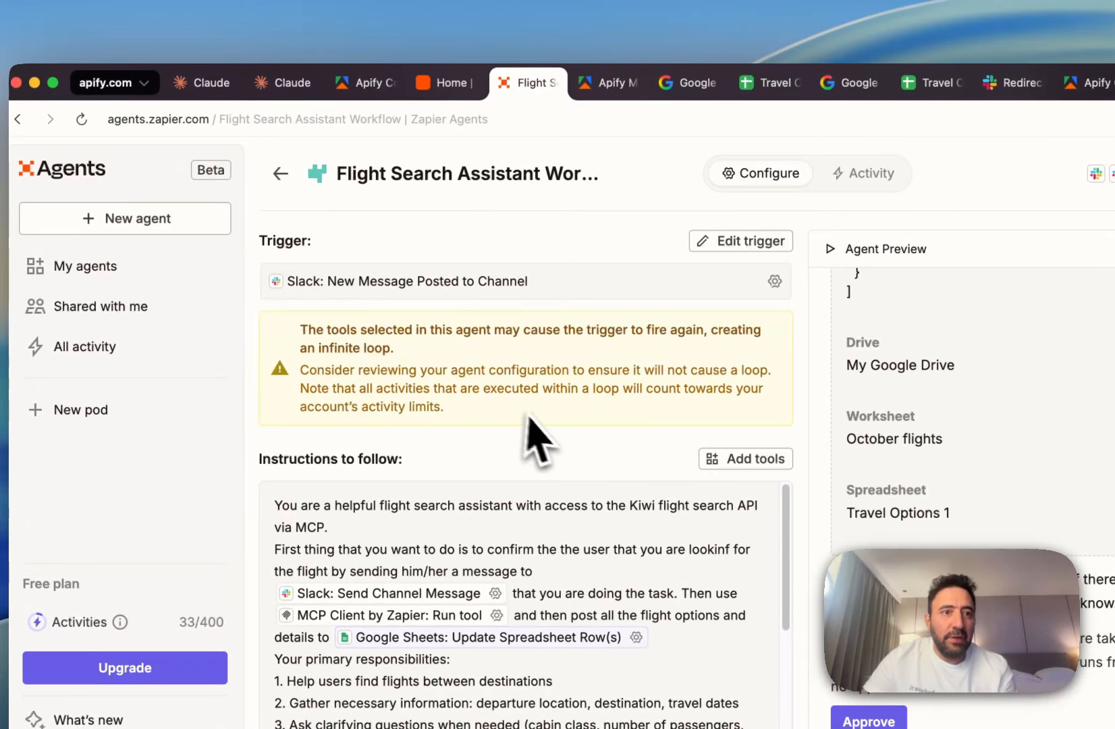
{"action": "left_click", "coordinate": [282, 175]}
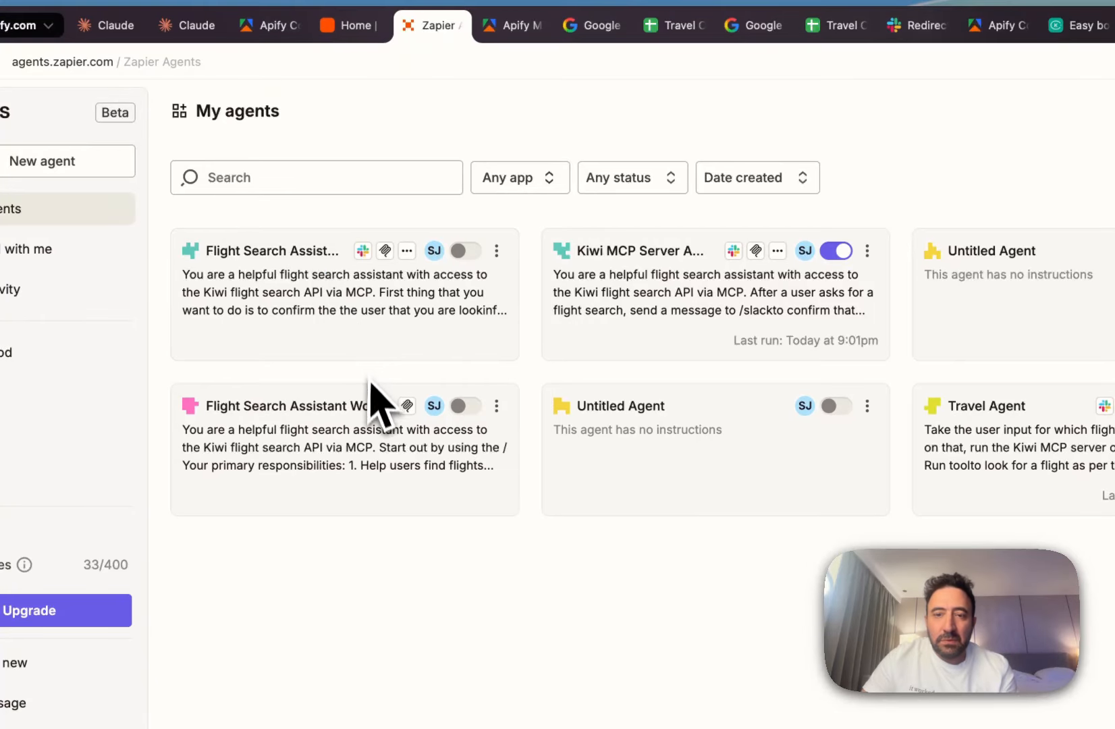
{"action": "left_click", "coordinate": [310, 324]}
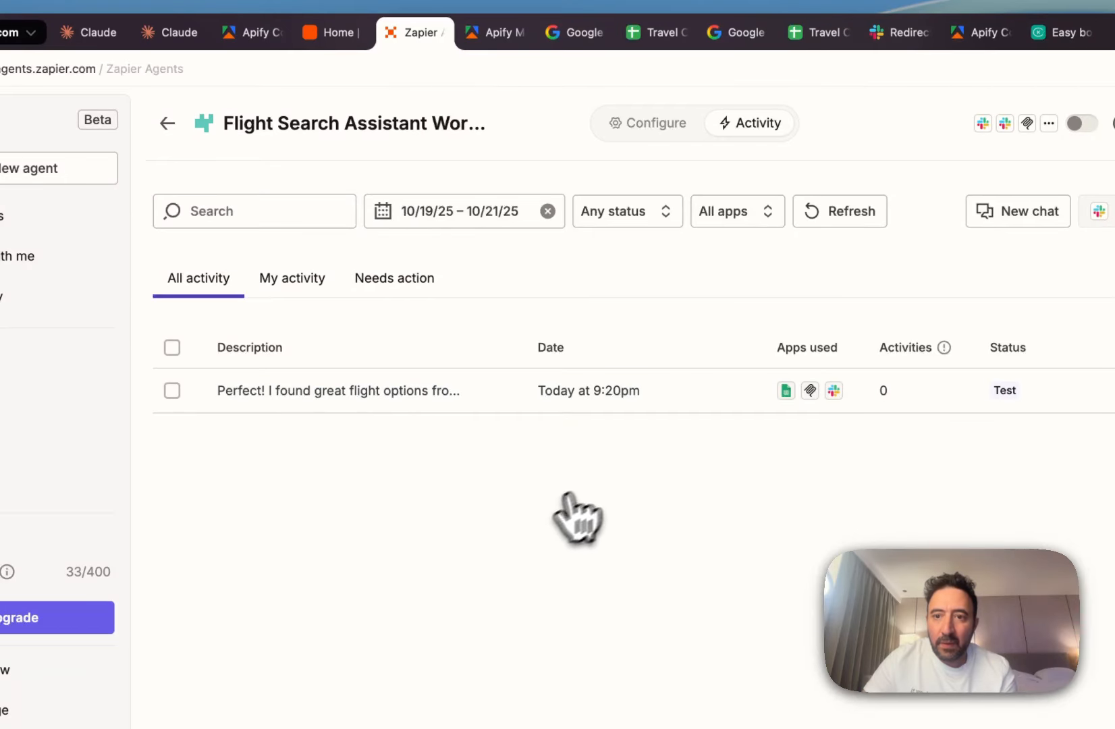
{"action": "left_click", "coordinate": [451, 393]}
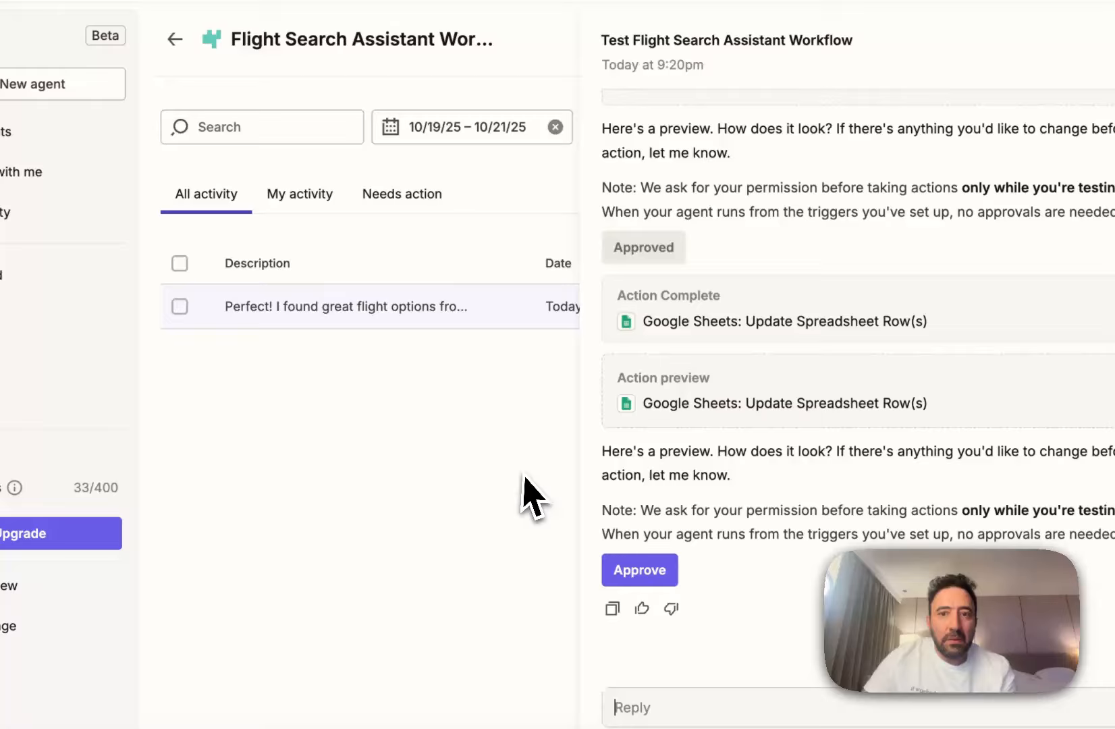
{"action": "left_click", "coordinate": [1015, 166]}
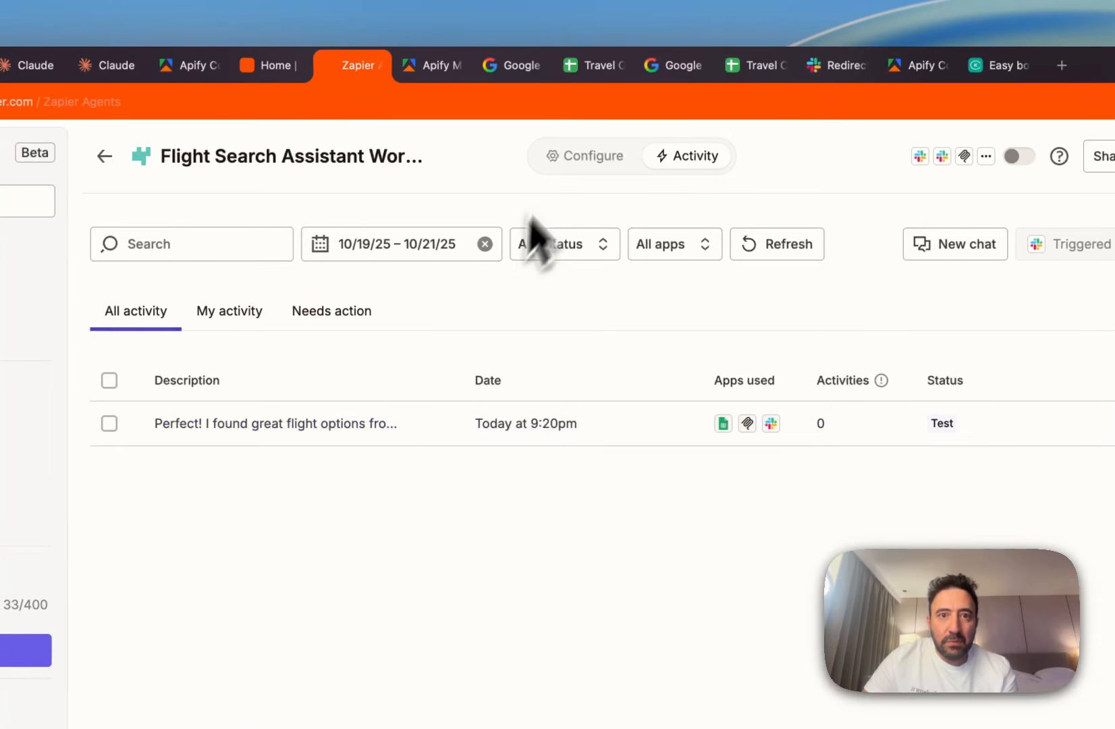
{"action": "left_click", "coordinate": [584, 156]}
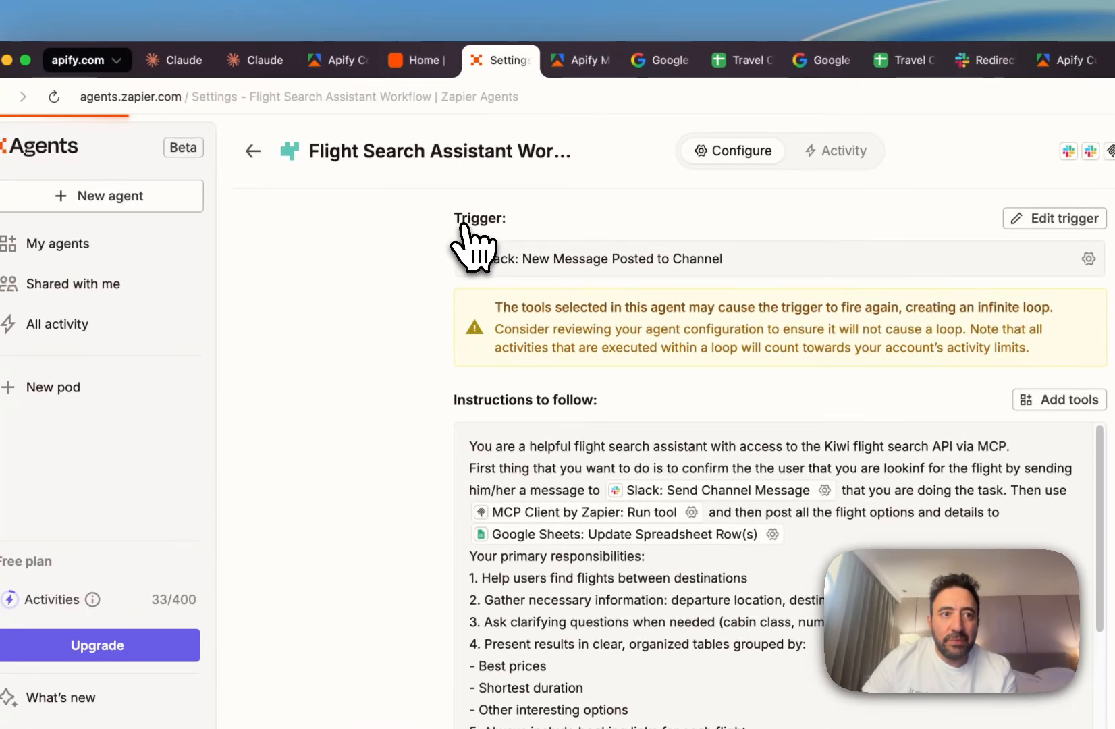
Turn off the Travel Agent and Kiwi MCP Server agent, turn on the Slack-triggered Flight Search Assistant Workflow and open its activity.
{"action": "left_click", "coordinate": [252, 151]}
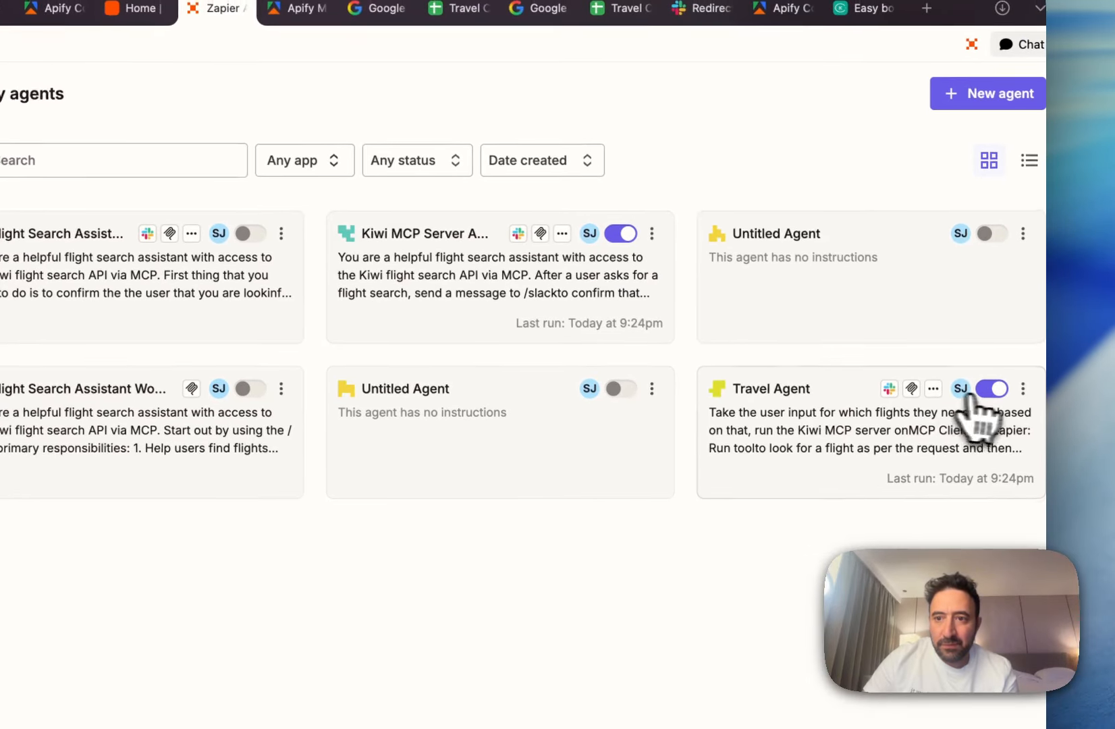
{"action": "left_click", "coordinate": [985, 405]}
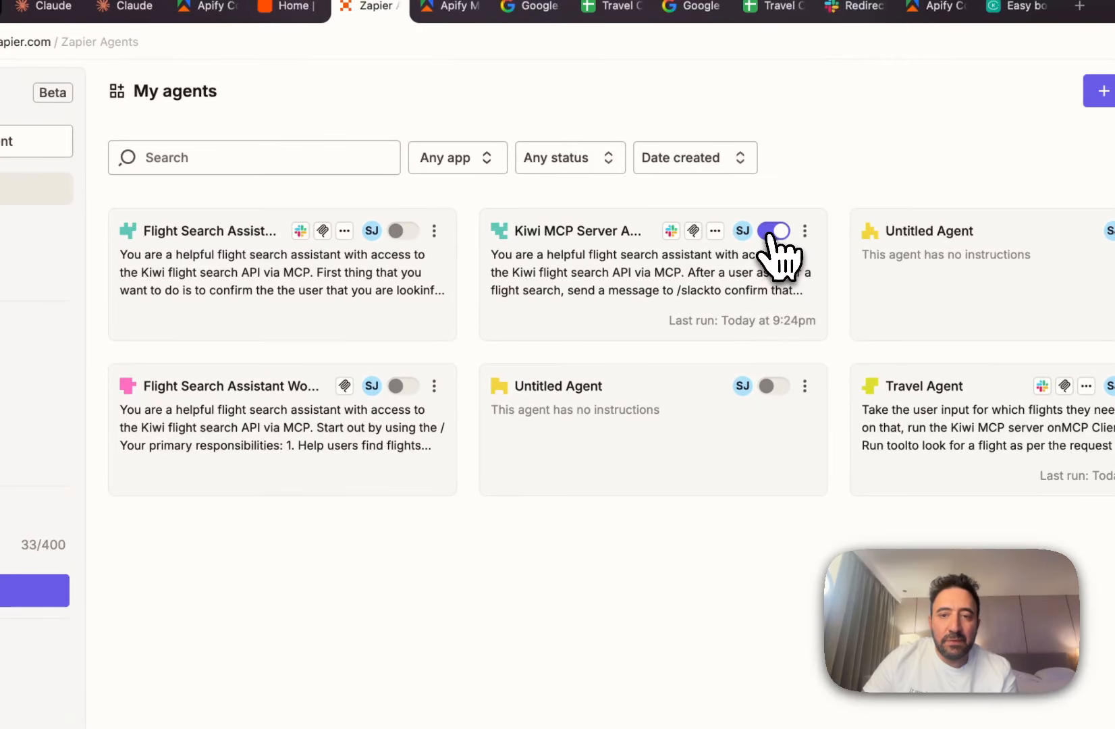
{"action": "left_click", "coordinate": [774, 231]}
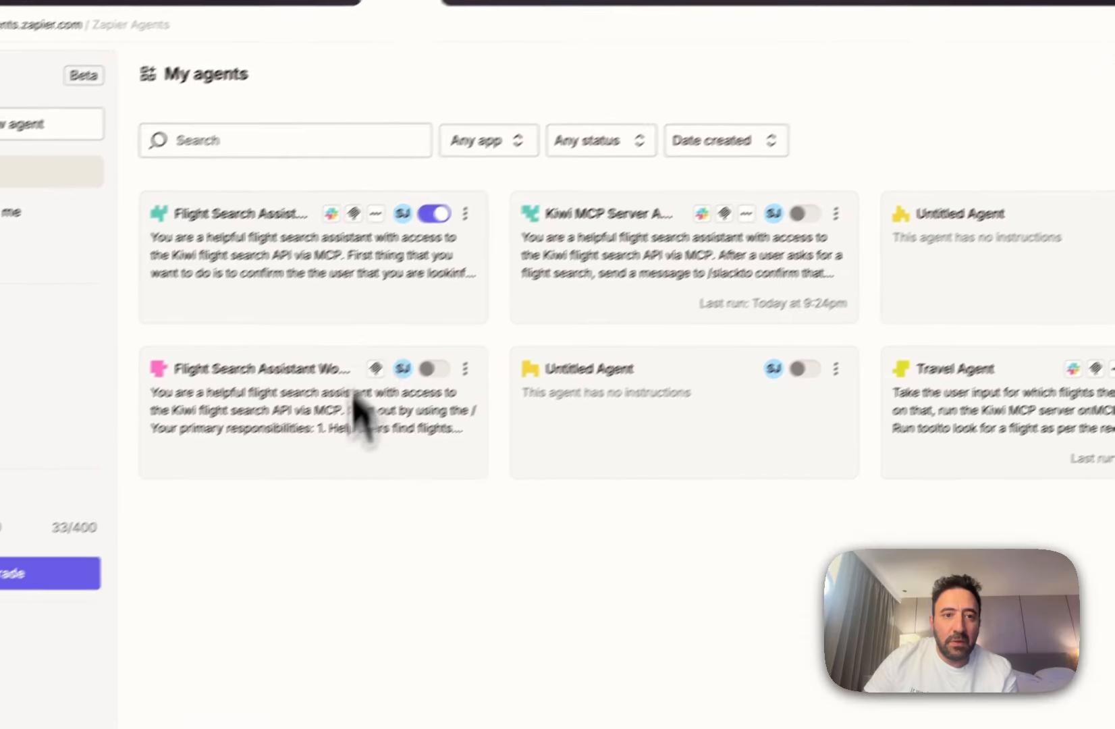
{"action": "left_click", "coordinate": [439, 253]}
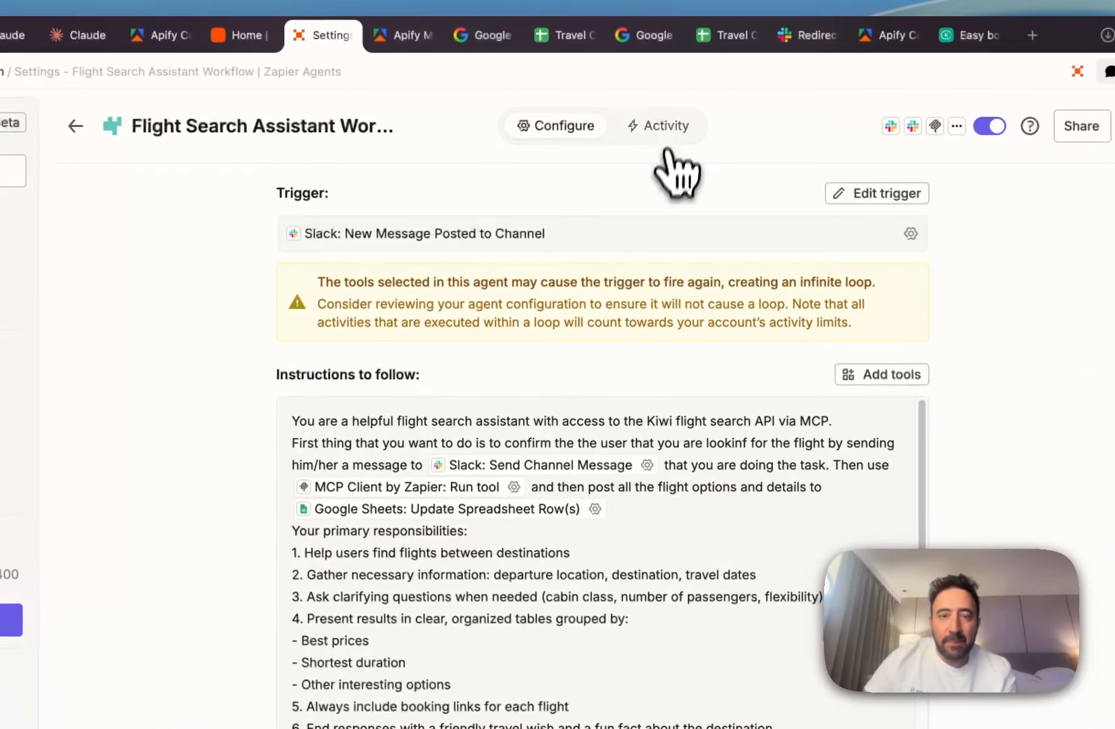
{"action": "left_click", "coordinate": [687, 156]}
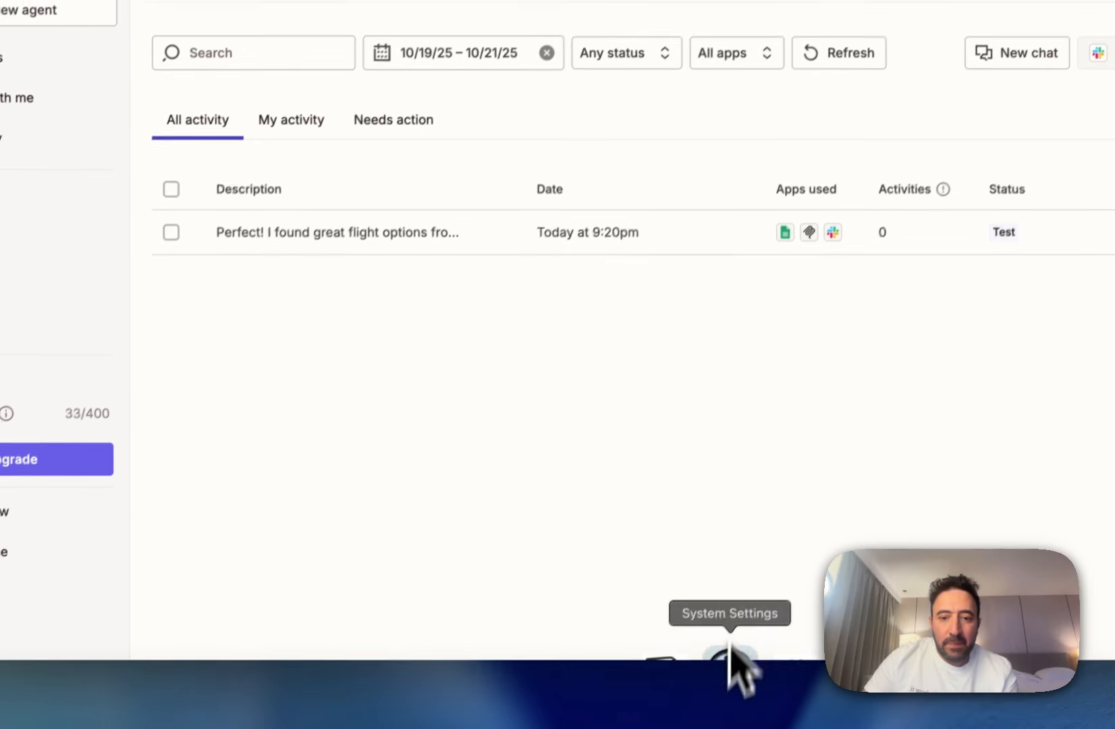
Switch to Slack and post "I want to find flights from prague to barcelona" in the mcp-travel-agent channel.
{"action": "left_click", "coordinate": [754, 675]}
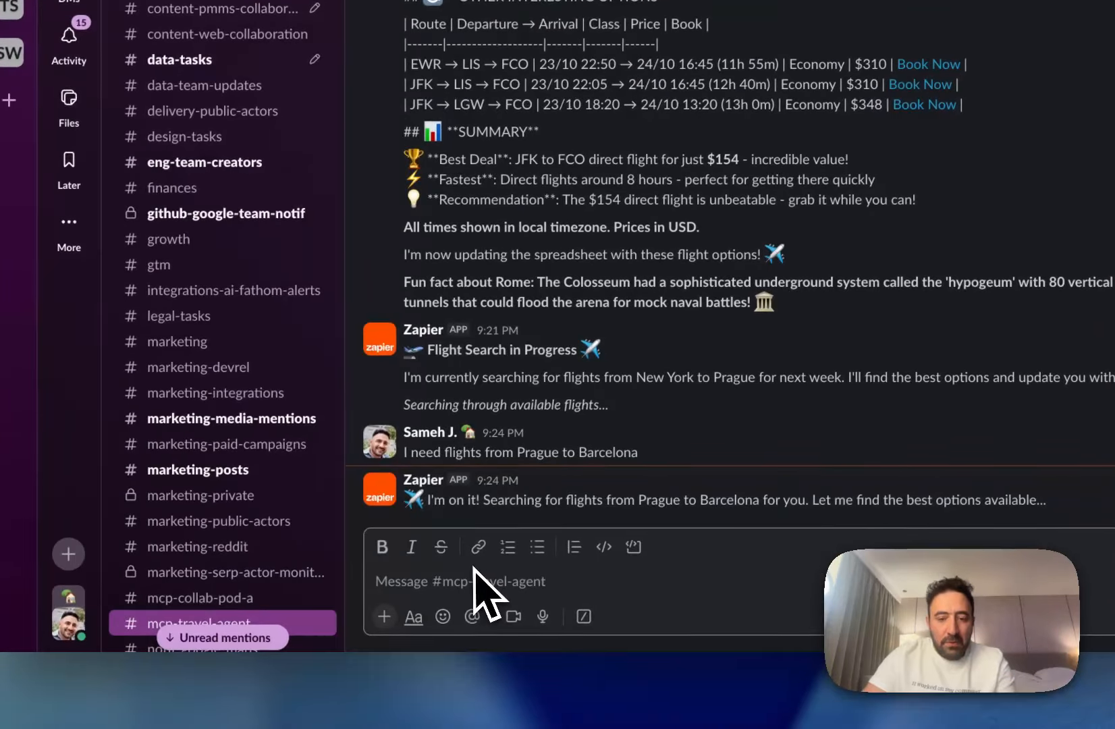
{"action": "left_click", "coordinate": [574, 678]}
{"action": "type", "text": "I want ot"}
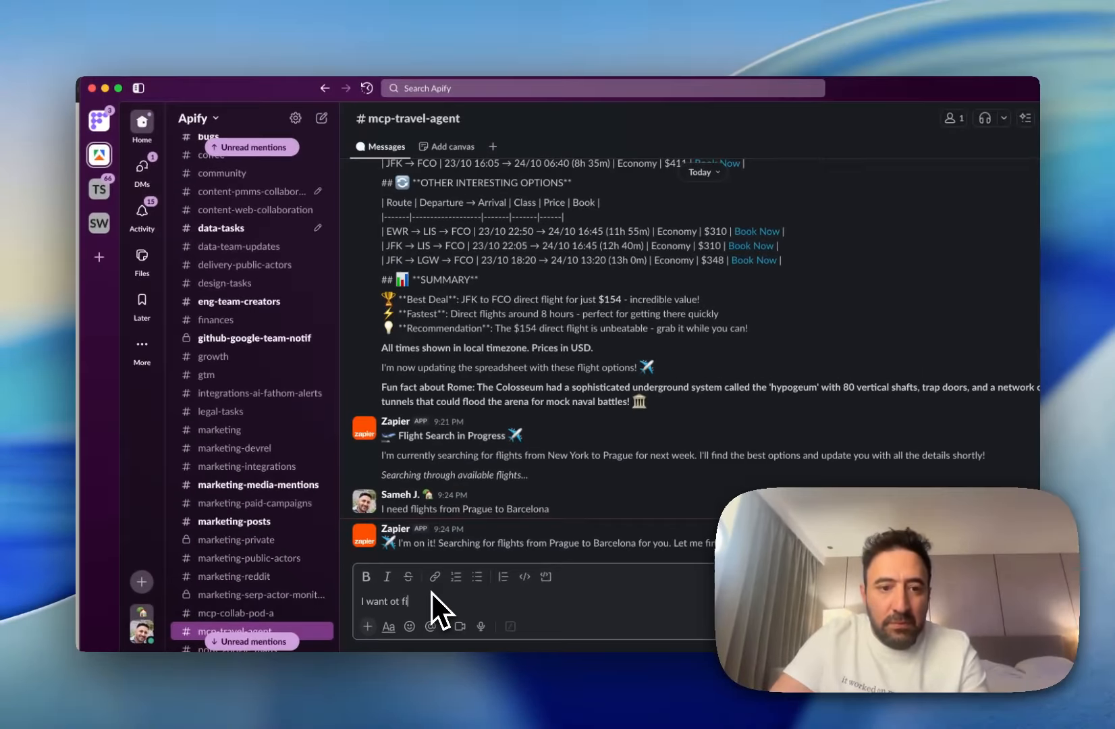
{"action": "key", "text": "BackSpace"}
{"action": "key", "text": "BackSpace"}
{"action": "type", "text": "to find fli"}
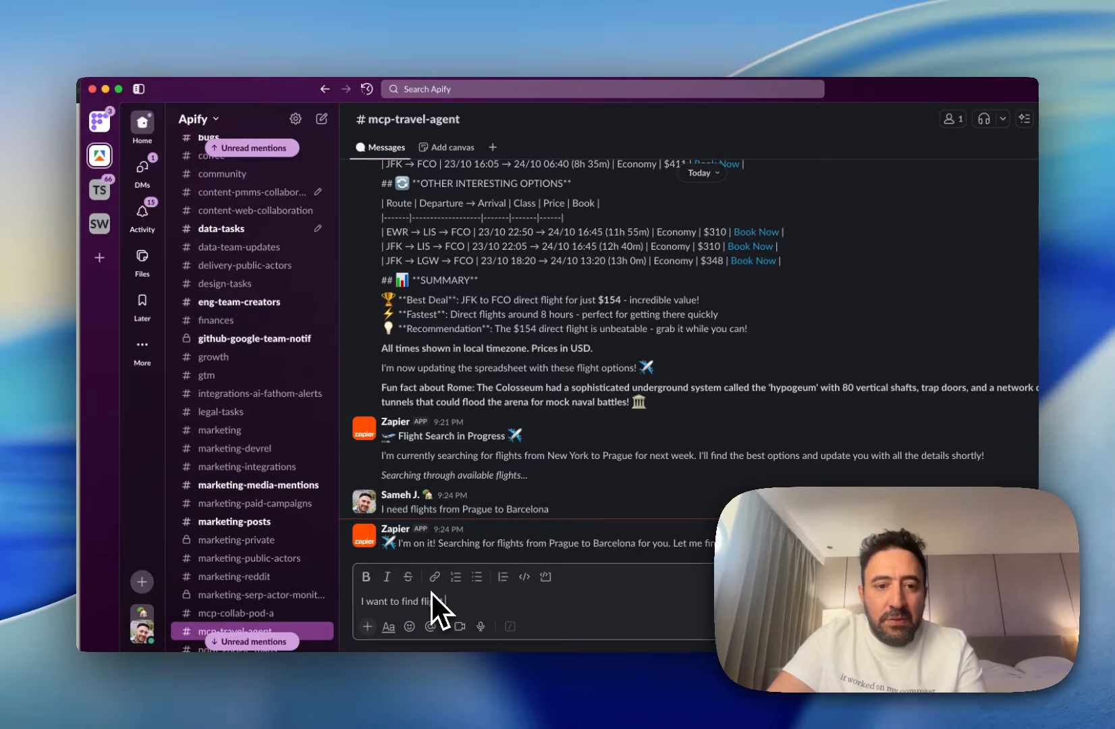
{"action": "type", "text": "ghts from "}
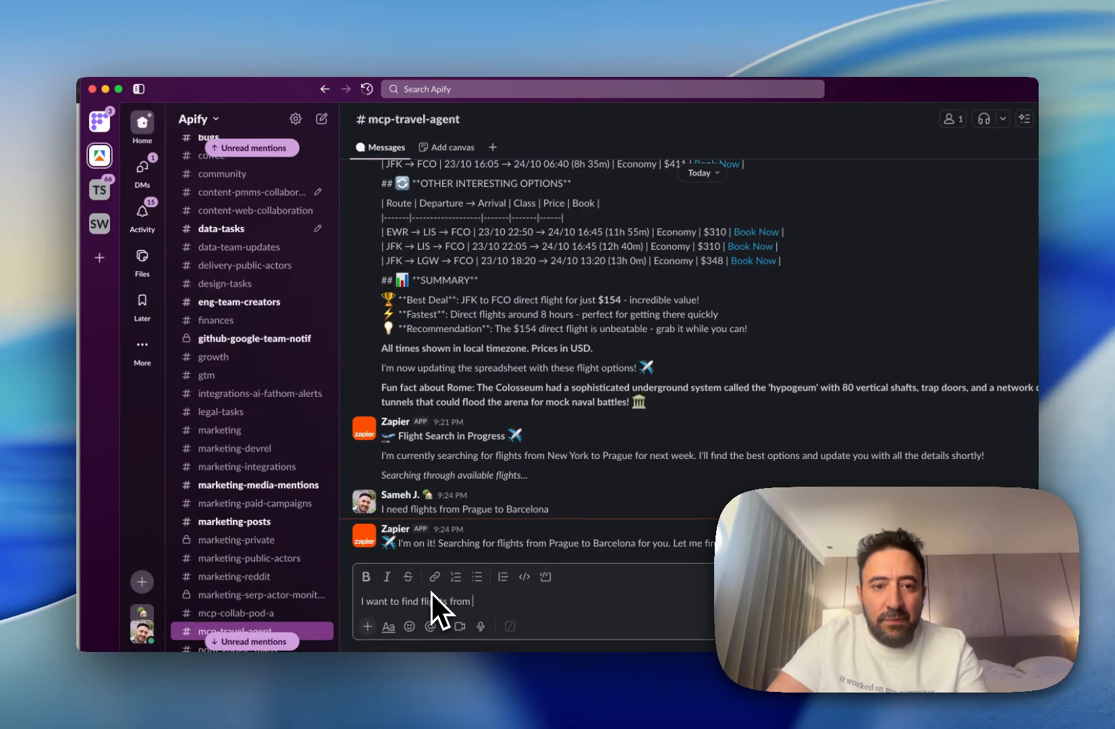
{"action": "type", "text": "prague to "}
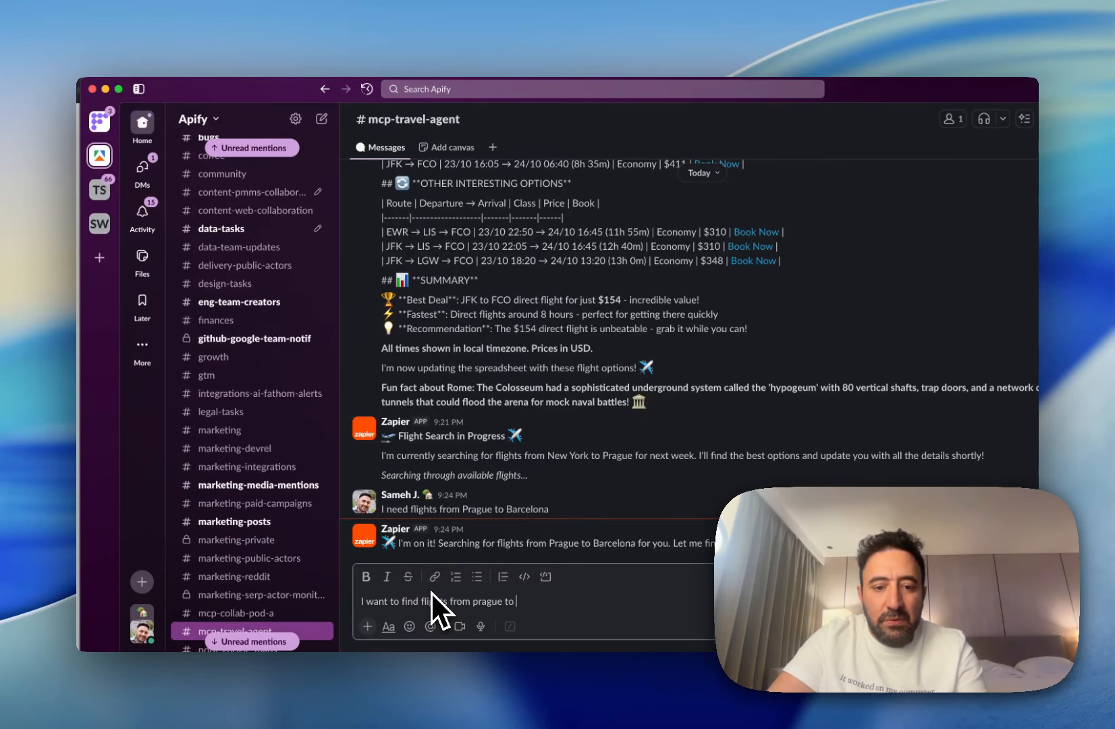
{"action": "type", "text": "barcelon"}
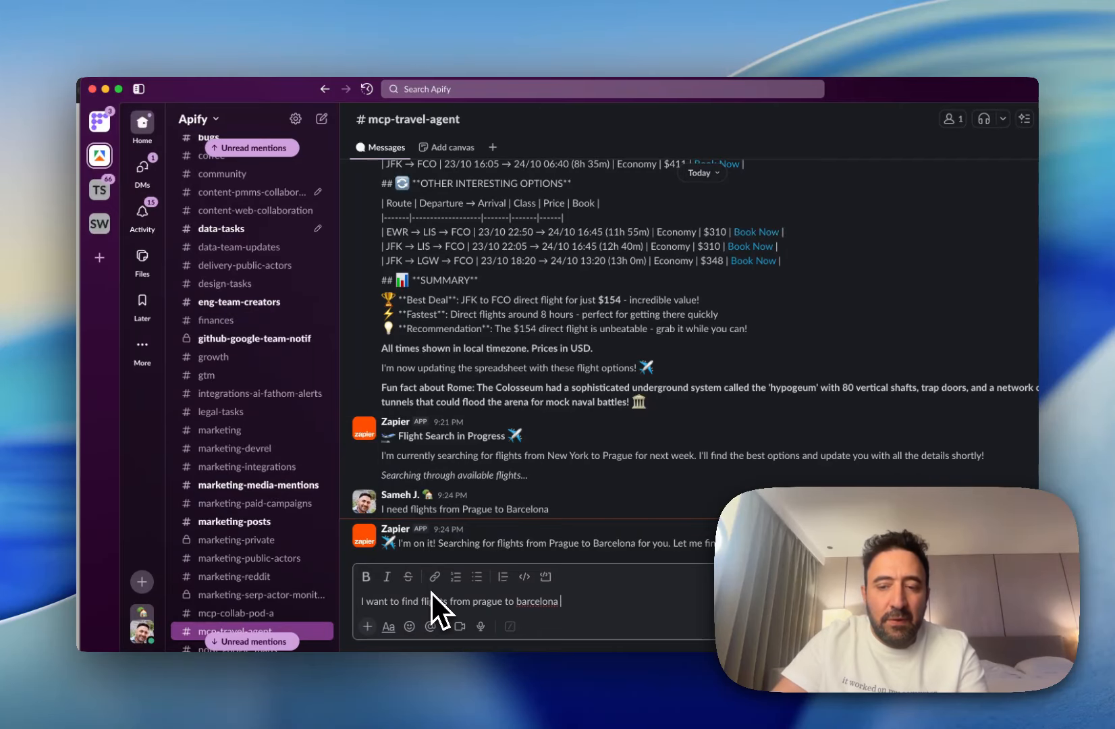
{"action": "type", "text": "a"}
{"action": "key", "text": "Return"}
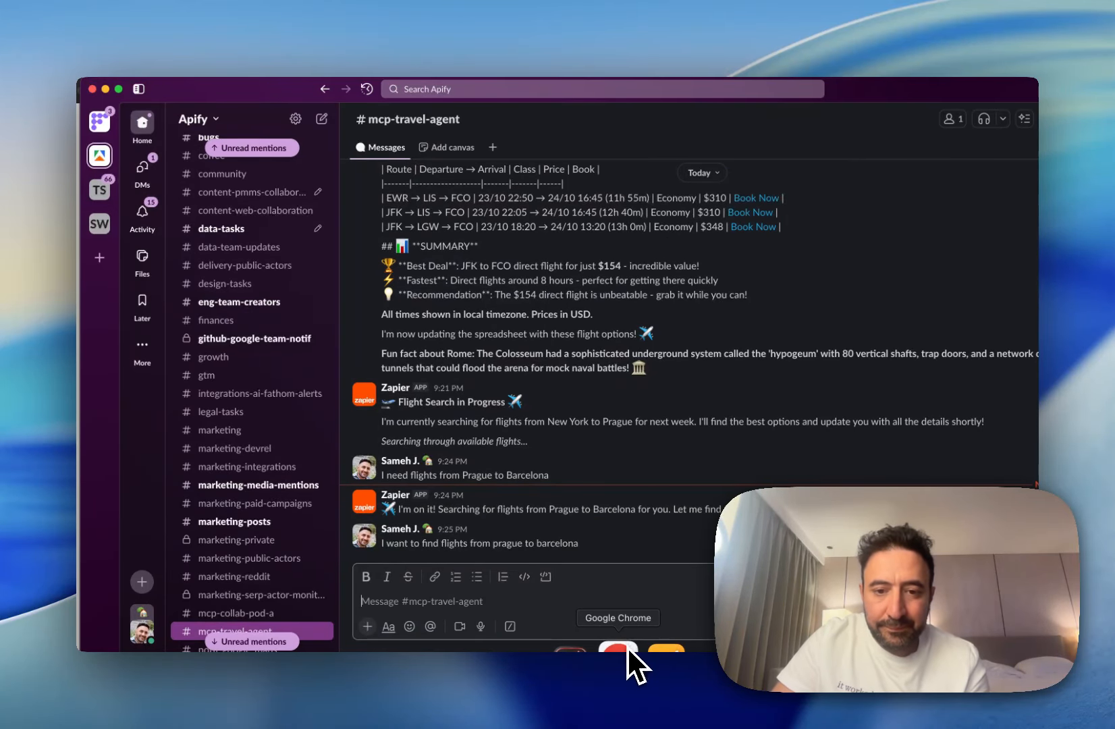
Return to the browser and reload the Flight Search Assistant Workflow's activity to look for a new run.
{"action": "left_click", "coordinate": [782, 655]}
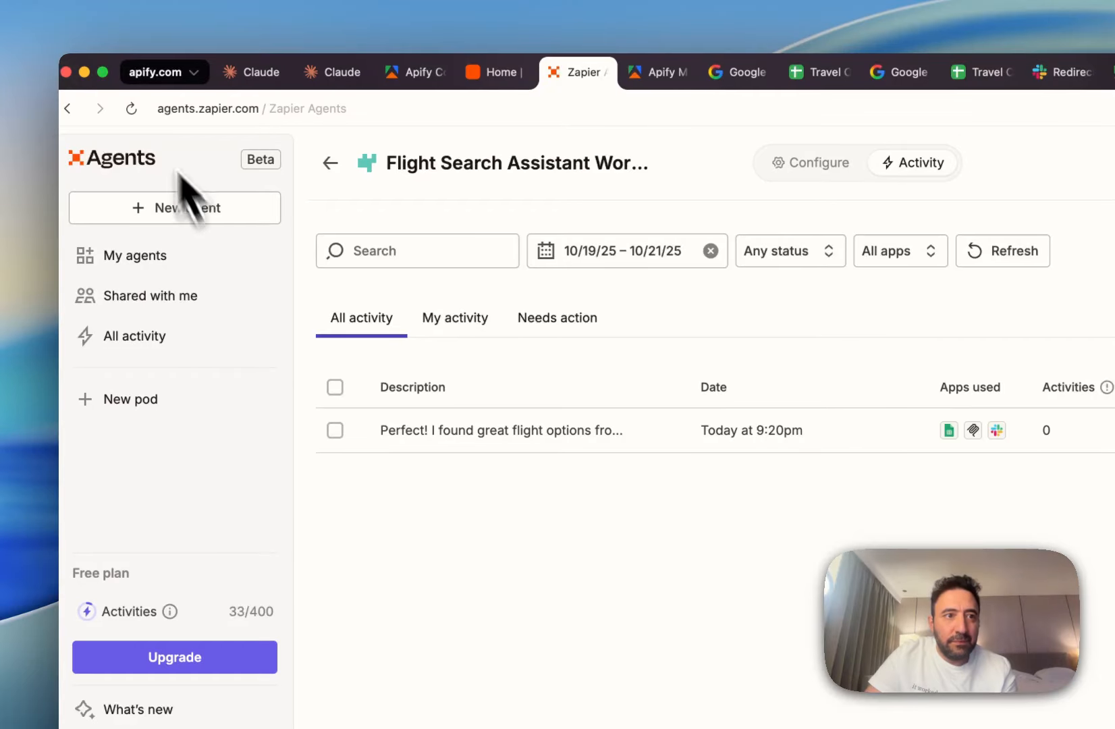
{"action": "left_click", "coordinate": [131, 108]}
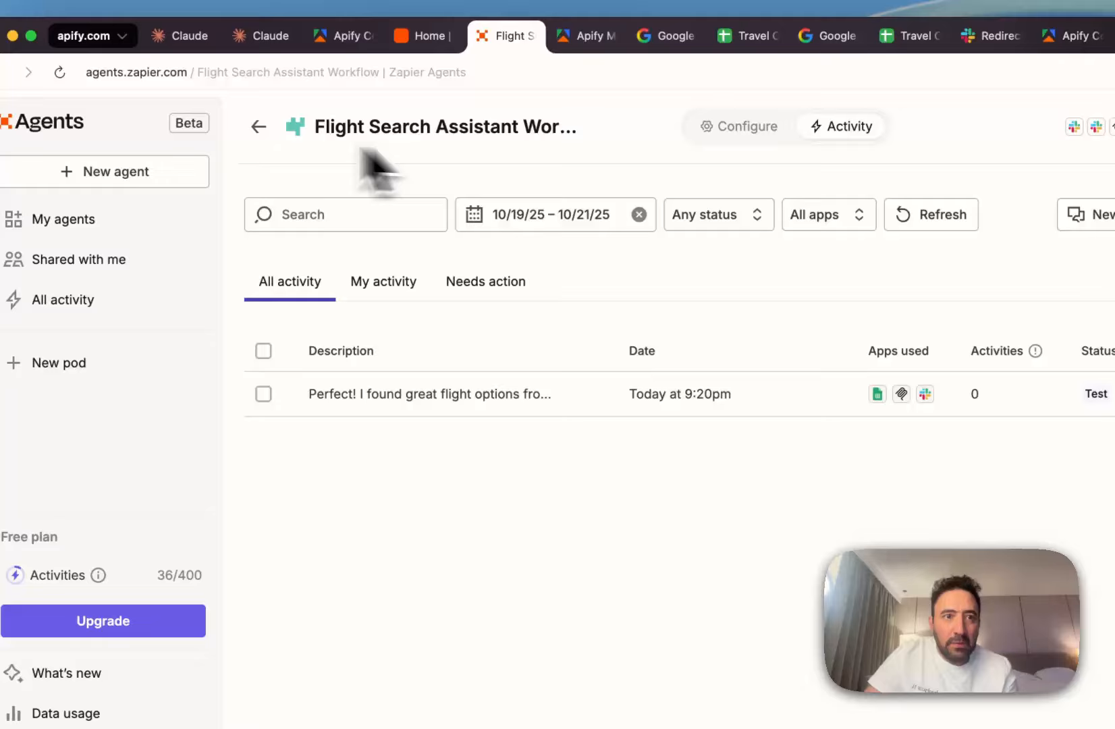
Reopen the Flight Search Assistant Workflow from the agents list, check its Slack trigger's account and channel settings, and return to its activity.
{"action": "left_click", "coordinate": [342, 153]}
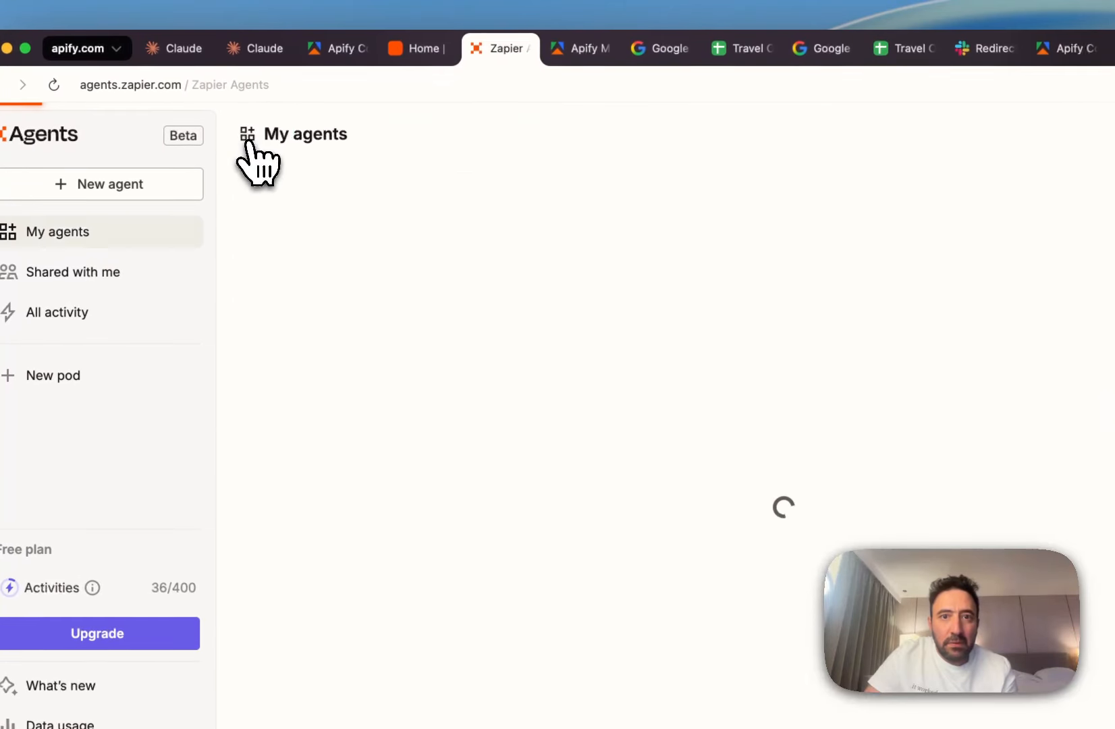
{"action": "left_click", "coordinate": [456, 330]}
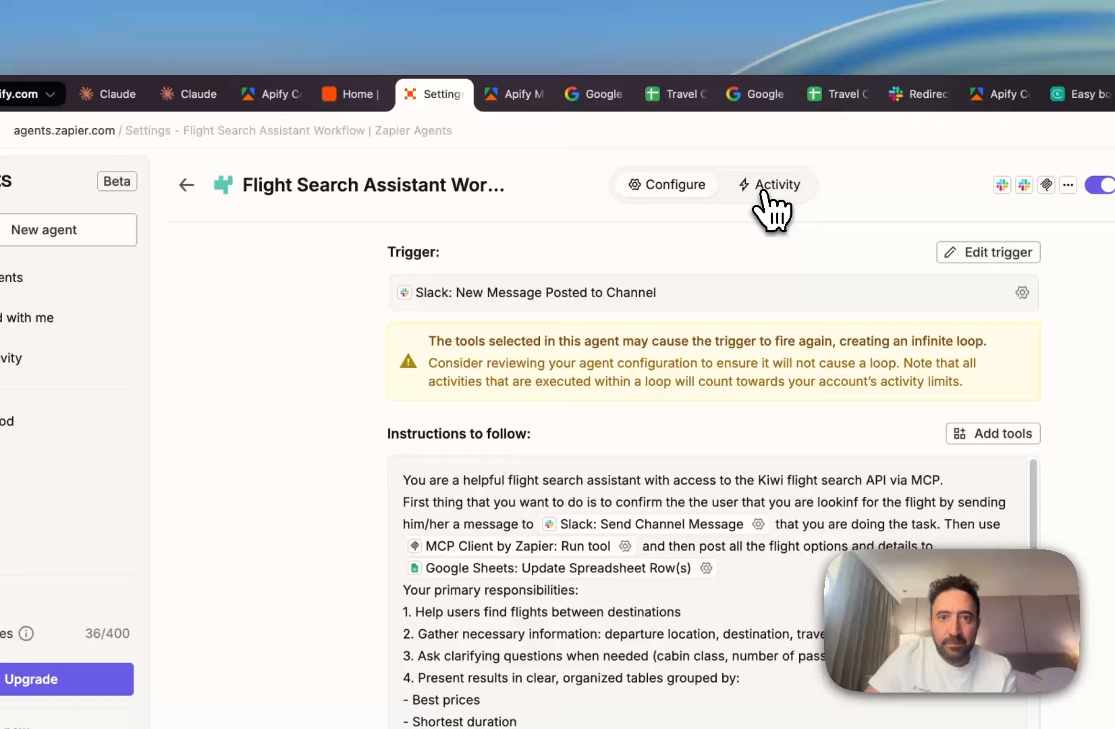
{"action": "left_click", "coordinate": [837, 139]}
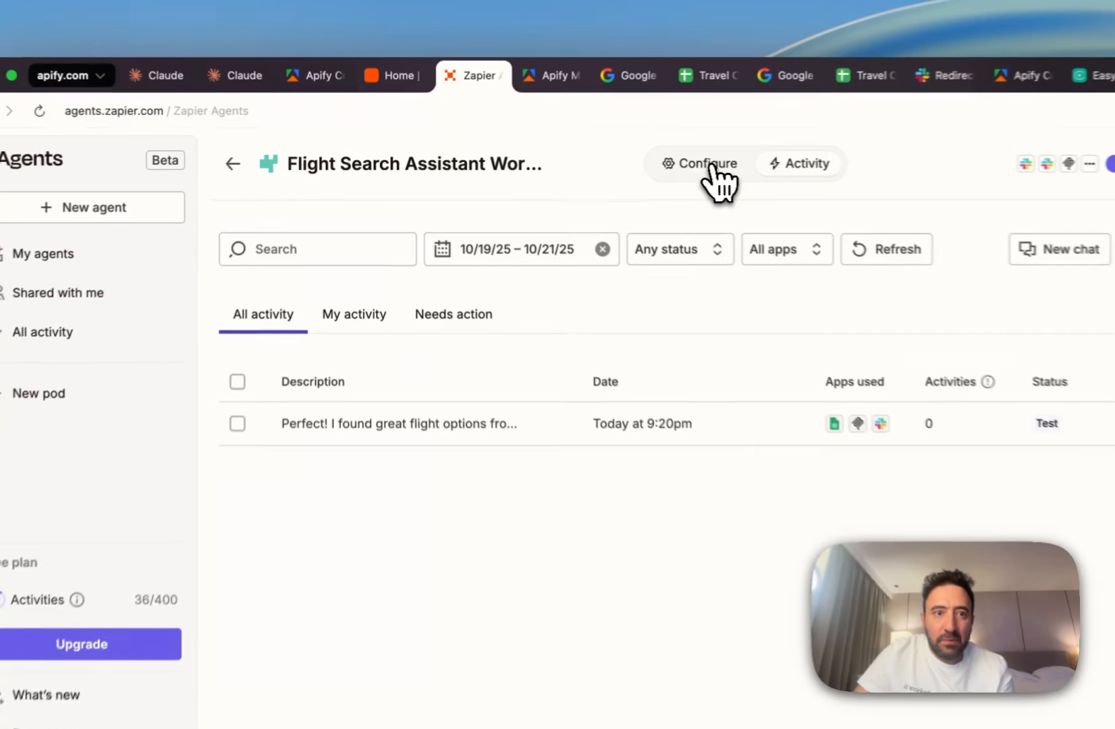
{"action": "left_click", "coordinate": [615, 157]}
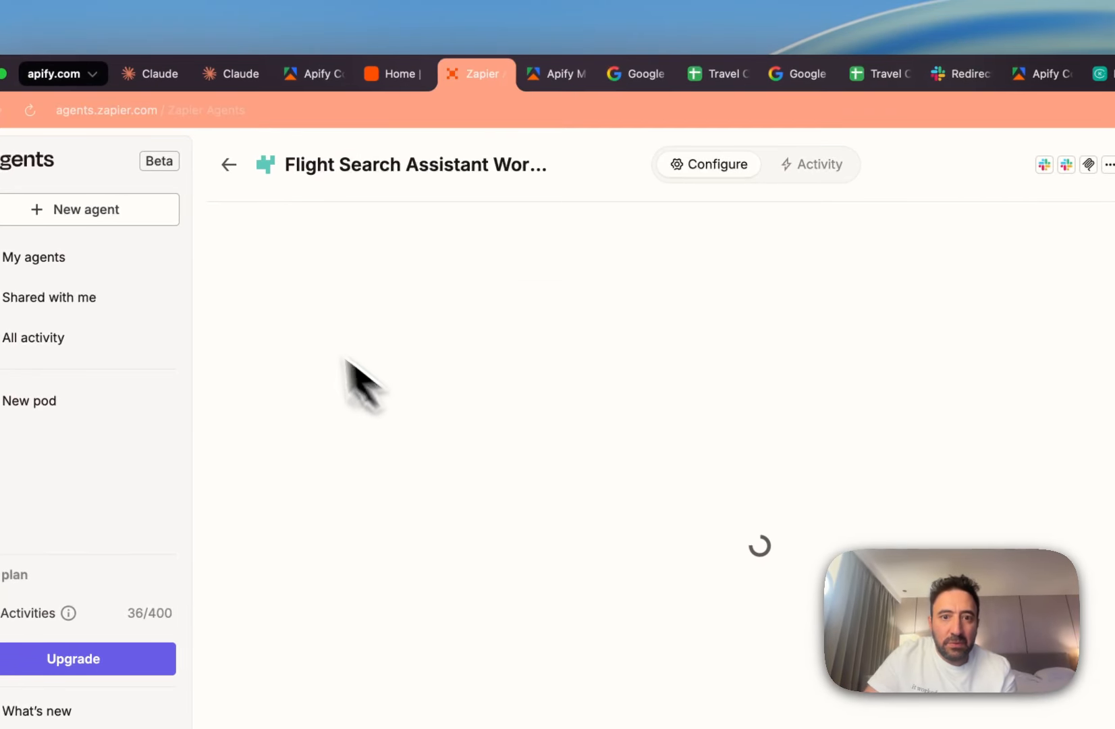
{"action": "left_click", "coordinate": [689, 199]}
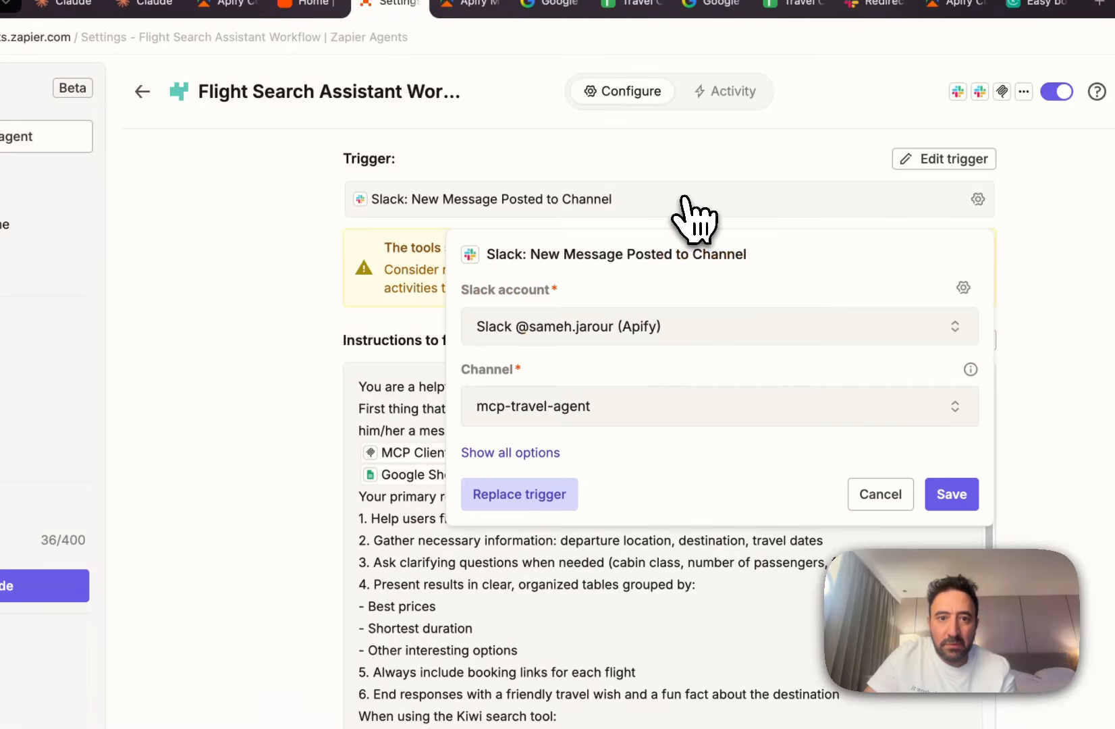
{"action": "left_click", "coordinate": [813, 517]}
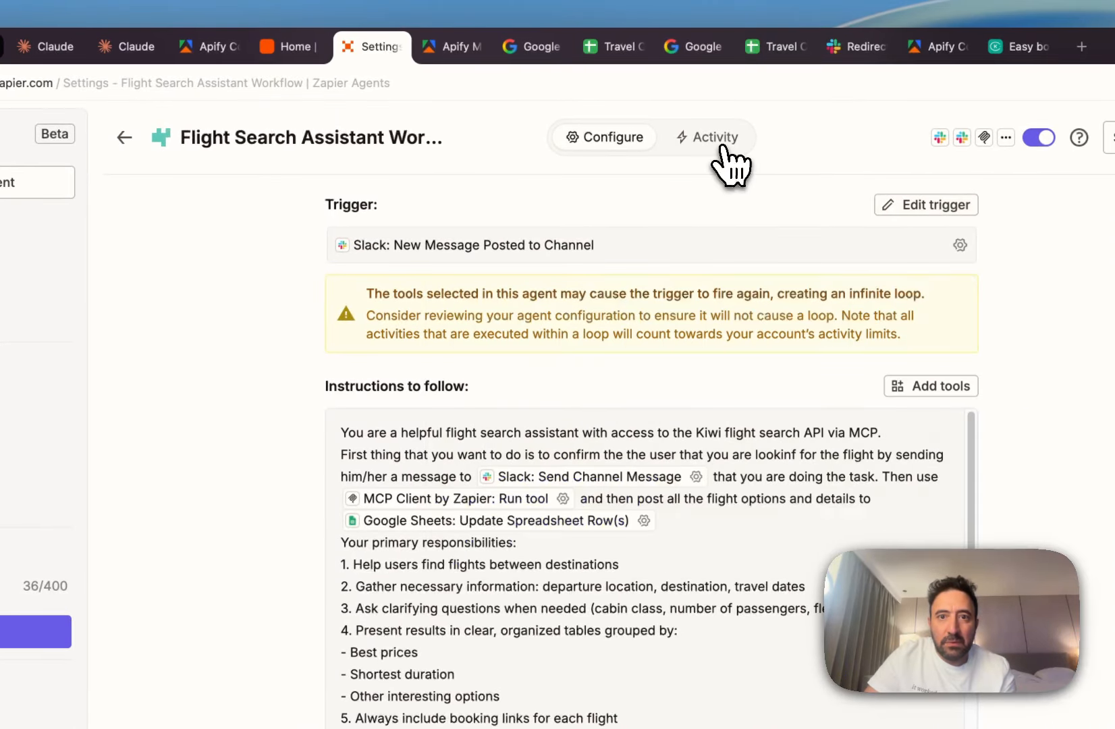
{"action": "left_click", "coordinate": [716, 143]}
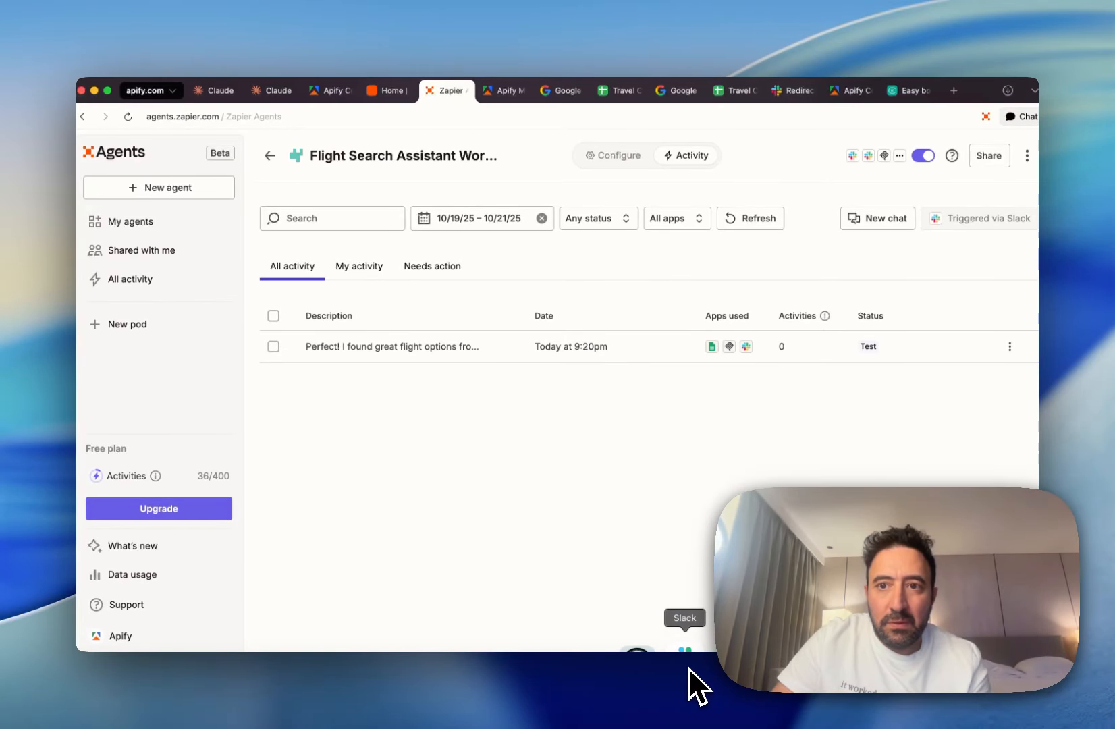
Switch to Slack and post a copy of the message "I want to find flights from prague to barcelona" in the mcp-travel-agent channel.
{"action": "left_click", "coordinate": [687, 665]}
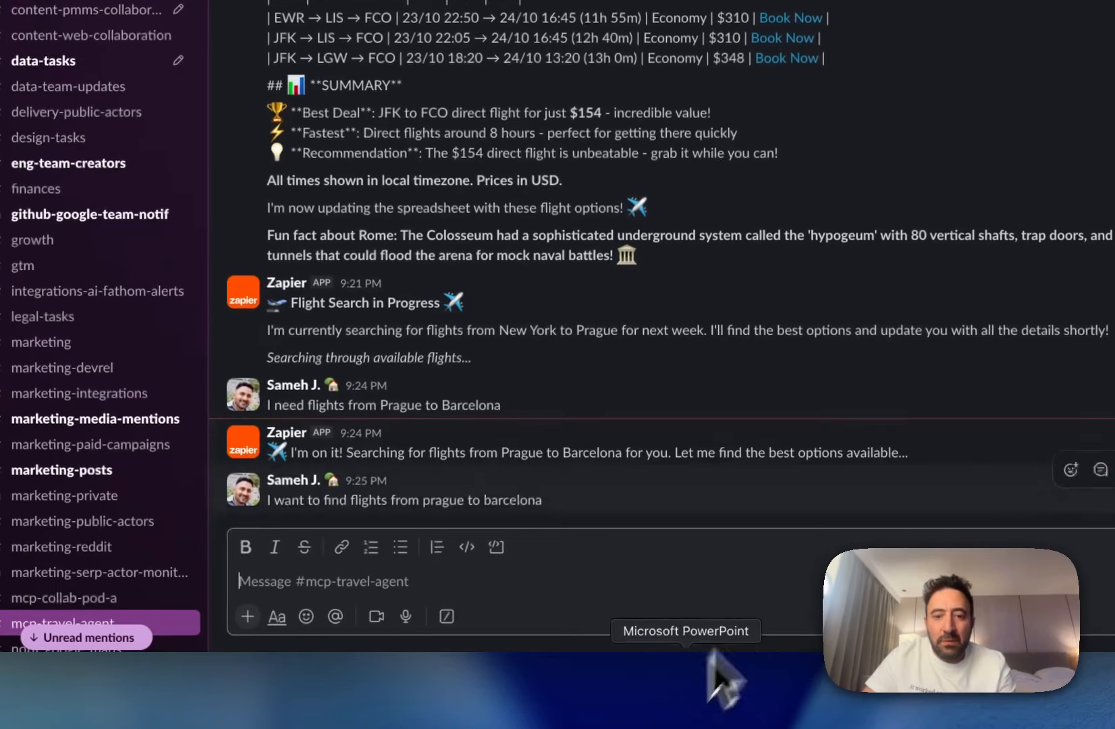
{"action": "triple_click", "coordinate": [405, 500]}
{"action": "key", "text": "super+c"}
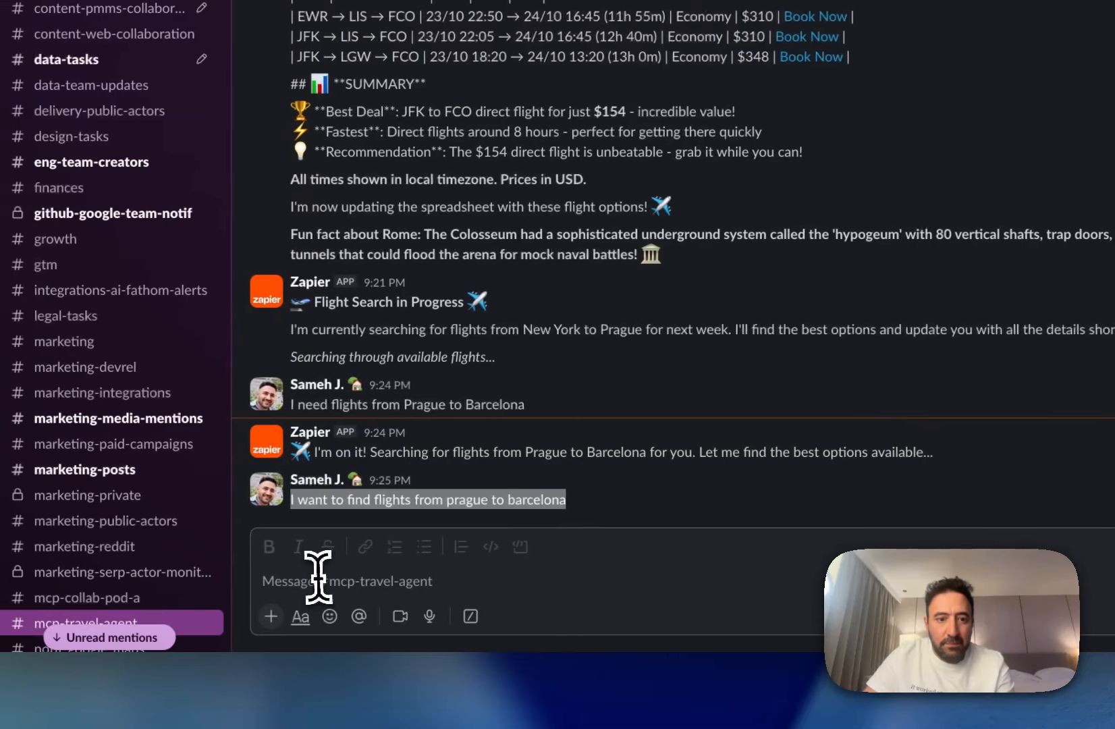
{"action": "left_click", "coordinate": [287, 580]}
{"action": "key", "text": "super+v"}
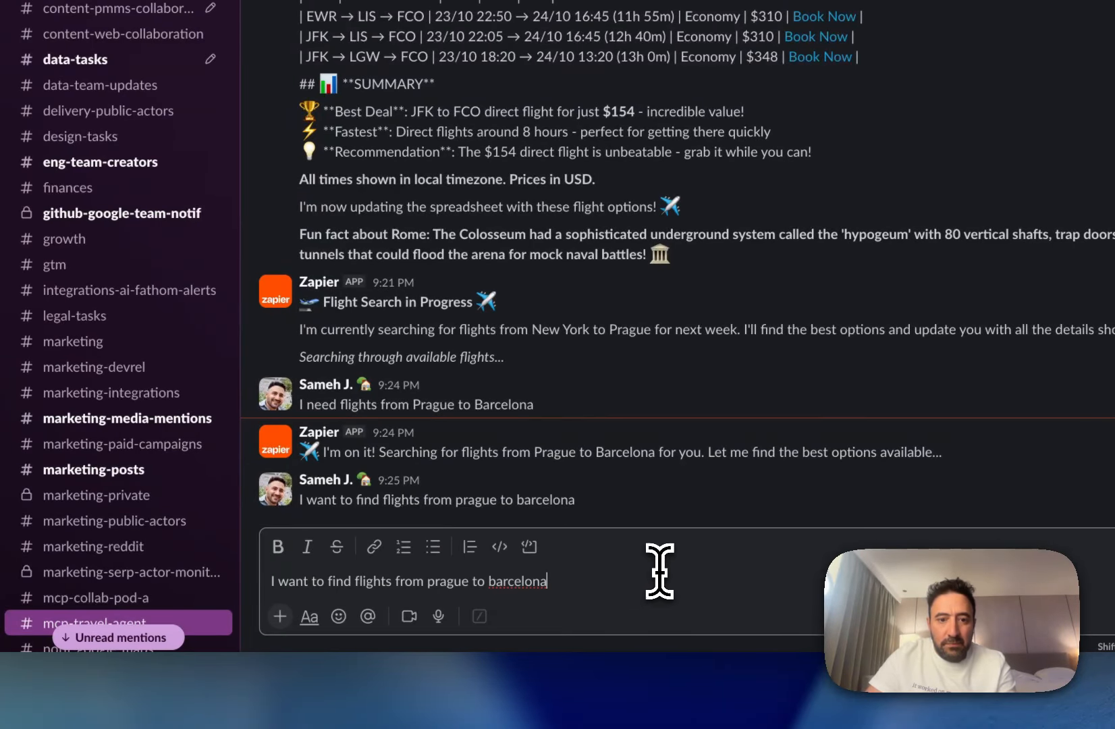
{"action": "key", "text": "Return"}
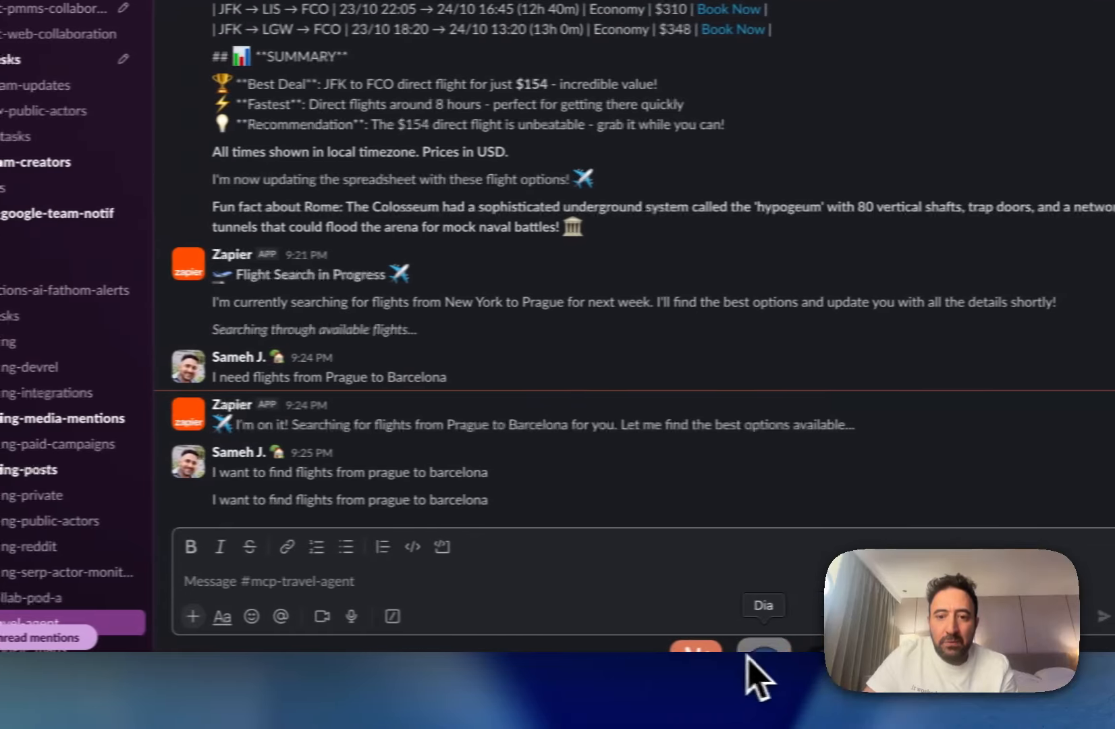
Return to the browser, reload the Flight Search Assistant Workflow's activity and open the 9:26pm run's details.
{"action": "left_click", "coordinate": [748, 658]}
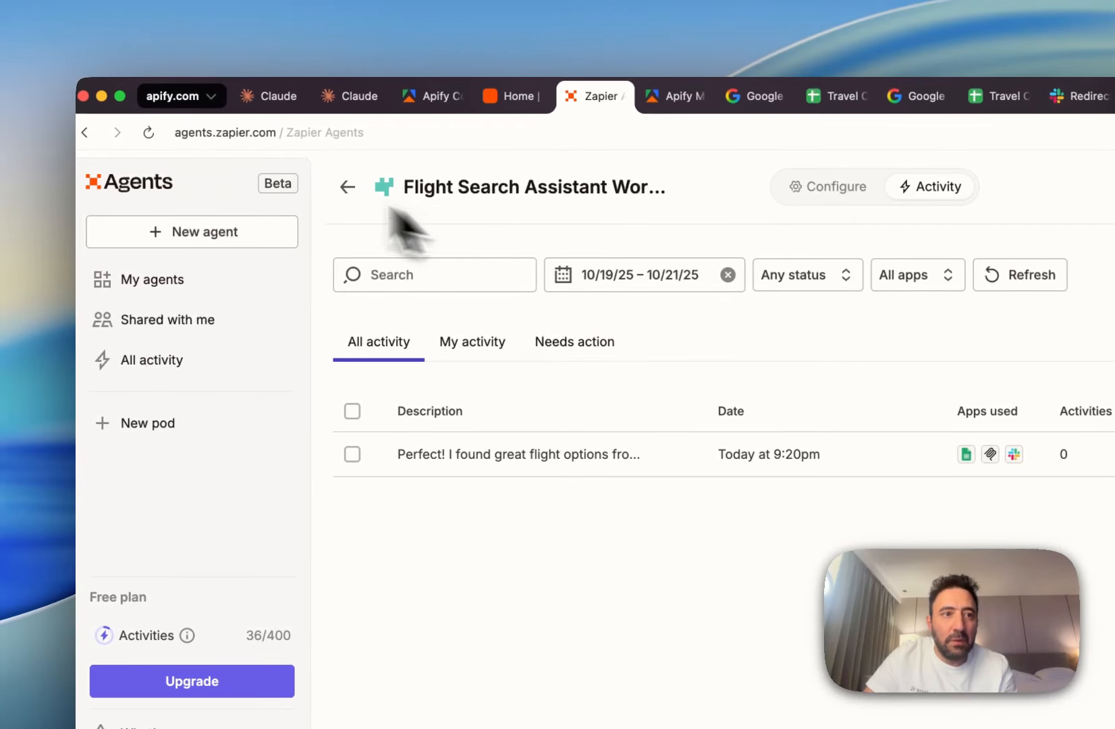
{"action": "left_click", "coordinate": [149, 132]}
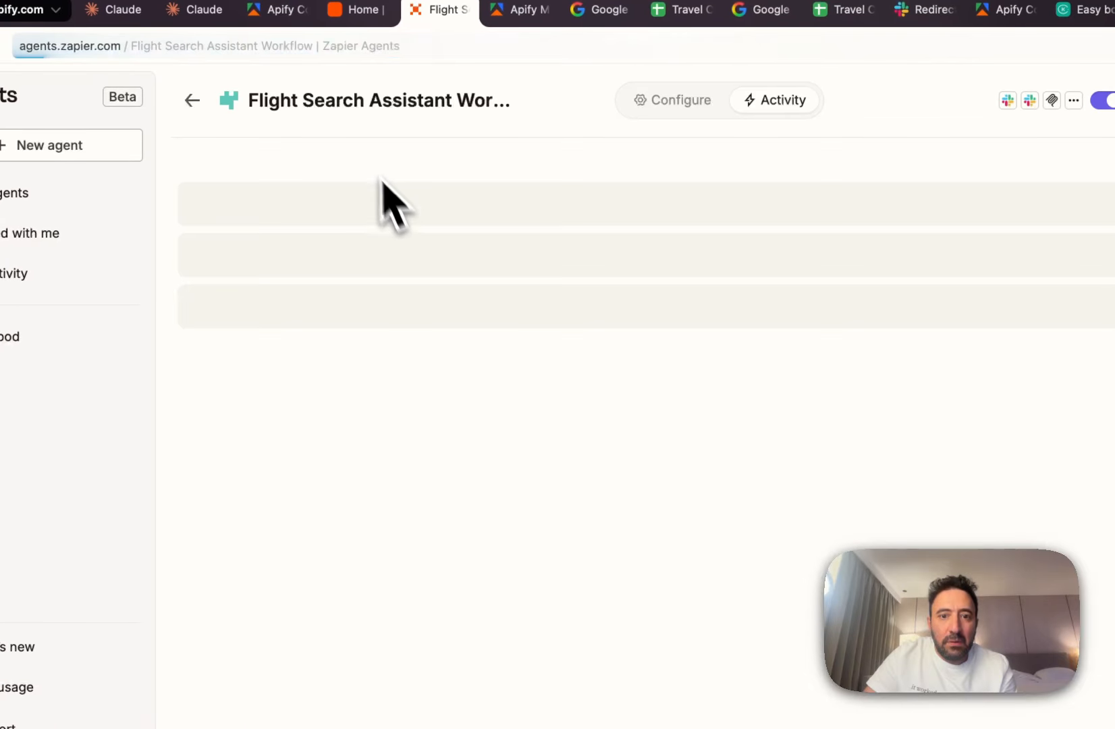
{"action": "left_click_drag", "start_coordinate": [302, 370], "coordinate": [506, 543]}
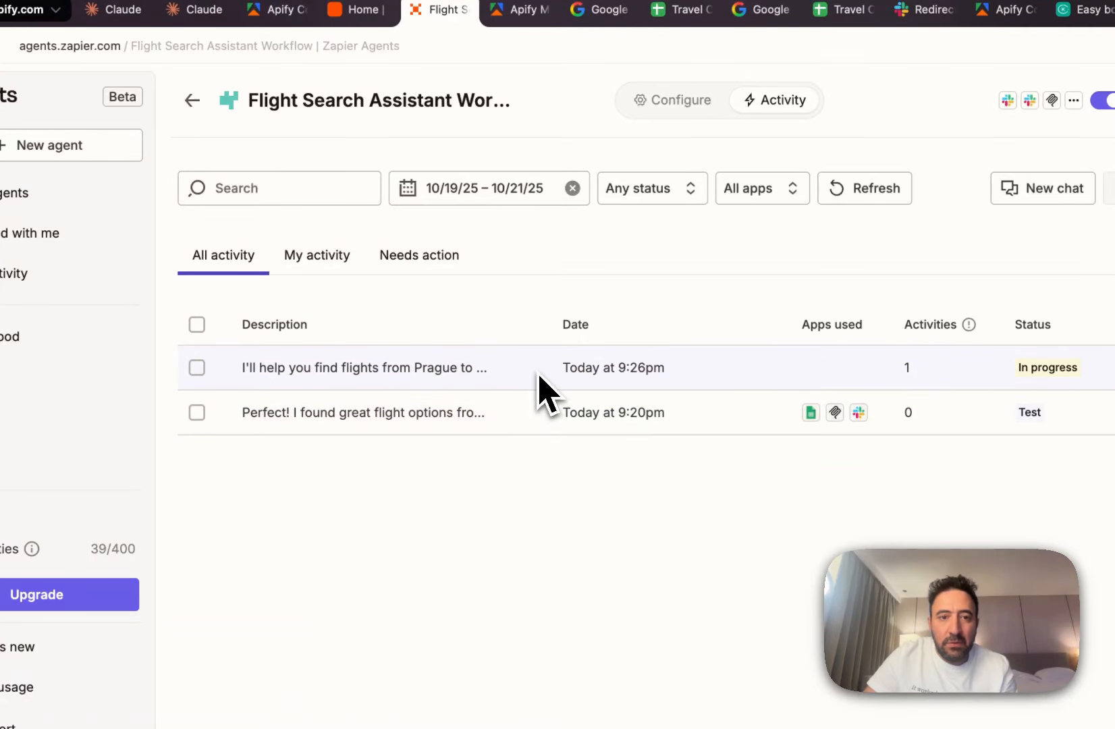
{"action": "left_click", "coordinate": [680, 368]}
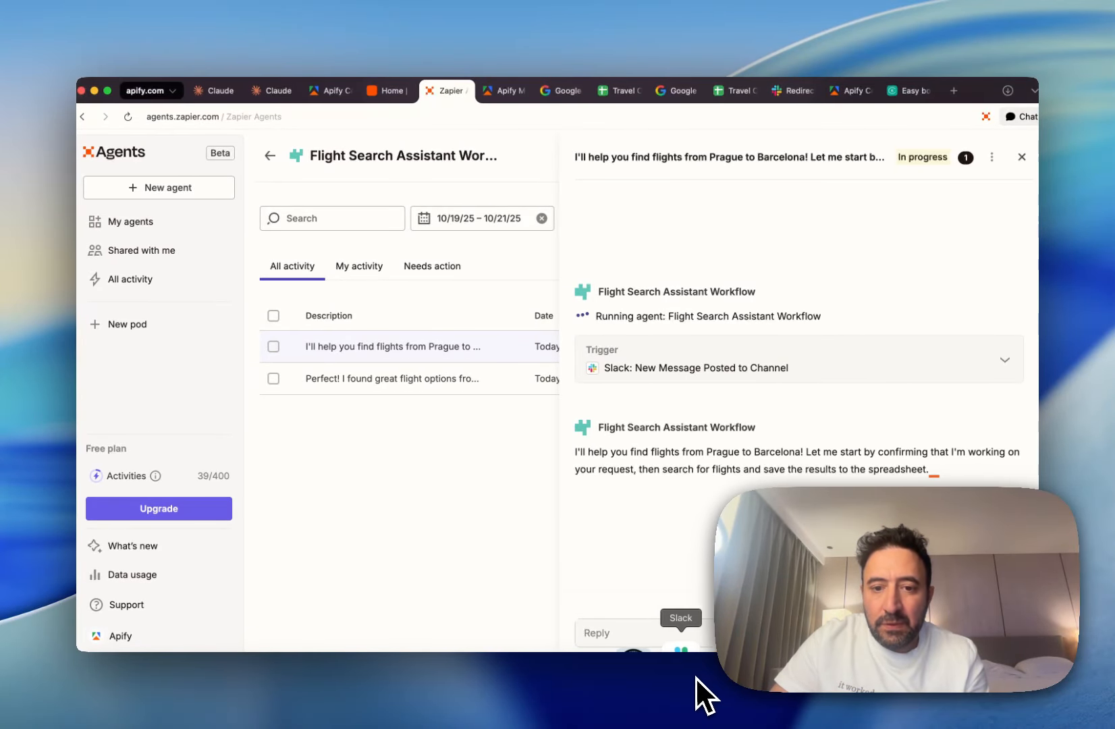
Read Zapier's 9:26 PM reply in Slack's mcp-travel-agent channel, and open the Travel Options 1 spreadsheet in the browser.
{"action": "left_click", "coordinate": [685, 695]}
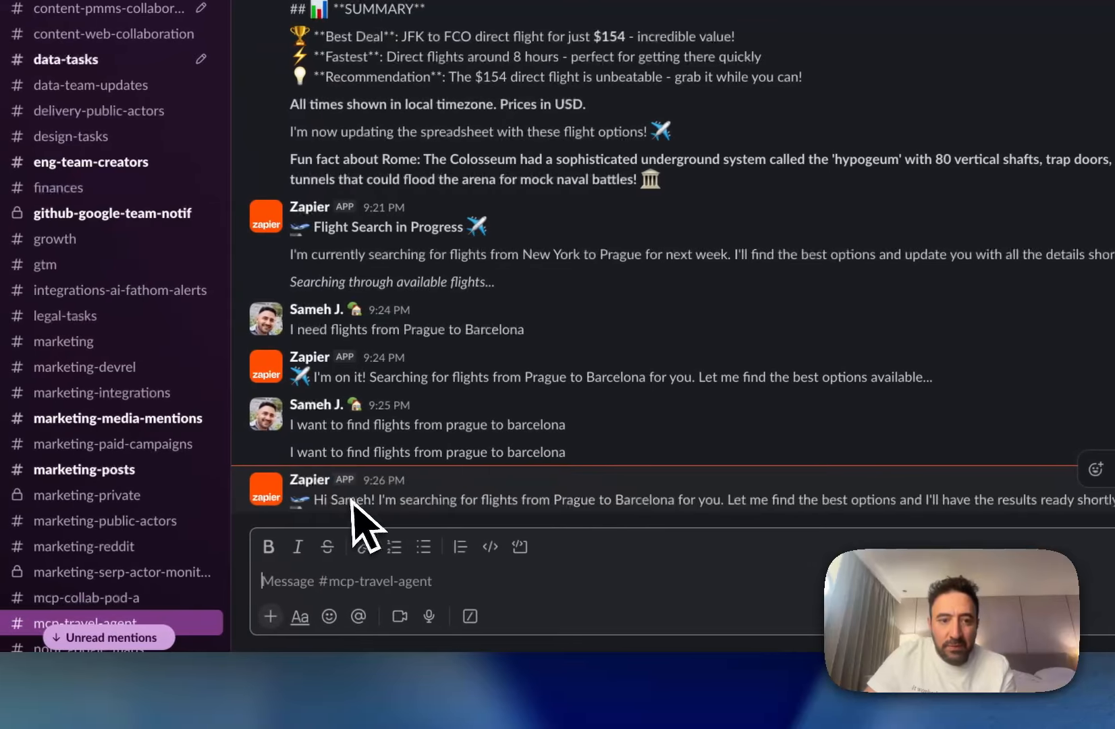
{"action": "triple_click", "coordinate": [291, 498]}
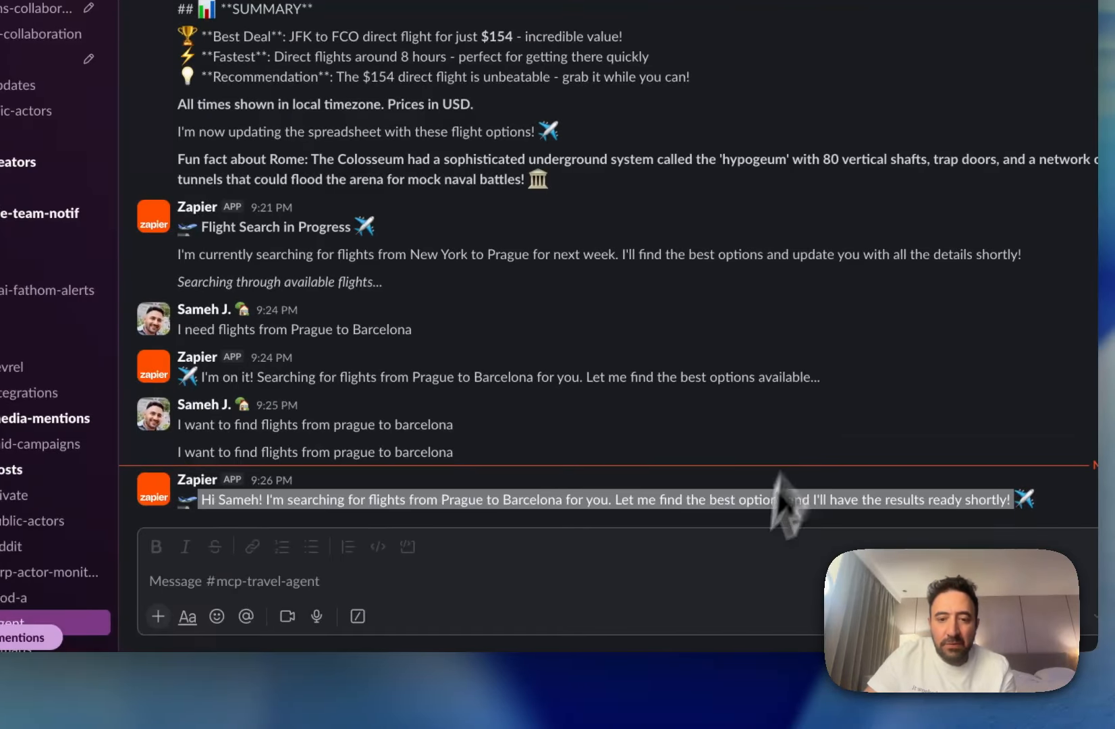
{"action": "mouse_move", "coordinate": [608, 689]}
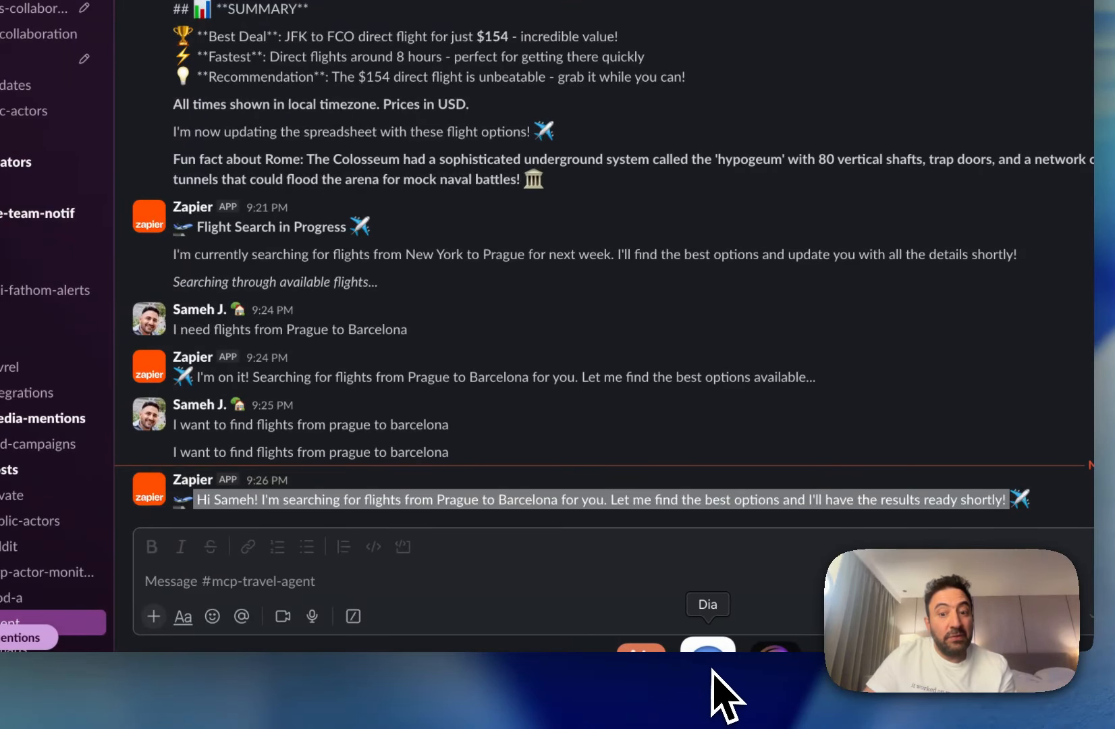
{"action": "left_click", "coordinate": [716, 675]}
{"action": "left_click", "coordinate": [702, 98]}
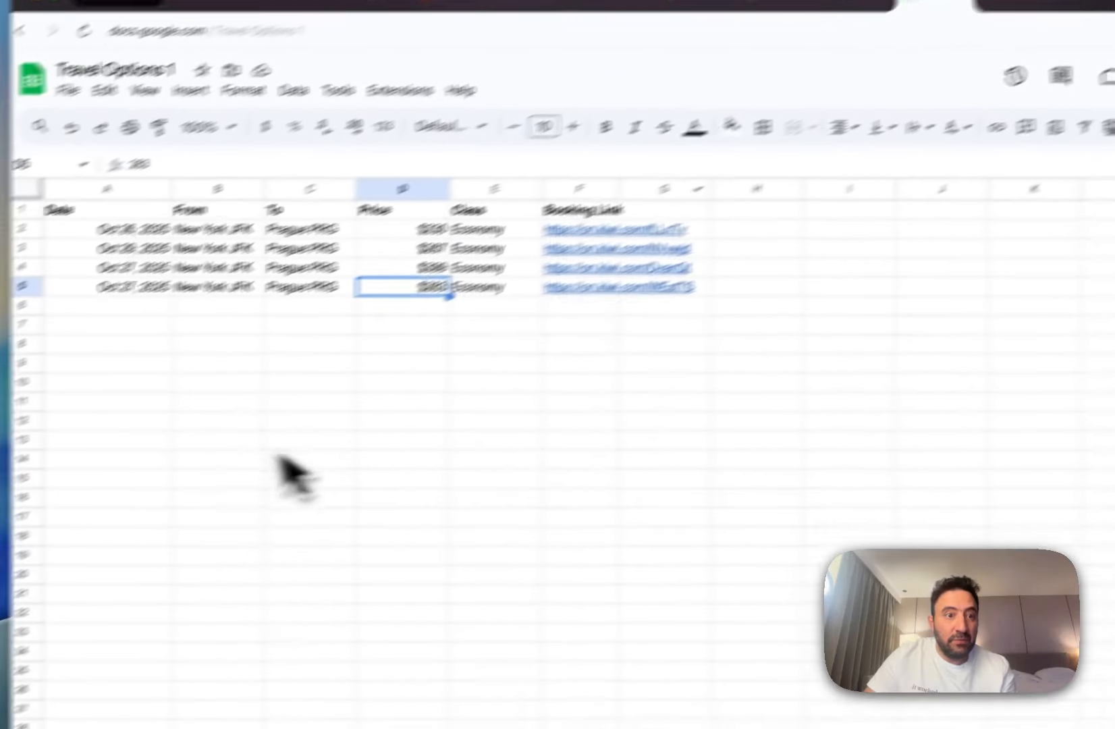